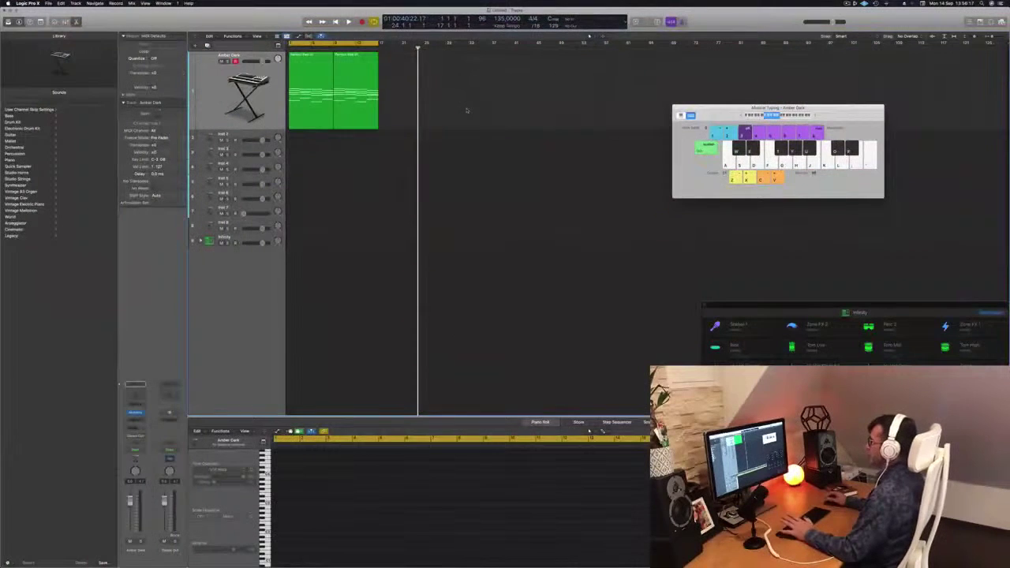
Step: Play the pad regions from the start, show the Alchemy plug-in window, and move it and Musical Typing clear of the regions
key("Return")
key("space")
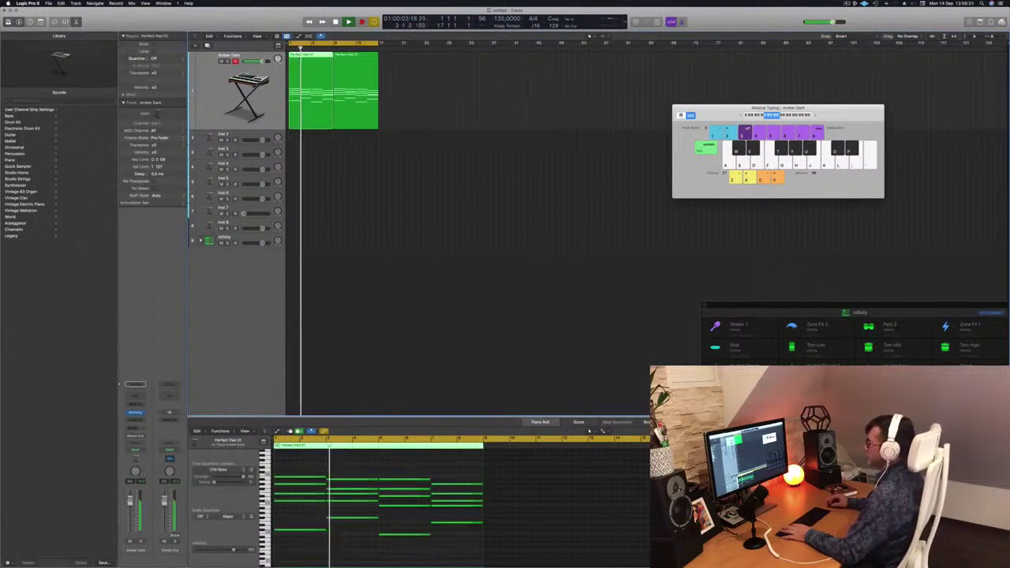
key("v")
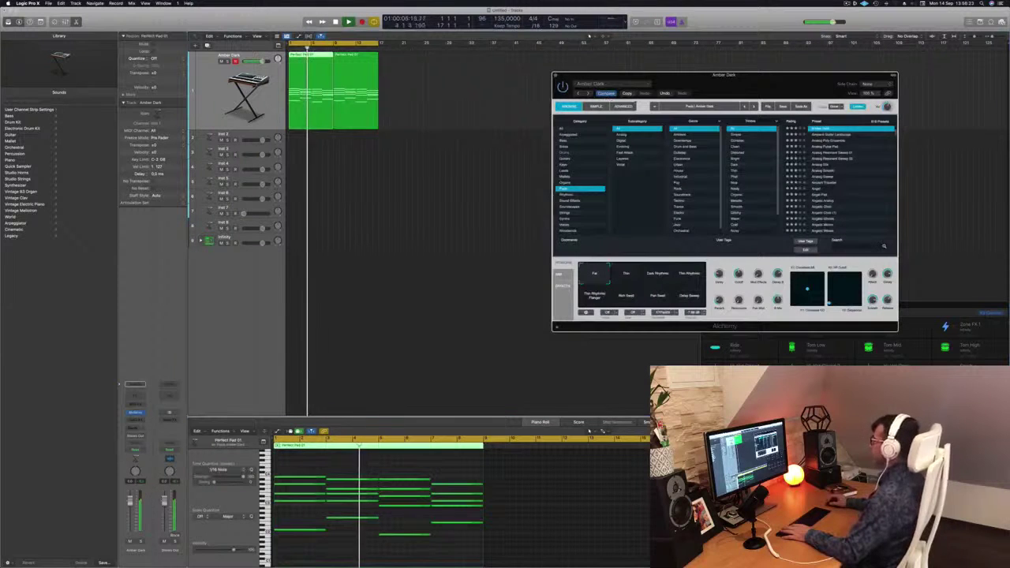
left_click_drag(679, 75, 783, 34)
left_click(468, 57)
left_click_drag(557, 61, 588, 183)
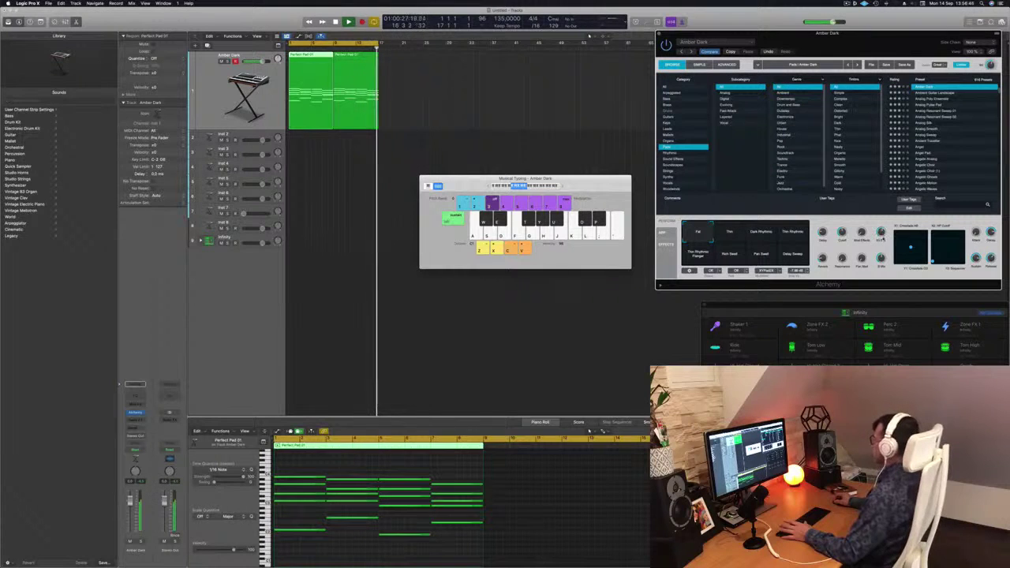
key("space")
left_click(519, 113)
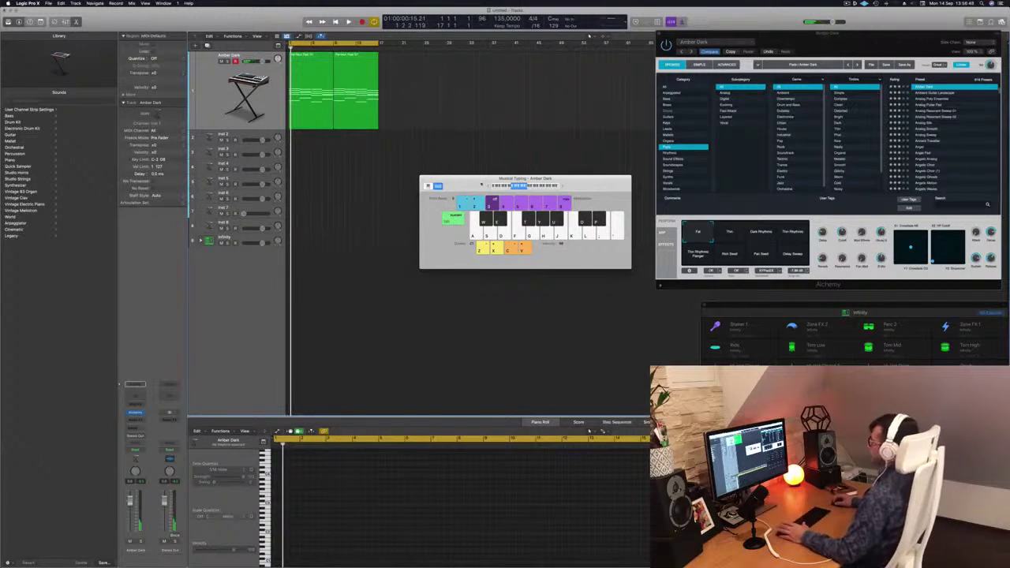
left_click_drag(475, 184, 613, 202)
Step: Select the Amber Dark track and briefly play its two pad regions from the beginning
left_click(197, 108)
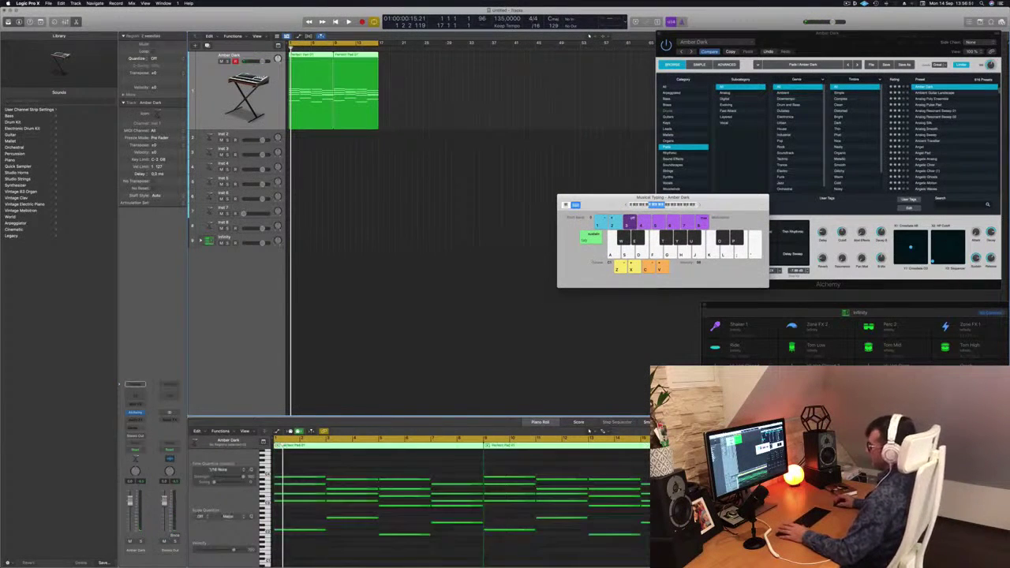
key("space")
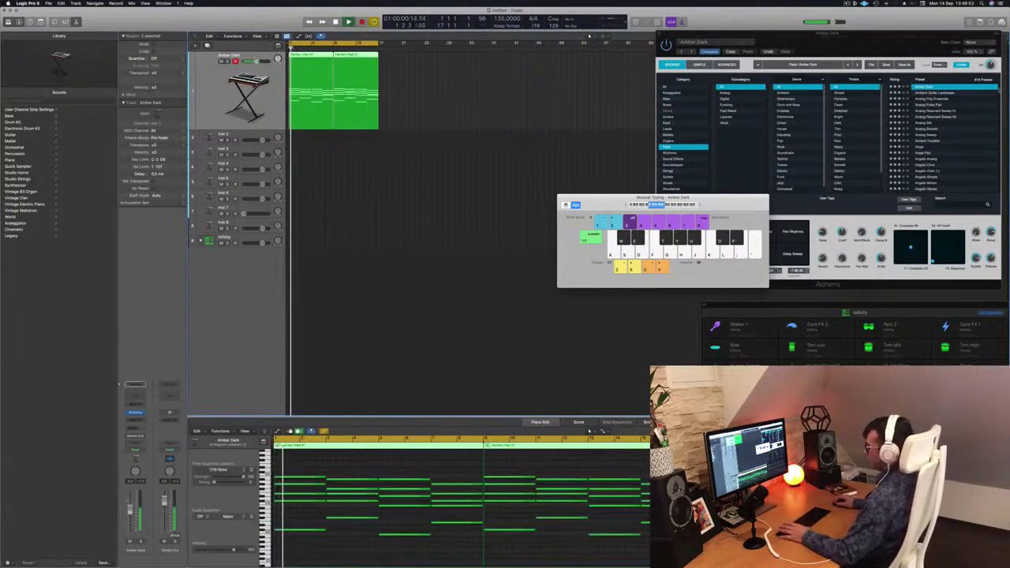
key("space")
Step: Expand the Infinity drum kit track into its individual drum tracks and audition its kick sound with Musical Typing
left_click(210, 241)
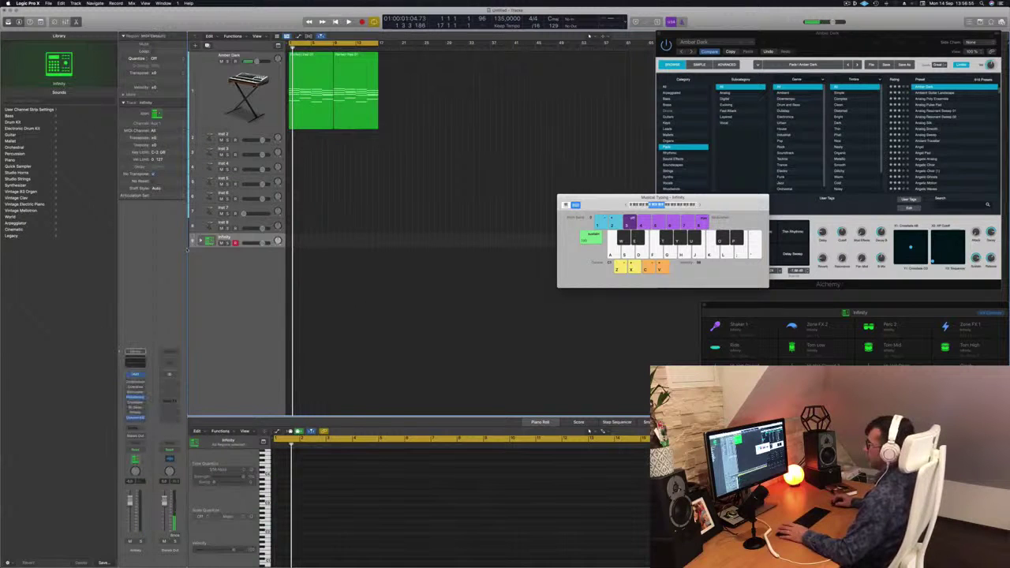
left_click(200, 240)
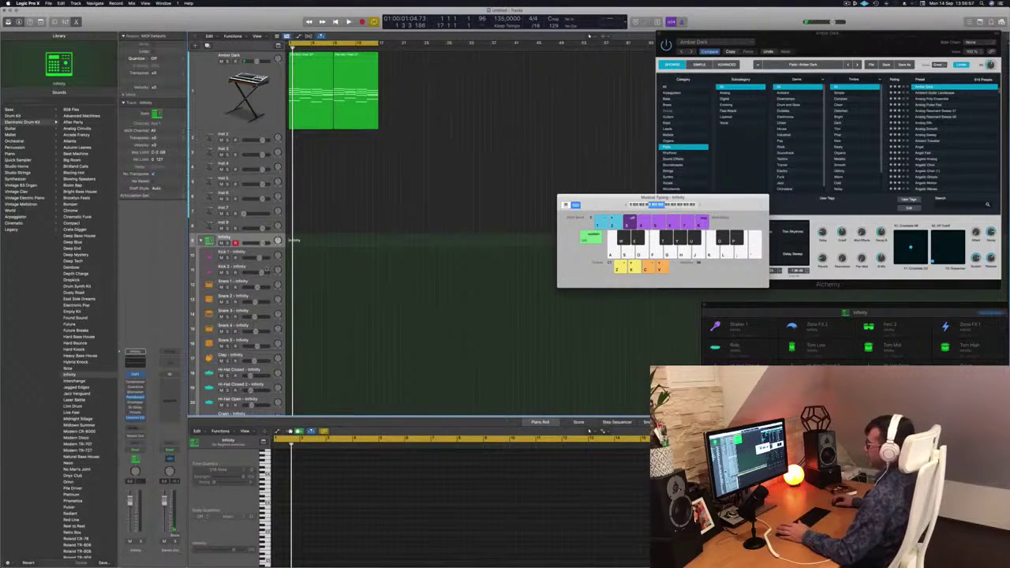
left_click(267, 256)
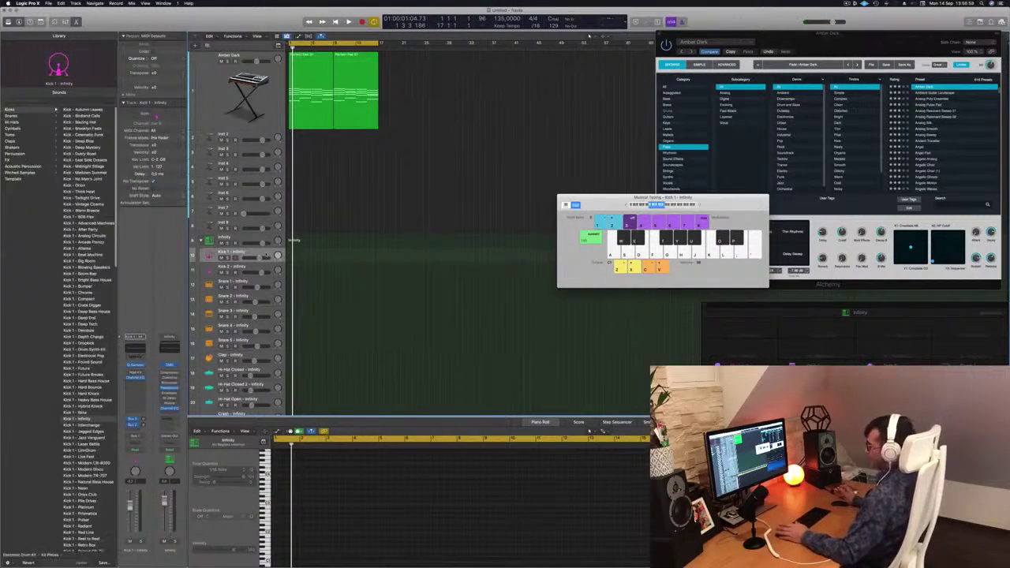
left_click(267, 237)
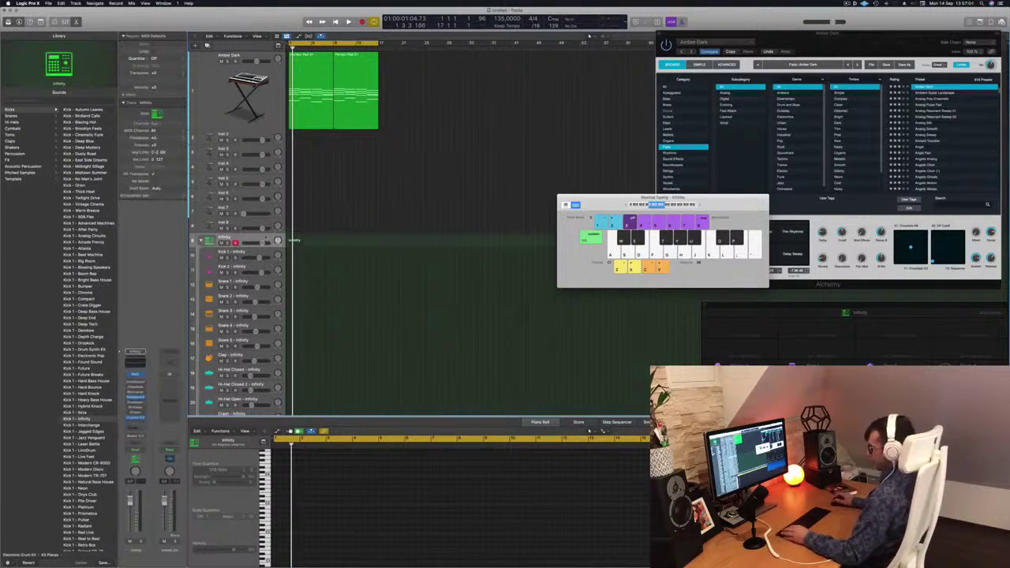
key("a")
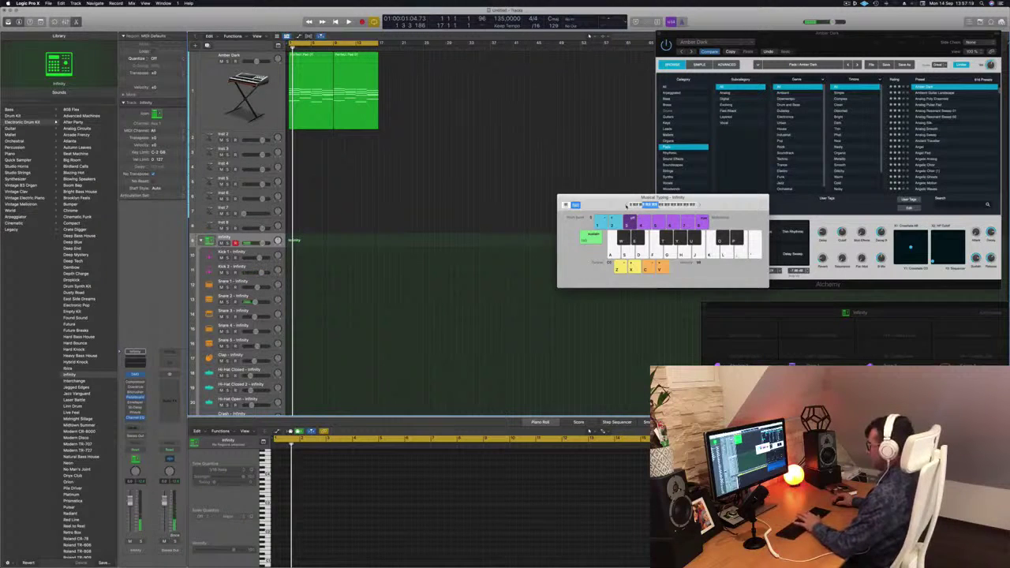
key("a")
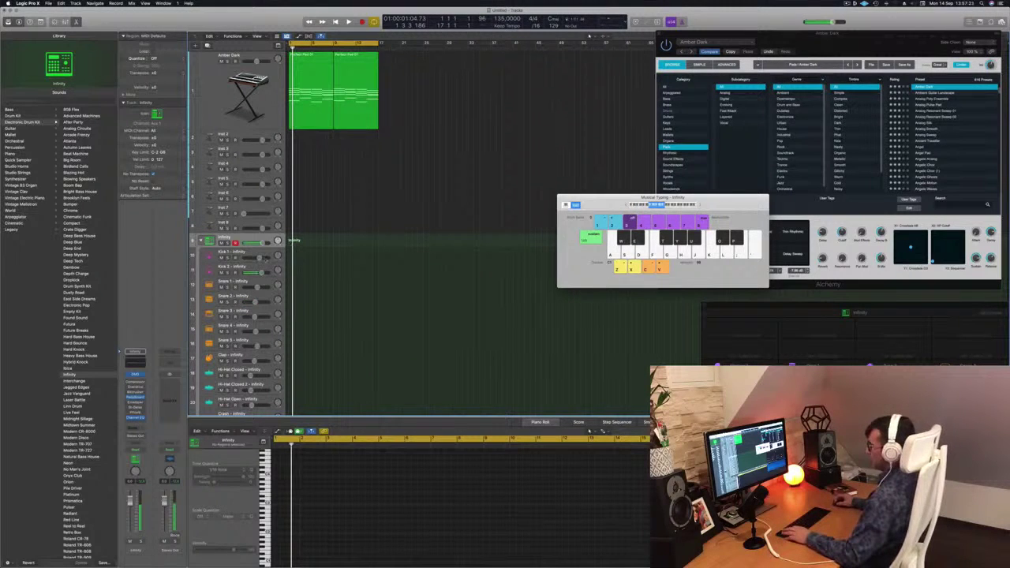
Step: Record one bar of four kick hits on the main Infinity track
key("r")
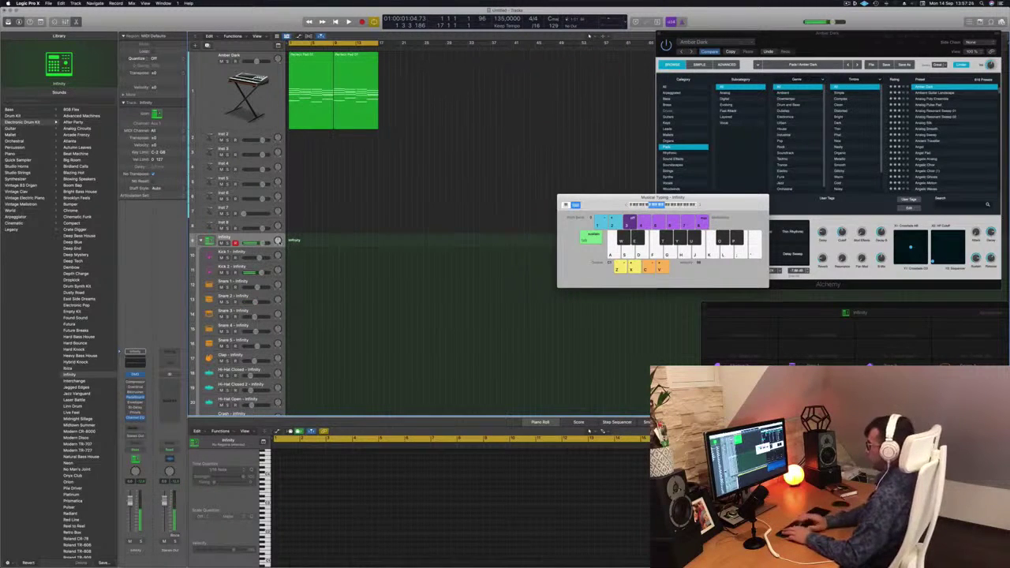
key("a")
key("a")
key("a")
key("a")
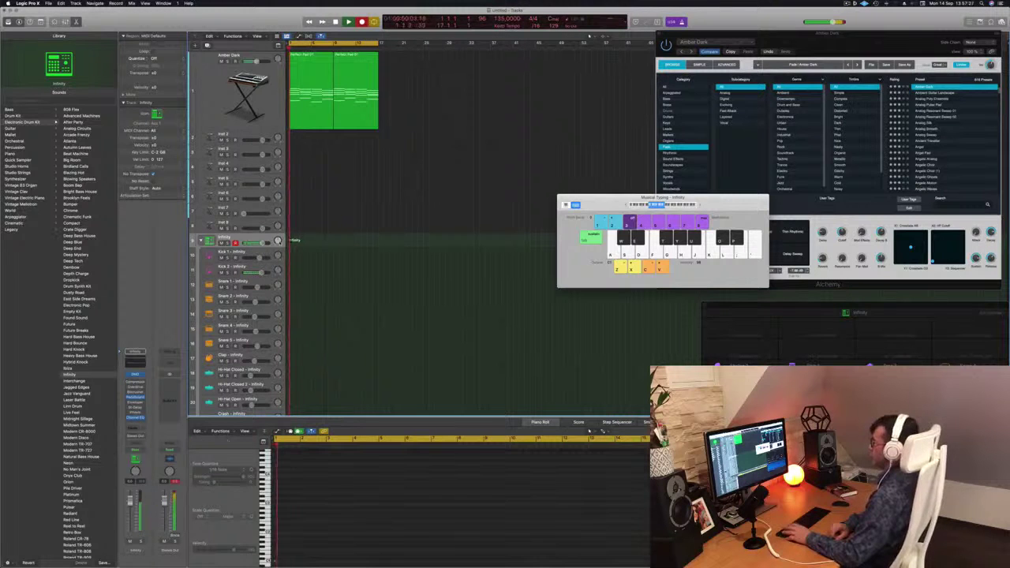
key("space")
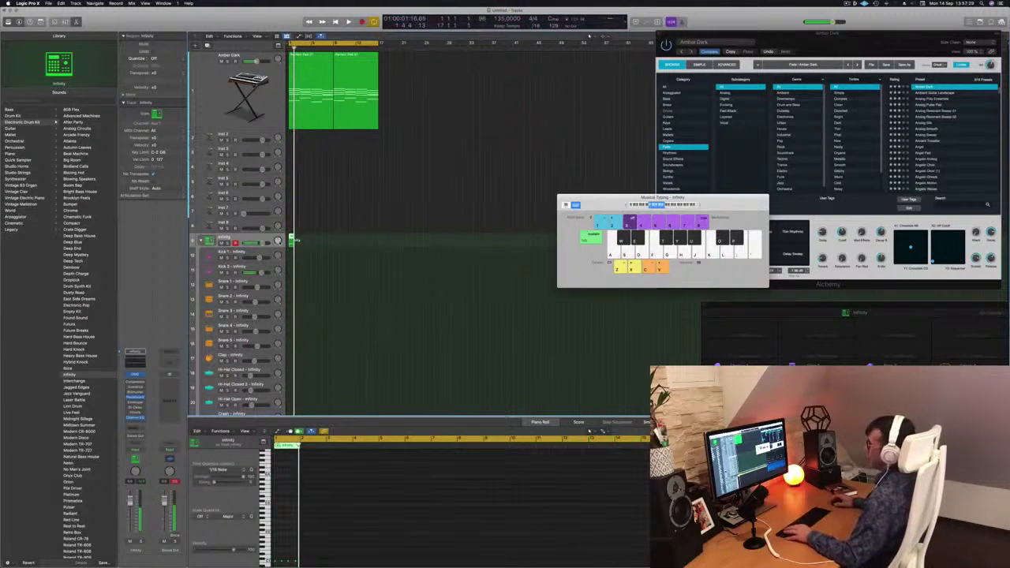
Step: Open the recorded kick region in the Piano Roll, select all its notes and play it back
double_click(291, 237)
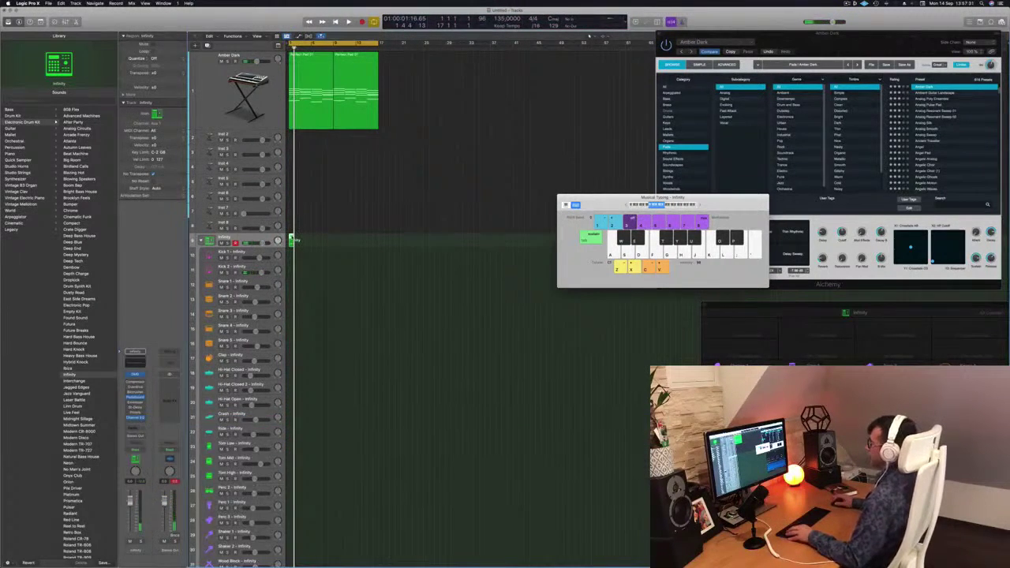
double_click(292, 238)
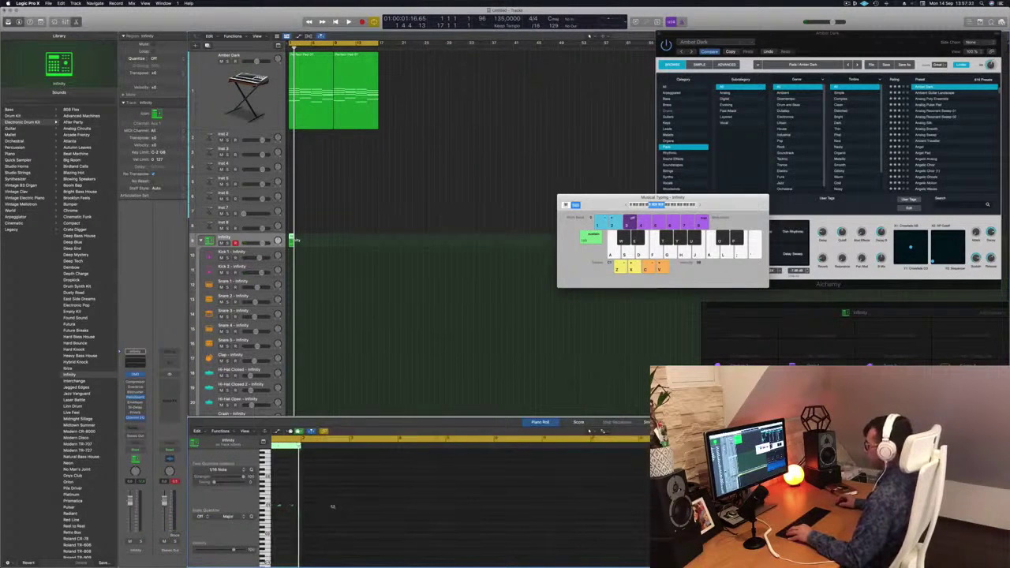
scroll(328, 511, "left", 5)
key("super+a")
key("space")
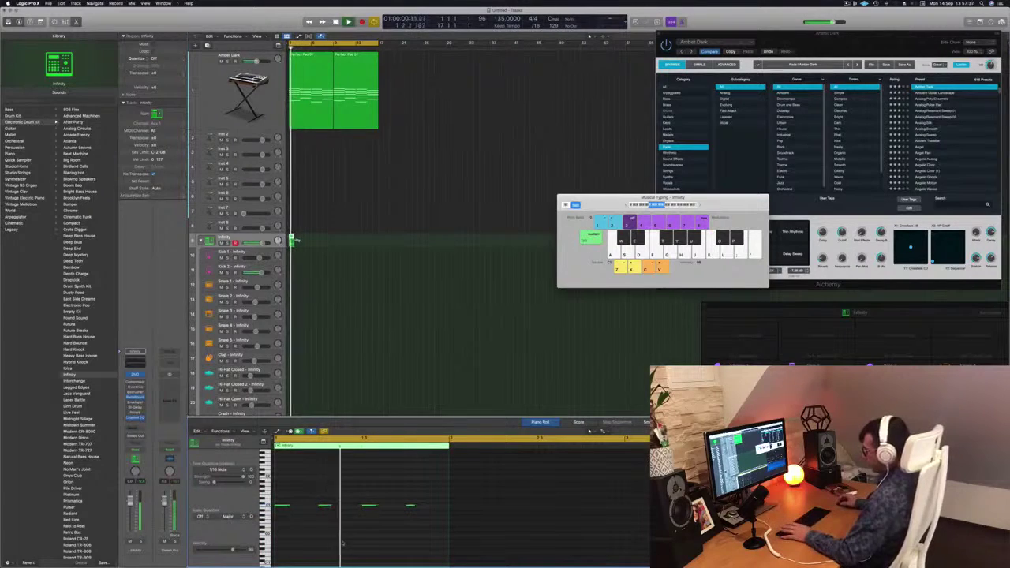
Step: Move the recorded kick region onto the Kick 1 track and play it with its notes shown in the Piano Roll
left_click_drag(291, 239, 291, 255)
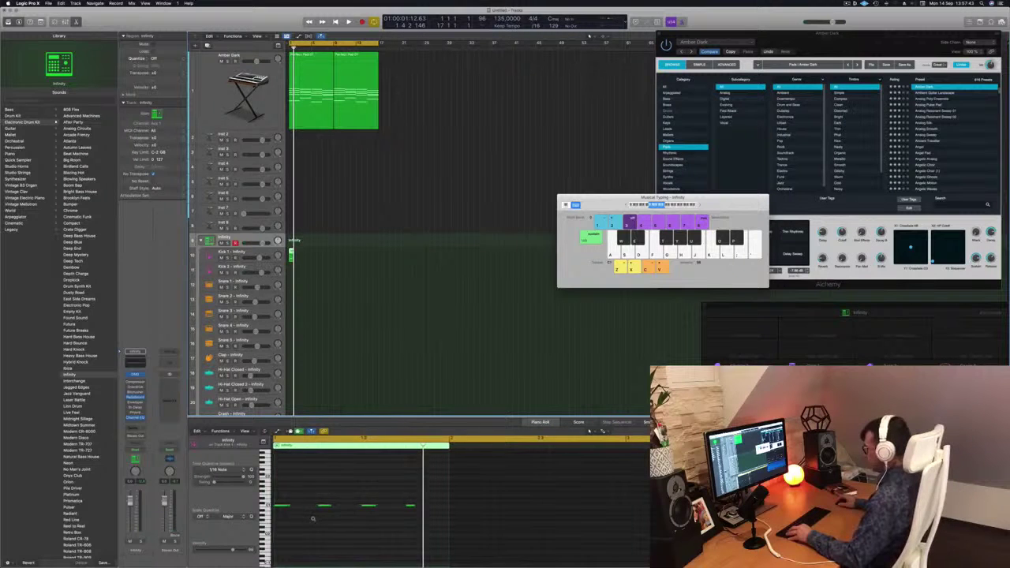
scroll(313, 518, "up", 5)
scroll(315, 519, "left", 10)
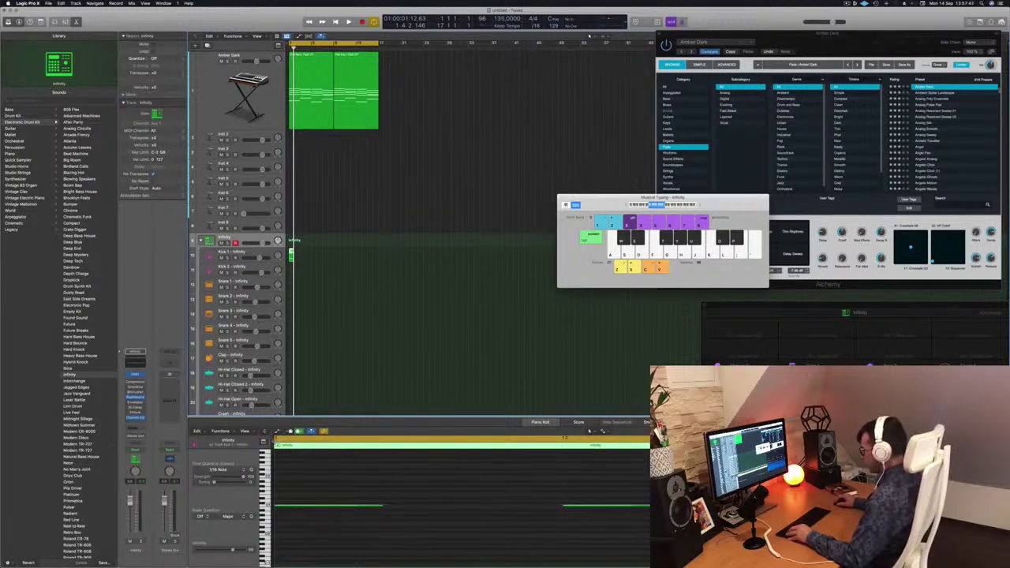
double_click(311, 444)
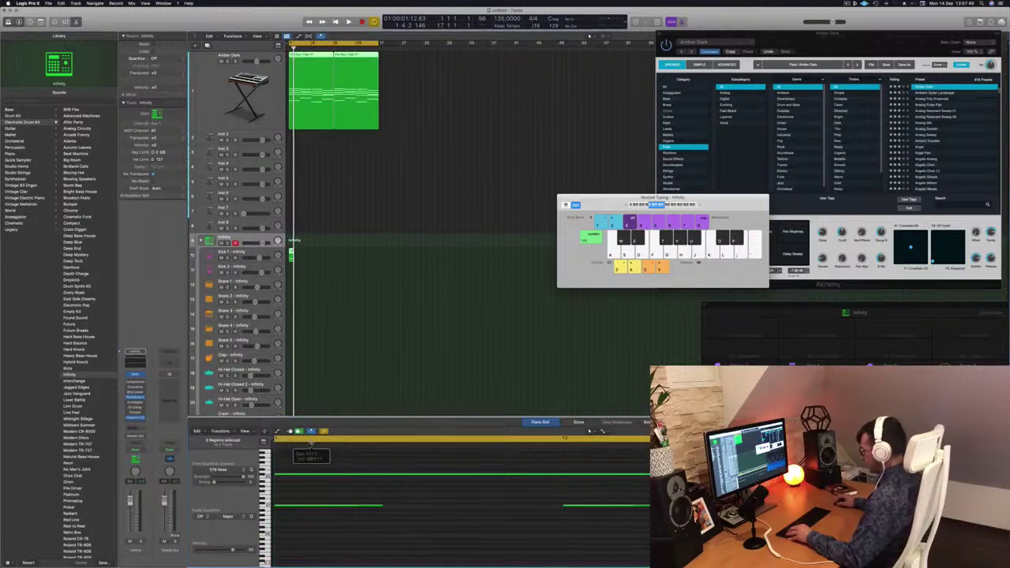
left_click(286, 444)
scroll(320, 497, "down", 5)
scroll(322, 497, "right", 5)
left_click(341, 245)
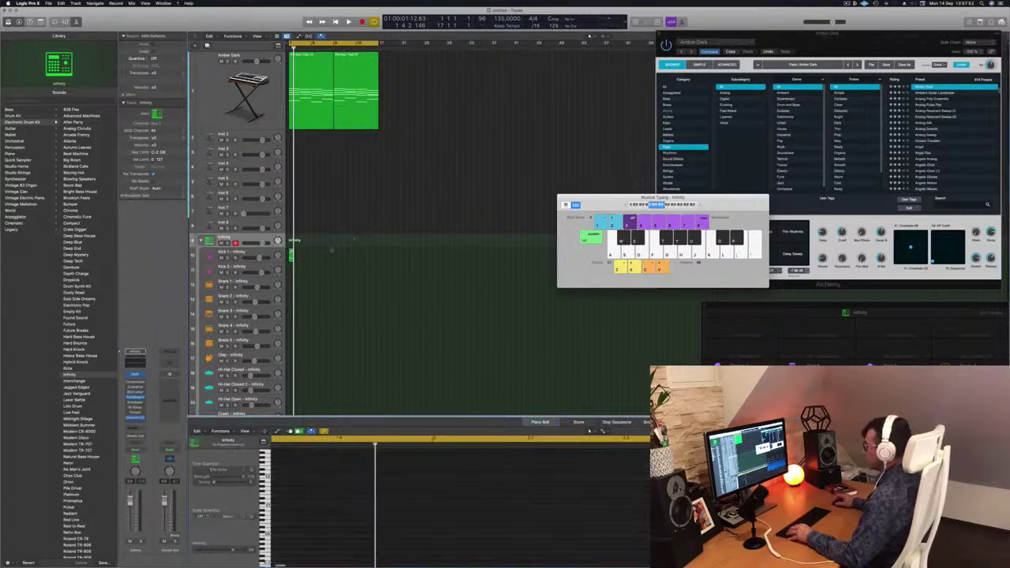
left_click(291, 253)
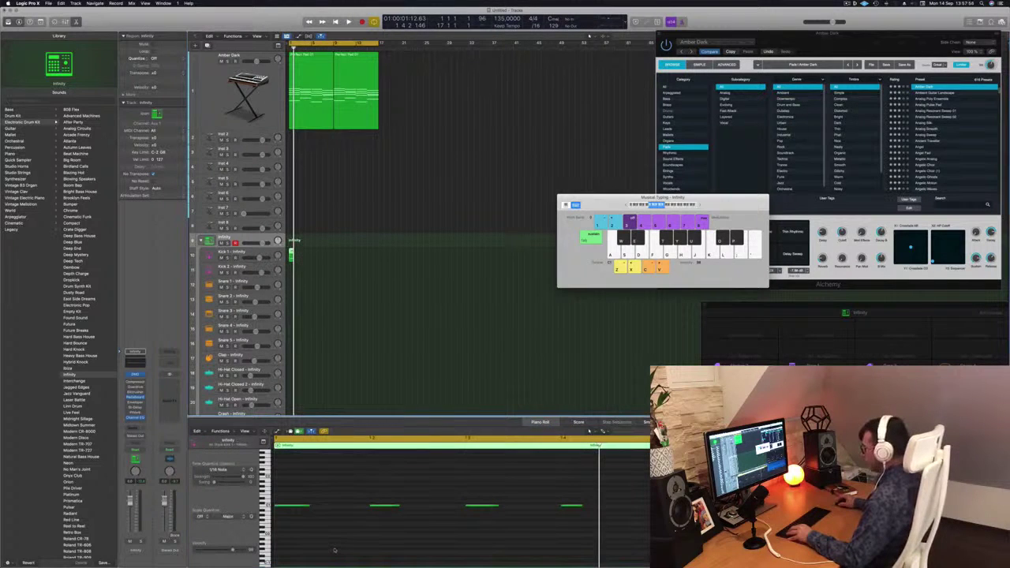
key("space")
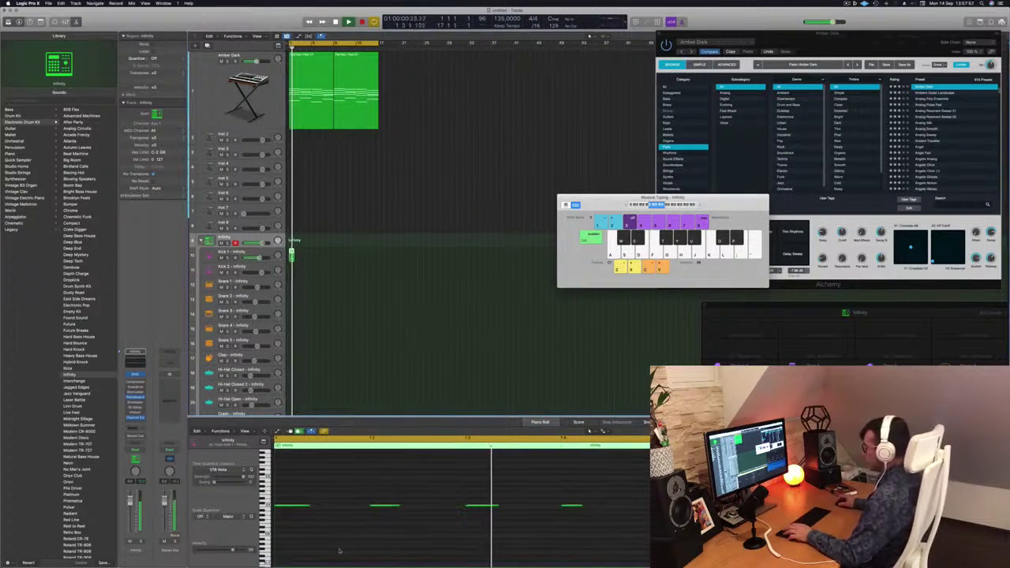
Step: Try transposing the four kick notes up two semitones, listen to them, and return them to their original pitch
left_click_drag(607, 494, 291, 533)
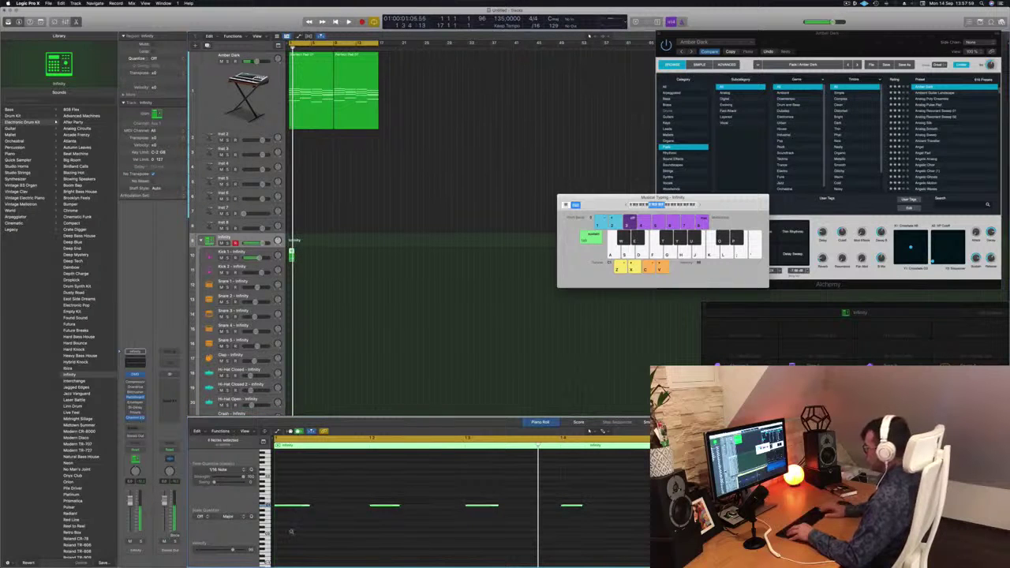
key("alt+Up")
key("alt+Up")
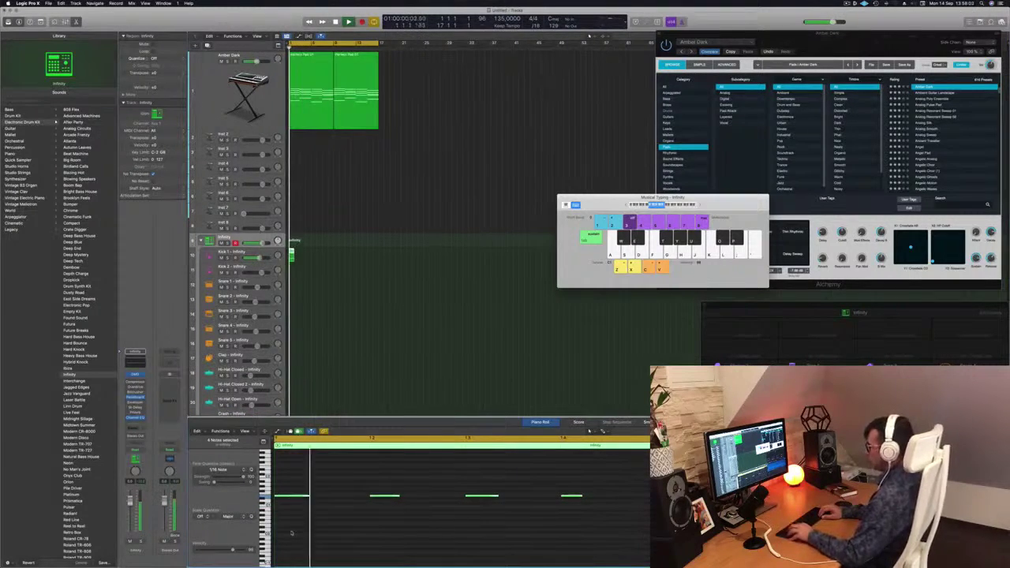
key("alt+Down")
key("alt+Down")
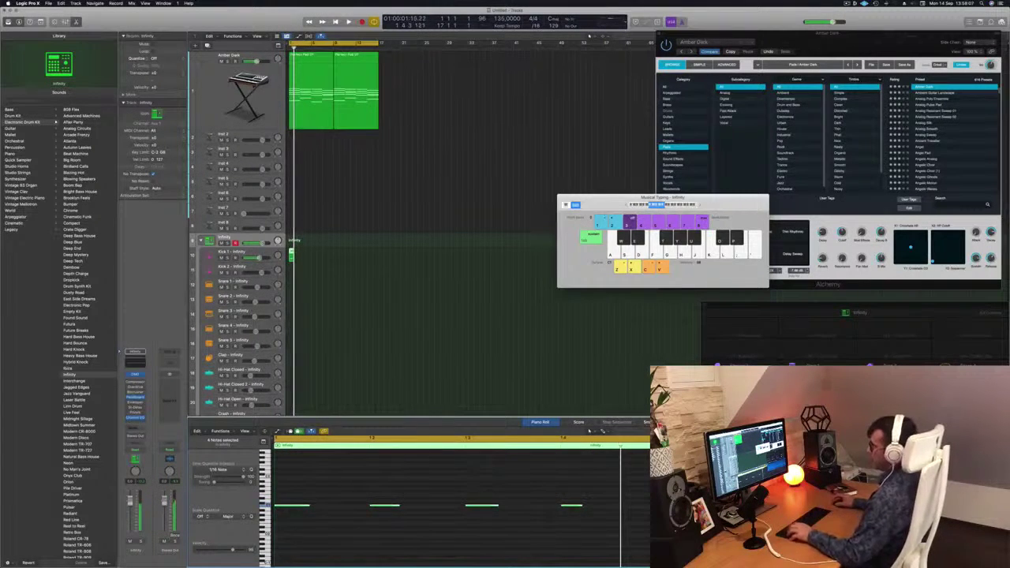
Step: Copy the kick region to a muted Kick 2 track and repeat it on Kick 1 across all 16 bars of the pads
left_click_drag(291, 254, 292, 273)
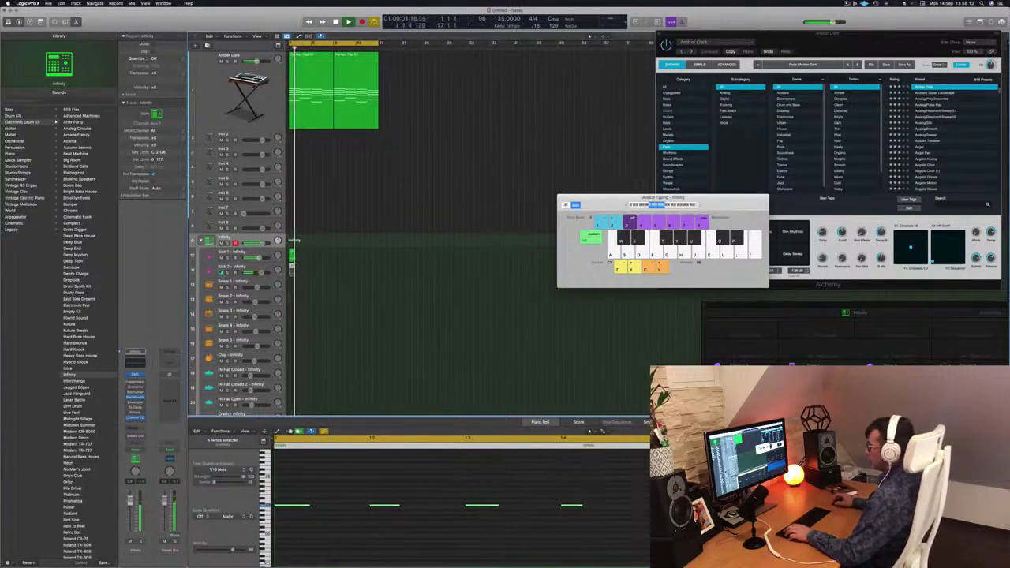
left_click_drag(291, 255, 344, 260)
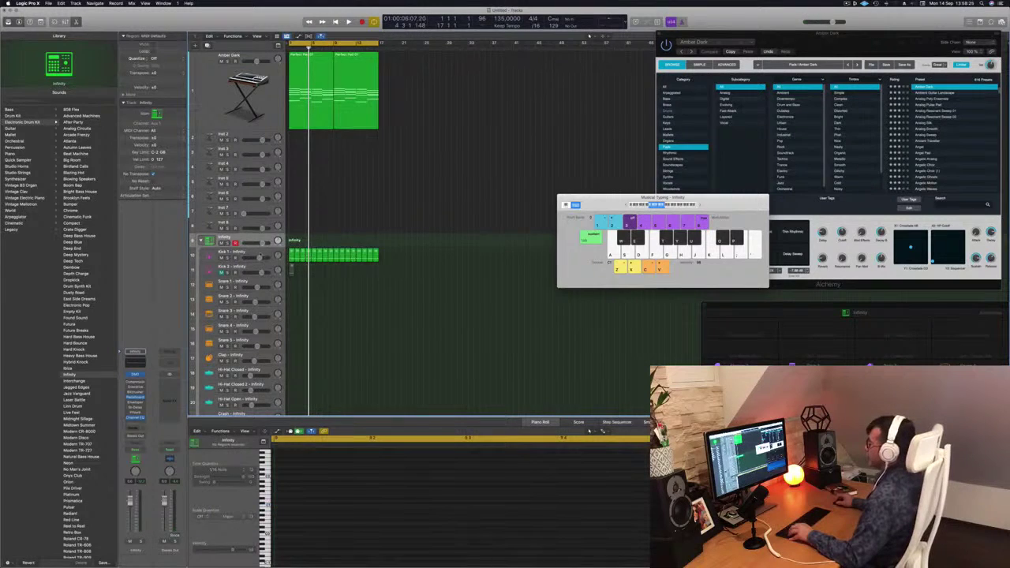
Step: Enlarge the height of the Kick 1 track and play the repeated kick pattern with the pads
left_click(257, 251)
left_click_drag(250, 262, 249, 293)
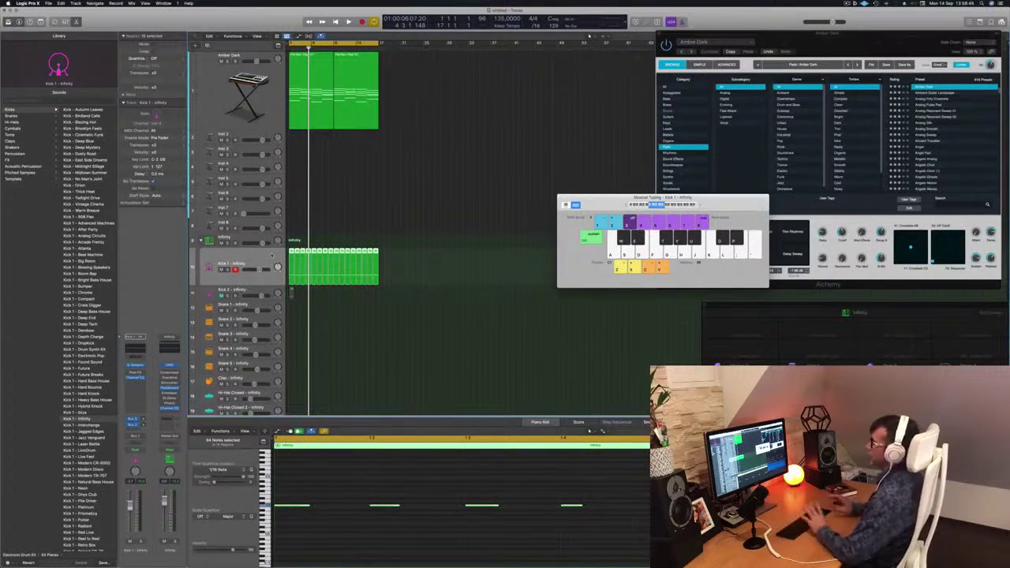
key("space")
key("space")
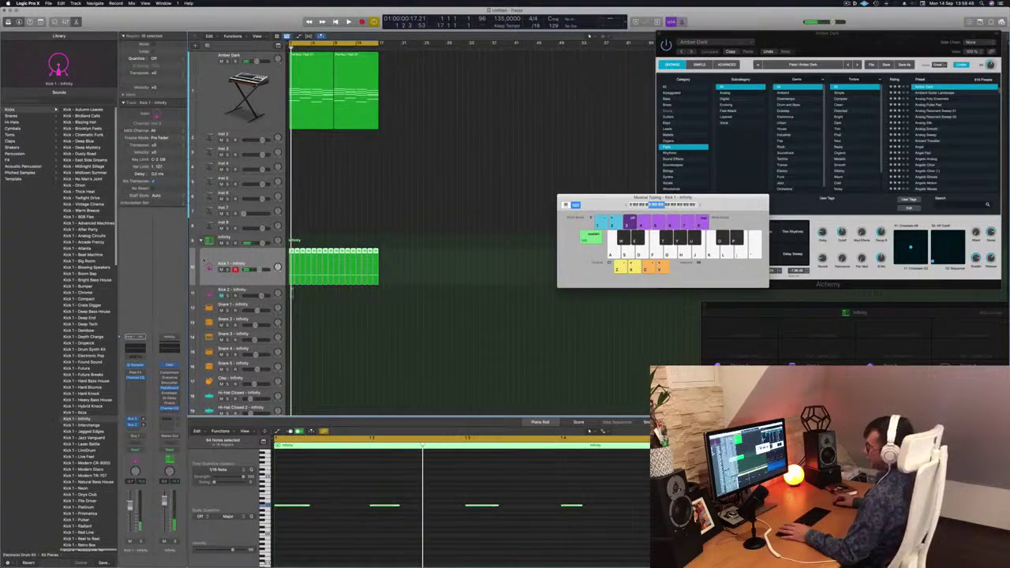
left_click(254, 237)
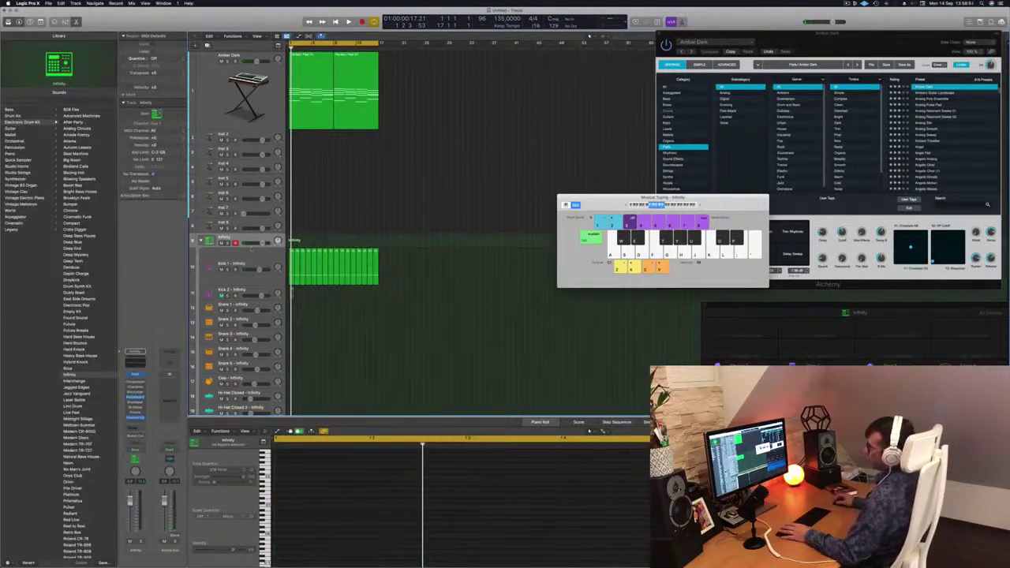
left_click(250, 260)
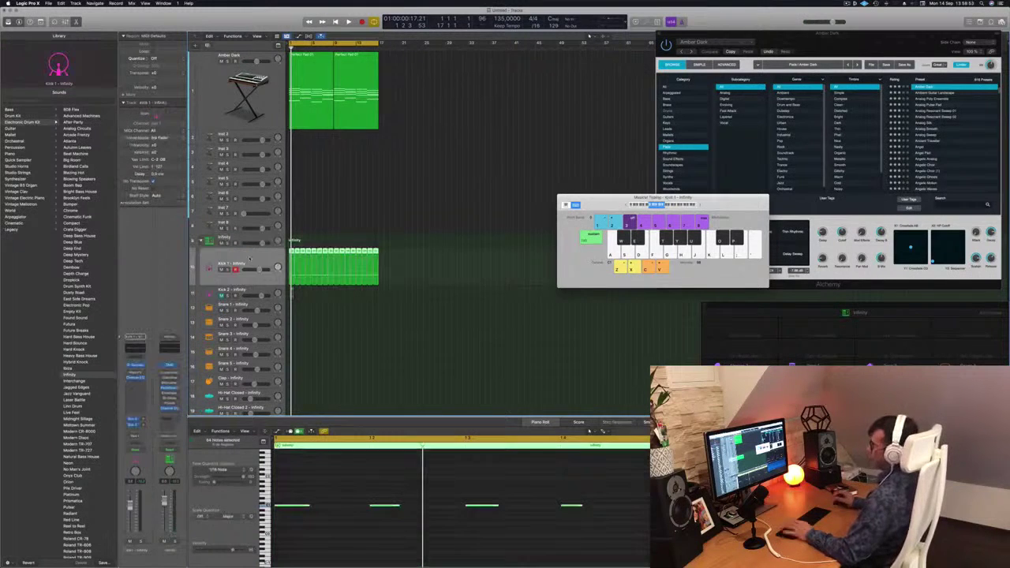
key("space")
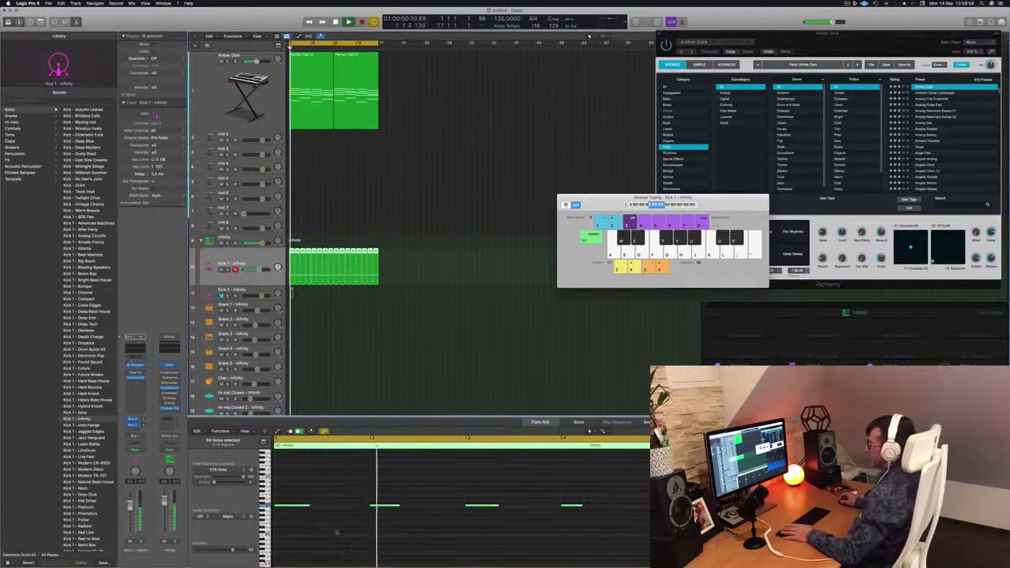
scroll(329, 532, "down", 5)
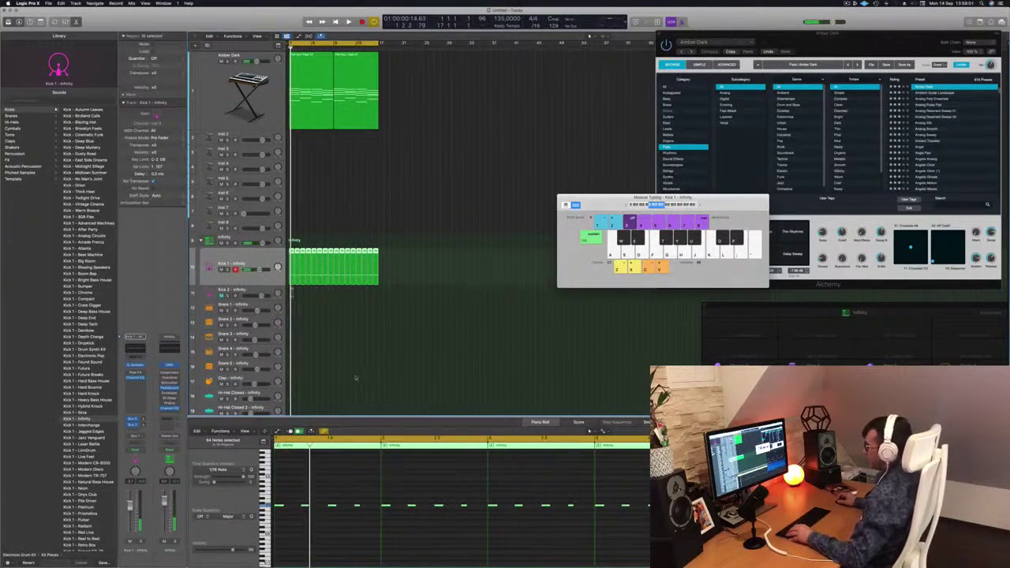
Step: Transpose the notes in all 16 Kick 1 regions up slightly and play the kick pattern against the pads
left_click(295, 487)
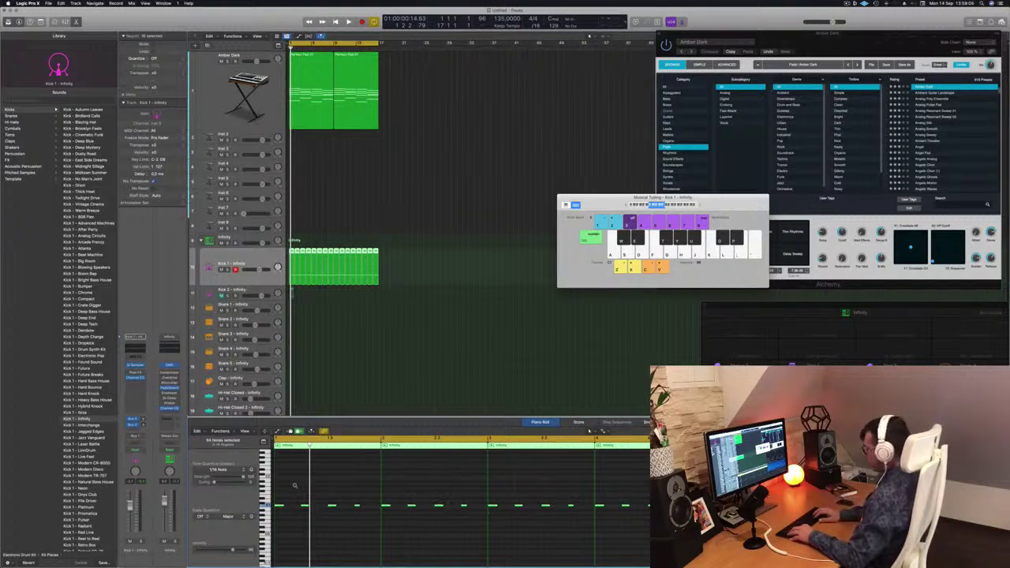
key("space")
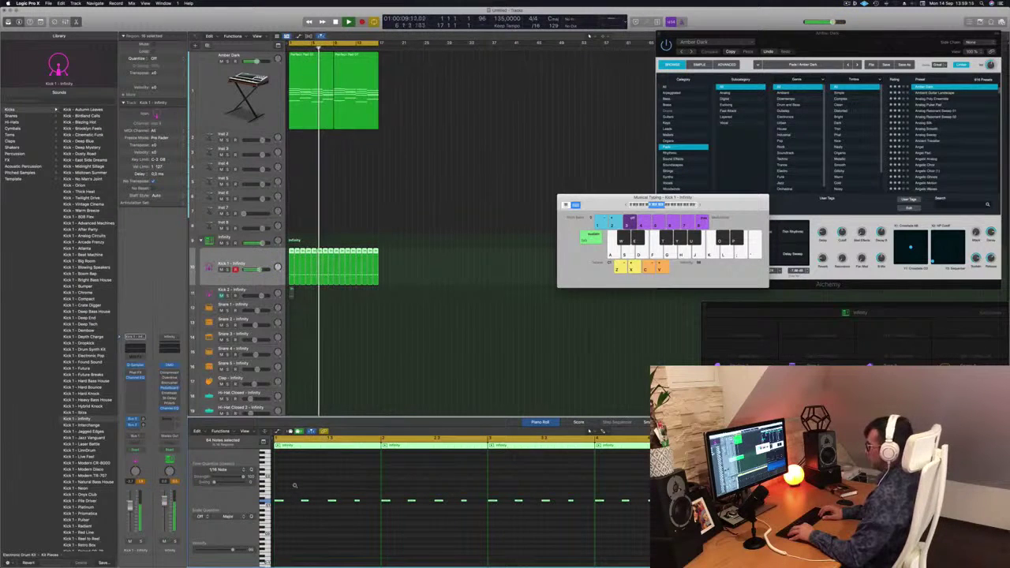
key("Return")
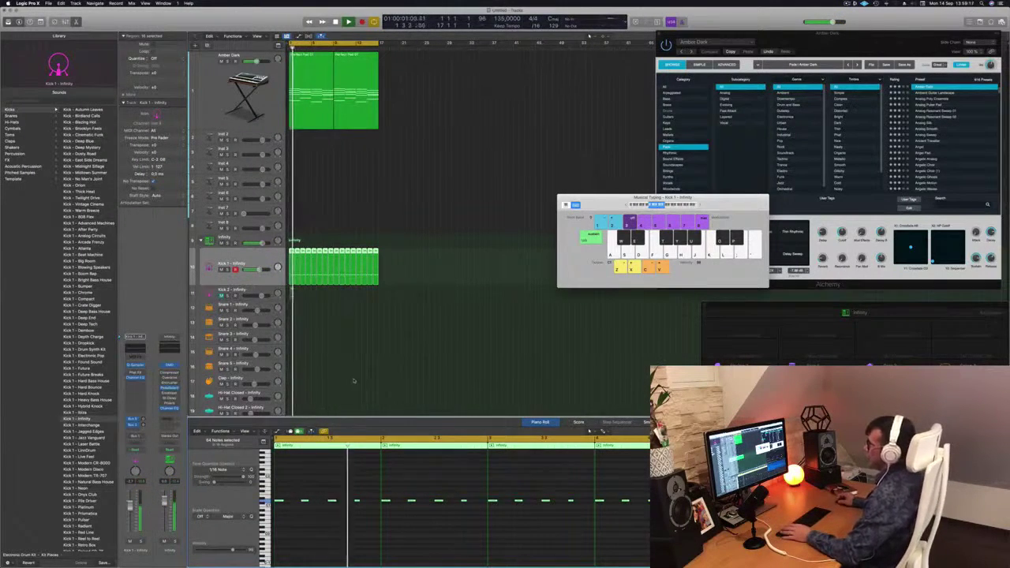
left_click(352, 372)
left_click(347, 266)
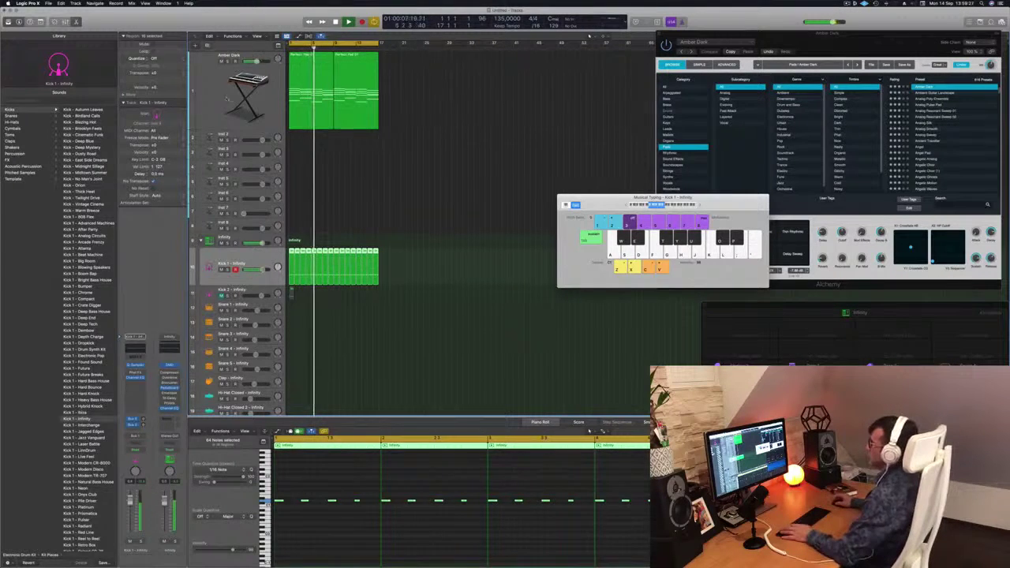
Step: Open the Alchemy instrument of the Amber Dark pad track, play the arrangement from the start, and put the plug-in away
left_click(239, 95)
left_click(135, 413)
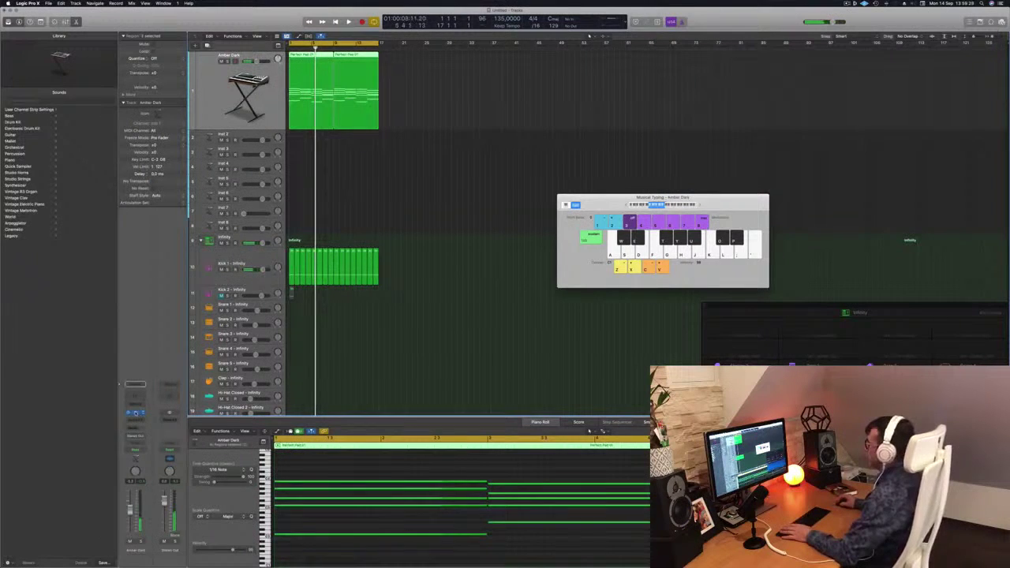
left_click(135, 411)
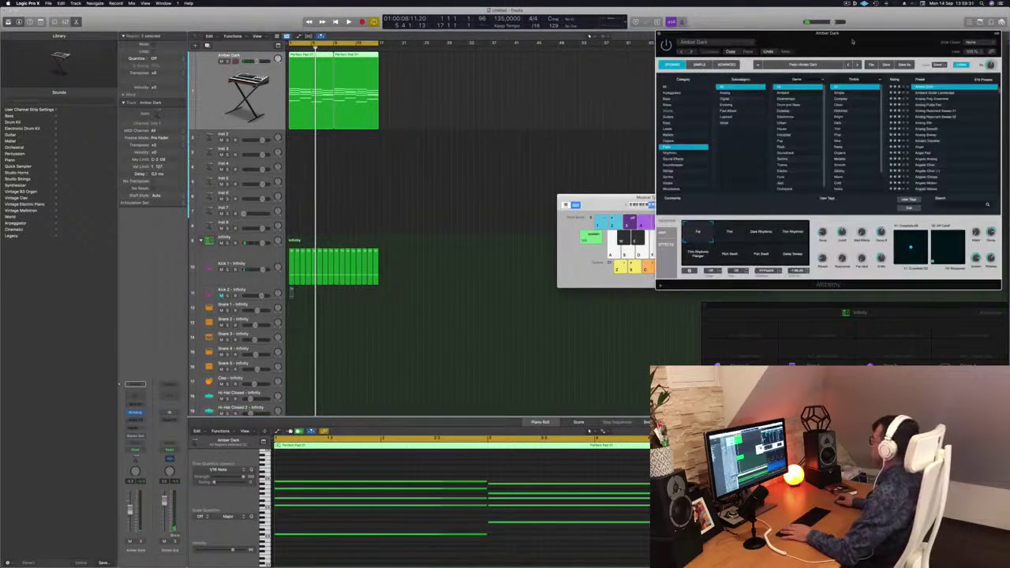
left_click_drag(852, 41, 712, 46)
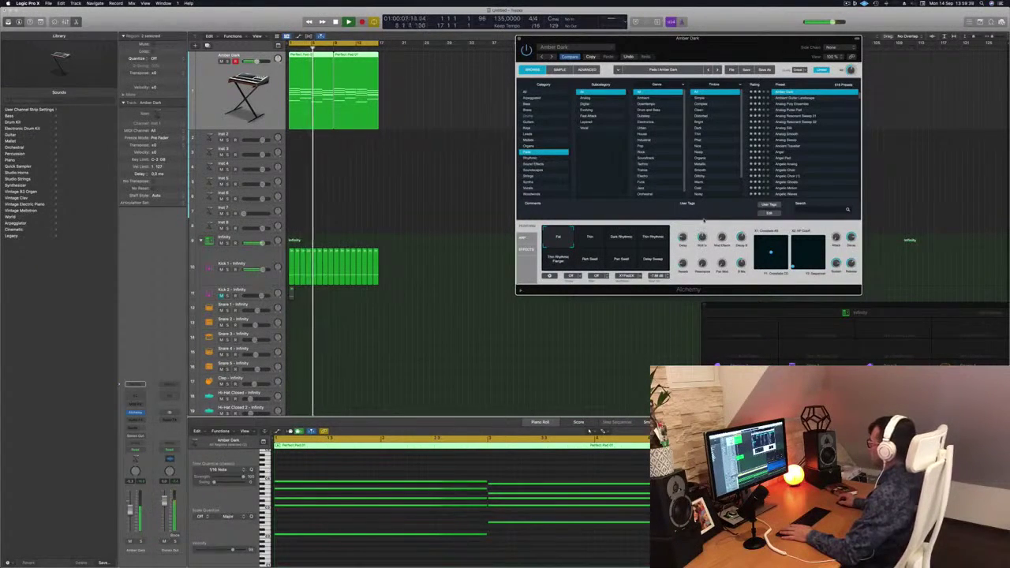
key("Return")
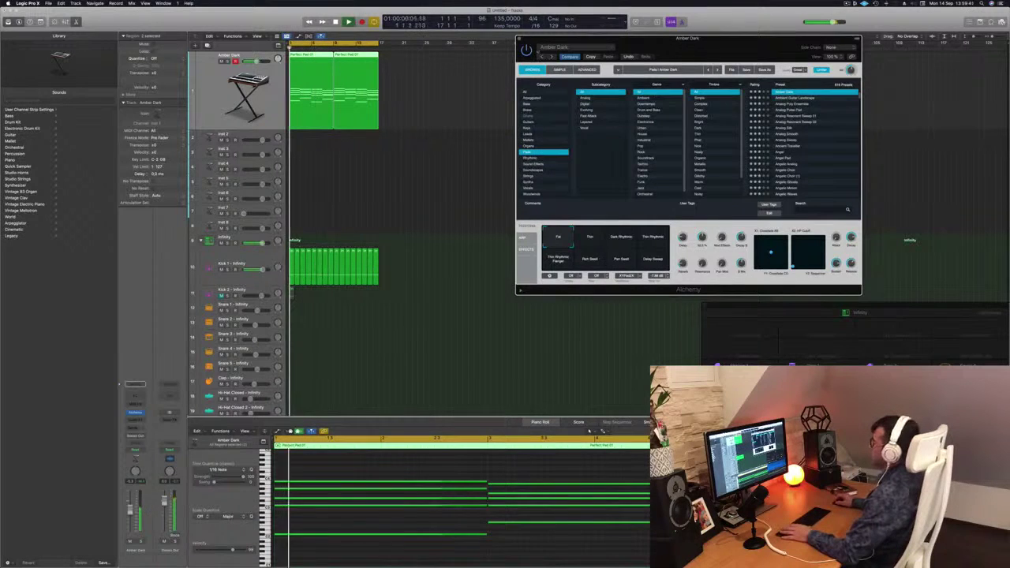
key("super+k")
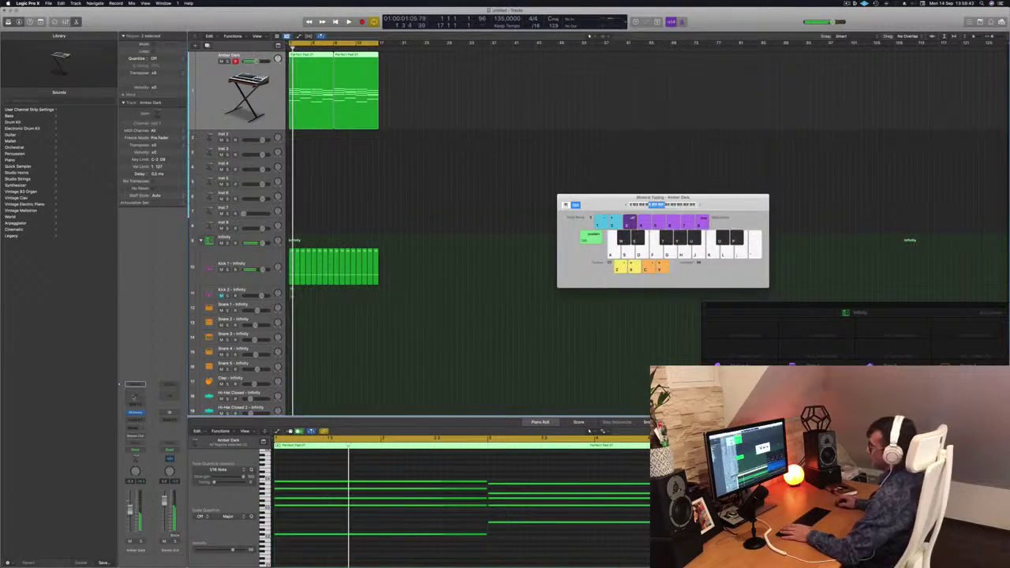
Step: Add a Channel EQ to the Amber Dark track with a gentler high-cut filter lowered to between 500 and 800 Hz during playback
left_click(135, 397)
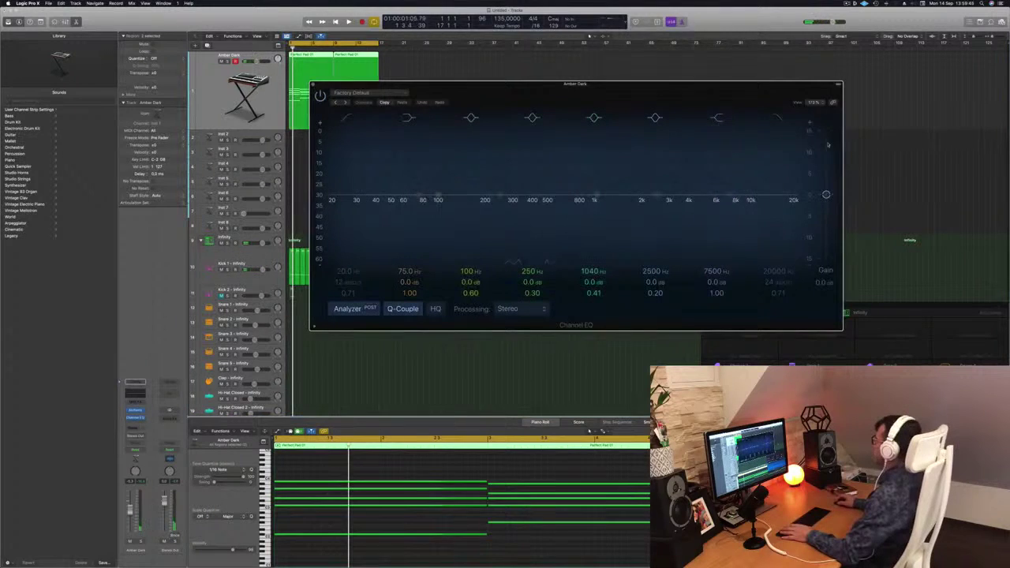
left_click(779, 120)
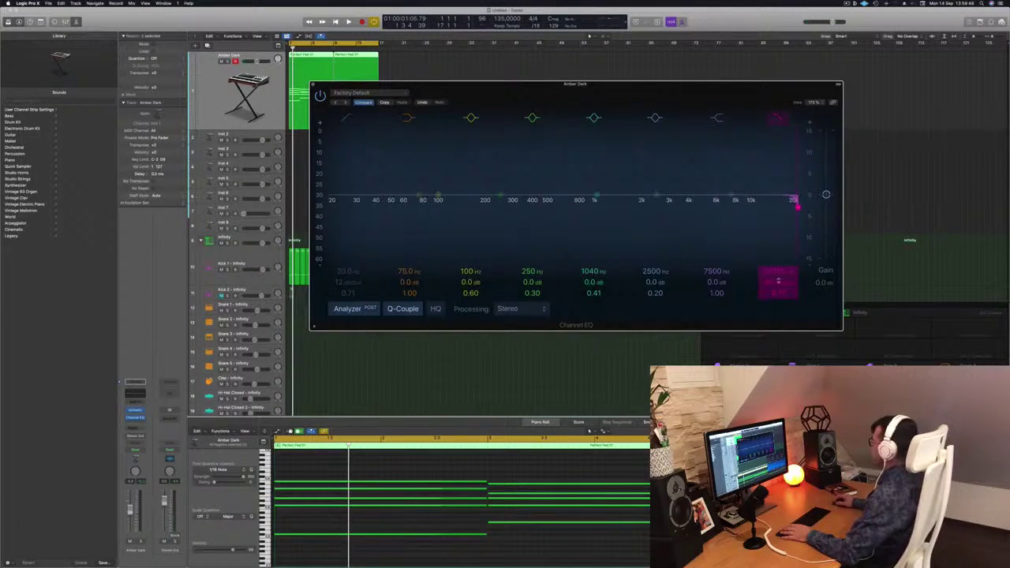
left_click_drag(797, 205, 627, 208)
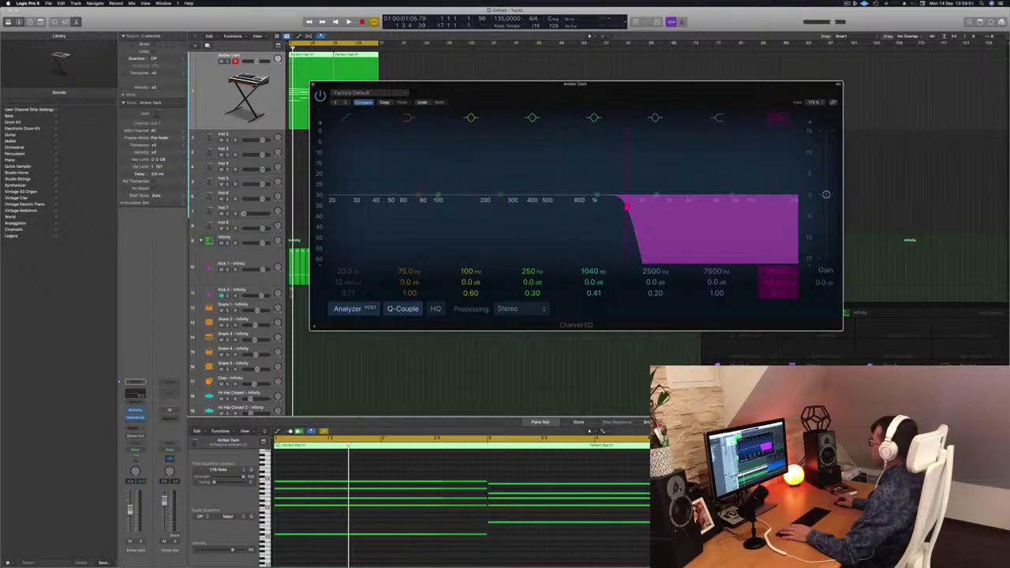
left_click_drag(778, 282, 778, 276)
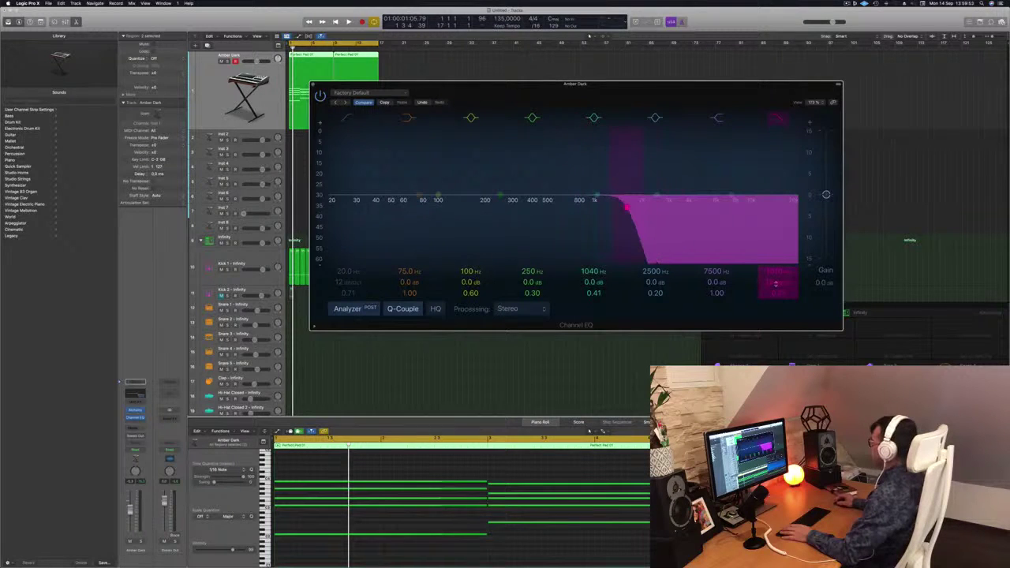
key("space")
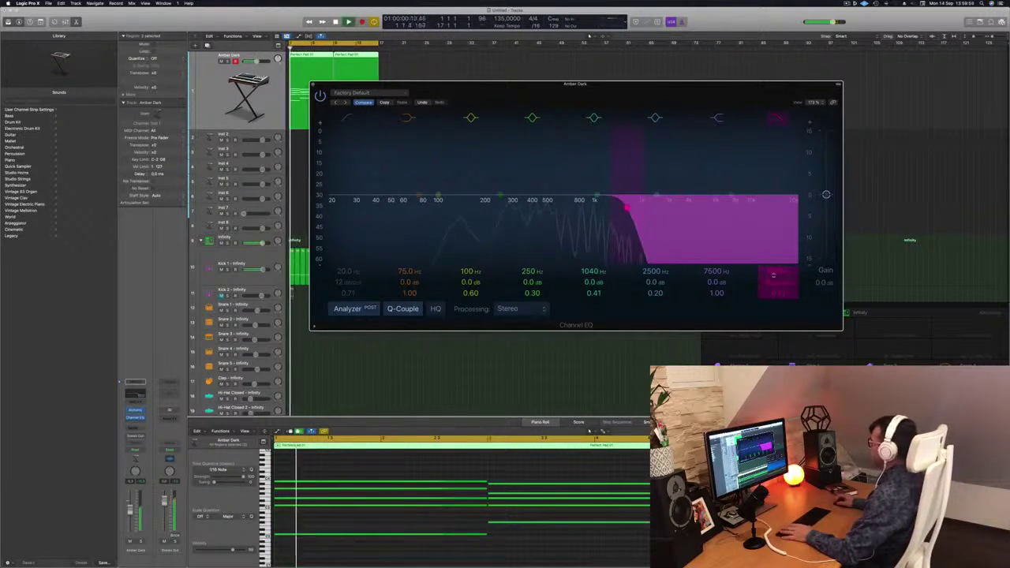
left_click_drag(627, 208, 566, 202)
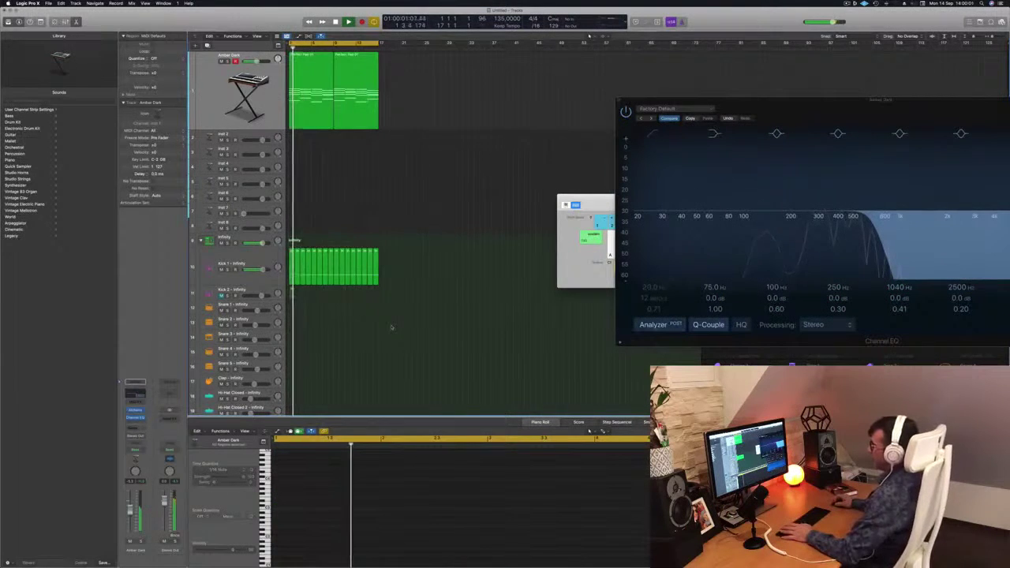
Step: Copy the one-bar Kick 2 region to the start of the Snare 1 track
scroll(362, 228, "down", 5)
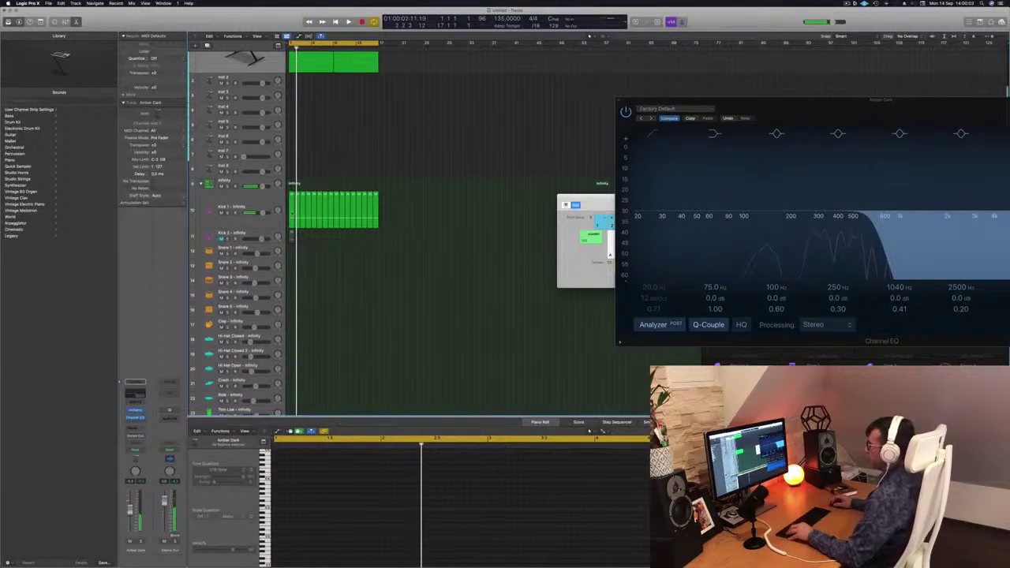
left_click(291, 211)
left_click_drag(291, 230, 291, 267)
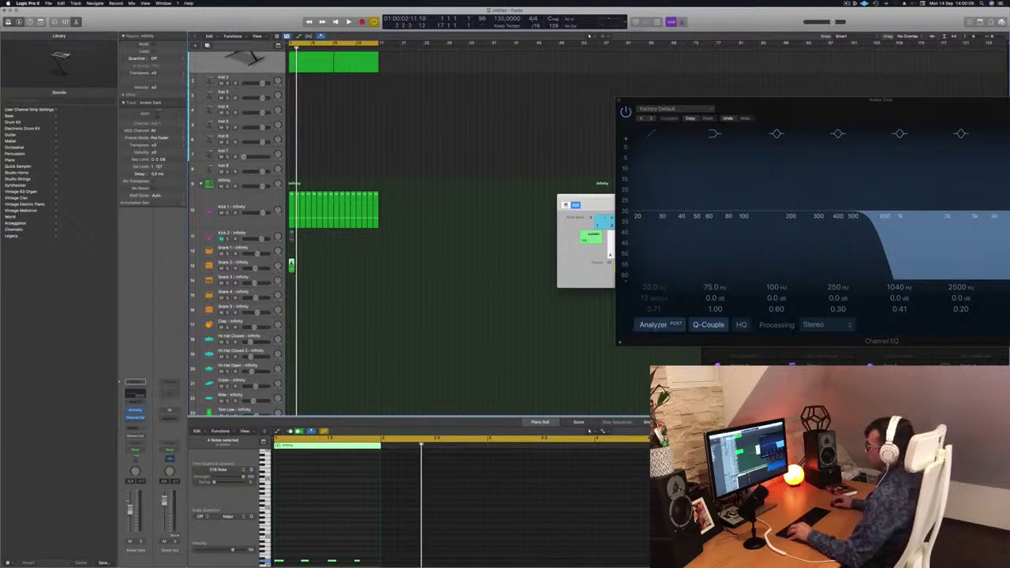
left_click_drag(292, 265, 292, 249)
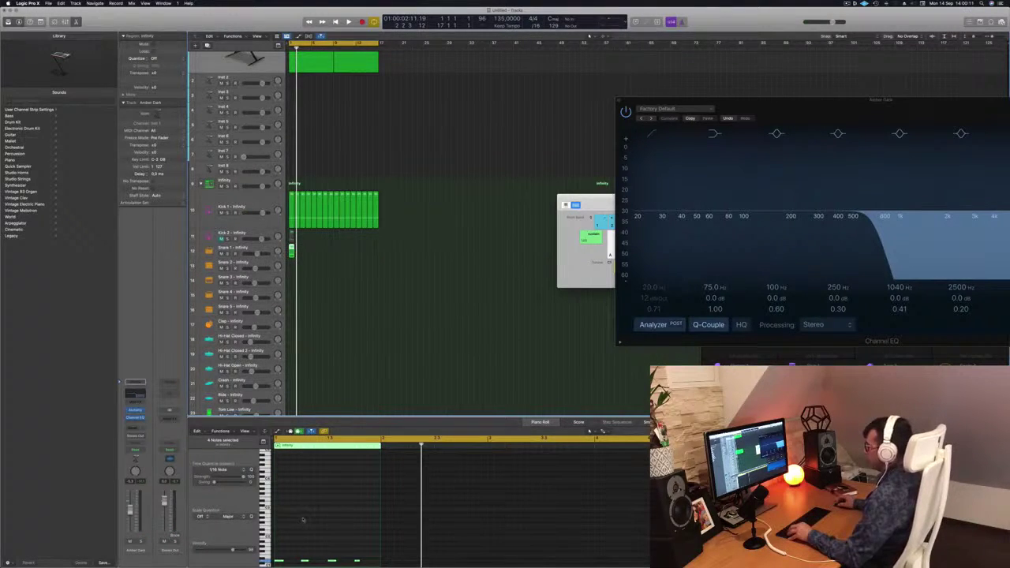
Step: Delete the first and third notes of the Snare 1 region, keeping only the hits on beats two and four
scroll(304, 521, "down", 3)
left_click_drag(371, 528, 274, 542)
left_click(282, 537)
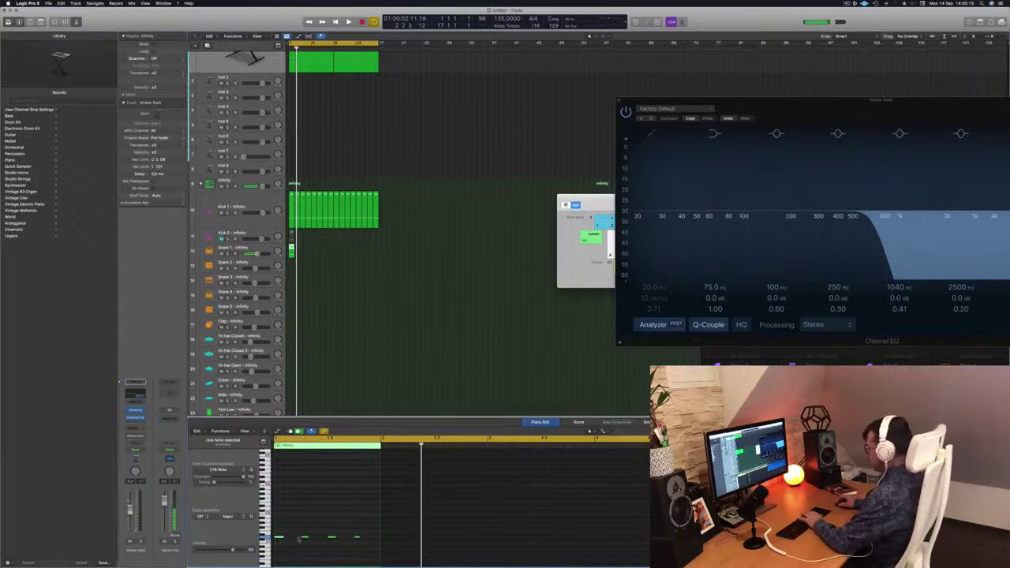
key("Delete")
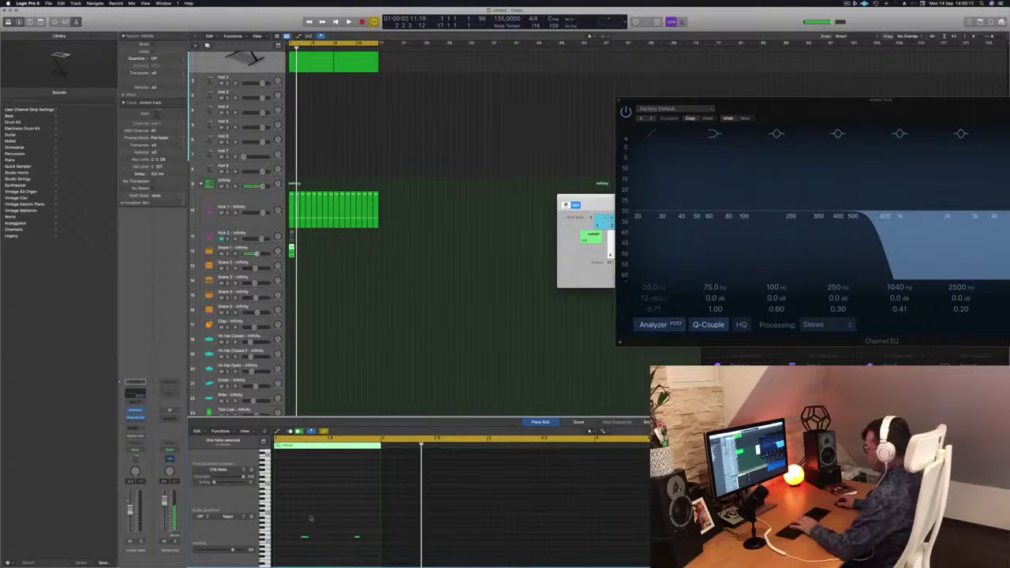
Step: Transpose the two remaining Snare 1 notes well up in pitch while playing them with the kick and pads
left_click_drag(298, 519, 364, 549)
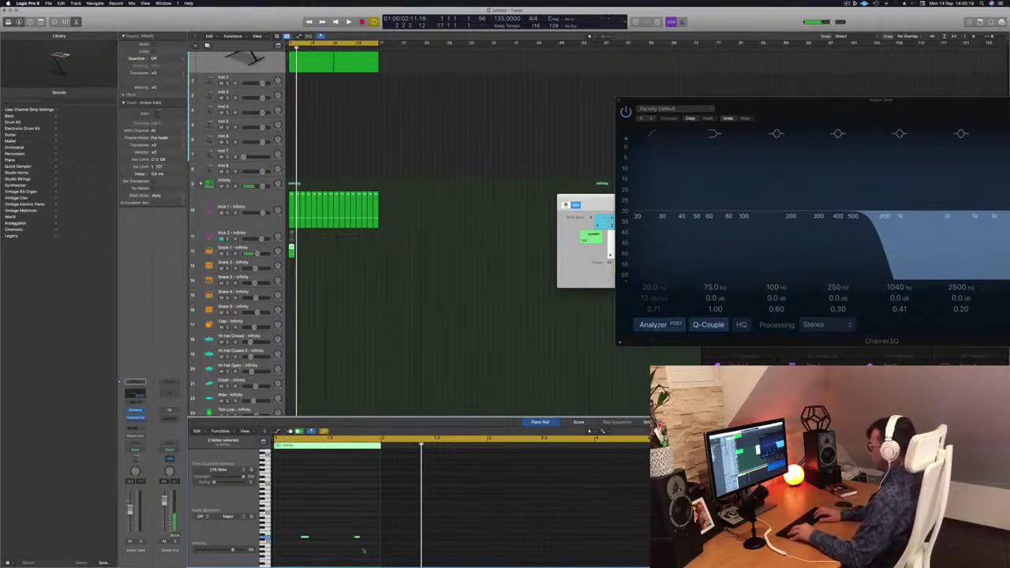
key("space")
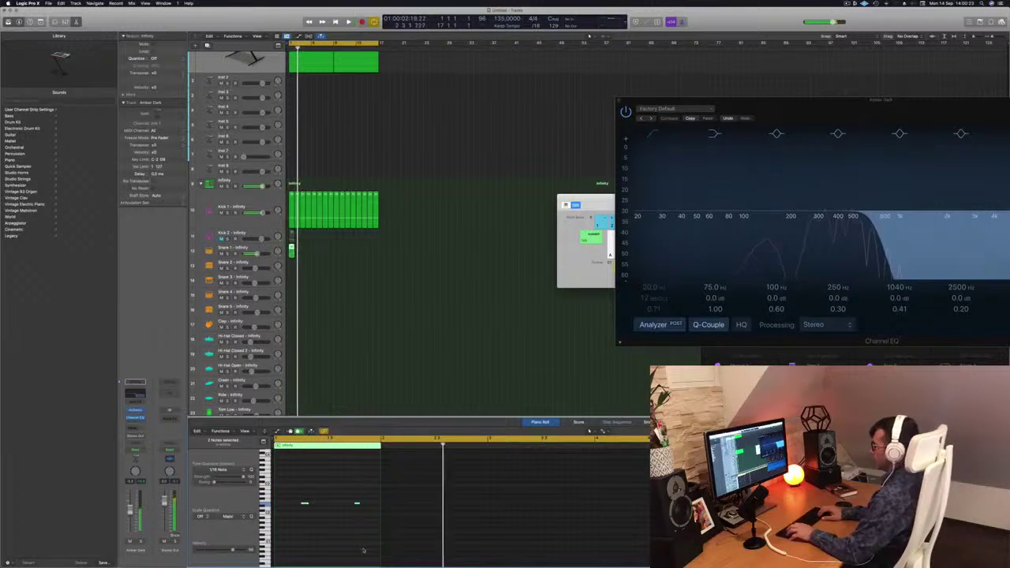
key("alt+Up")
key("alt+Up")
key("alt+Up")
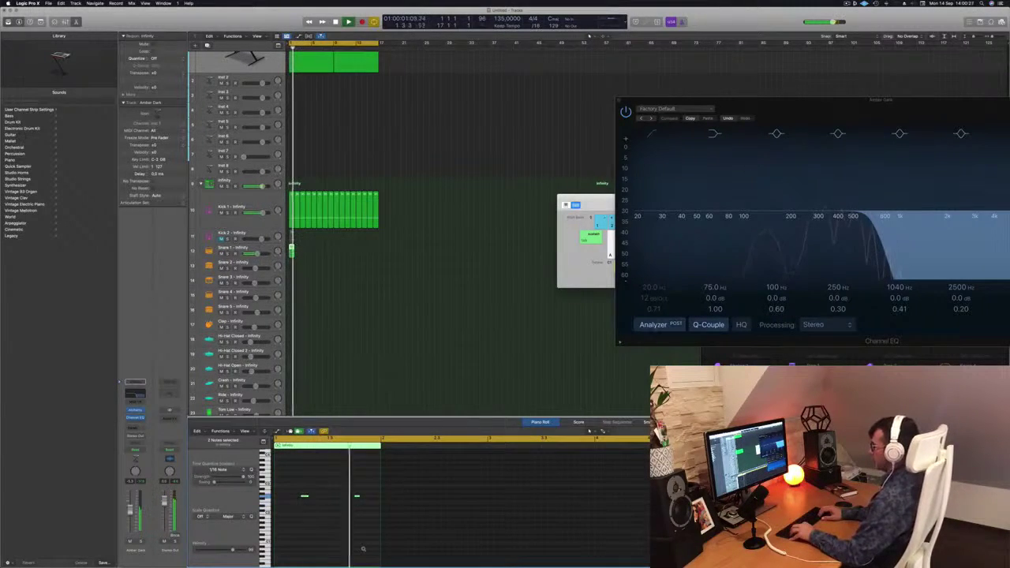
key("alt+Down")
key("space")
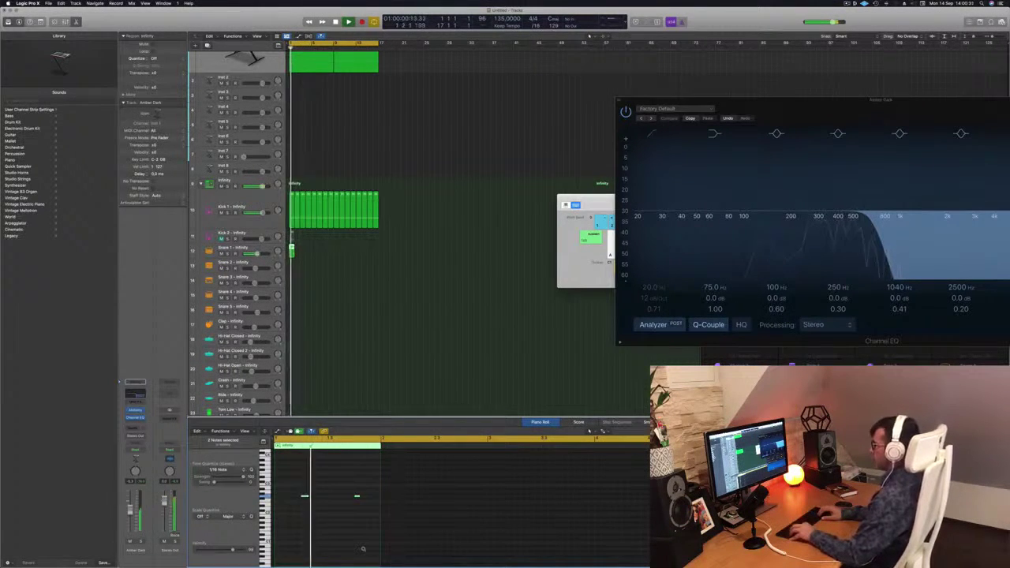
Step: Try the two Snare 1 notes two semitones higher during playback and return them to the previous pitch
key("alt+Up")
key("alt+Up")
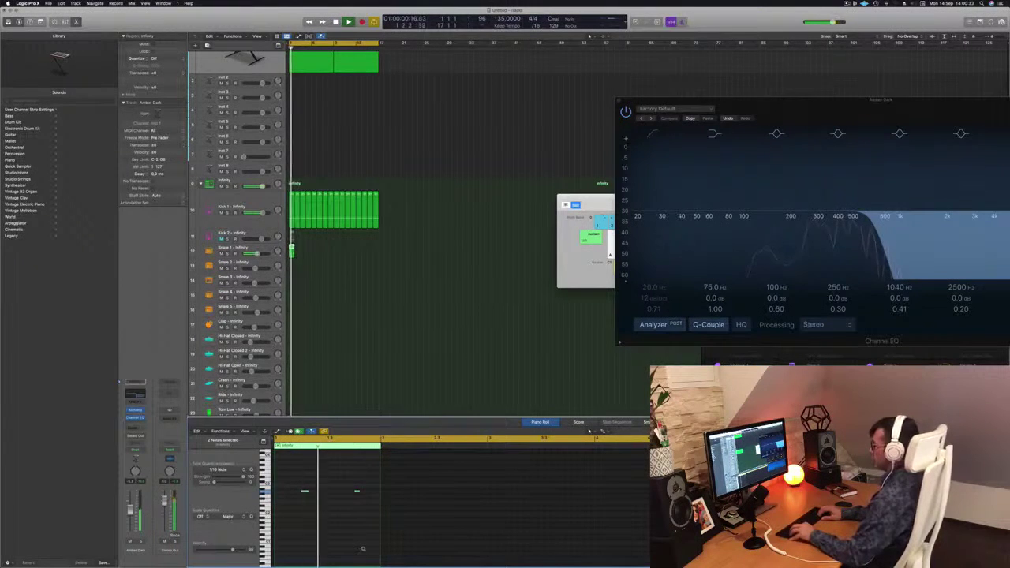
key("alt+Down")
key("alt+Down")
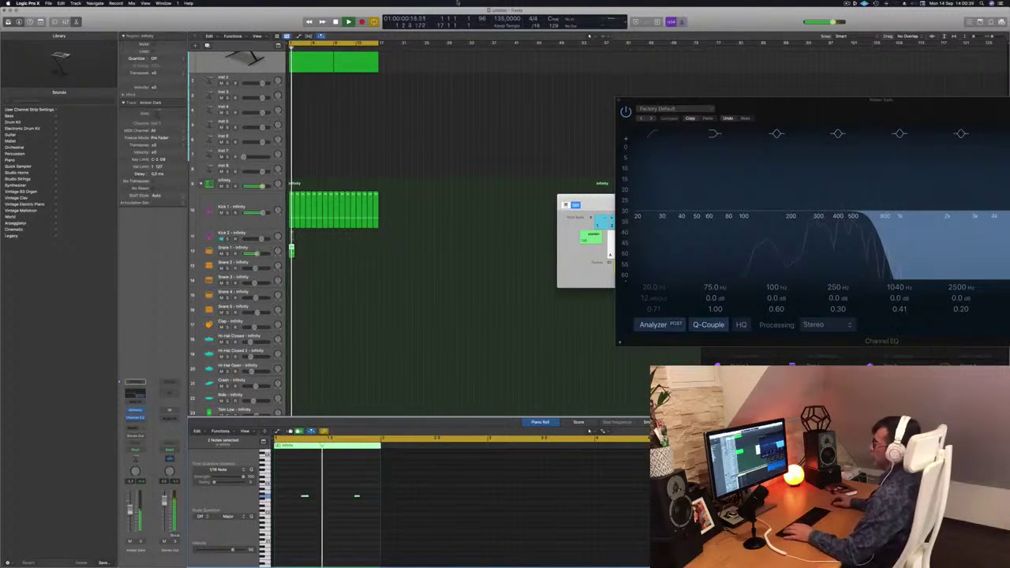
Step: Repeat the one-bar Snare 1 region across all 16 bars of the kick pattern
left_click_drag(292, 250, 337, 254)
scroll(308, 283, "down", 1)
scroll(307, 284, "down", 1)
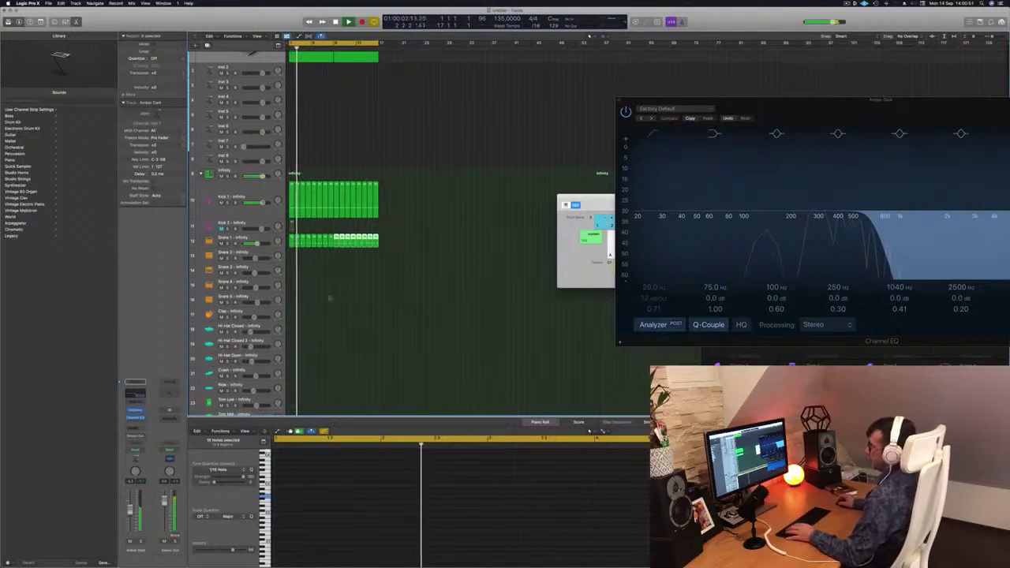
Step: Copy the first Snare 1 region to the start of the Hi-Hat Open track
scroll(337, 305, "down", 2)
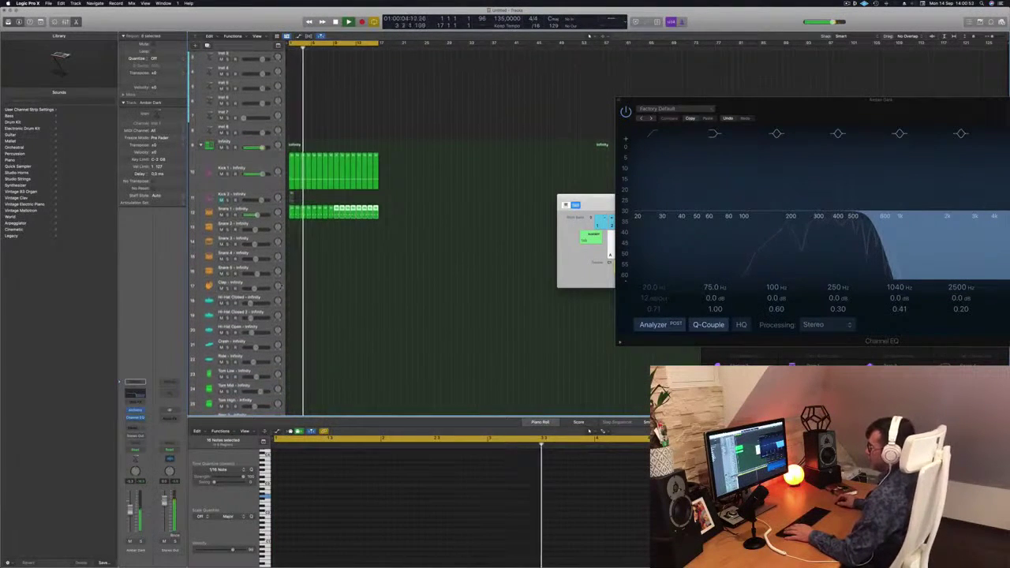
left_click(292, 210)
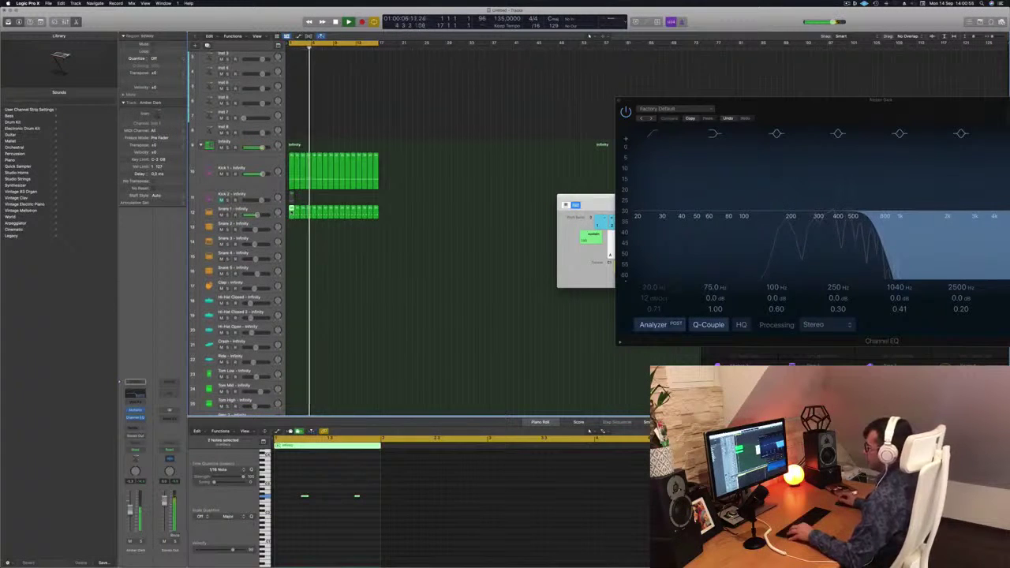
left_click_drag(292, 211, 291, 335)
Step: Shift the two Hi-Hat Open notes onto the off-beats, duplicate them to make four off-beat hits in the bar, and play them
left_click_drag(293, 485, 385, 521)
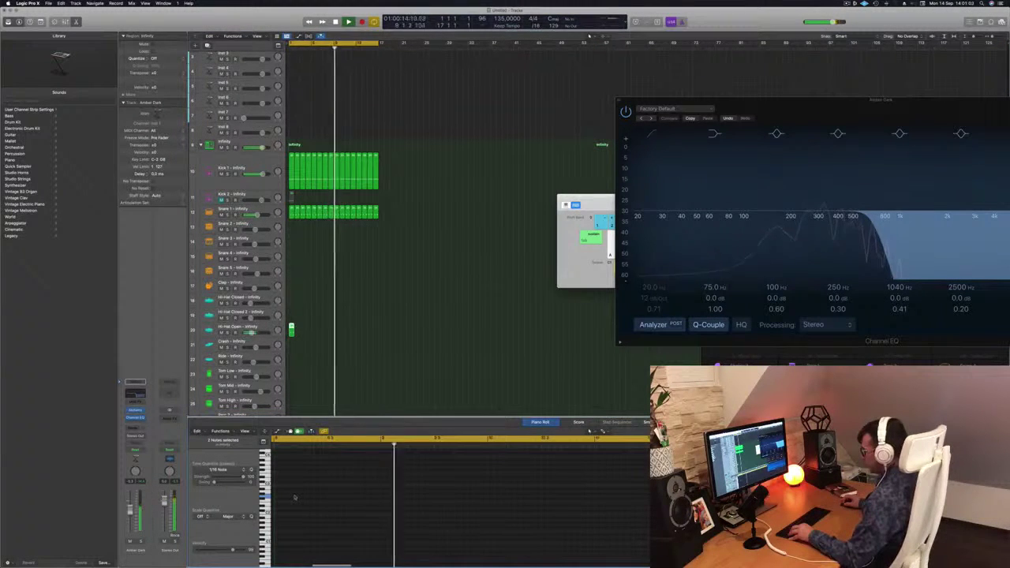
left_click(291, 327)
key("space")
left_click_drag(298, 486, 360, 522)
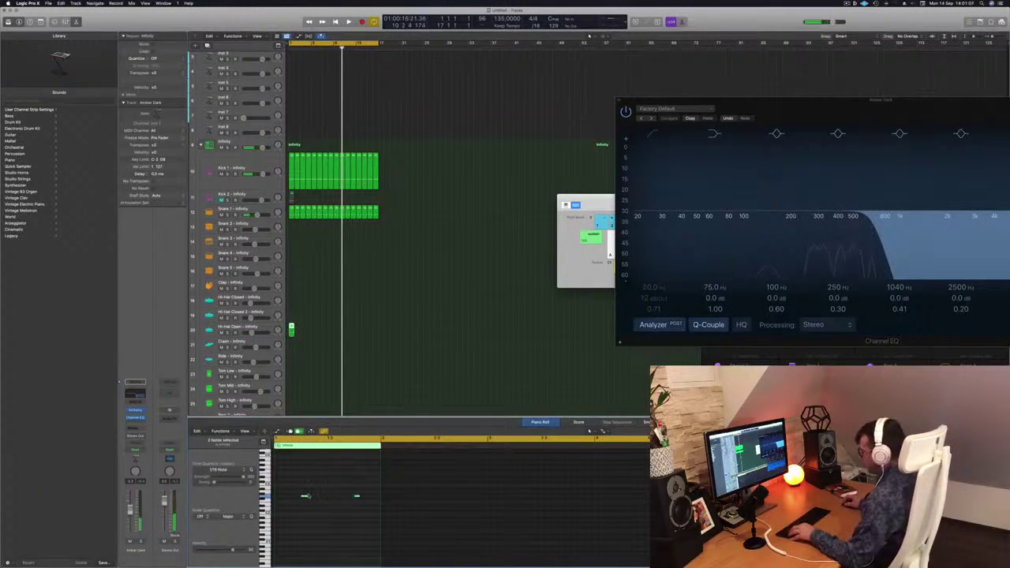
mouse_move(304, 497)
left_mouse_down()
mouse_move(288, 499)
mouse_move(317, 502)
left_mouse_up()
key("space")
key("space")
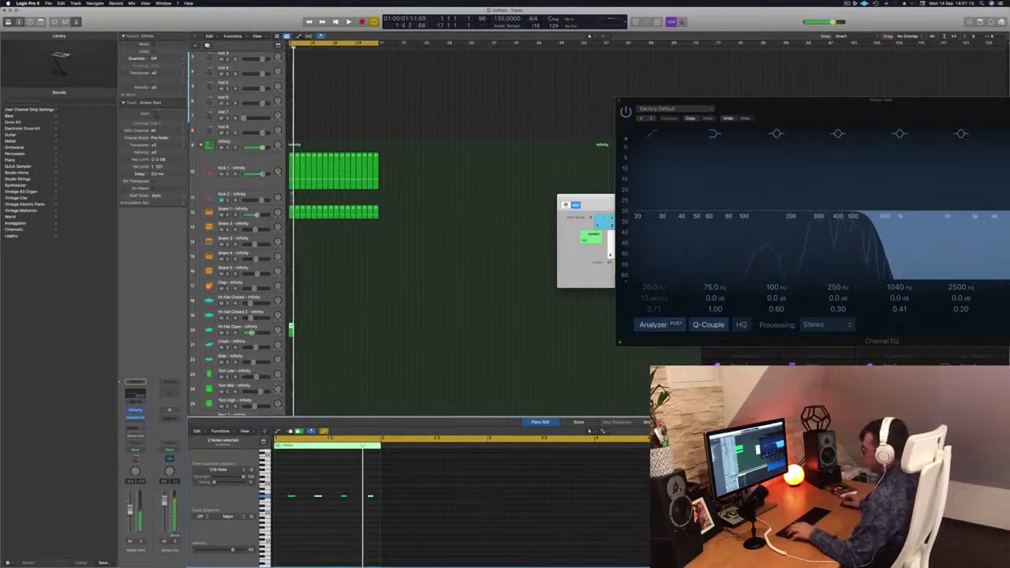
Step: Transpose the four Hi-Hat Open notes down and up during playback, leaving them higher than their original pitch
left_click_drag(382, 506, 382, 505)
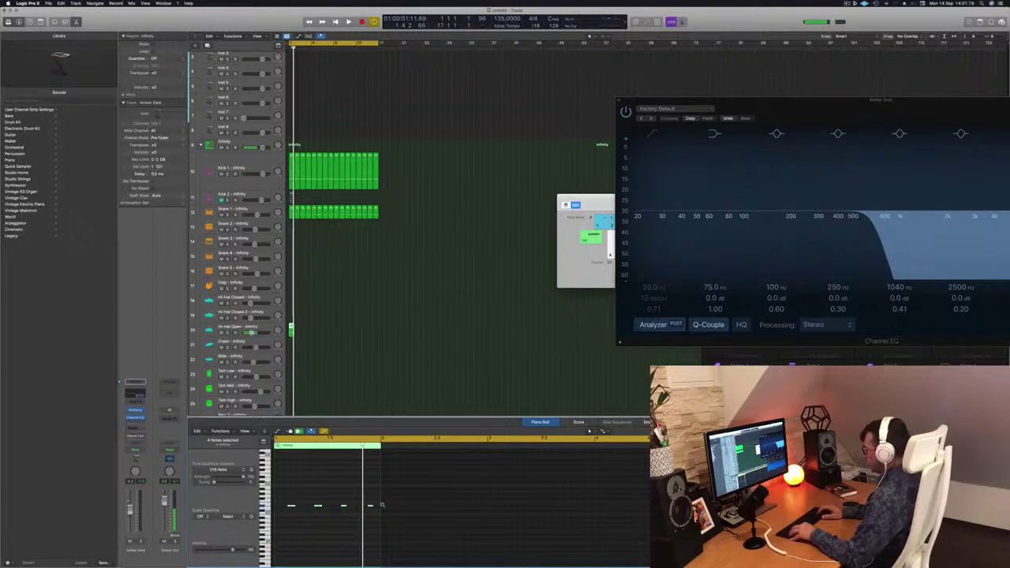
key("space")
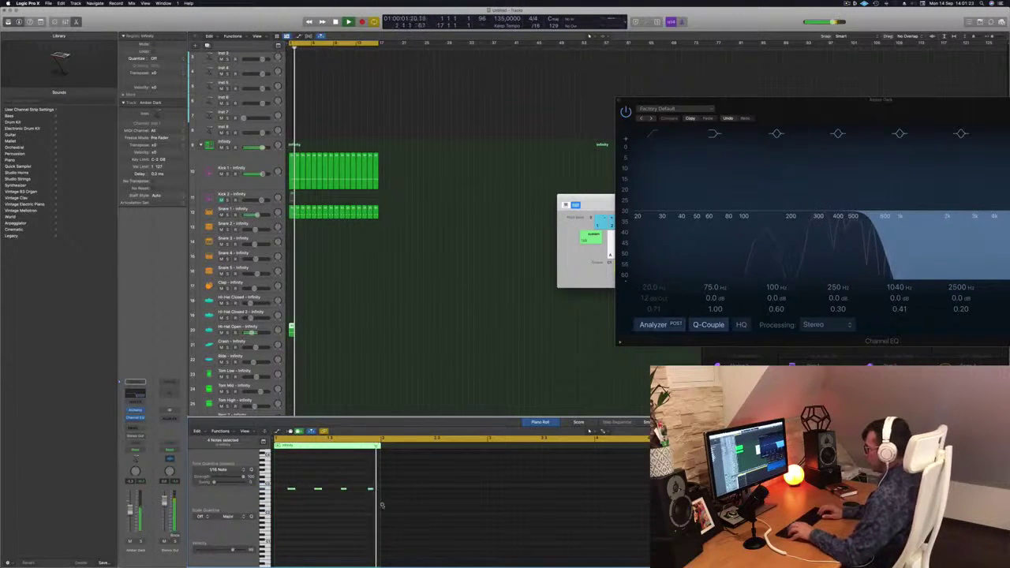
key("alt+Down")
key("alt+Down")
key("space")
key("space")
key("alt+Up")
key("alt+Up")
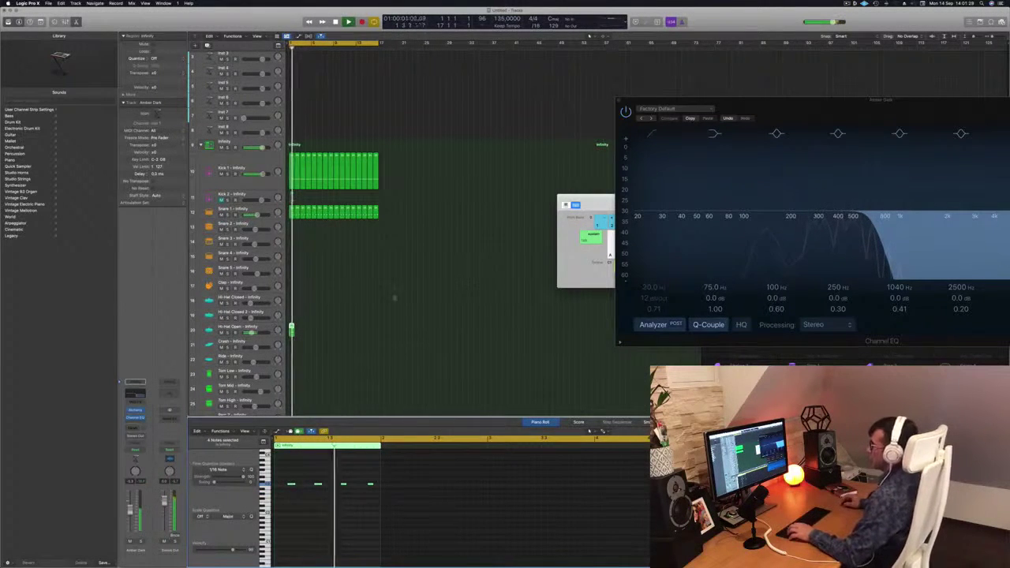
Step: Repeat the one-bar Hi-Hat Open region across all 16 bars and select its track
left_click_drag(293, 331, 337, 332)
left_click(290, 332, "shift")
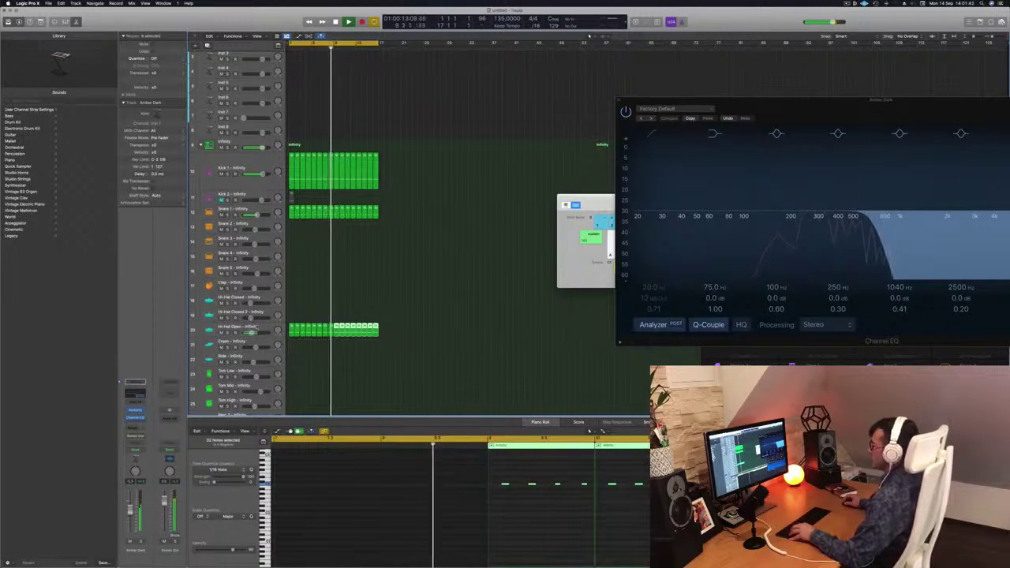
left_click(255, 332)
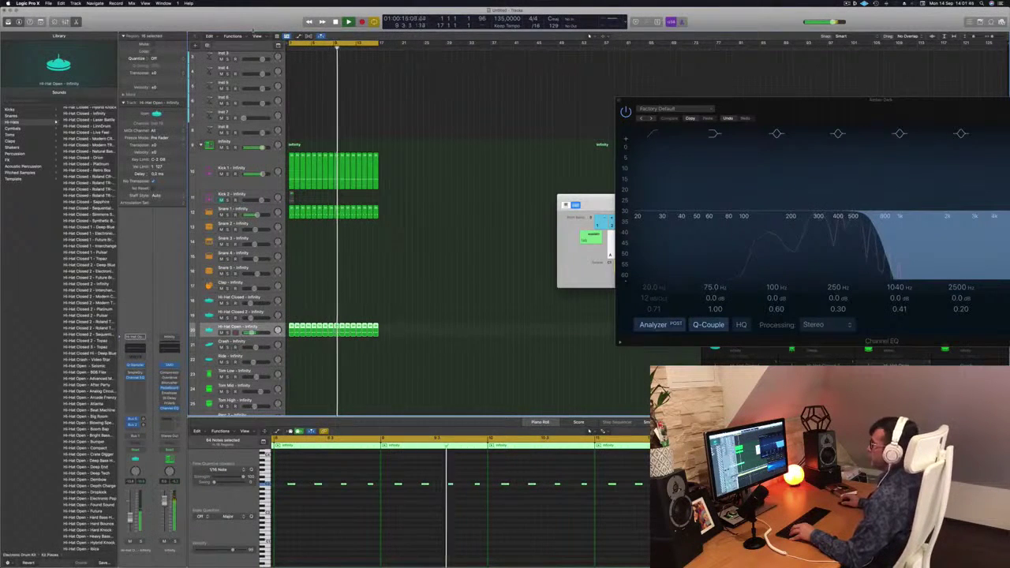
Step: Show the toolbar and turn on Track Zoom so that the selected track is enlarged
left_click(41, 22)
left_click(117, 38)
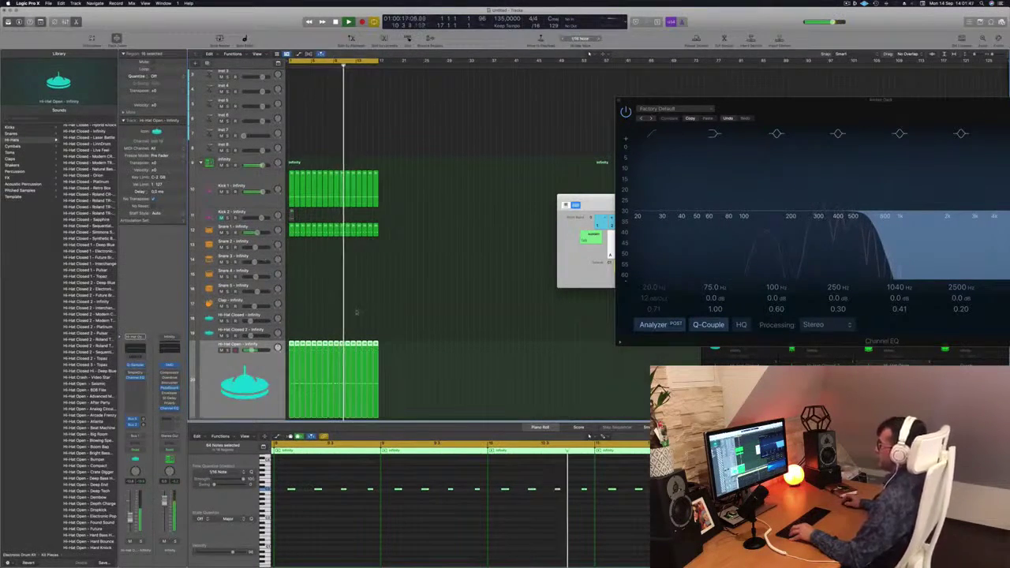
scroll(330, 288, "down", 3)
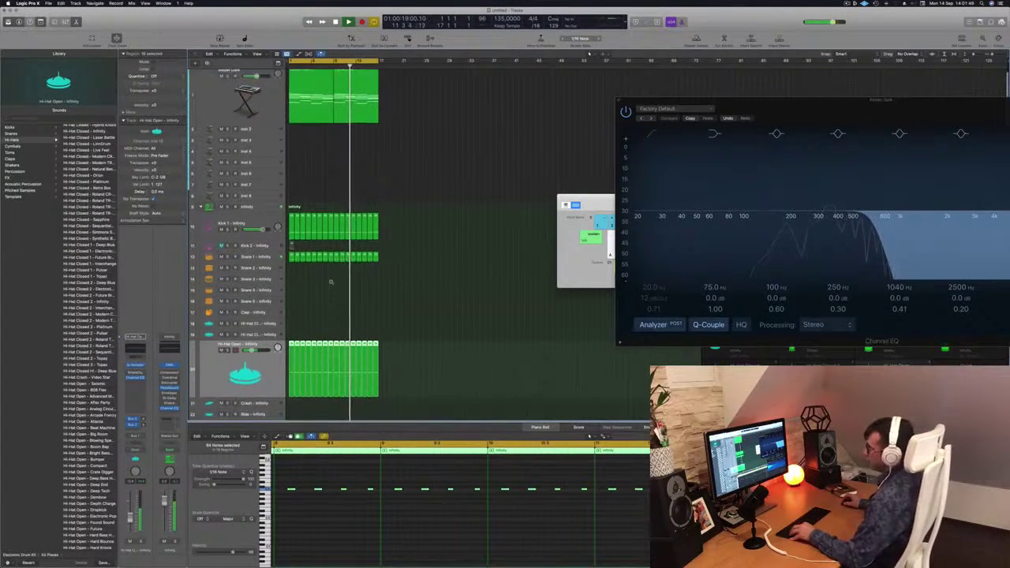
scroll(335, 278, "down", 2)
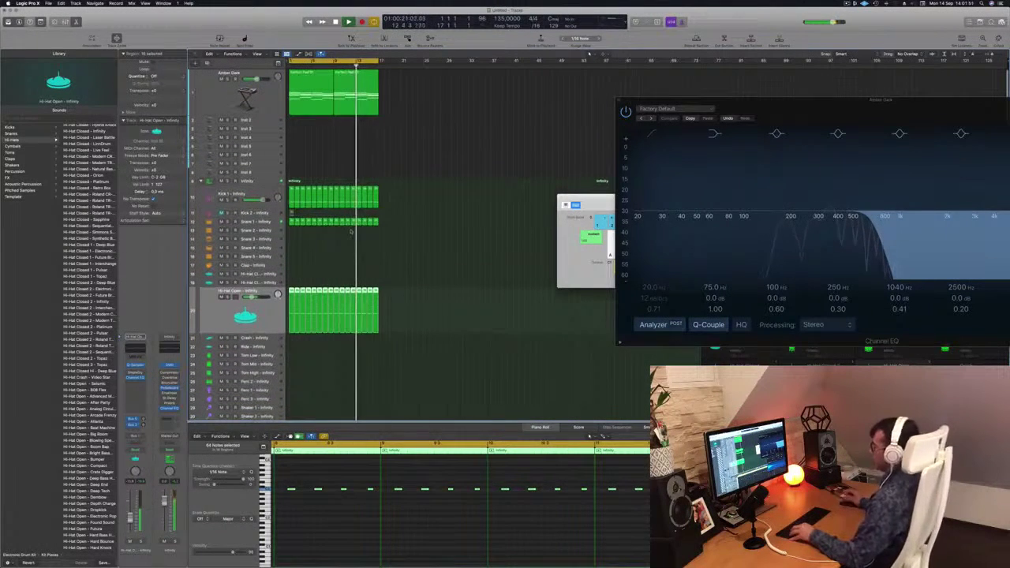
left_click(330, 245)
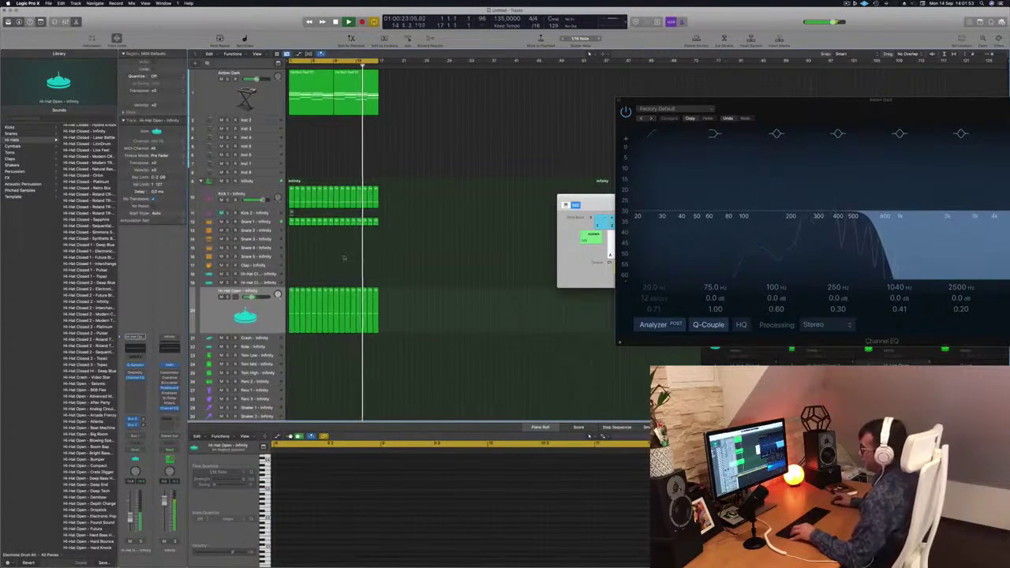
Step: Stop playback and copy the first Snare 1 region to the start of the Tom Low track
key("space")
scroll(403, 285, "down", 1)
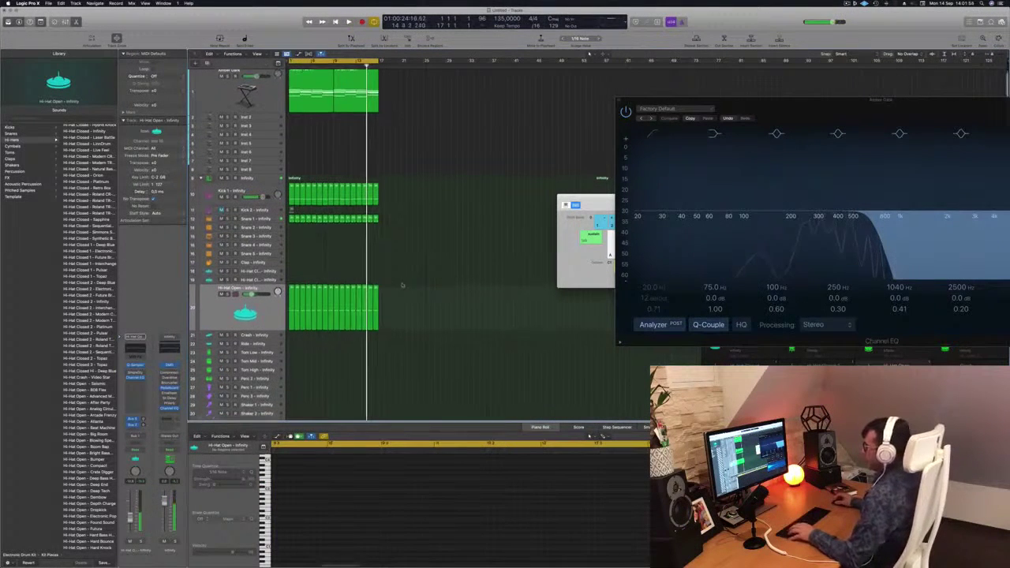
scroll(403, 284, "down", 1)
left_click(291, 209)
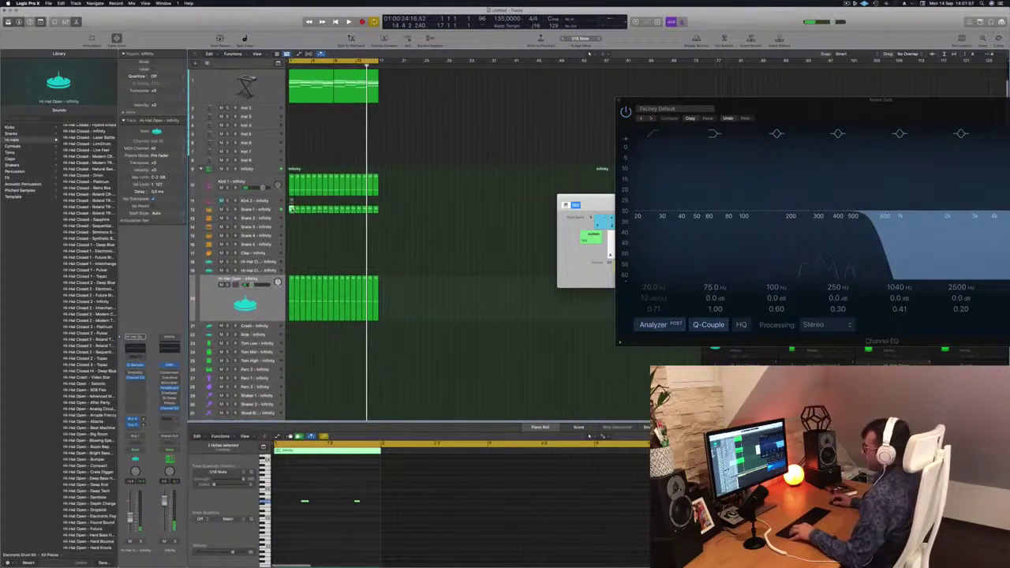
left_click_drag(292, 209, 291, 344)
Step: Transpose the Tom Low notes down, reduce them to a single hit near the end of the bar, and play it
left_click_drag(283, 489, 342, 527)
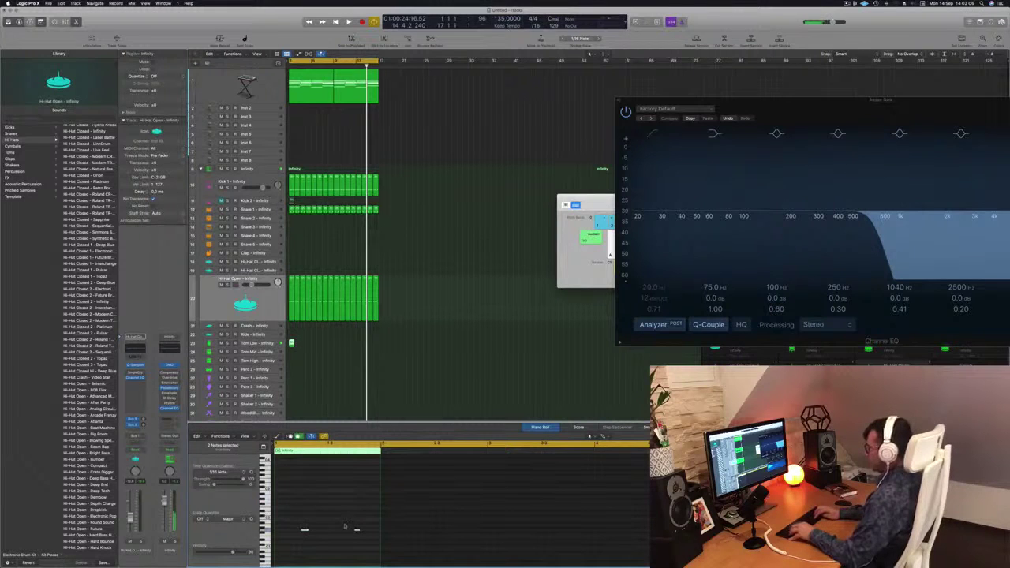
left_click_drag(346, 518, 291, 543)
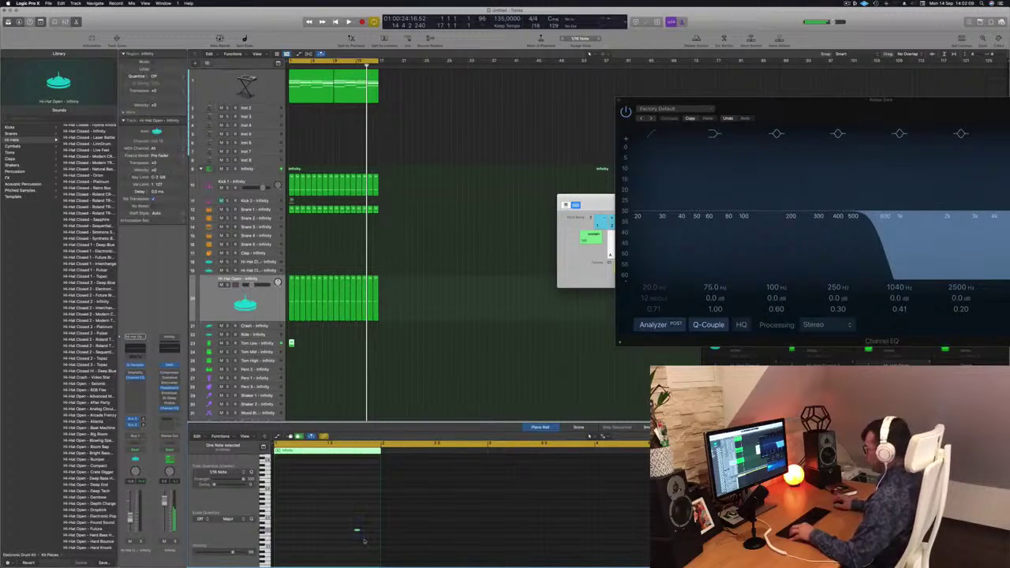
key("space")
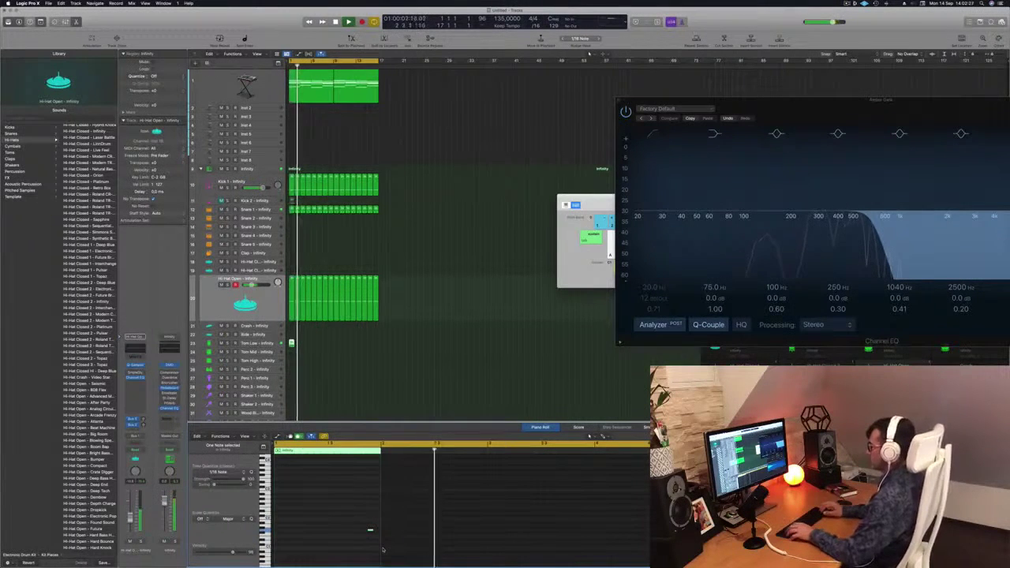
Step: Repeat the one-bar Tom Low region across all 16 bars and select the Snare 1 track
left_click_drag(292, 344, 346, 351)
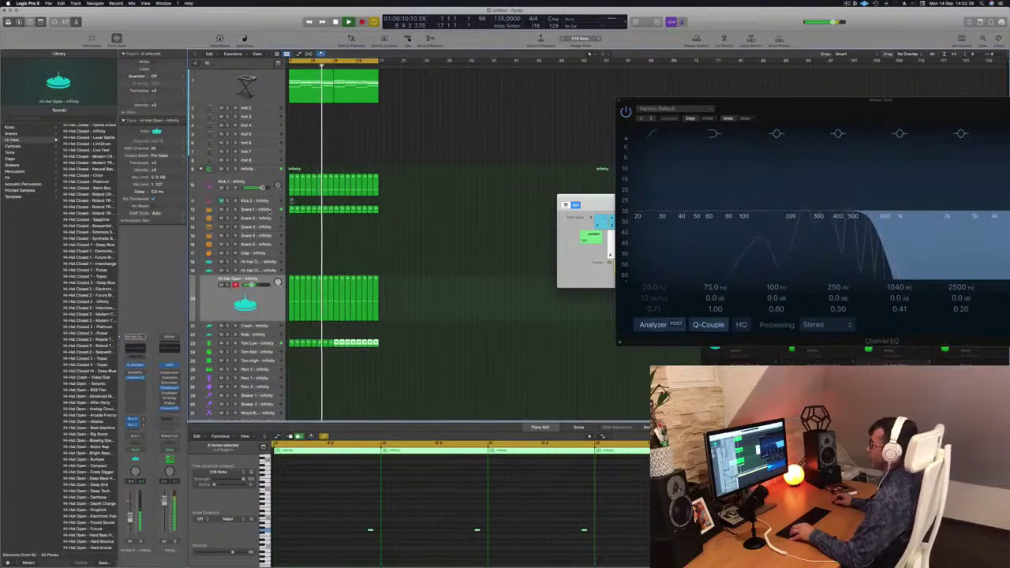
left_click(260, 209)
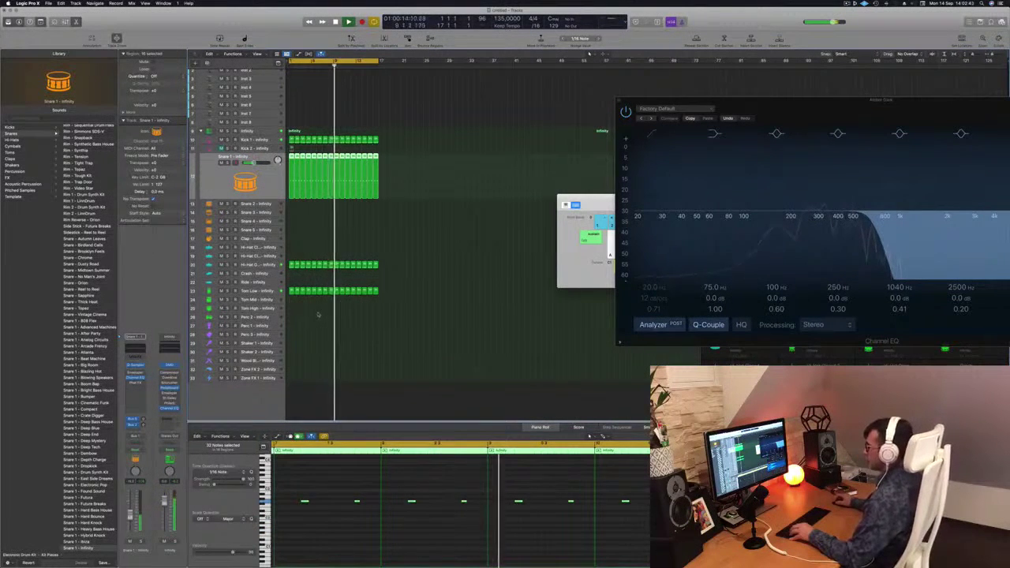
Step: Copy the first Hi-Hat Open region to the start of the Hi-Hat Closed track
left_click(318, 314)
scroll(296, 308, "up", 1)
left_click(291, 275)
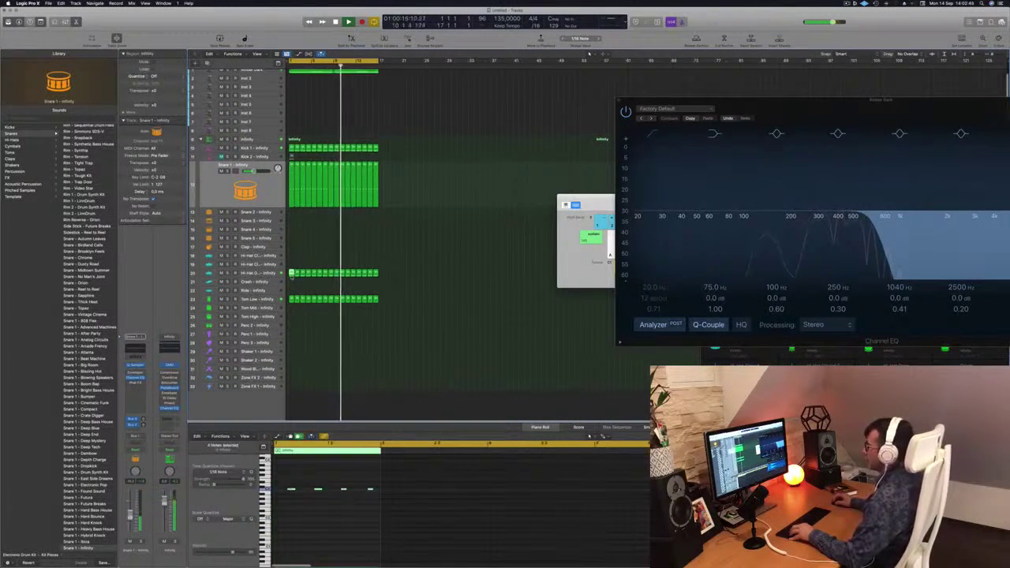
left_click_drag(291, 275, 291, 257)
Step: Duplicate the four Hi-Hat Closed notes until they fill the bar with 16 sixteenth-note hits
left_click_drag(284, 482, 389, 505)
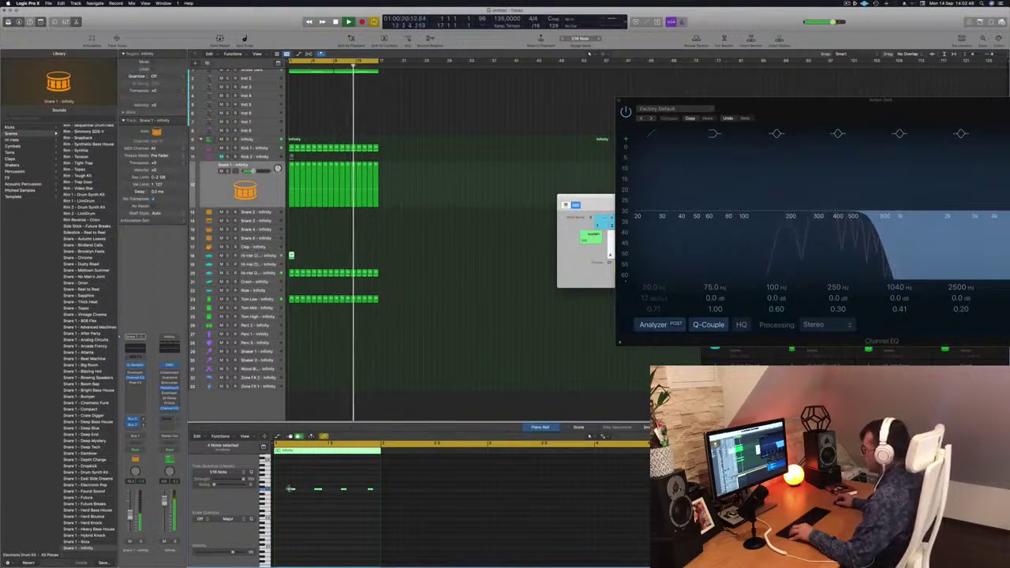
left_click_drag(291, 489, 505, 513)
scroll(280, 494, "up", 5)
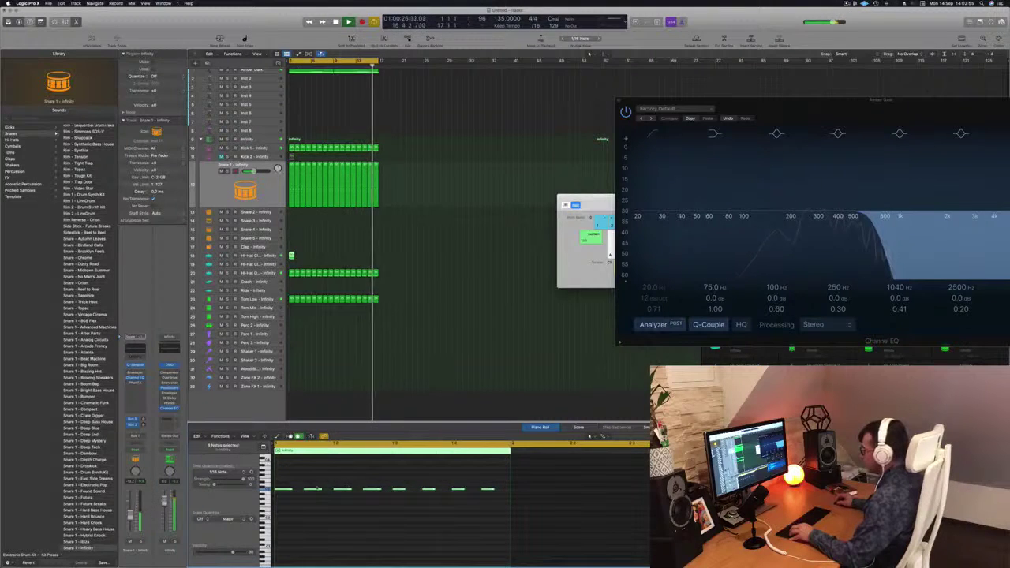
left_click_drag(290, 490, 300, 495)
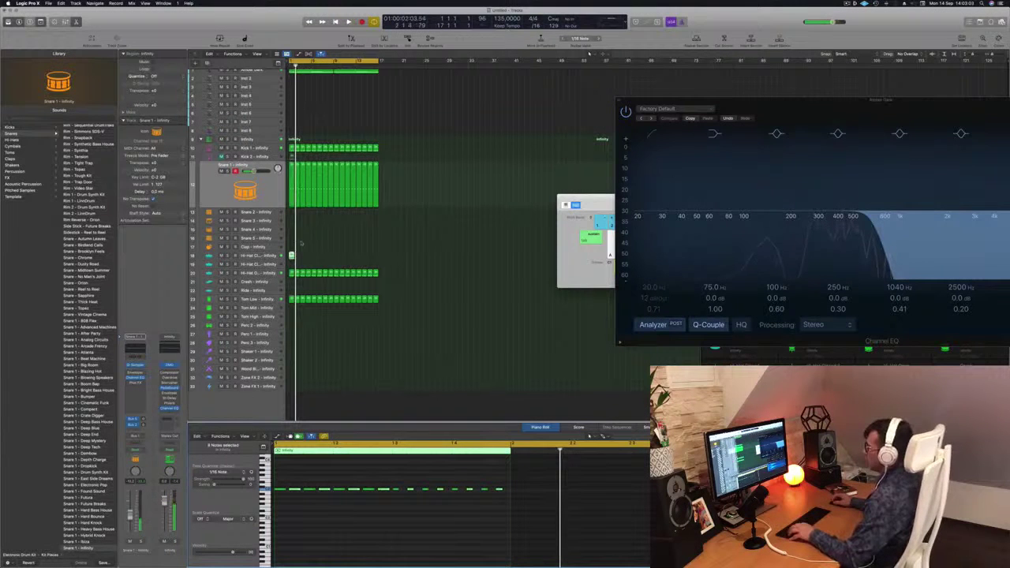
Step: Repeat the one-bar Hi-Hat Closed region across all 16 bars, play it from the start, and select its track
left_click_drag(291, 256, 355, 263)
left_click(291, 256, "shift")
key("super+Right")
key("super+Right")
key("super+Right")
key("super+Left")
key("super+Left")
key("super+Left")
mouse_move(415, 257)
left_mouse_down()
mouse_move(302, 254)
mouse_move(411, 263)
left_mouse_up()
key("space")
key("super+Left")
key("super+Left")
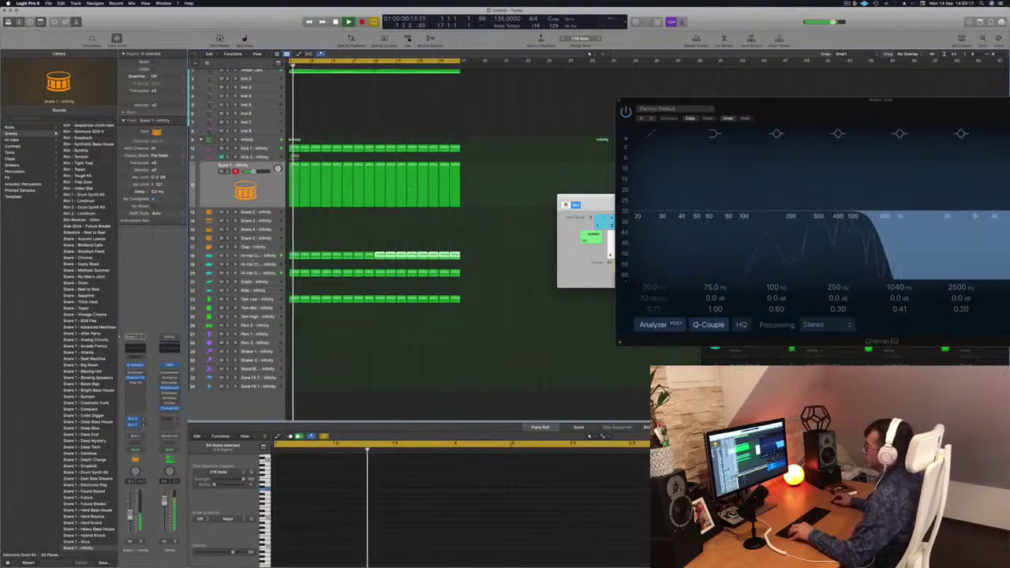
left_click(251, 255)
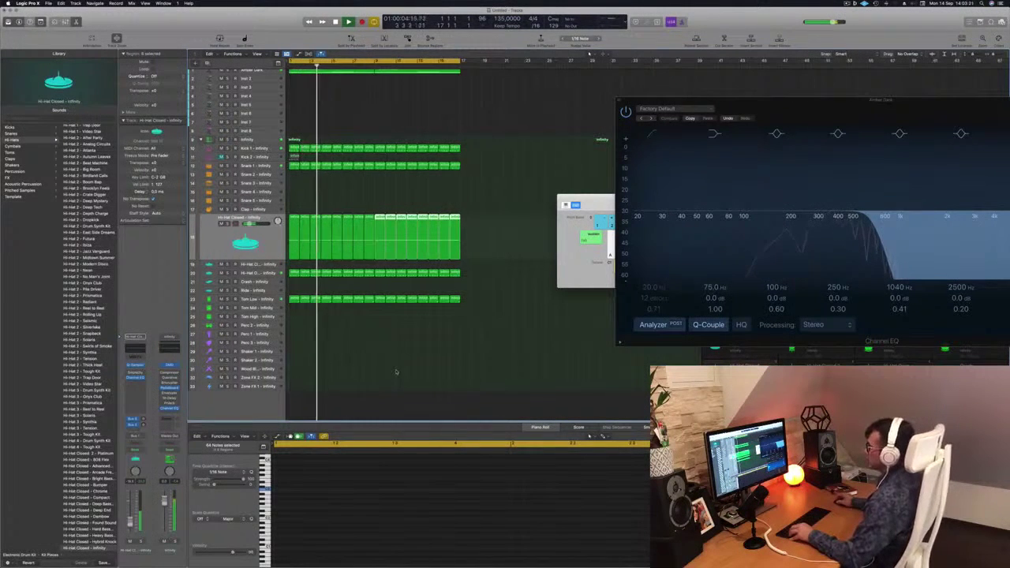
Step: Copy the first Tom Low region to the start of the Perc 1 track
left_click(347, 353)
key("super+Left")
key("super+Left")
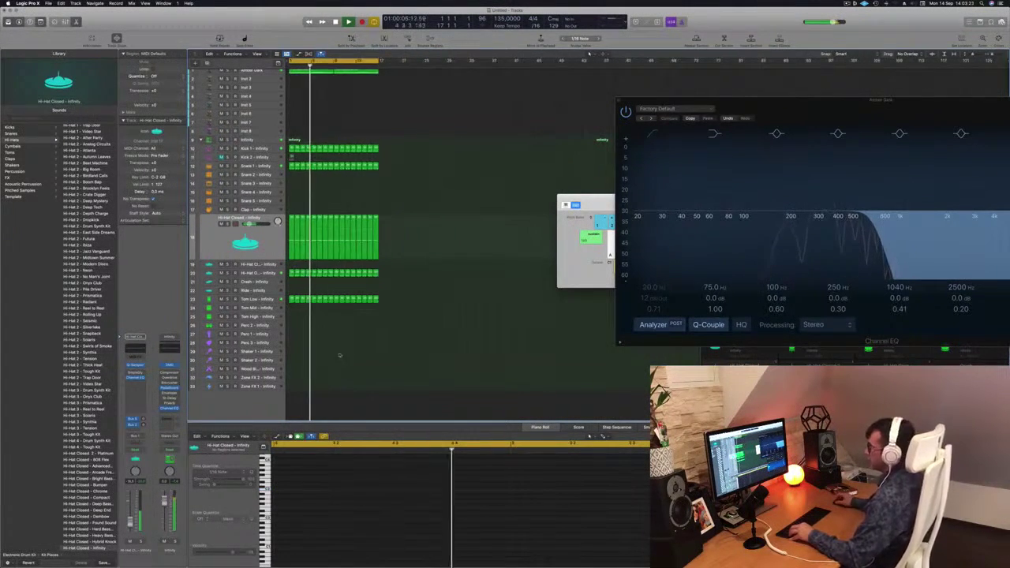
left_click(291, 298)
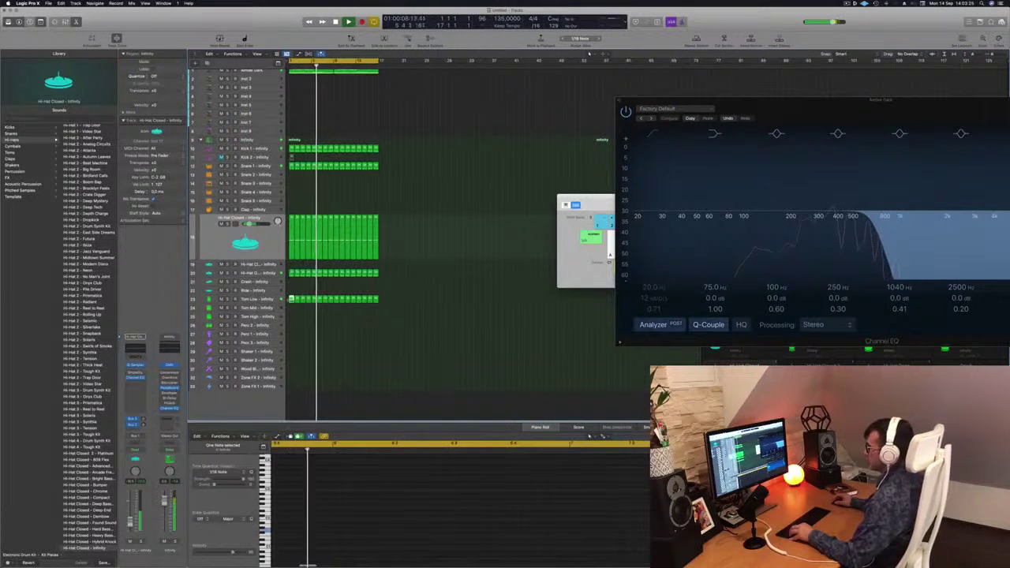
left_click_drag(291, 298, 291, 335)
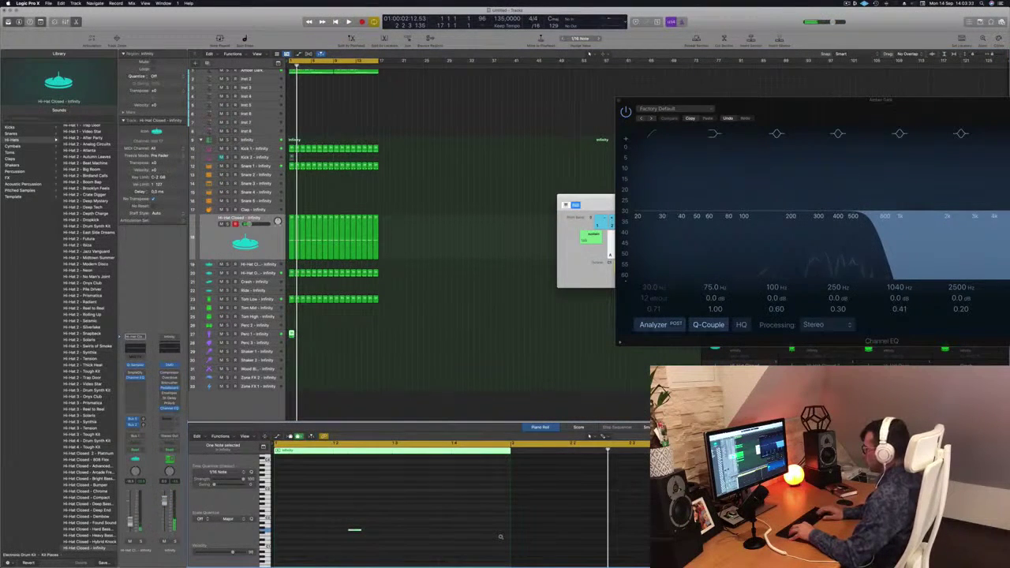
Step: Move the Perc 1 note to just before beat 2, copy it to make three syncopated hits, and play the bar
key("space")
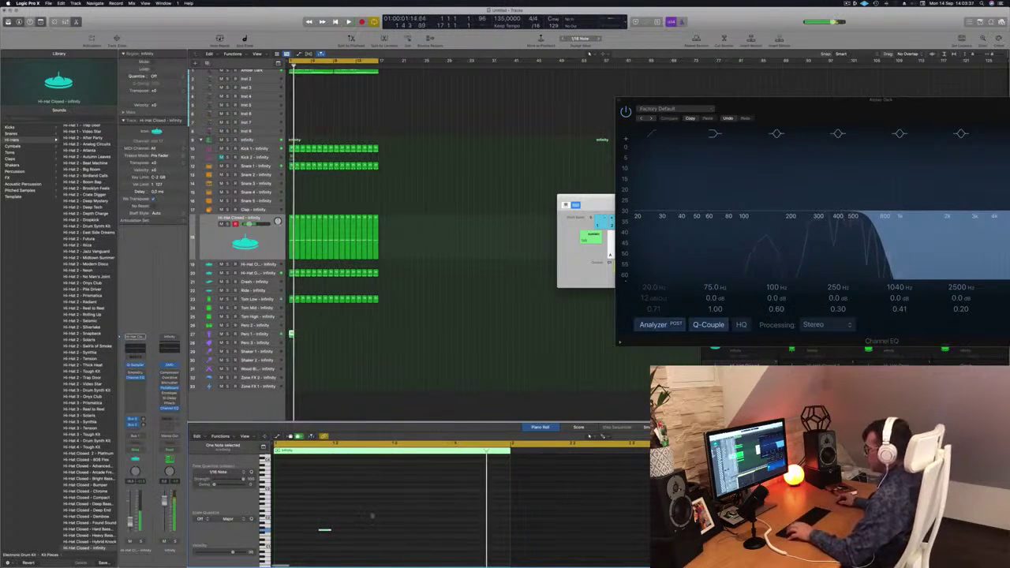
left_click_drag(324, 531, 443, 532)
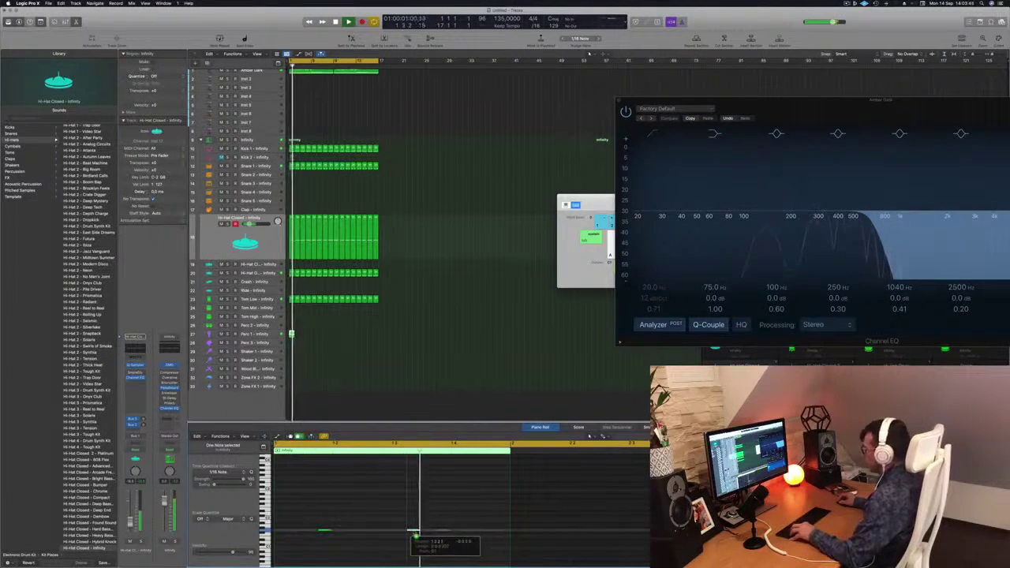
left_click_drag(444, 533, 400, 532)
key("space")
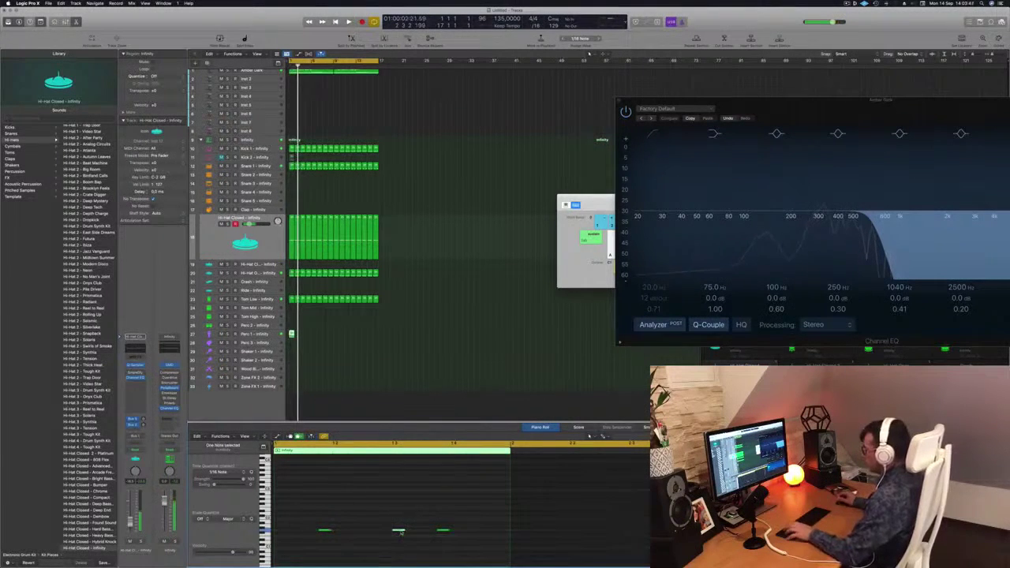
key("space")
key("space")
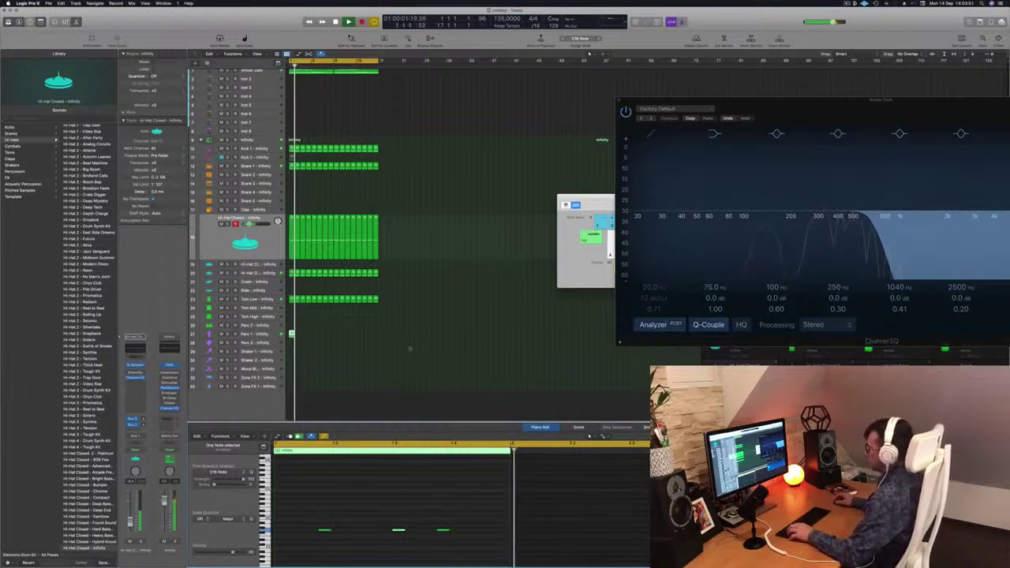
key("space")
Step: Repeat the one-bar Perc 1 region across all 16 bars
left_click_drag(290, 334, 335, 337)
left_click(295, 356)
Step: Copy the first Perc 1 region to the start of the Perc 2 track and play from the beginning
left_click(291, 334)
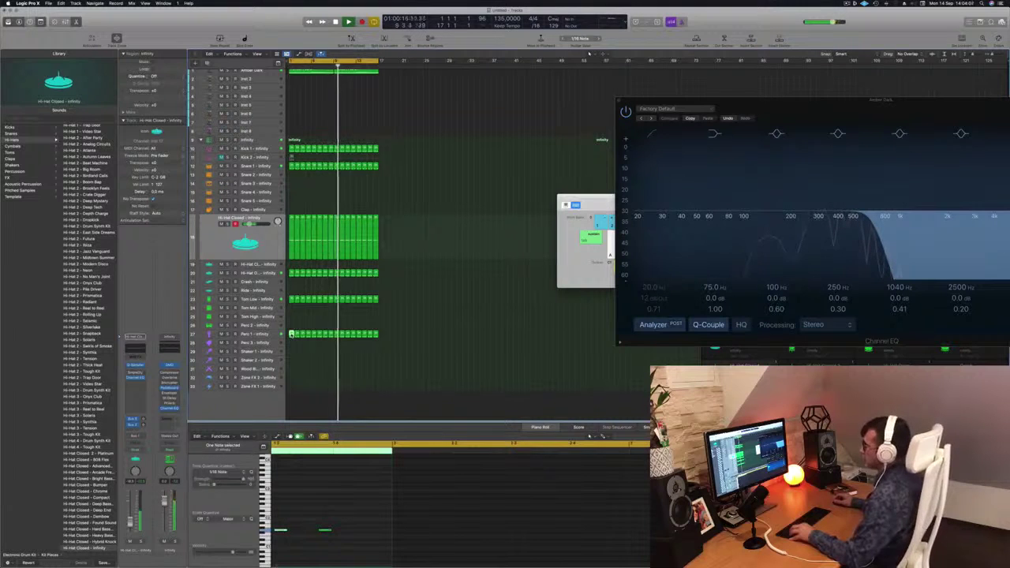
left_click(293, 327)
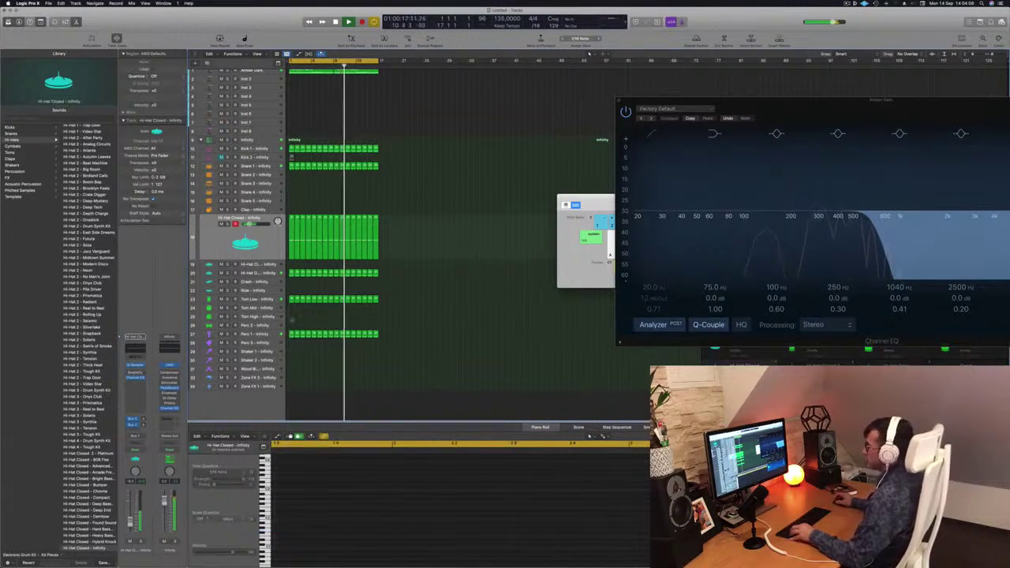
left_click(291, 333)
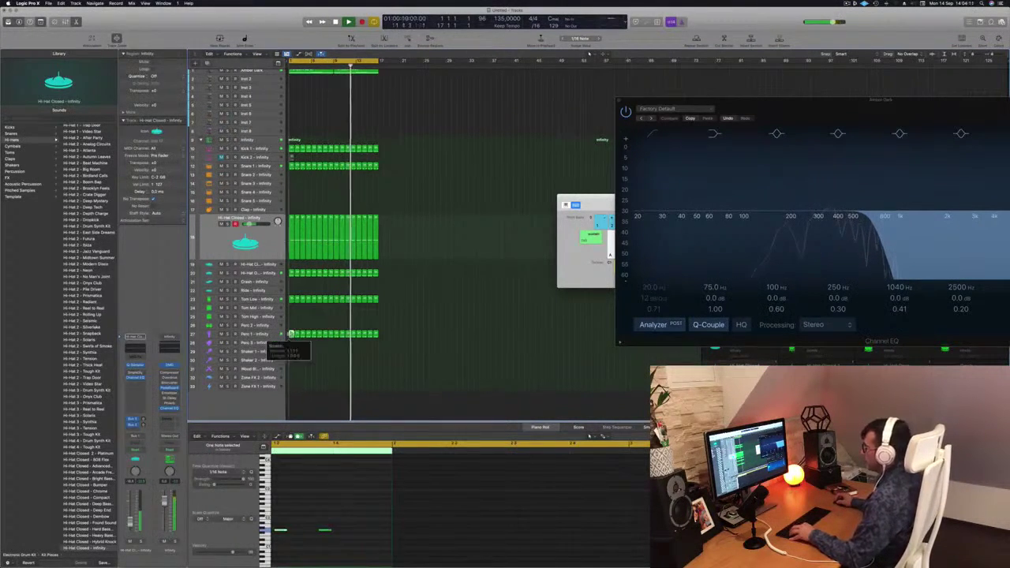
left_click_drag(291, 333, 291, 324)
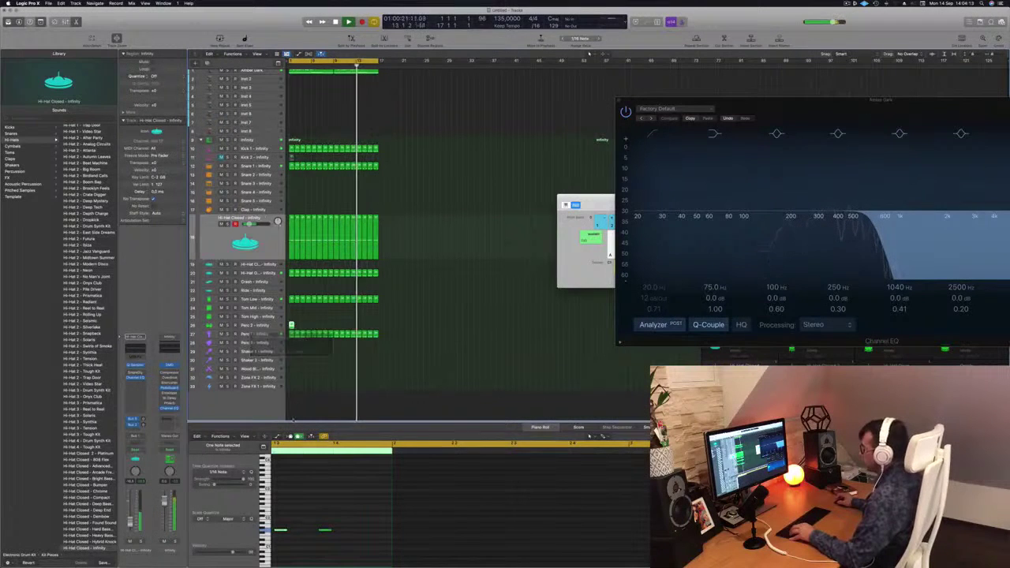
key("Return")
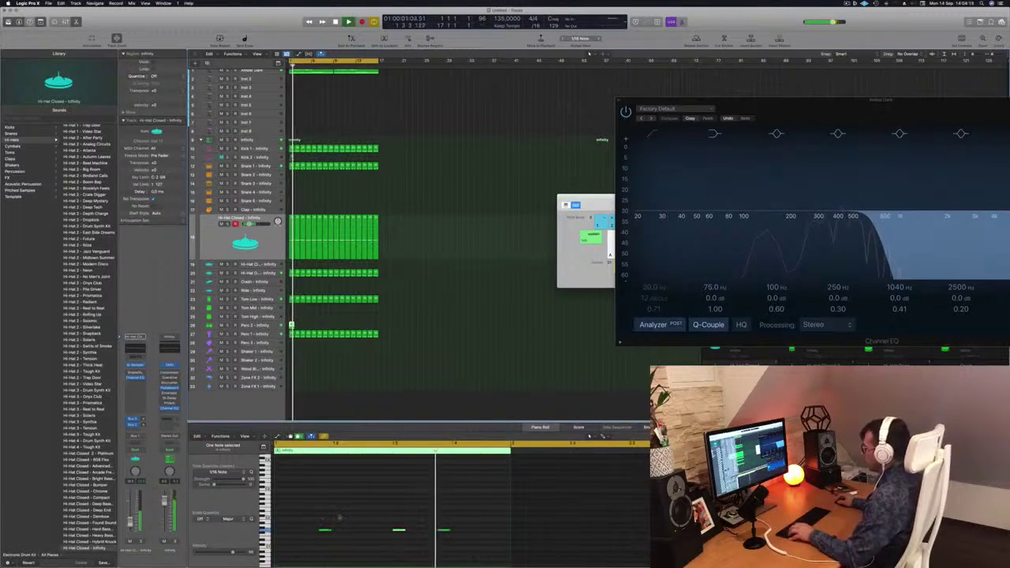
Step: Move the last two Perc 2 notes later so they sit near the end of the bar, and play the pattern
left_click_drag(310, 515, 466, 541)
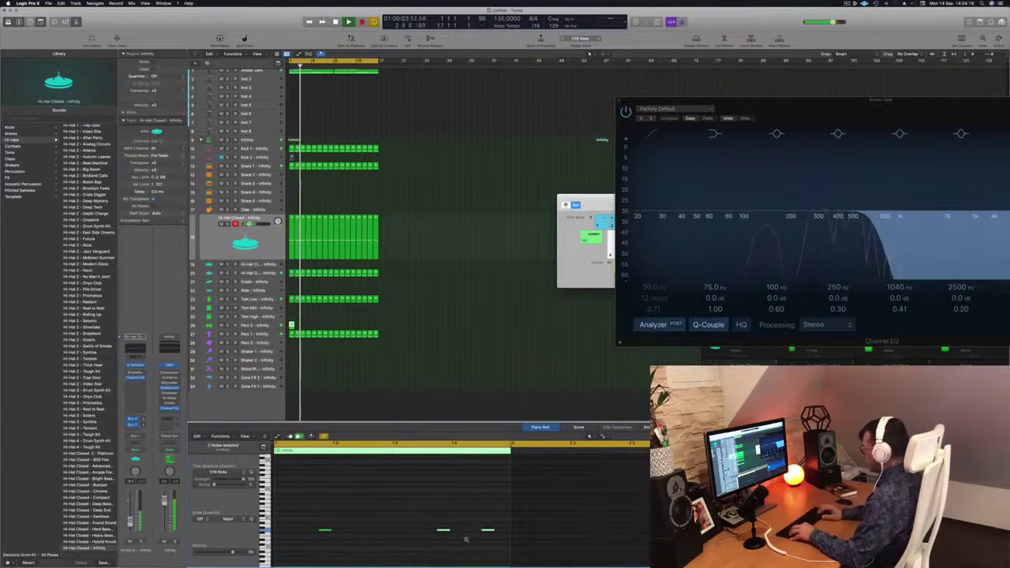
left_click_drag(383, 527, 314, 538)
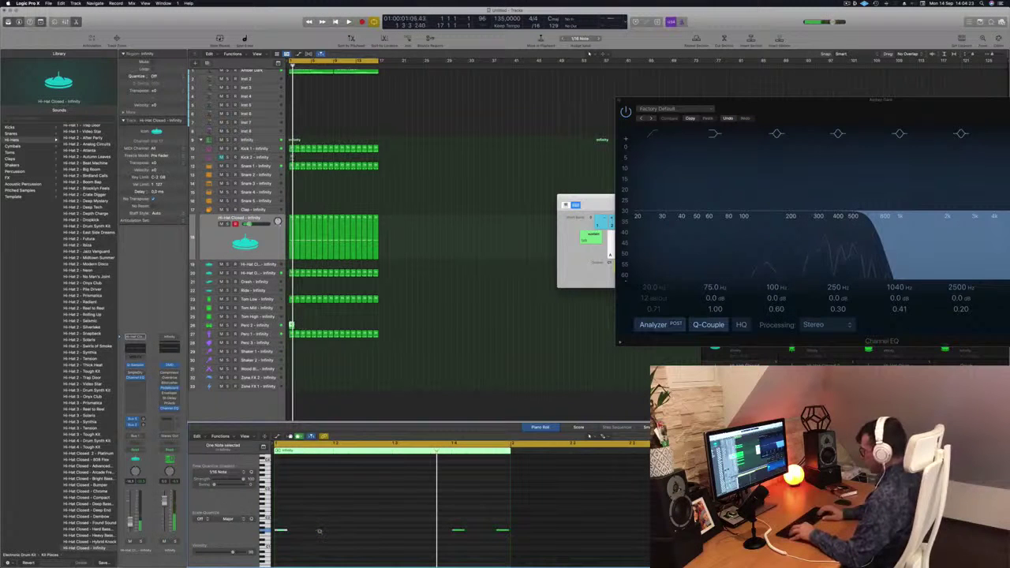
key("space")
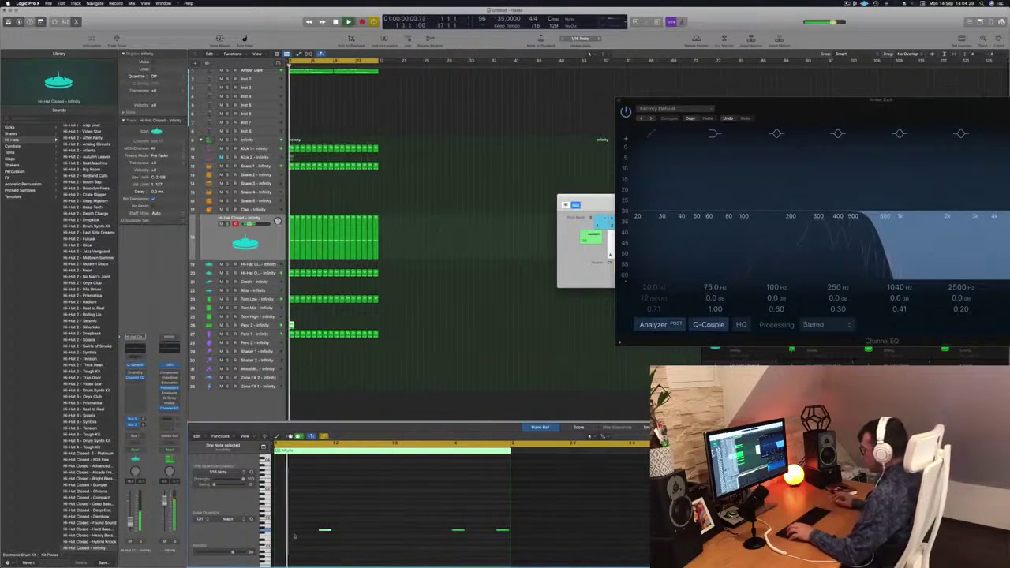
Step: Select all three Perc 2 notes and transpose them up in semitone steps while the pattern plays
left_click_drag(300, 521, 506, 547)
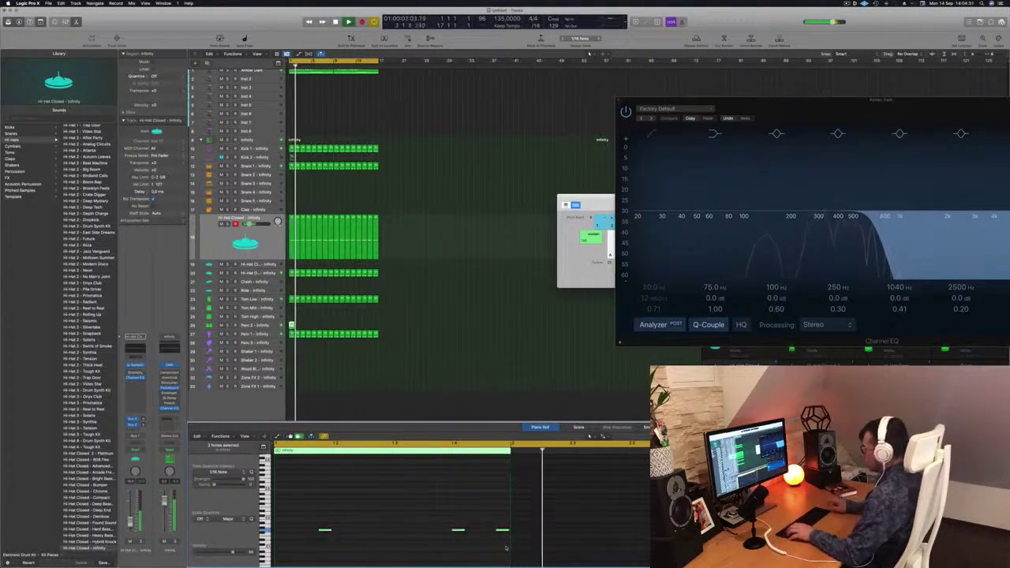
key("alt+Up")
key("alt+Up")
key("alt+Up")
key("alt+Up")
key("alt+Up")
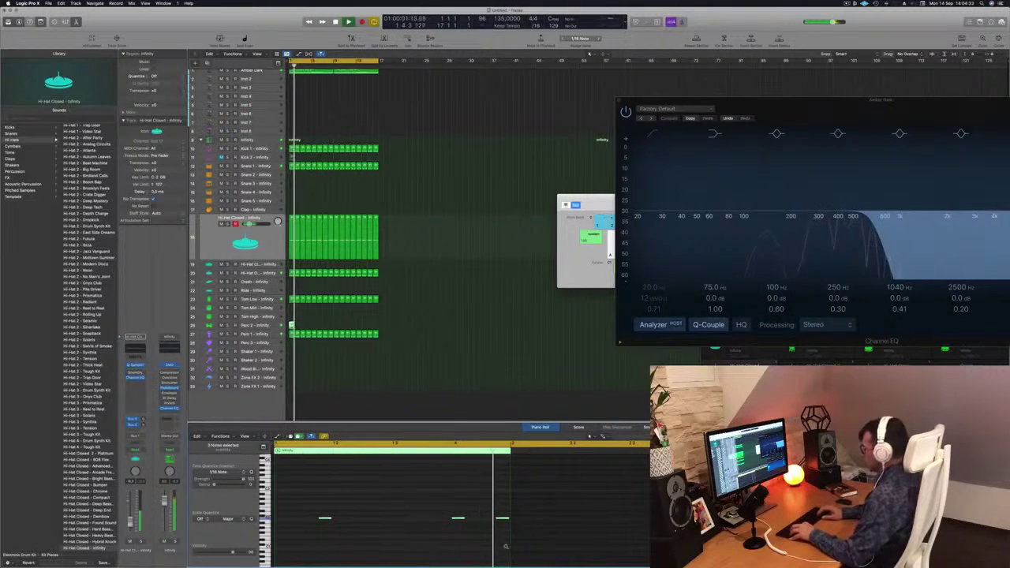
key("alt+Up")
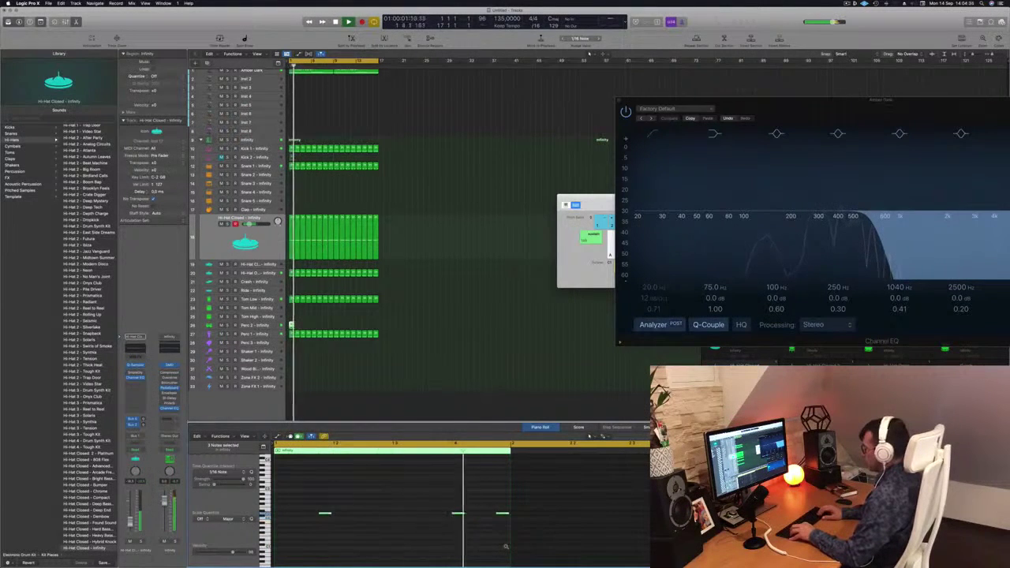
key("alt+Up")
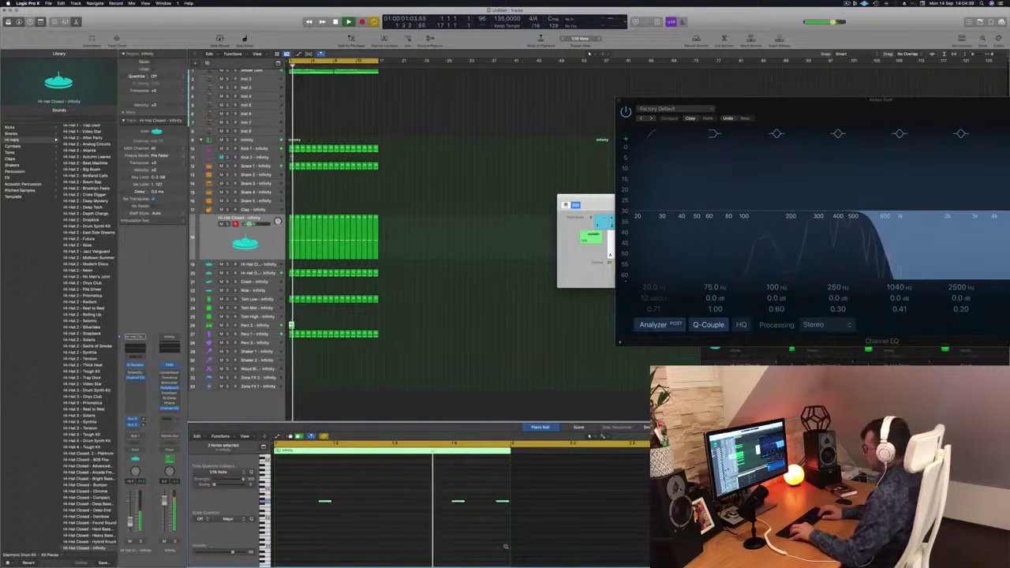
key("alt+Up")
key("alt+Up")
key("alt+Up")
key("alt+Up")
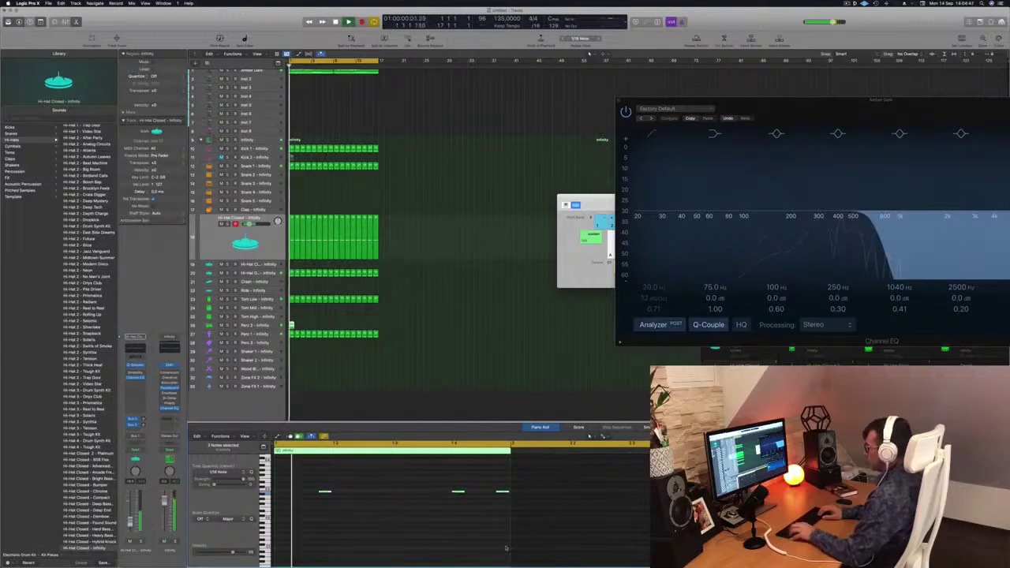
key("alt+Up")
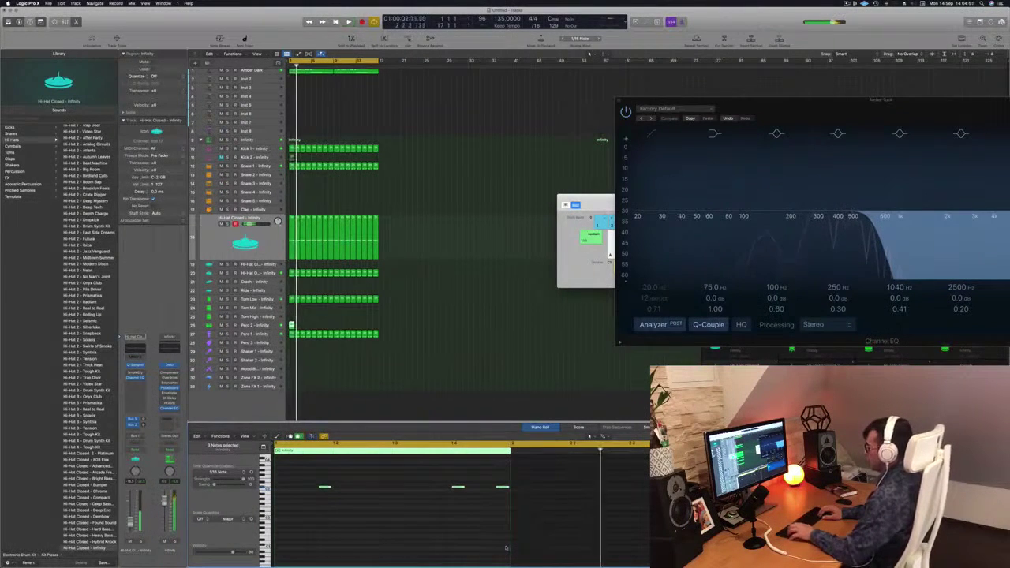
key("alt+Up")
key("alt+Up")
key("alt+Up")
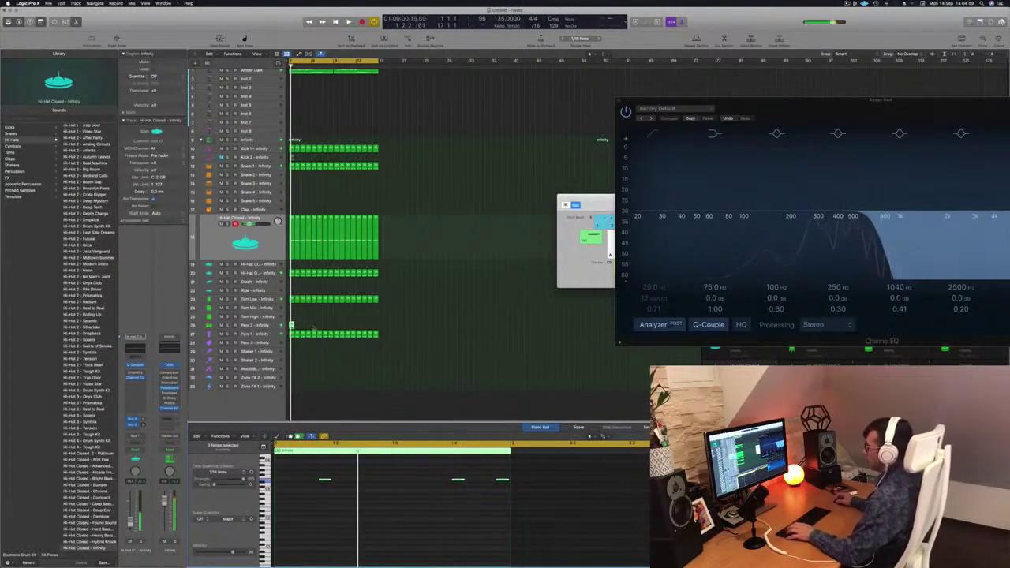
Step: Move the one-bar region from the Perc 2 track up to the Tom High track and play it
left_click_drag(291, 326, 291, 317)
key("space")
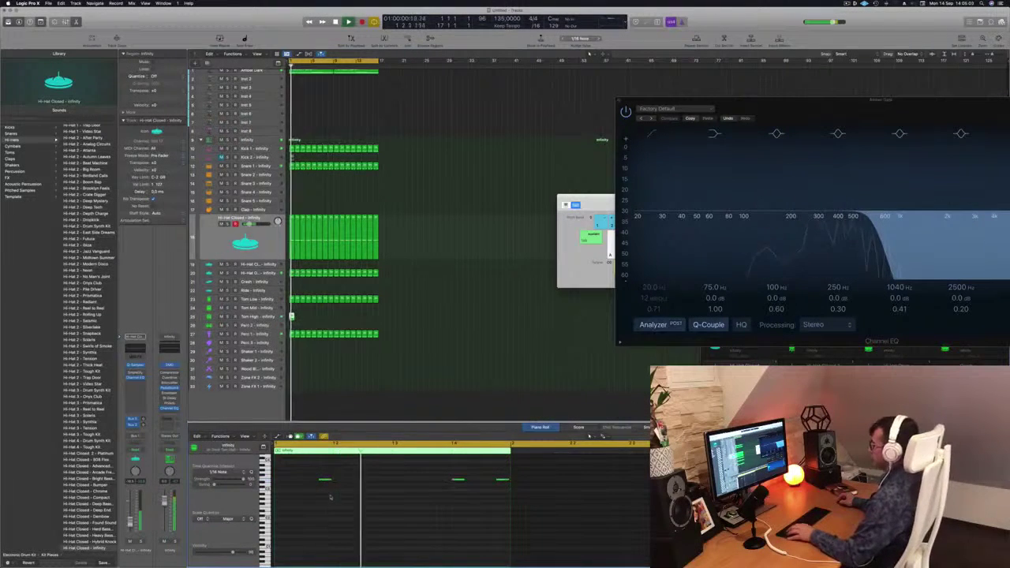
scroll(325, 495, "left", 2)
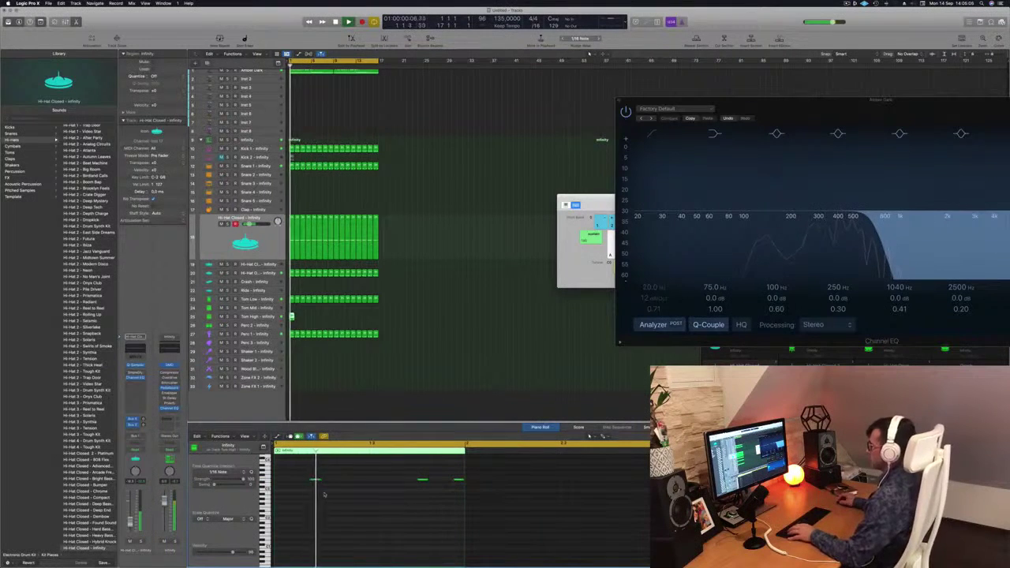
Step: Select the three Tom High notes and raise them by four semitones during playback
left_click_drag(304, 471, 461, 502)
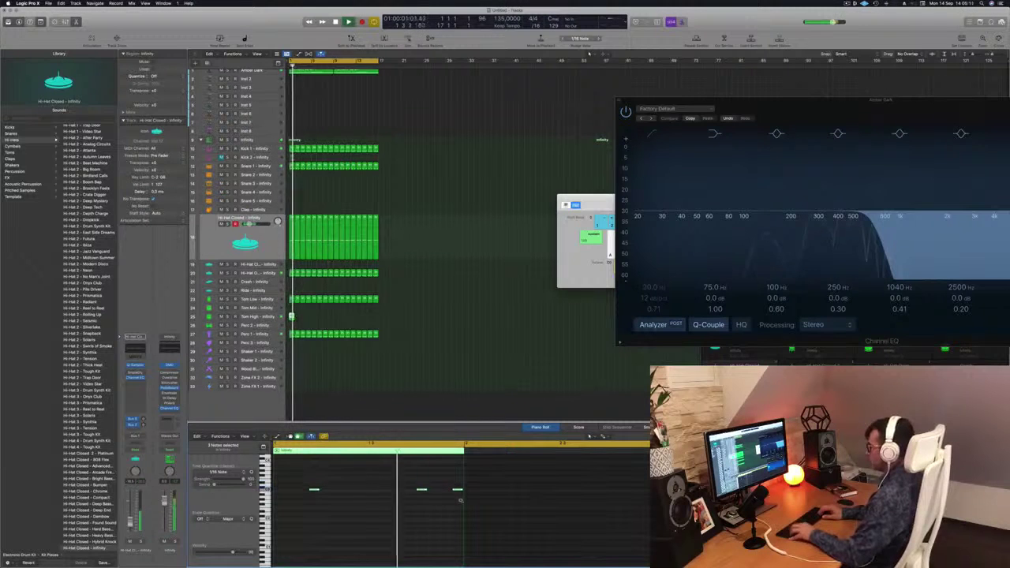
key("alt+Up")
key("alt+Up")
key("alt+Up")
key("alt+Up")
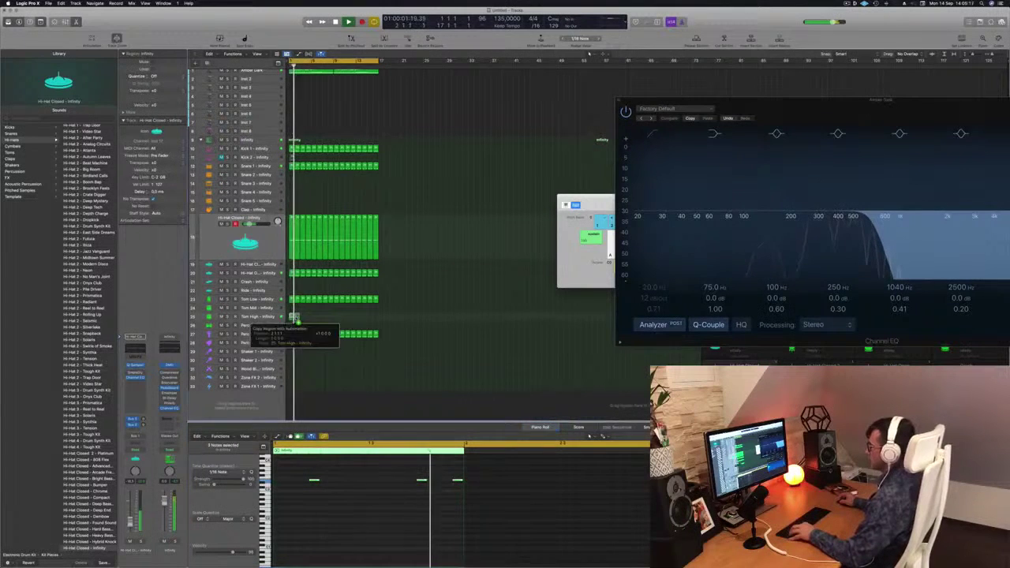
Step: Repeat the one-bar Tom High region across all 16 bars, select its track, and play from the beginning
left_click_drag(300, 319, 336, 319)
left_click(272, 318)
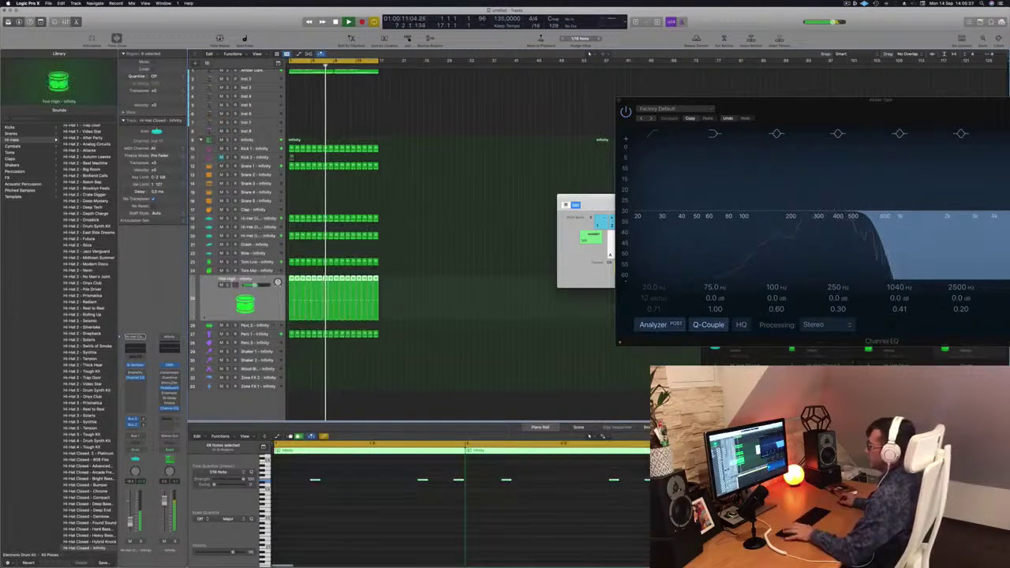
key("Return")
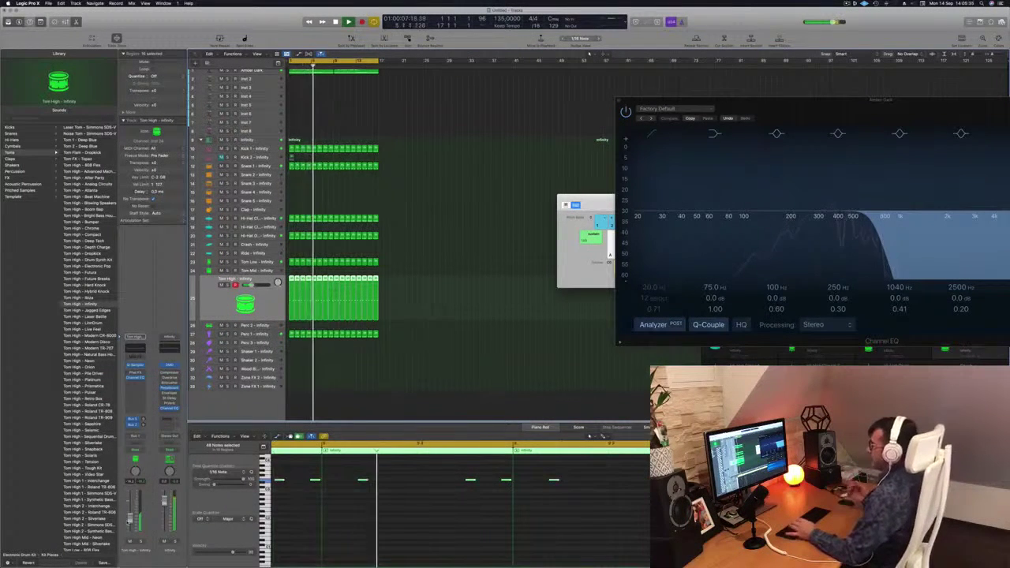
Step: Copy the first Snare 1 region to the start of the Snare 3 track and play from the beginning
left_click(406, 352)
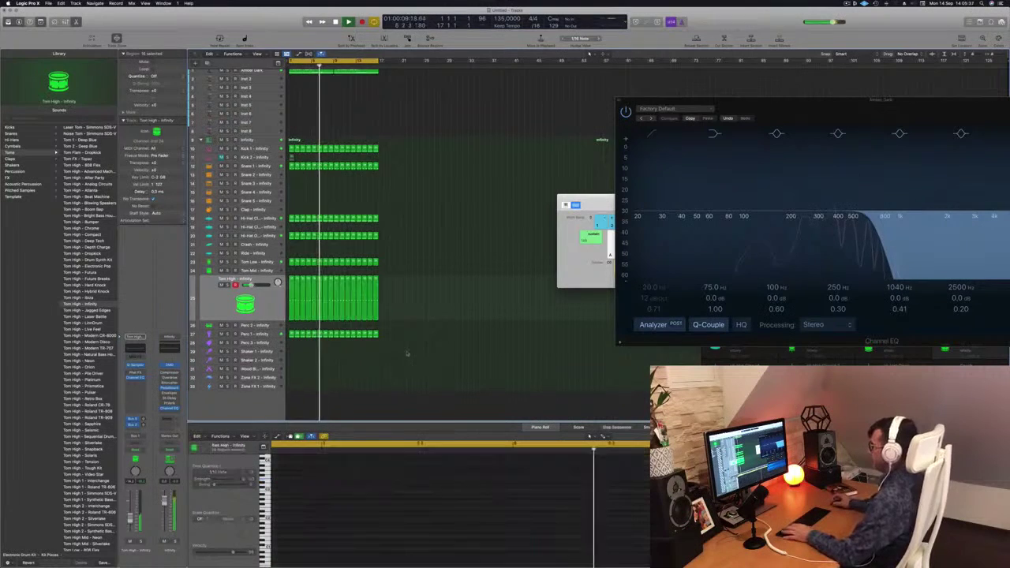
scroll(298, 183, "up", 1)
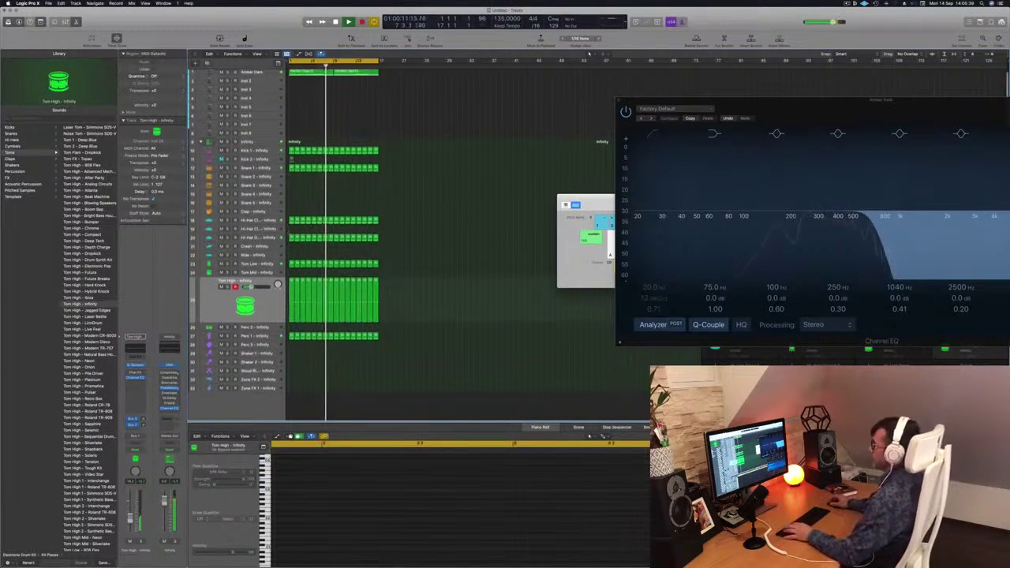
scroll(297, 183, "up", 2)
scroll(297, 183, "up", 1)
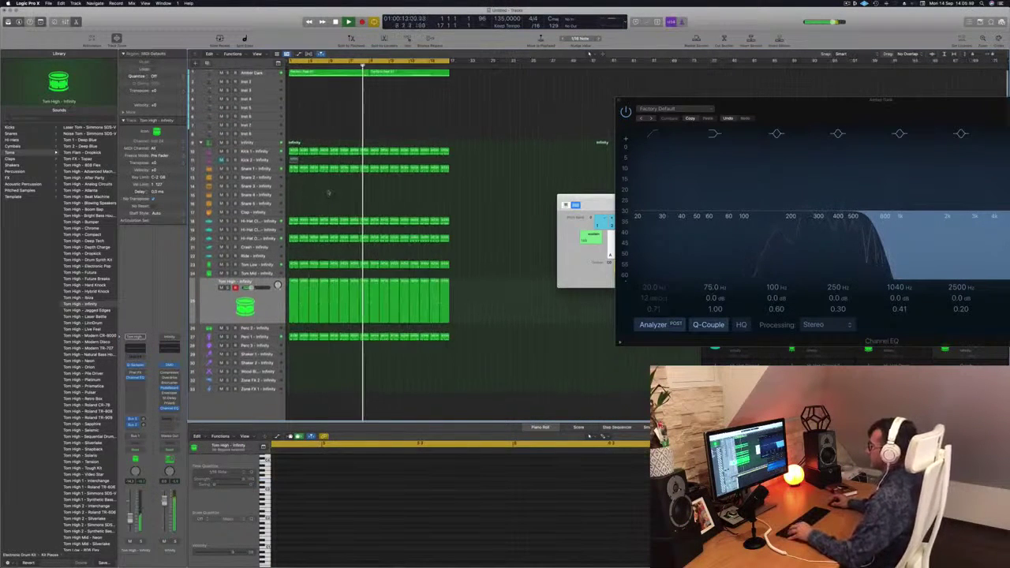
left_click(292, 168)
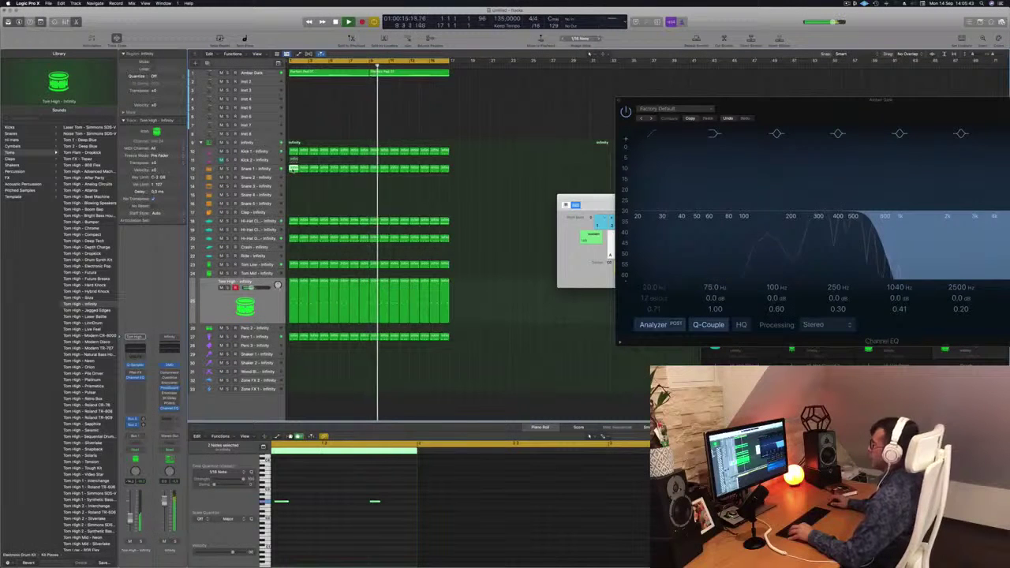
mouse_move(292, 168)
left_mouse_down()
mouse_move(294, 209)
mouse_move(293, 186)
left_mouse_up()
key("space")
scroll(329, 495, "down", 2)
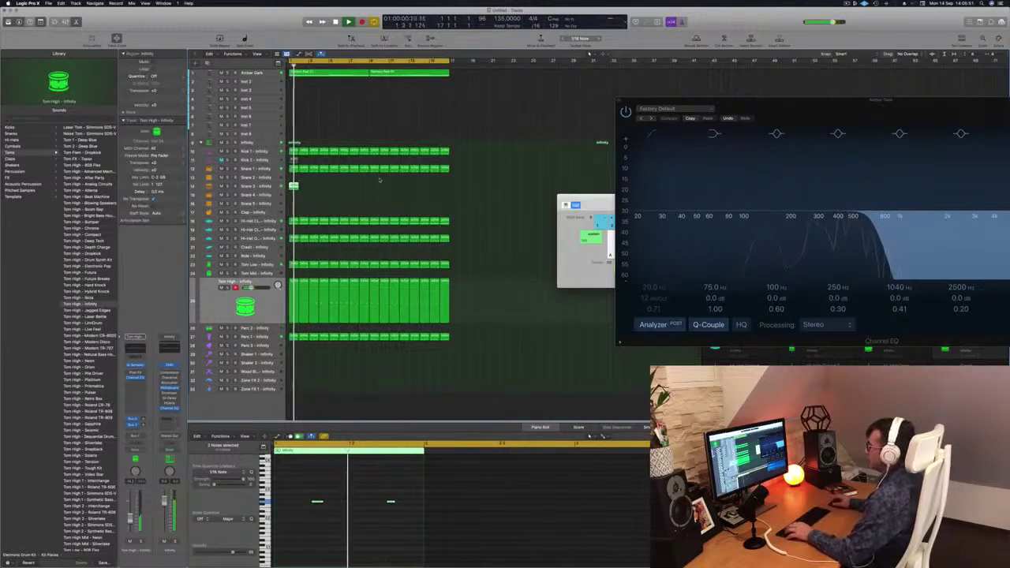
Step: Move the copied snare region from the Snare 3 track to the start of the Snare 2 track
key("space")
key("space")
left_click_drag(292, 177, 293, 202)
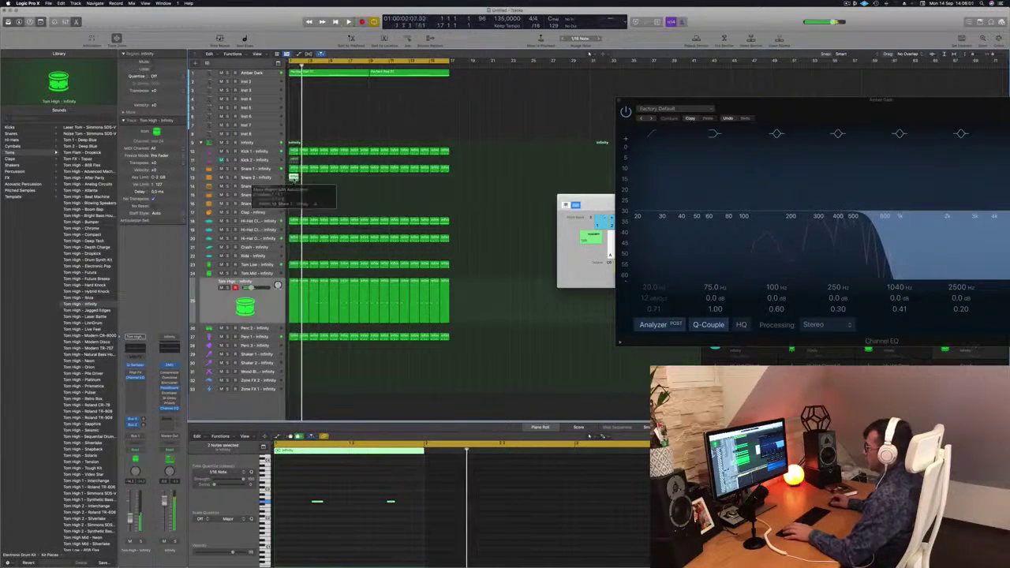
Step: Delete the first Snare 2 note, then shift the remaining note toward the bar's end and raise its pitch
left_click(318, 501)
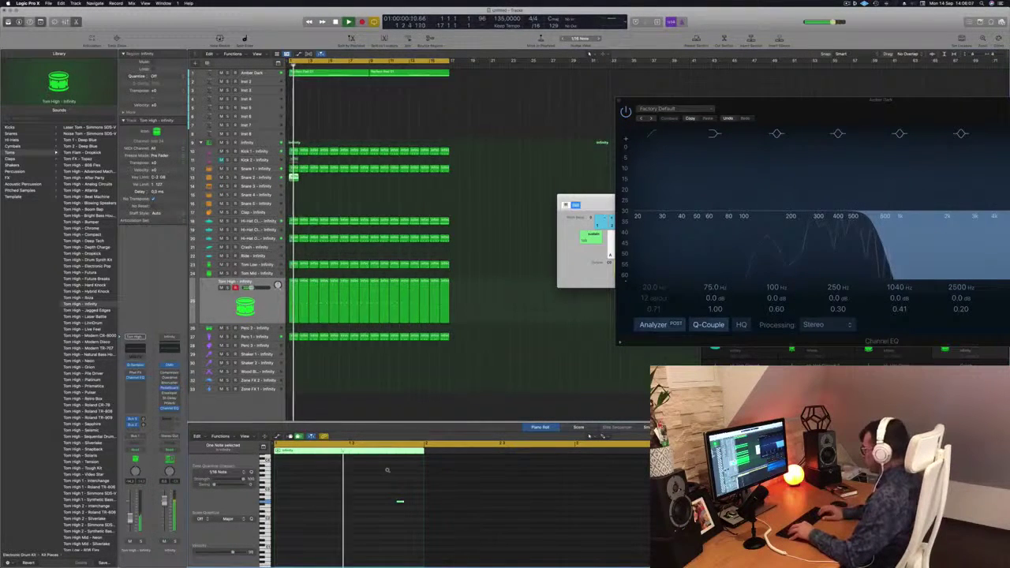
key("alt+Up")
key("Return")
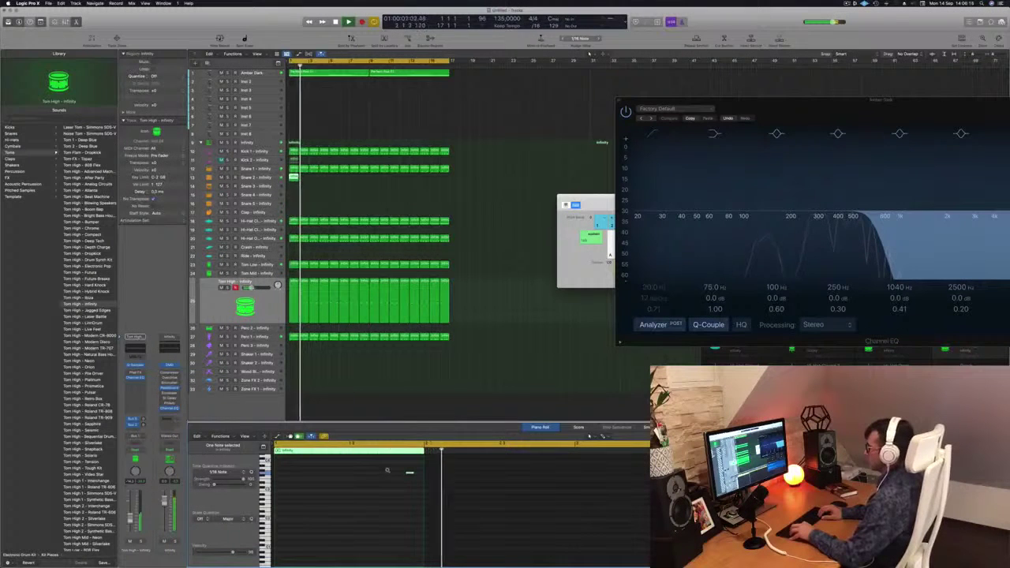
key("Return")
key("Return")
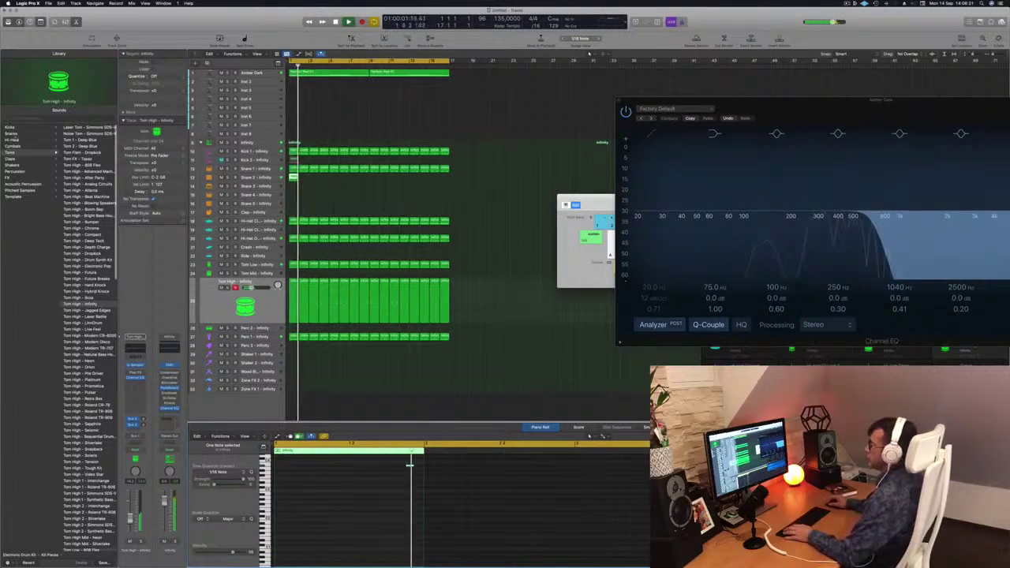
left_click(14, 134)
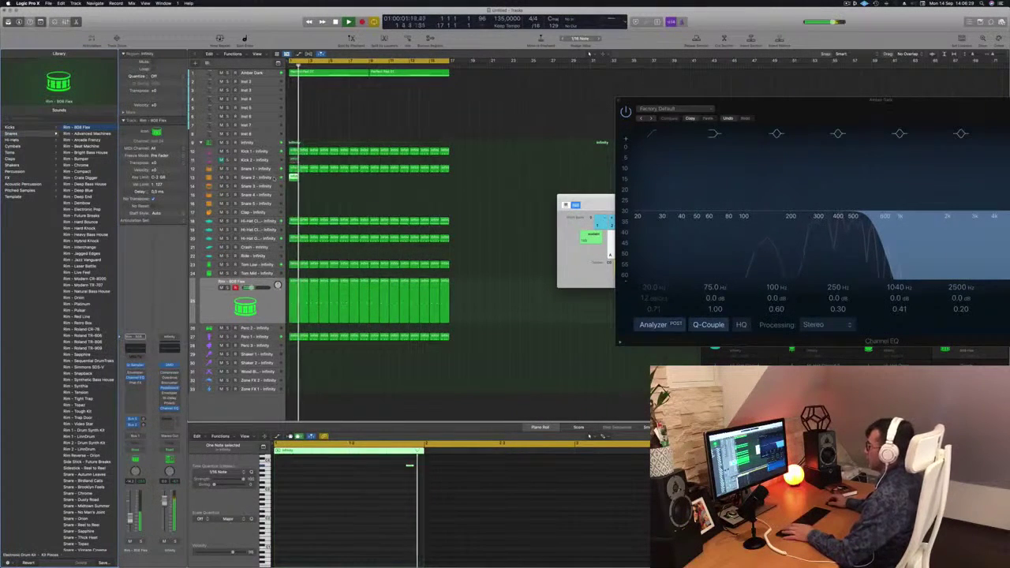
left_click(262, 312)
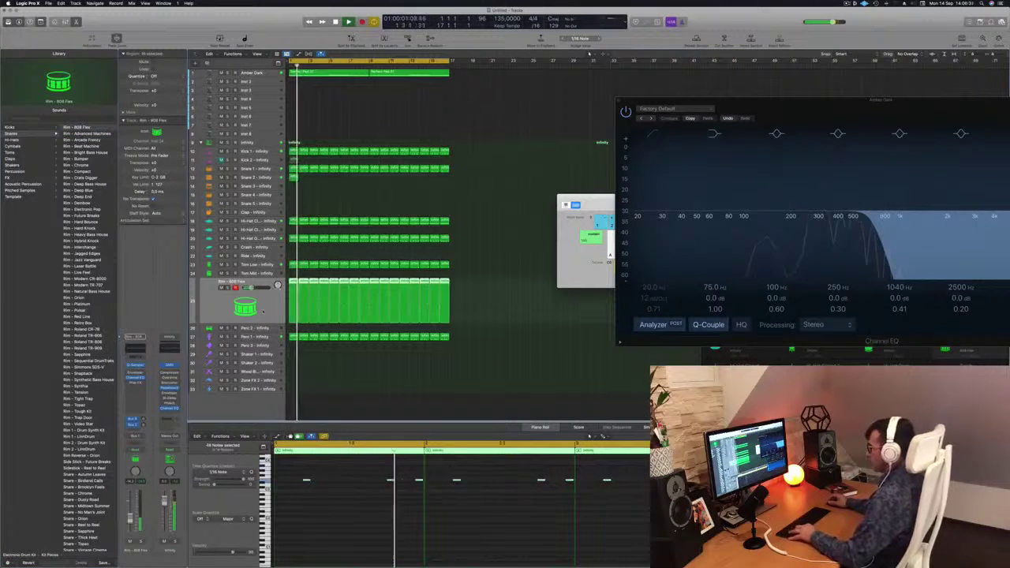
key("super+z")
key("Return")
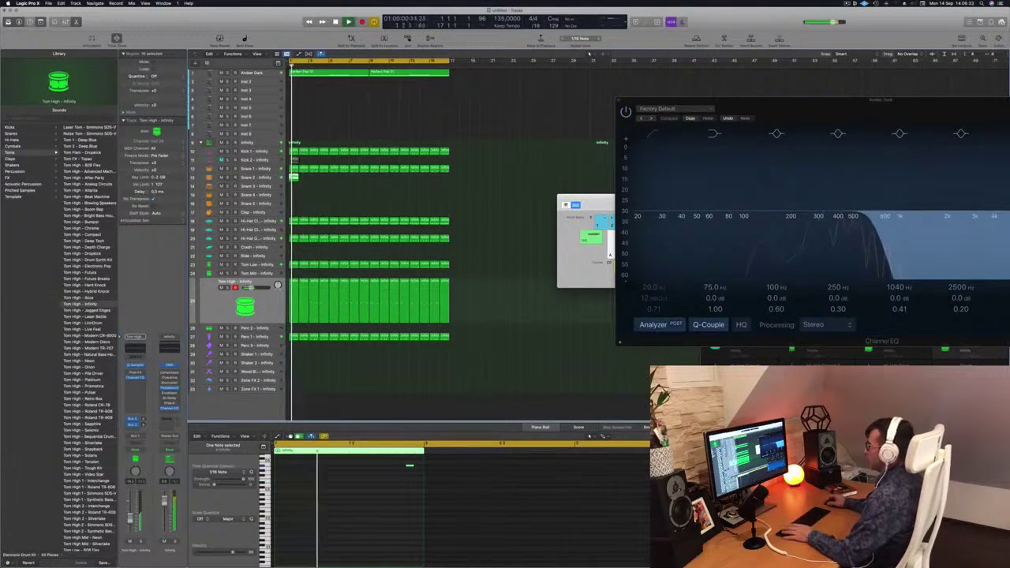
Step: Load the Rim - 808 Flex sound on the Snare 2 track
left_click(268, 178)
left_click_drag(372, 462, 477, 495)
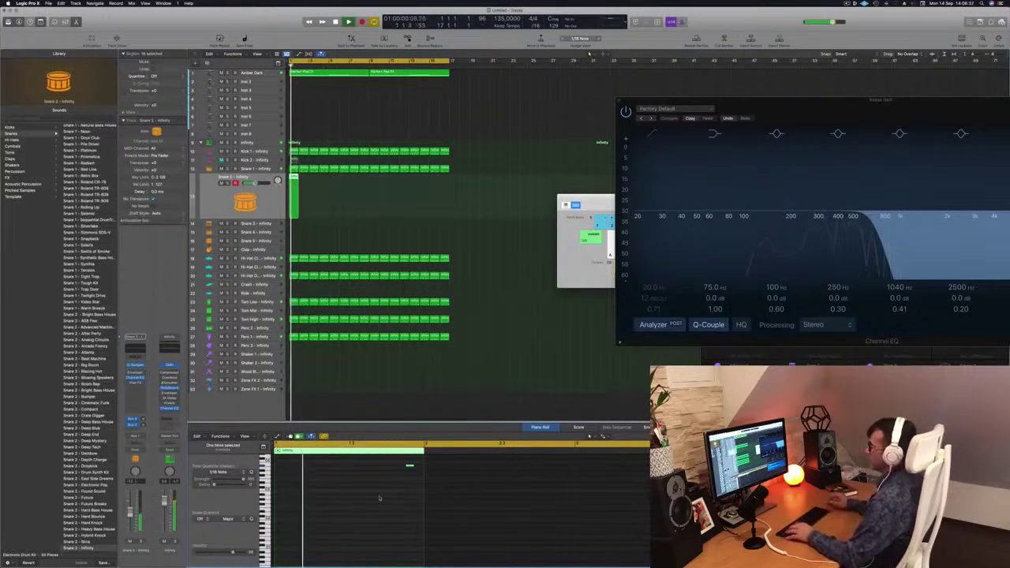
scroll(90, 339, "up", 15)
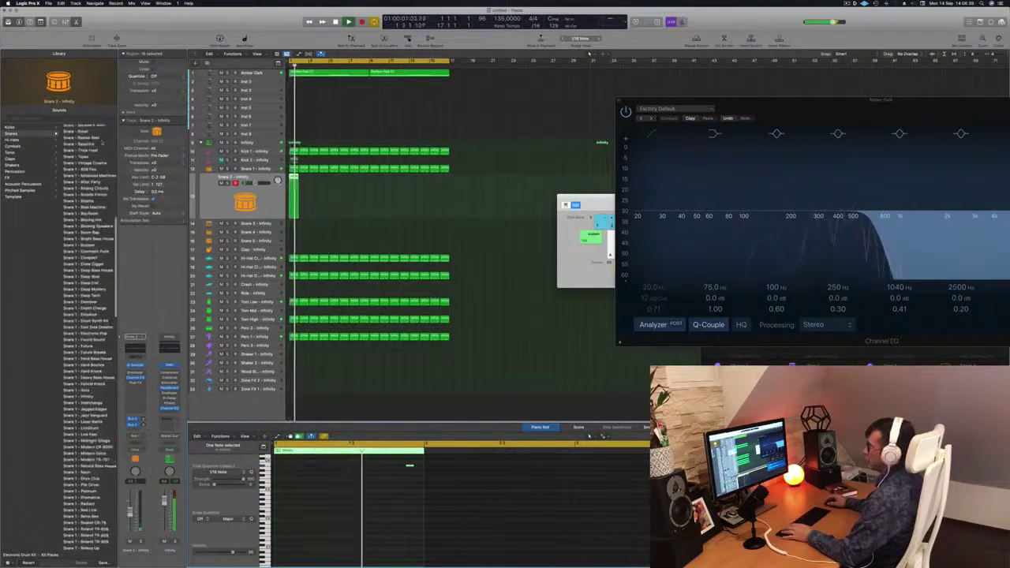
left_click(88, 129)
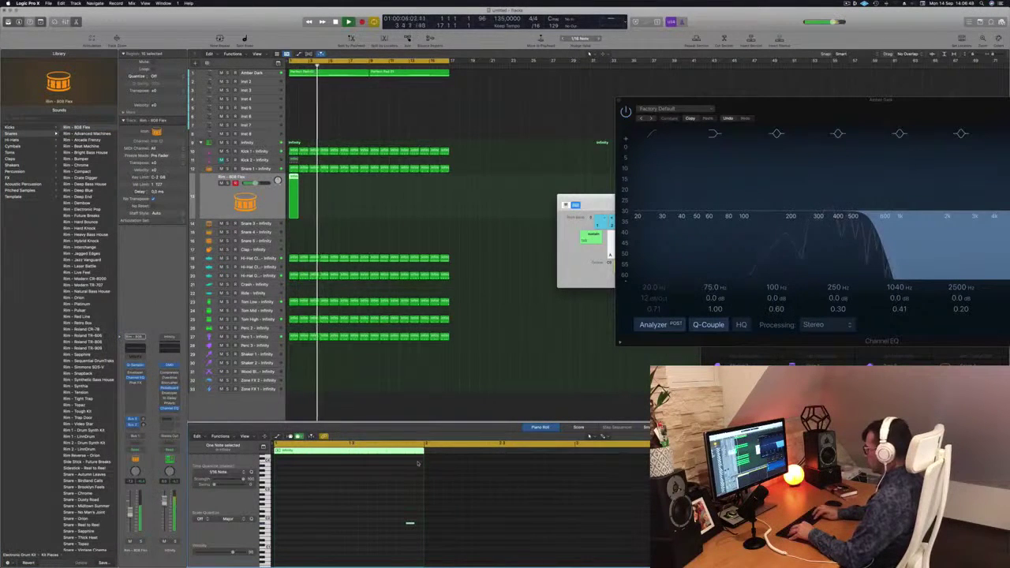
Step: Raise the rim note by one octave and change the track's sound to Rim - Arcade Frenzy
key("shift+alt+Up")
key("Return")
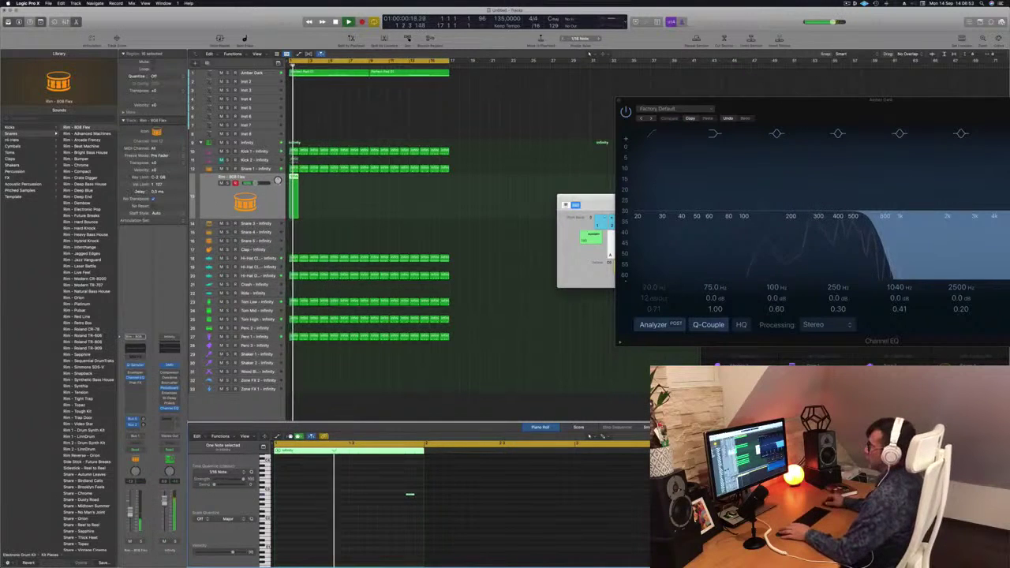
left_click(92, 134)
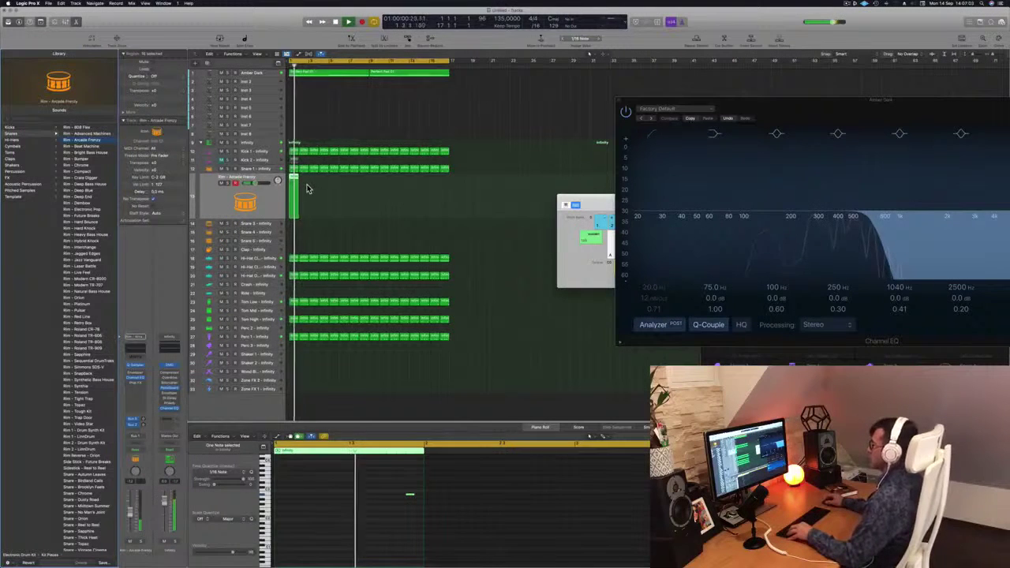
Step: Repeat the one-bar Rim - Arcade Frenzy region across all 16 bars
left_click_drag(293, 180, 314, 184)
left_click(348, 188)
mouse_move(343, 198)
left_mouse_down()
mouse_move(296, 183)
mouse_move(336, 184)
left_mouse_up()
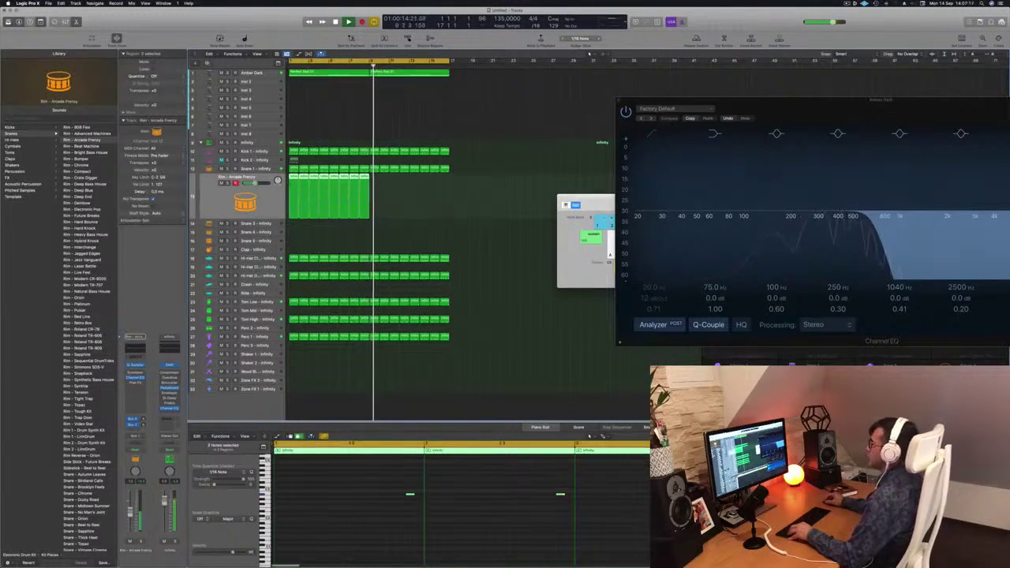
left_click_drag(294, 184, 376, 189)
left_click_drag(298, 213, 293, 215)
scroll(400, 523, "down", 5)
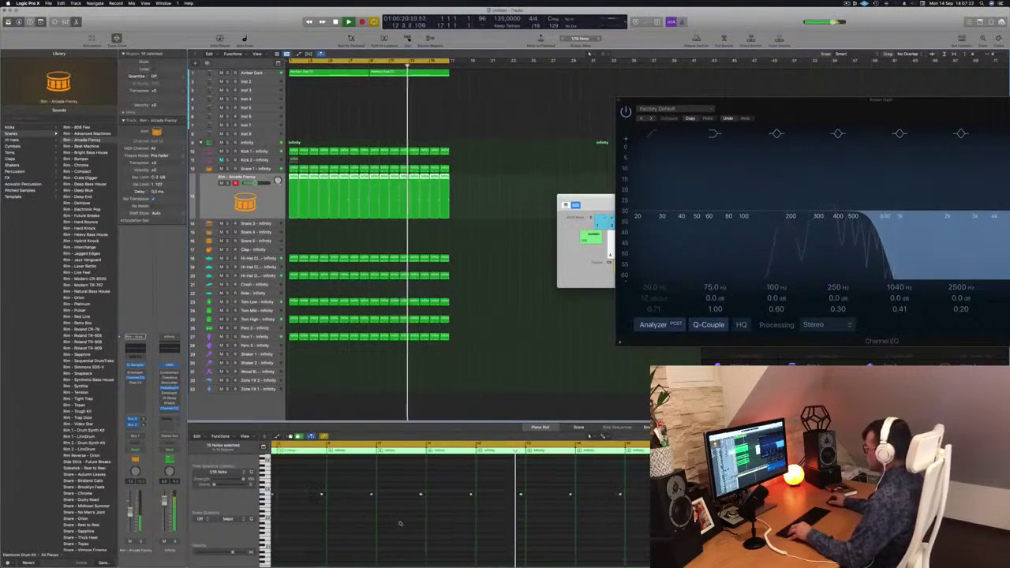
Step: Replay the 16-bar loop from the start to check how the rim pattern sits with the other drums
scroll(403, 526, "down", 5)
scroll(403, 527, "left", 5)
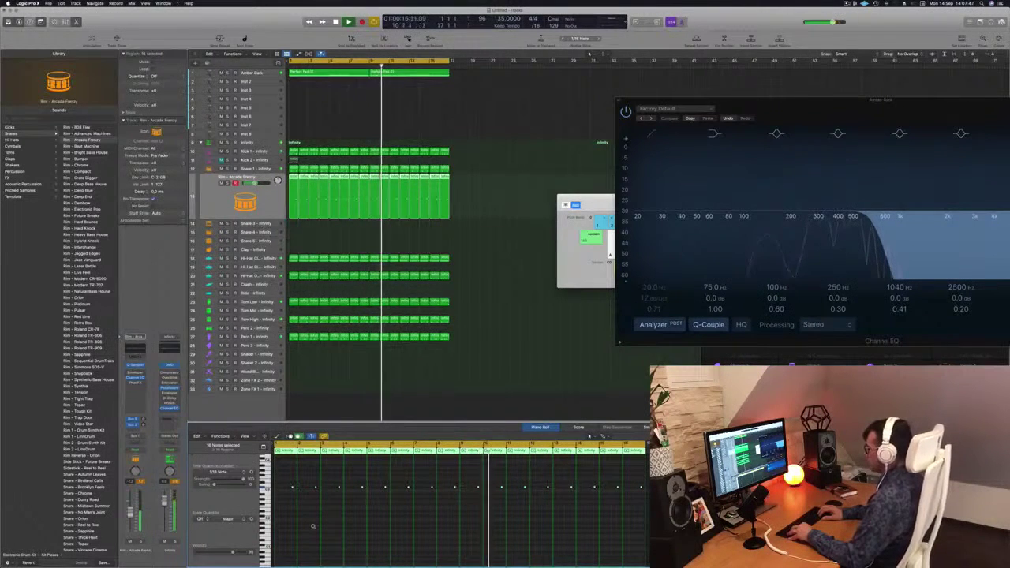
key("space")
key("Return")
key("space")
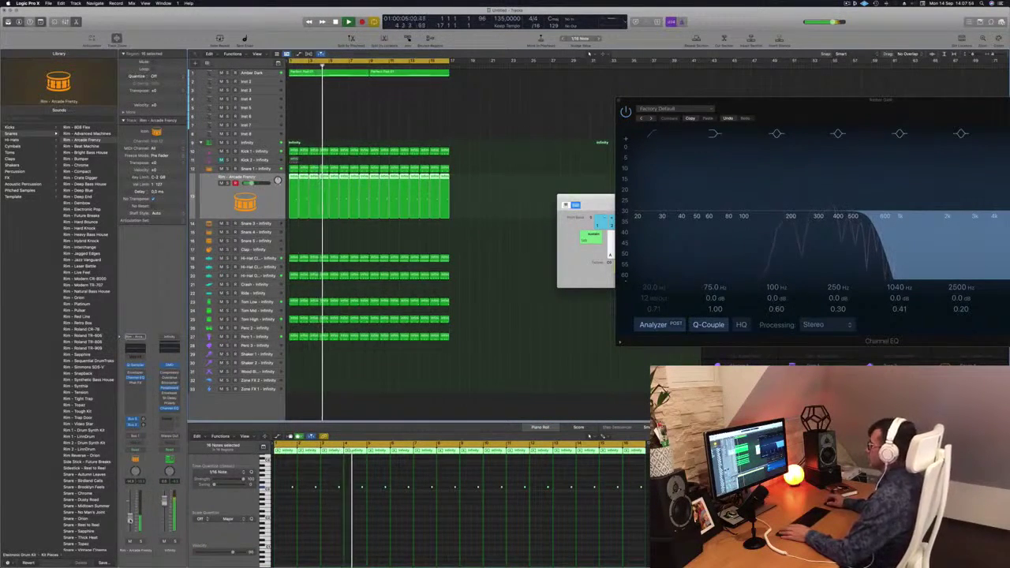
Step: Copy the first Perfect Pad 01 region from the Amber Dark track to the start of the Inst 2 track
left_click(265, 75)
left_click(360, 149)
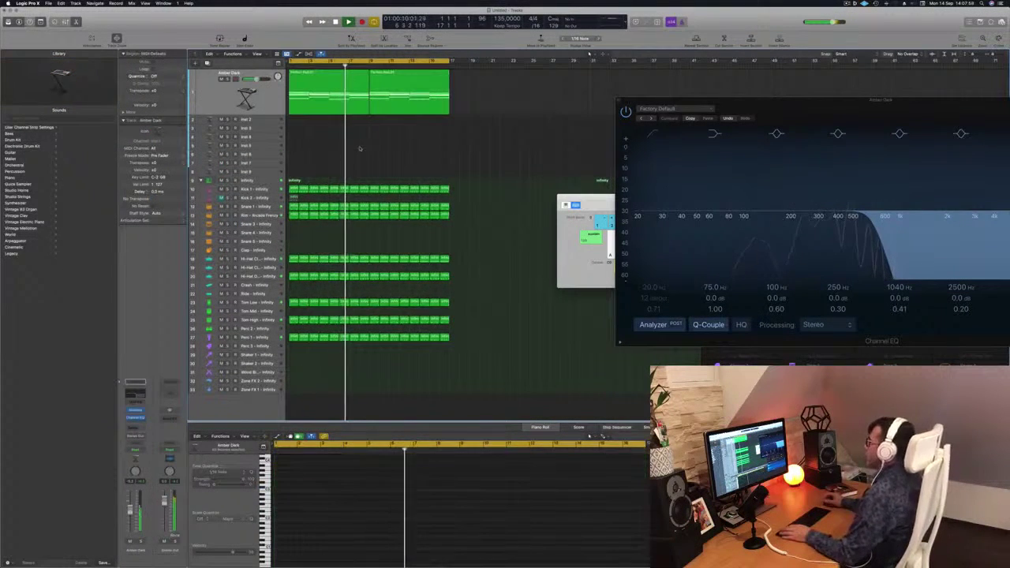
left_click(307, 84)
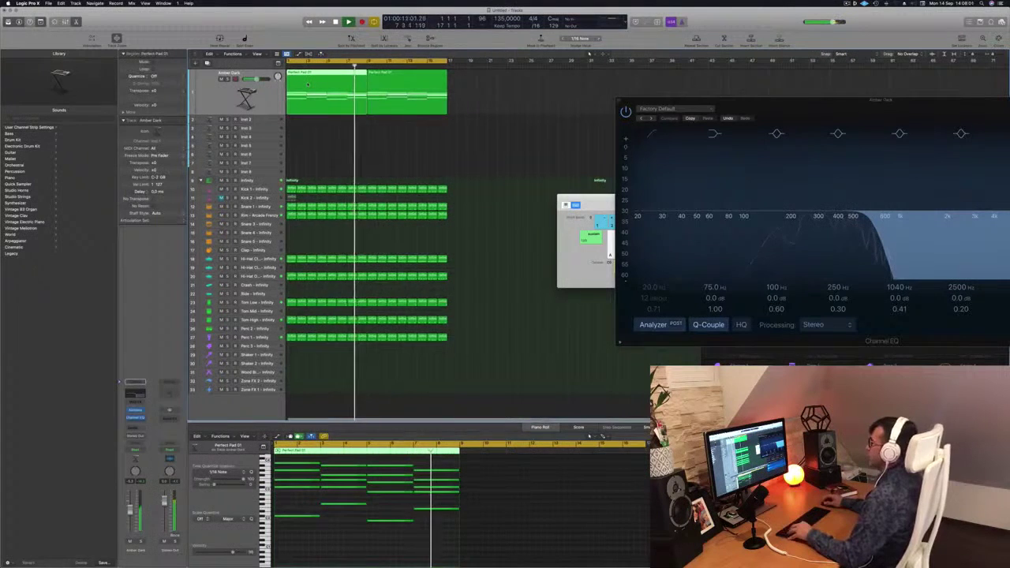
left_click_drag(308, 84, 266, 180)
left_click(260, 122)
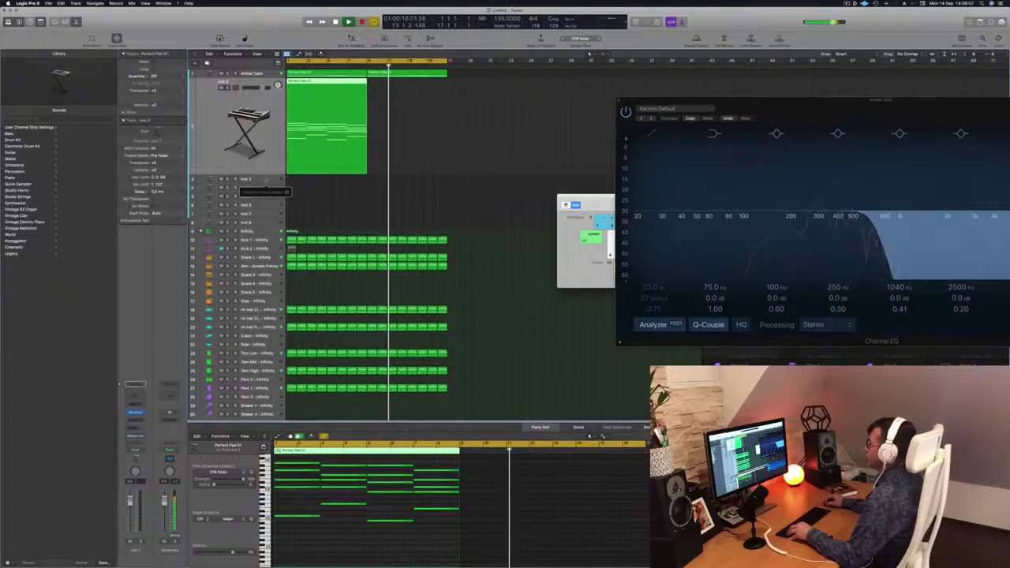
Step: Delete the upper chord notes from the Inst 2 region, keeping only the lowest line, and transpose it down one octave
scroll(336, 478, "down", 1)
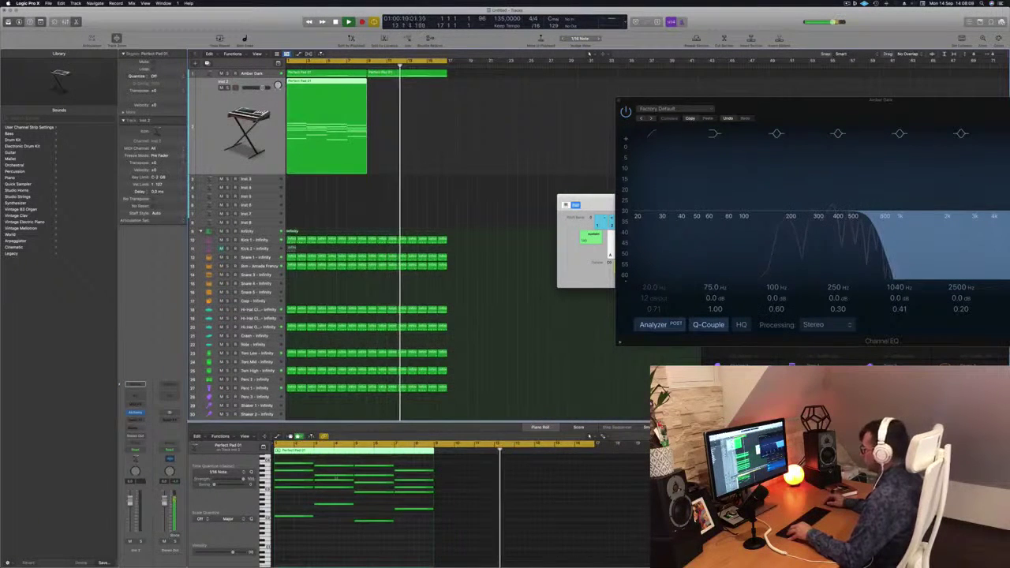
left_click_drag(279, 459, 421, 494)
key("Delete")
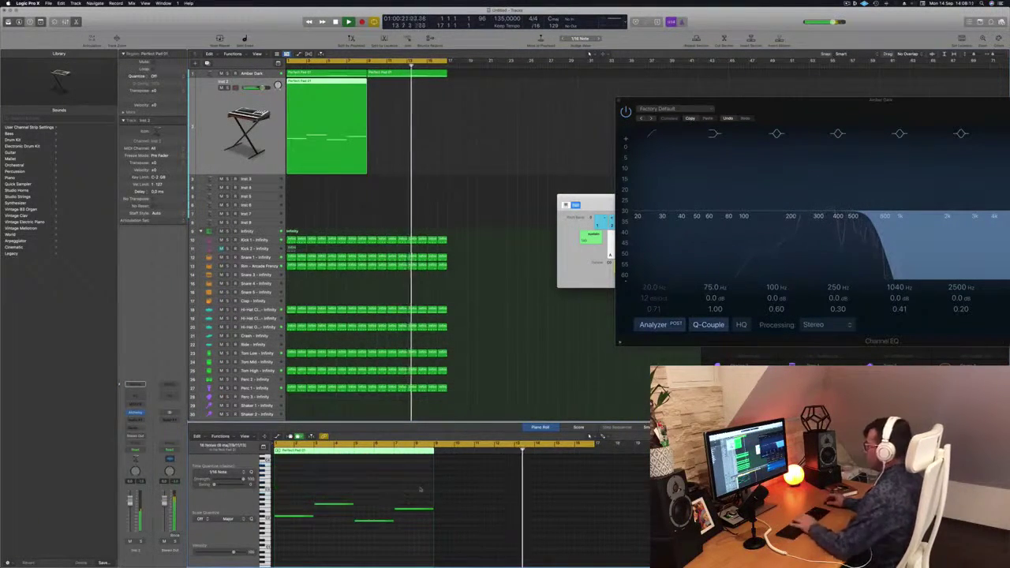
key("space")
key("space")
left_click(315, 485)
key("alt+shift+Down")
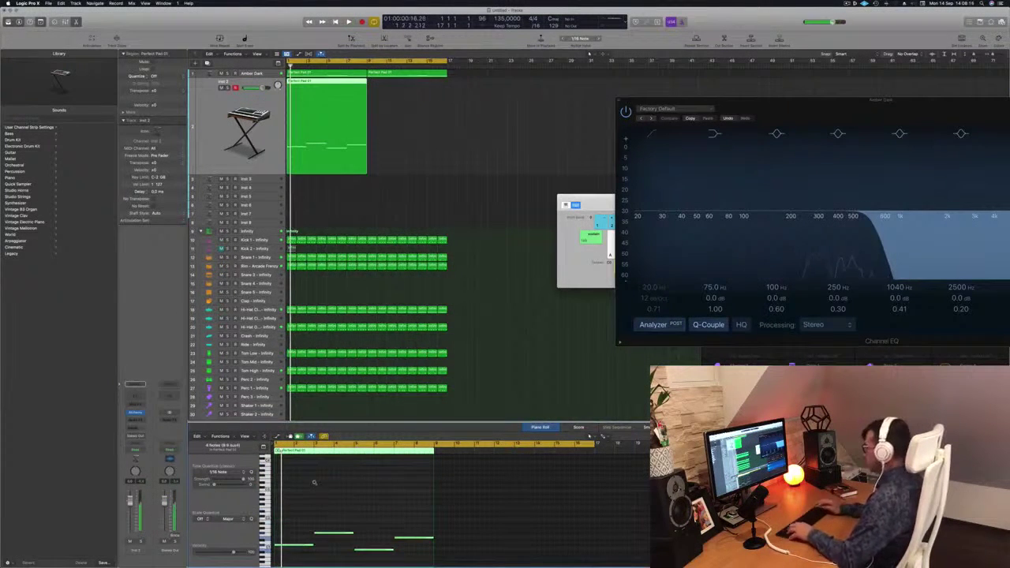
left_click(239, 161)
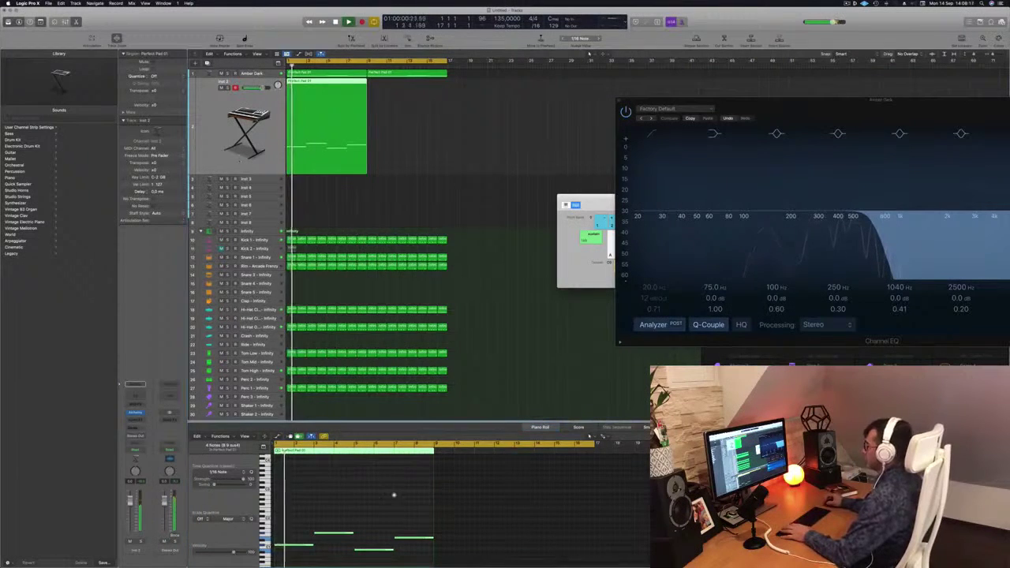
Step: Shorten the four Inst 2 bass notes and copy them to form one longer and two shorter notes at each chord change
scroll(370, 520, "up", 4)
scroll(332, 518, "down", 3)
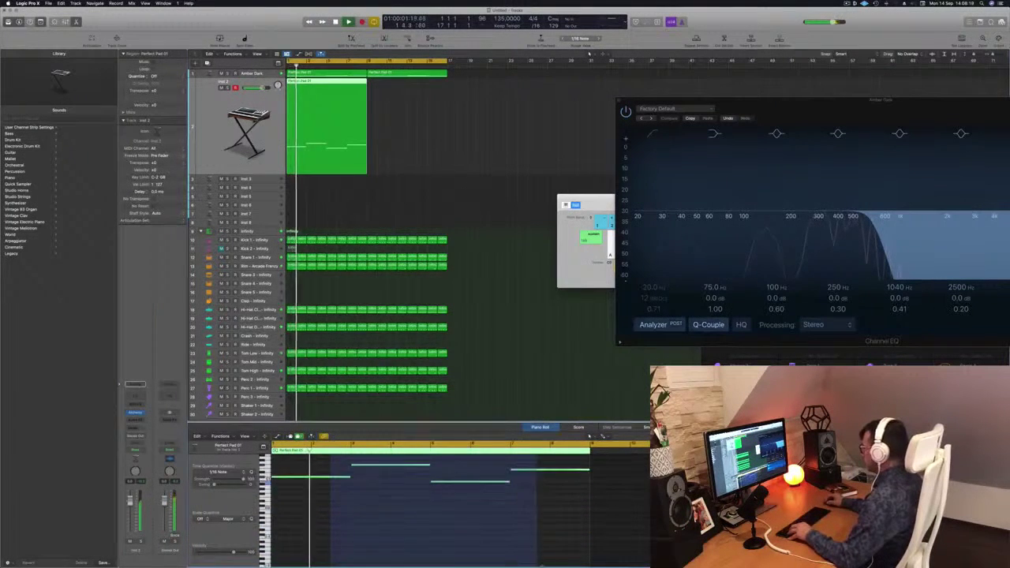
scroll(359, 507, "up", 2)
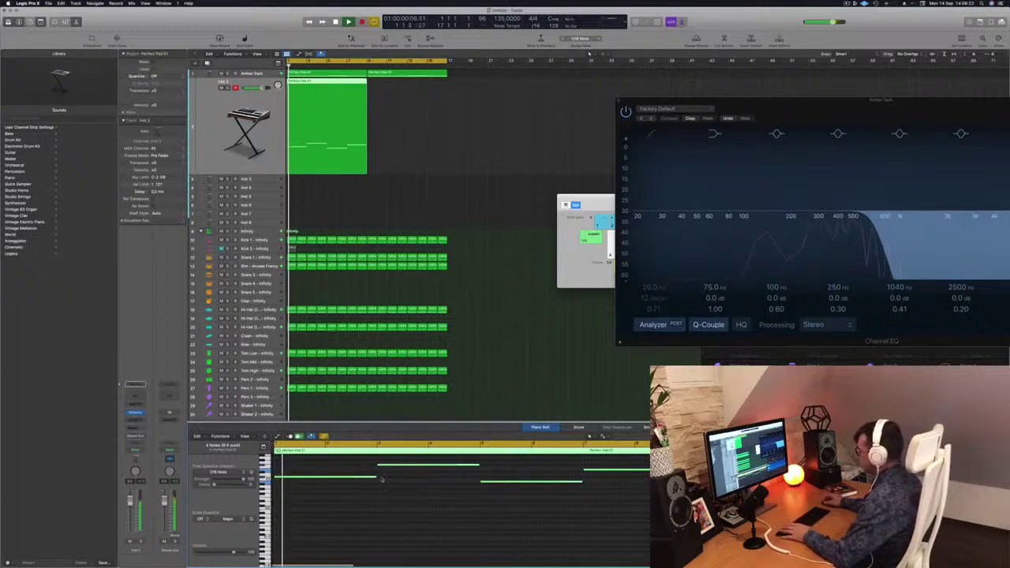
left_click_drag(374, 476, 288, 477)
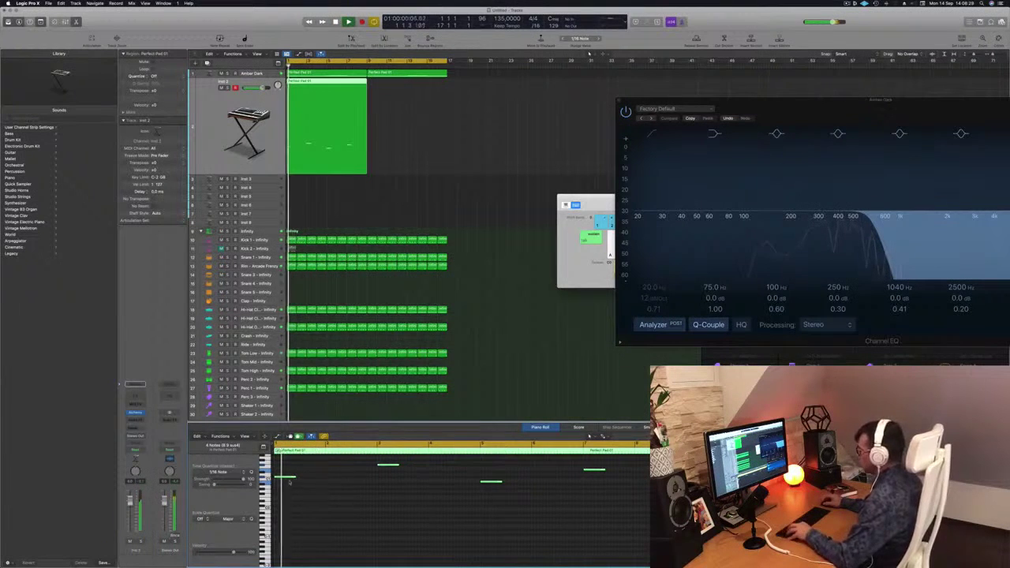
left_click_drag(284, 478, 321, 480)
key("space")
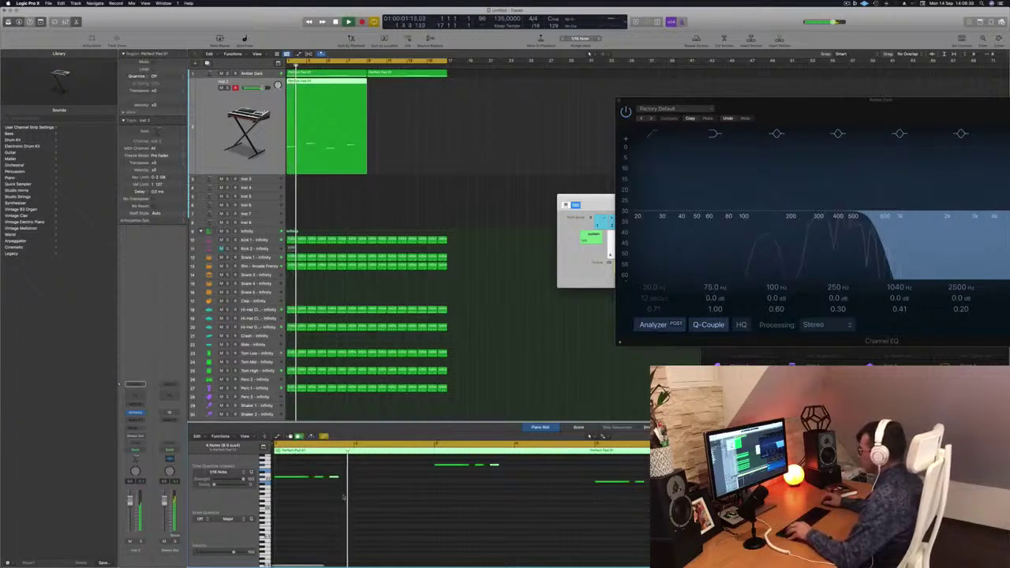
Step: Replay the opening bars several times to check the new bass rhythm against the drums and pad
key("space")
key("super+Left")
key("space")
key("space")
key("space")
key("space")
key("super+Left")
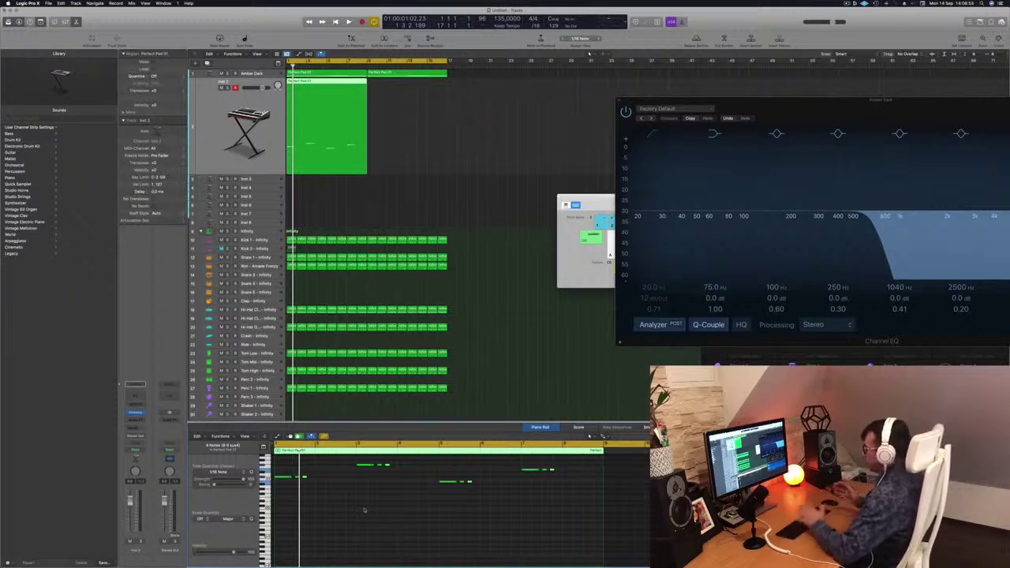
key("space")
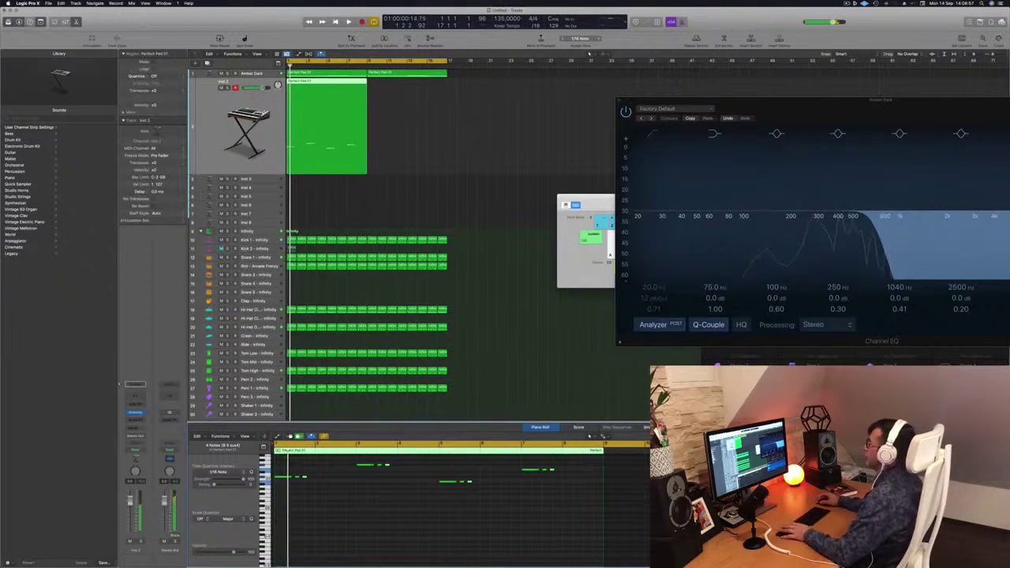
Step: Copy the Inst 2 bass region to bar 9 so the pattern fills all 16 bars
left_click_drag(317, 82, 401, 91)
key("space")
left_click(228, 127)
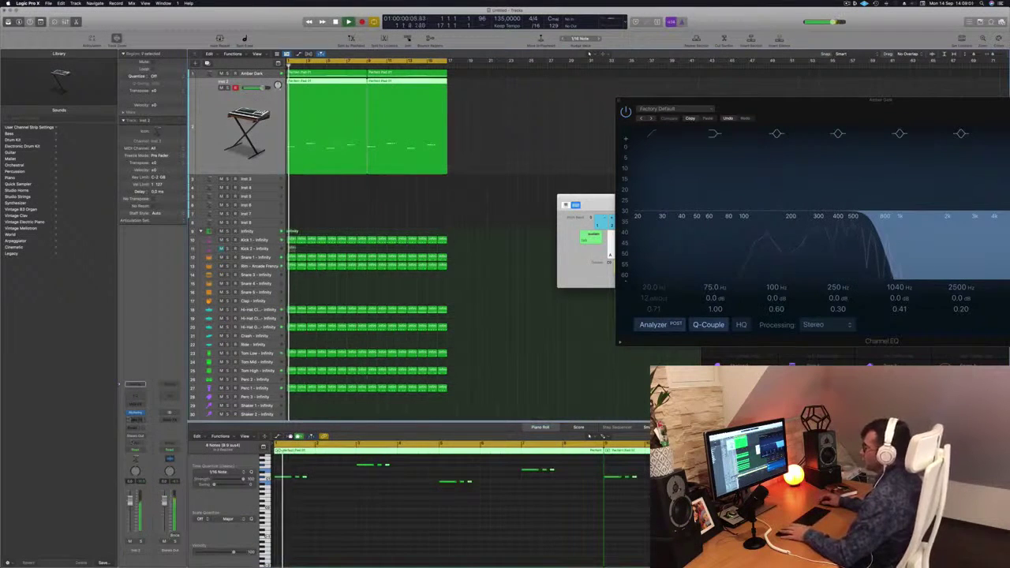
Step: Open Alchemy on the Inst 2 track and load the 70s Synth Intro preset from the Bass category
left_click(137, 414)
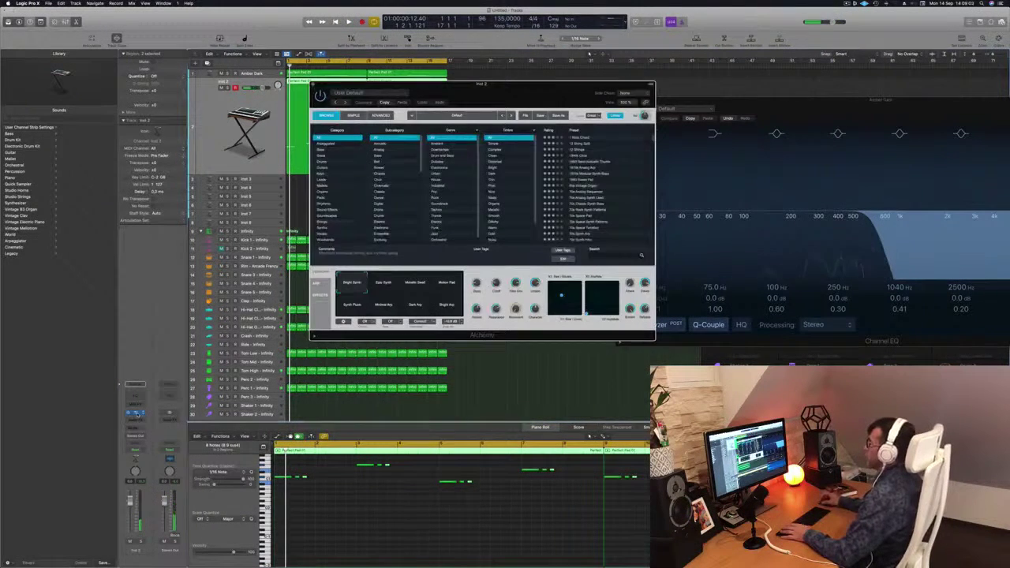
left_click_drag(526, 93, 610, 142)
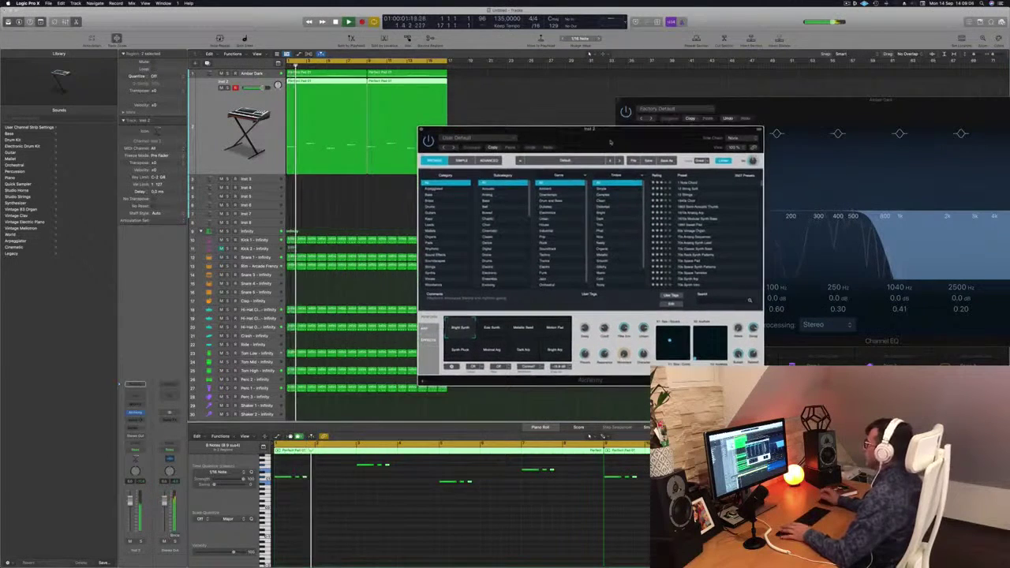
left_click(433, 196)
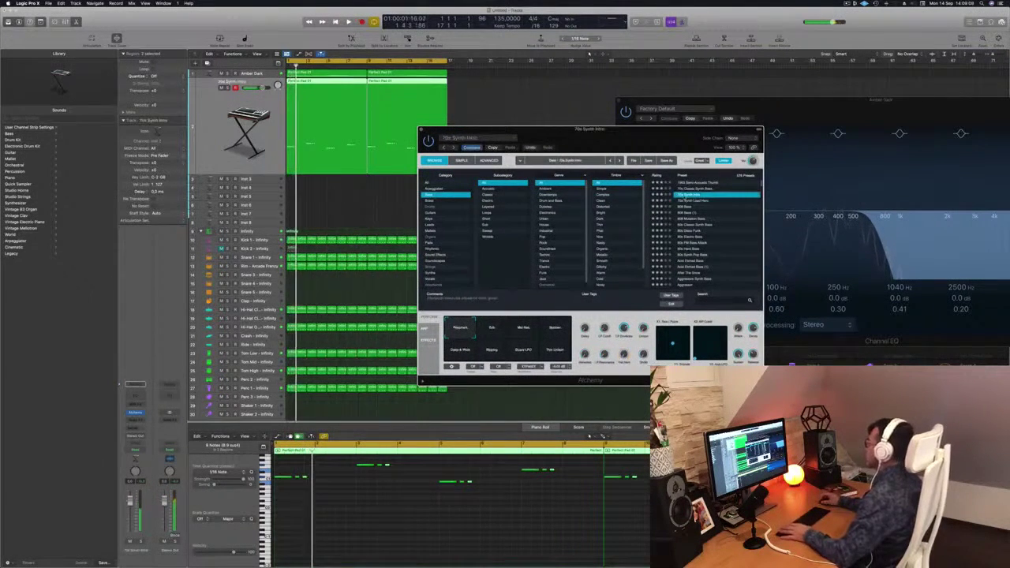
left_click_drag(641, 137, 652, 130)
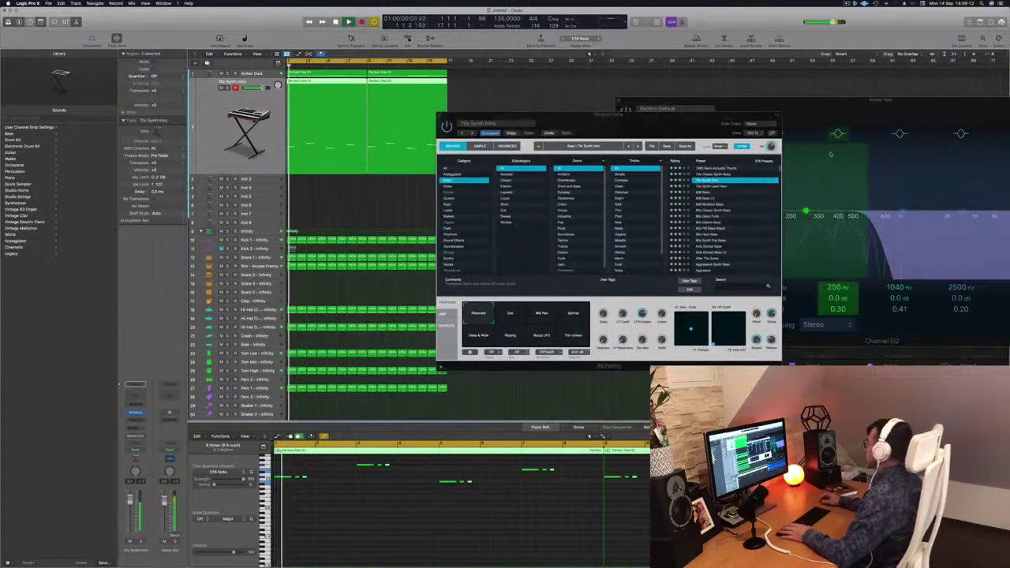
Step: Audition the preset's performance snapshots, including Sub, Mid Res, Deep & Wide, Buzzy LFO and Thin Unison, and return to Resonant
left_click(507, 317)
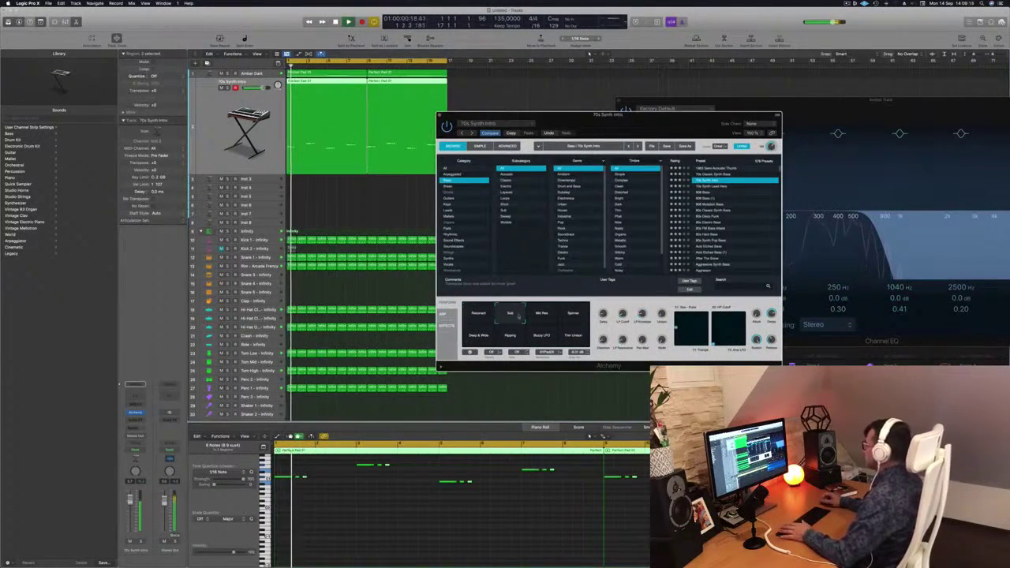
left_click(543, 315)
left_click(572, 319)
left_click(478, 335)
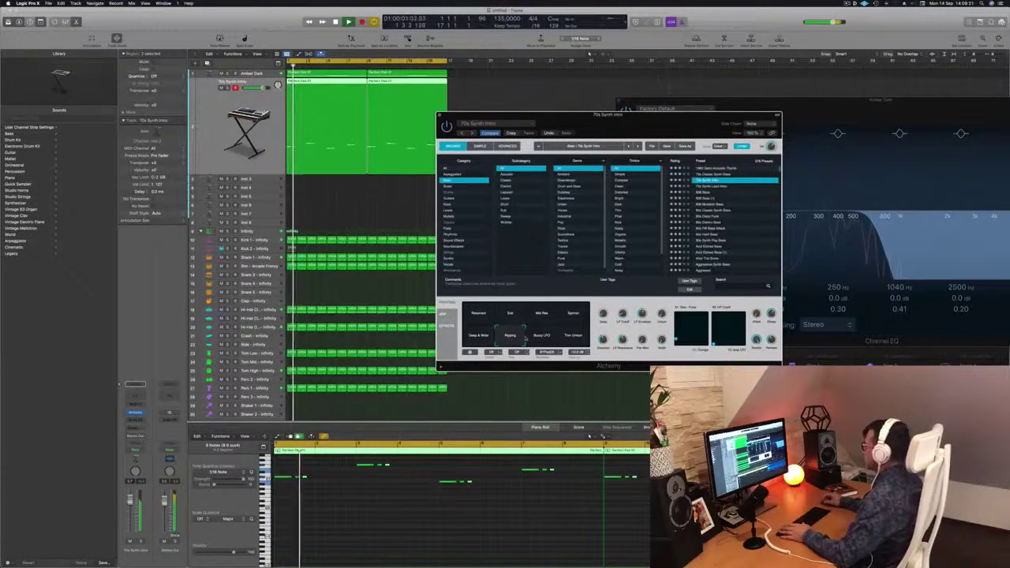
left_click(542, 336)
left_click(568, 338)
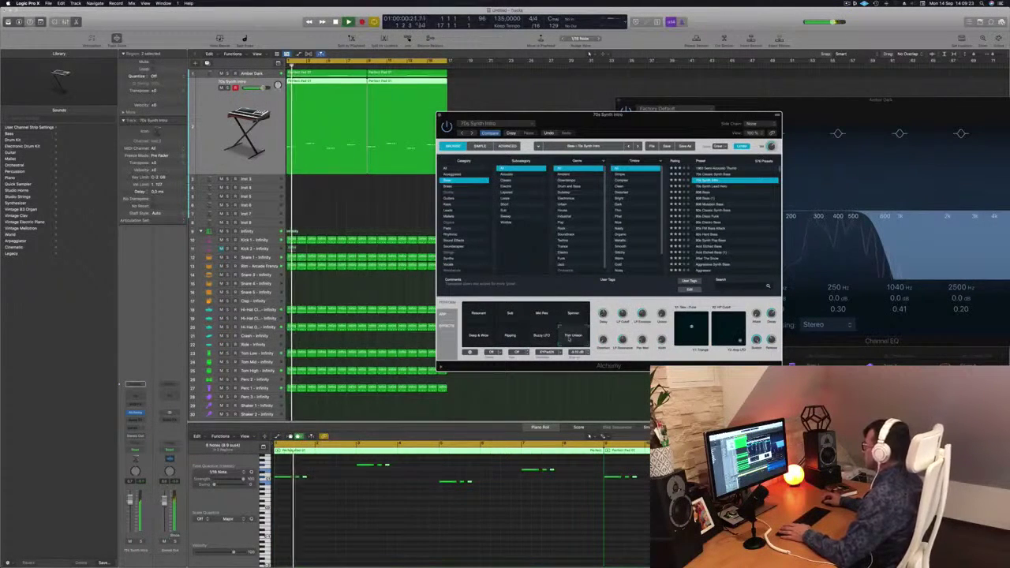
left_click(478, 338)
left_click(478, 314)
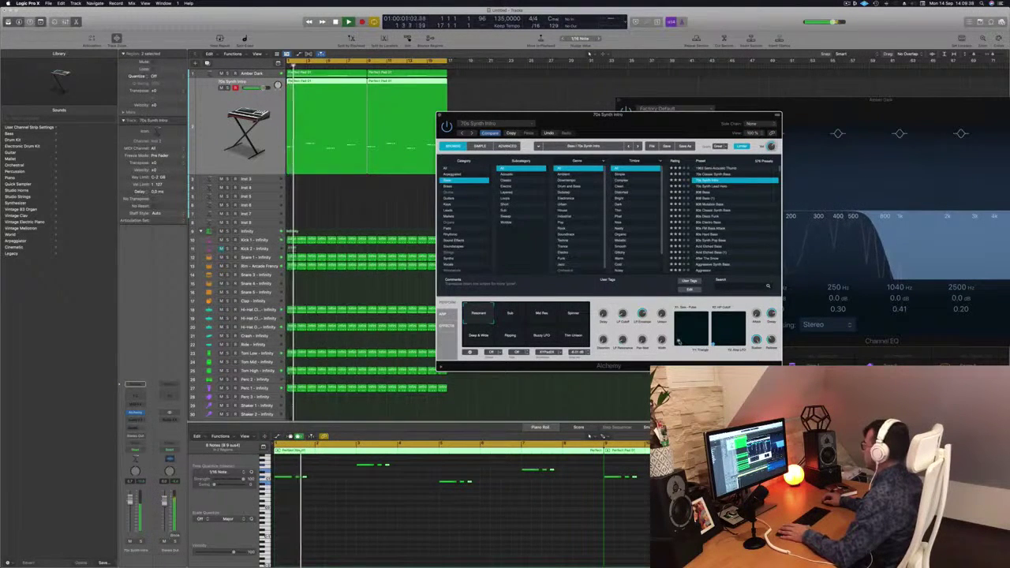
Step: Play the loop with the new bass sound and check the Infinity kit and Amber Dark tracks against it
key("space")
key("space")
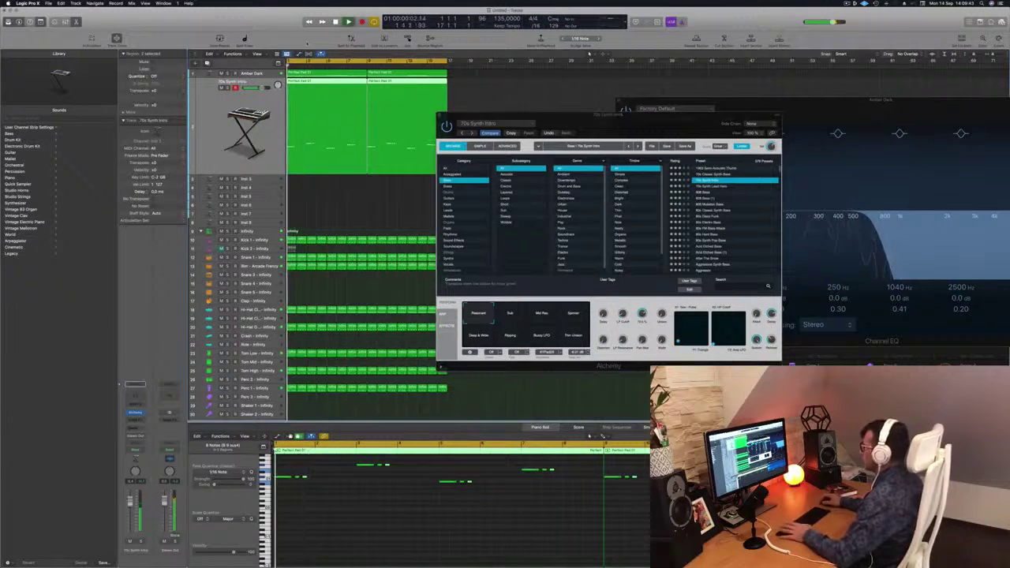
left_click_drag(599, 118, 619, 113)
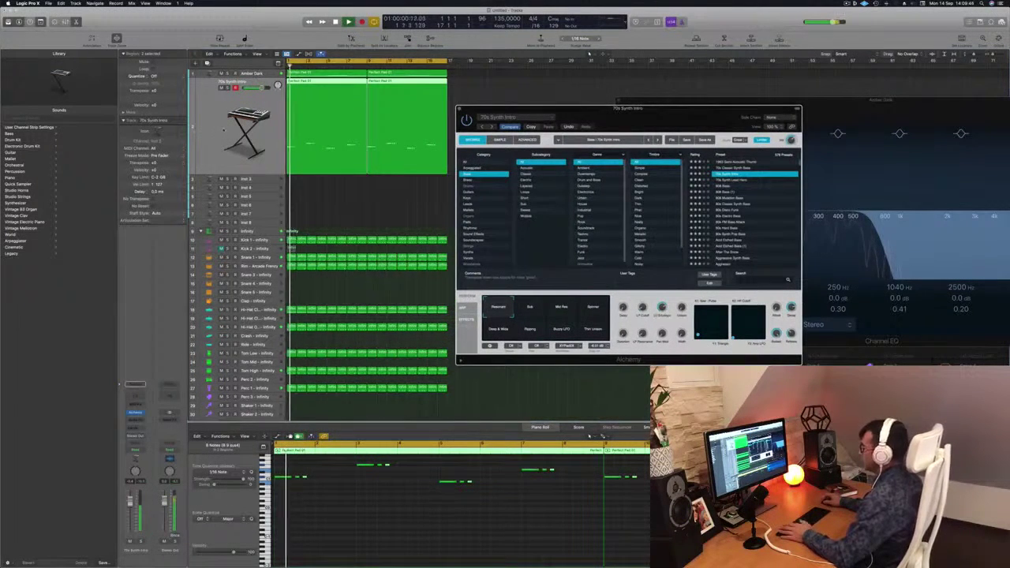
left_click(256, 234)
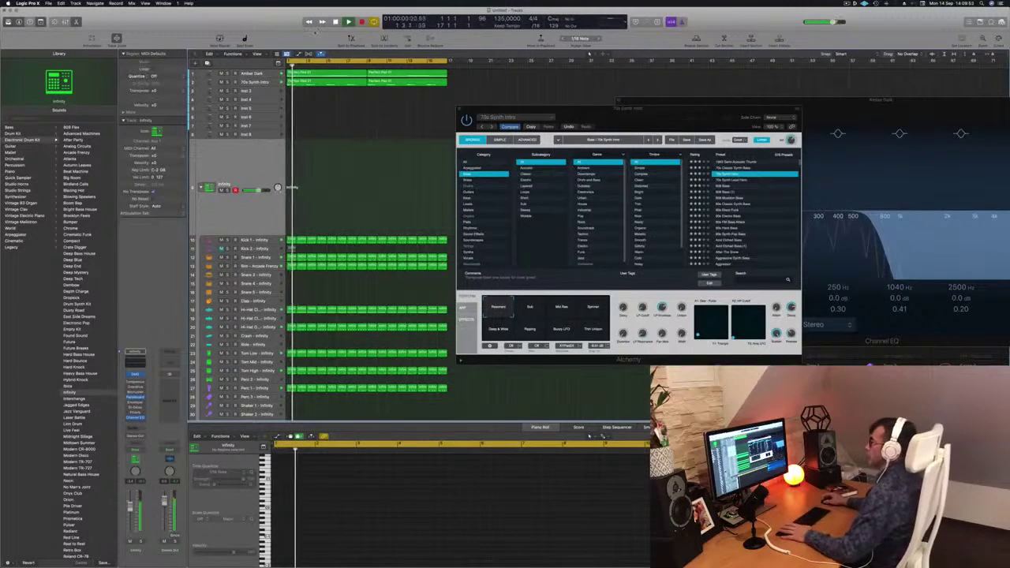
left_click(269, 73)
key("Return")
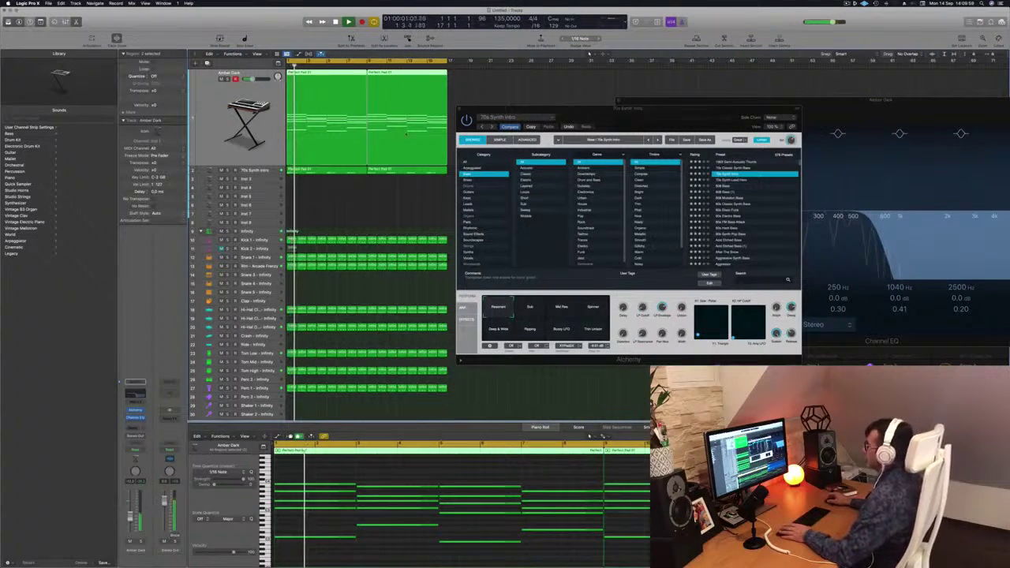
left_click_drag(652, 110, 925, 108)
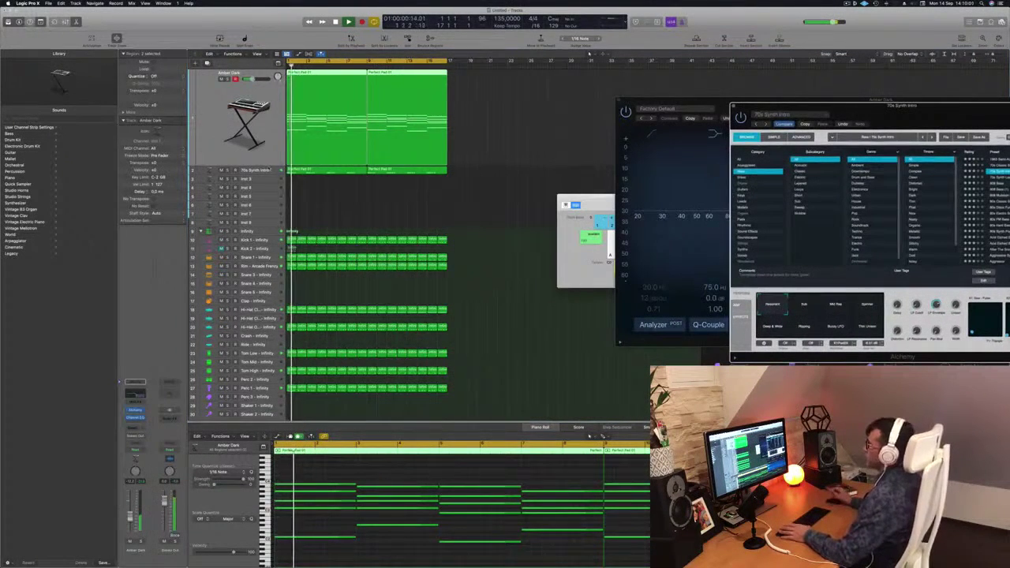
Step: Duplicate the 70s Synth Intro track and copy both of its bass regions onto the new track
key("Down")
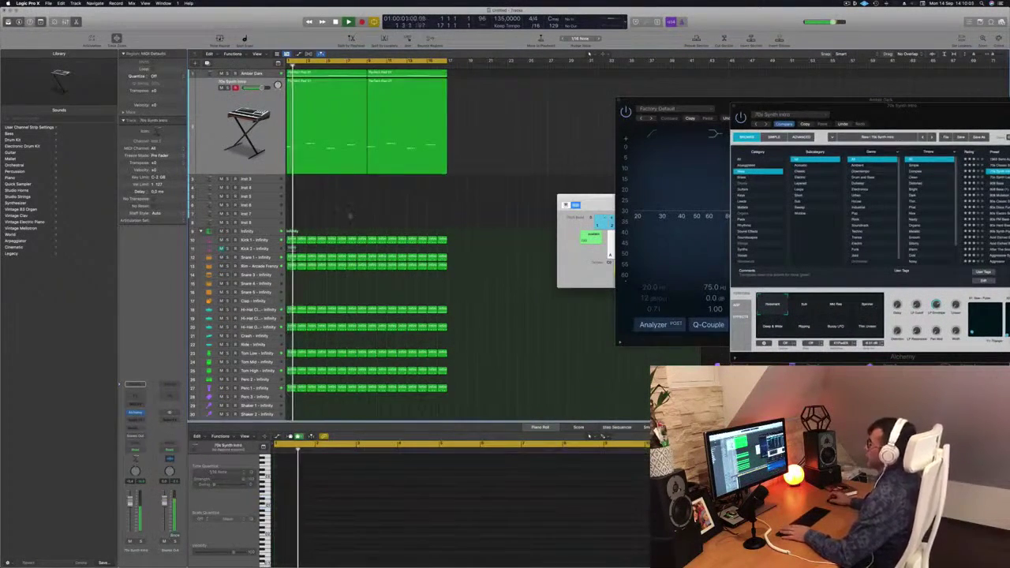
left_click(236, 104)
key("space")
key("space")
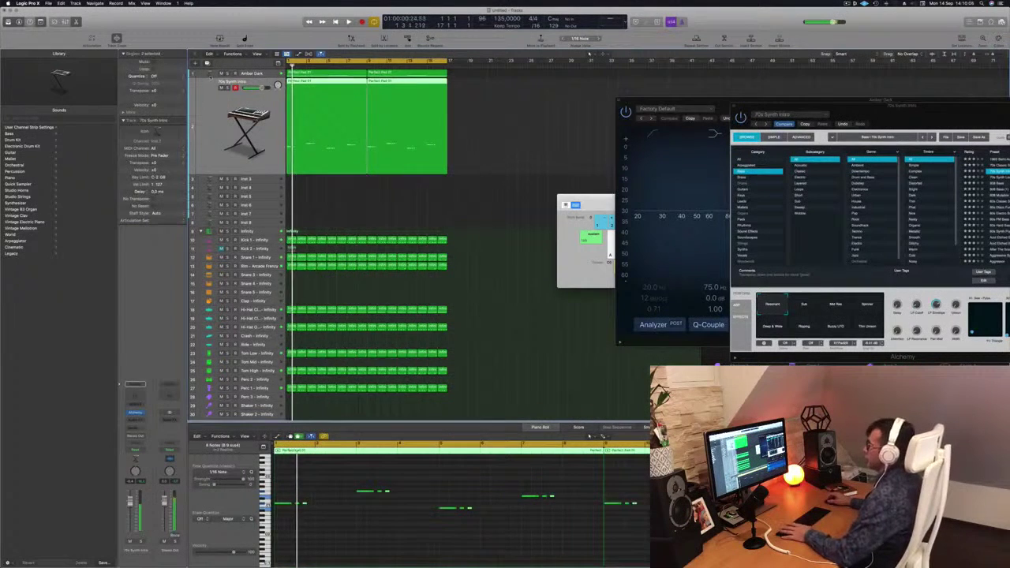
key("super+d")
left_click_drag(330, 96, 418, 89)
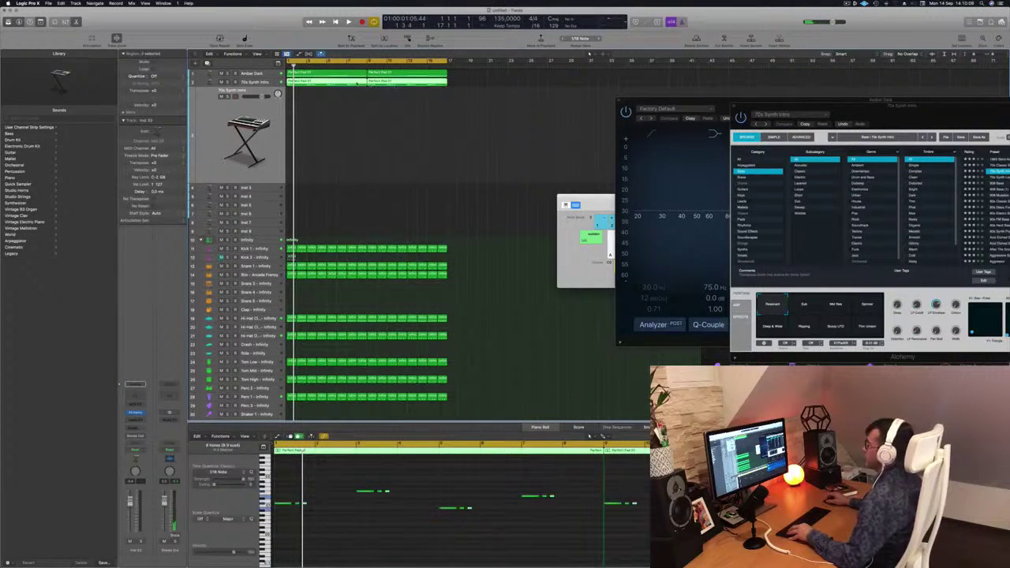
left_click_drag(346, 89, 348, 99)
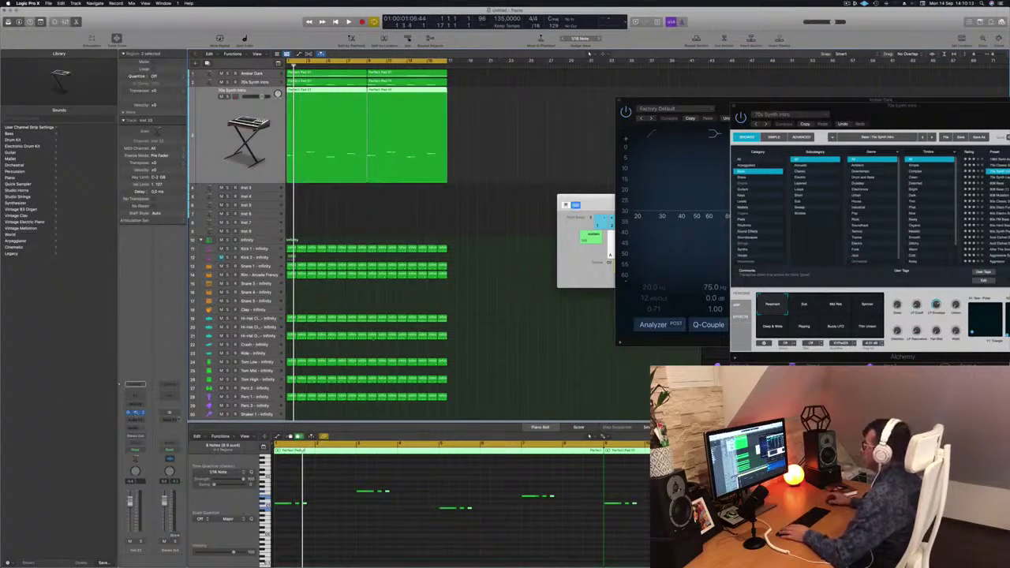
Step: Open Alchemy on the duplicated bass track and load the Acid Etched Bass preset
left_click(136, 412)
left_click_drag(529, 94, 694, 151)
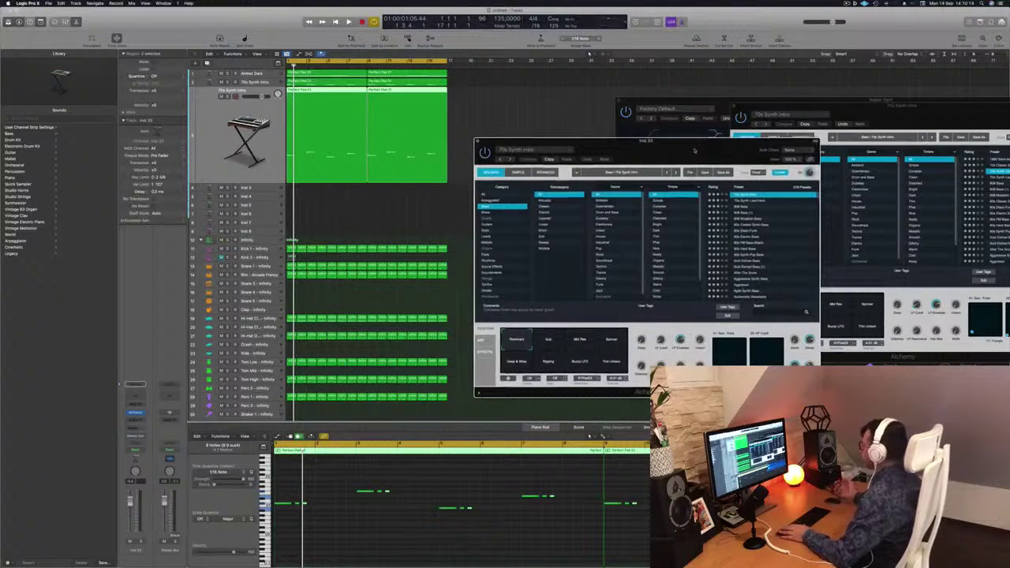
left_click(756, 261)
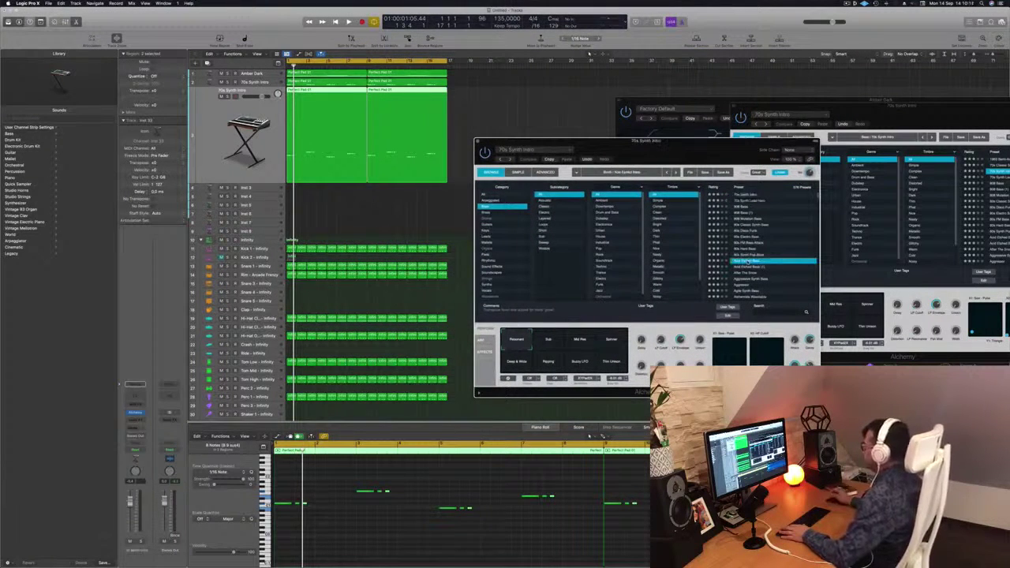
Step: Audition Acid Etched Bass in the loop, load the After The Snow preset and lower the bass track's volume slightly
key("space")
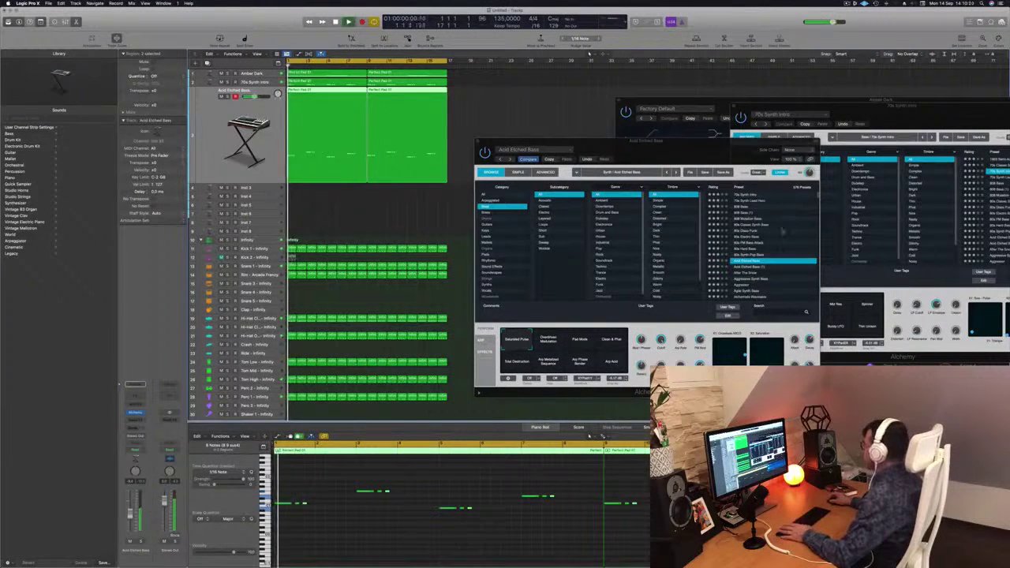
left_click(751, 273)
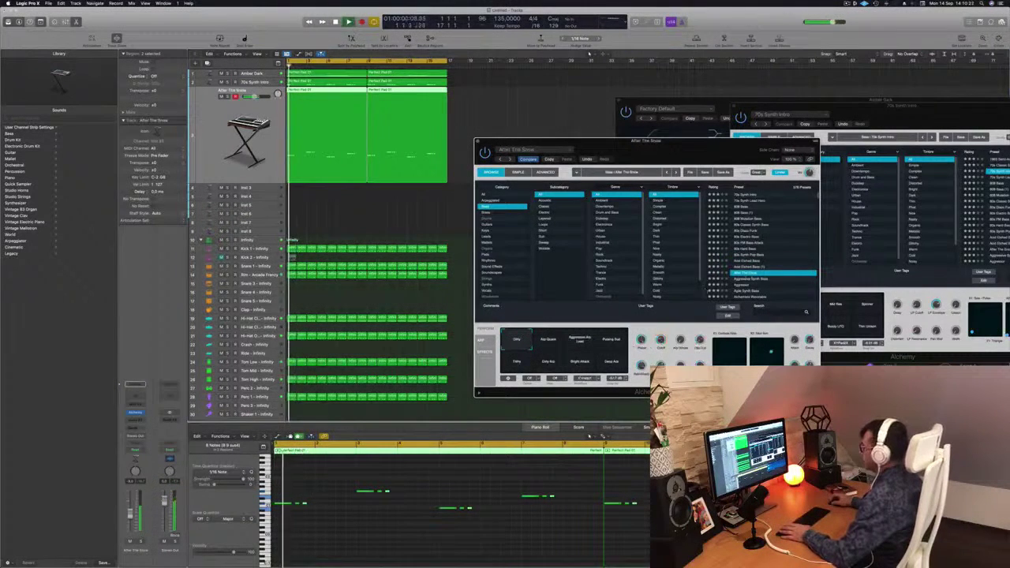
left_click_drag(130, 515, 130, 522)
key("space")
key("space")
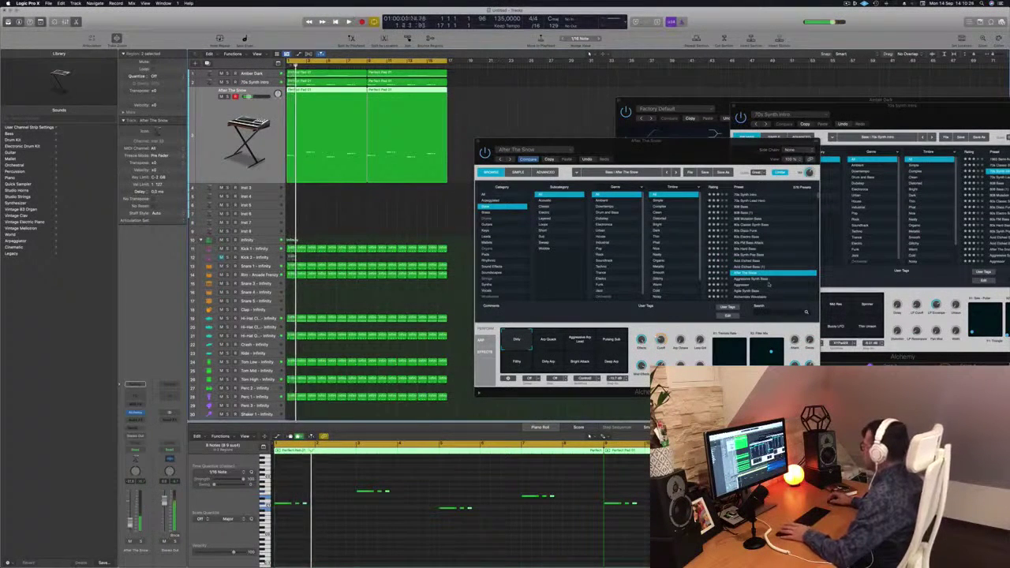
Step: Audition the Aggressive Synth Bass and Aggressor presets against the loop
key("Down")
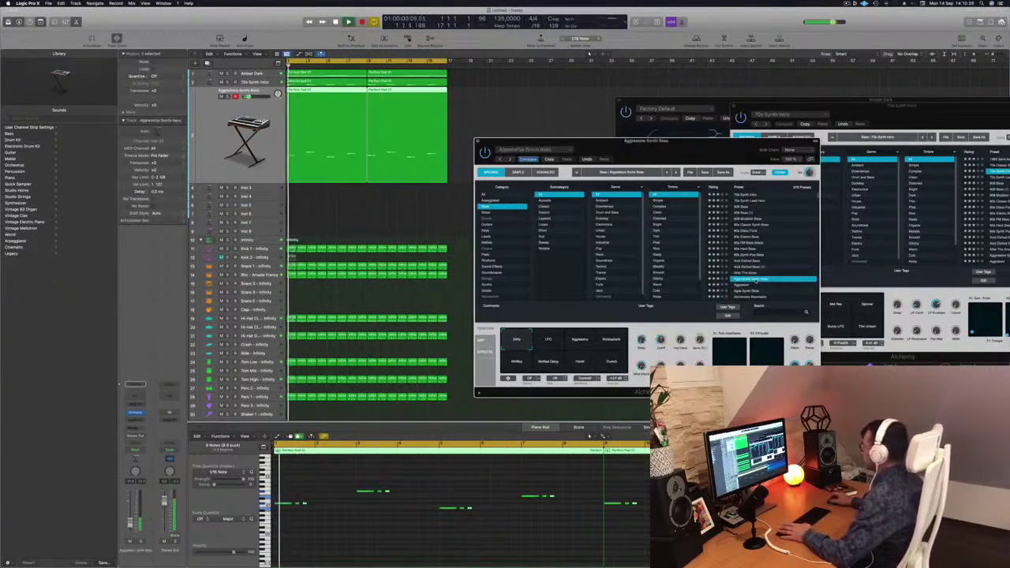
left_click(130, 515)
key("Return")
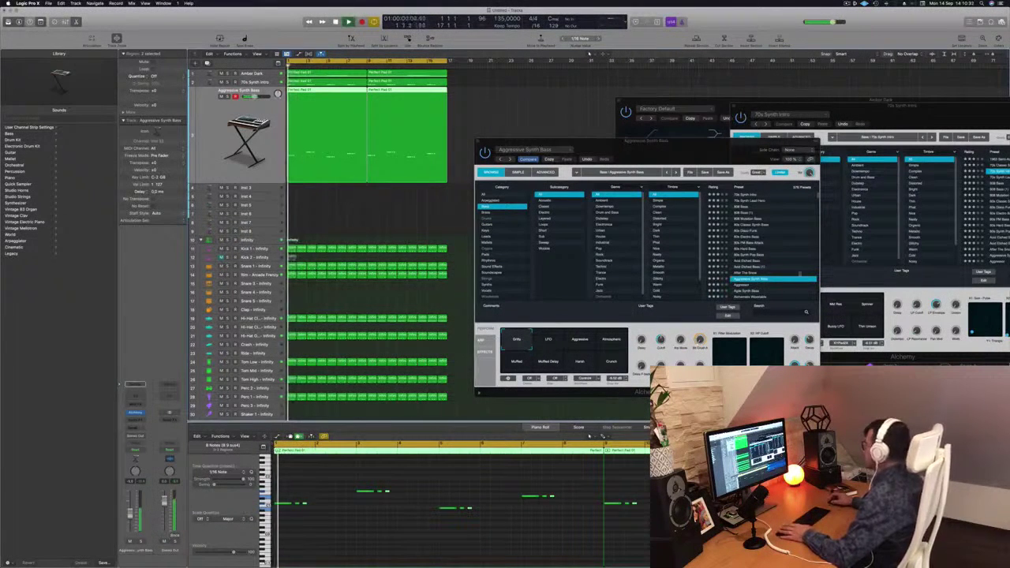
left_click(743, 289)
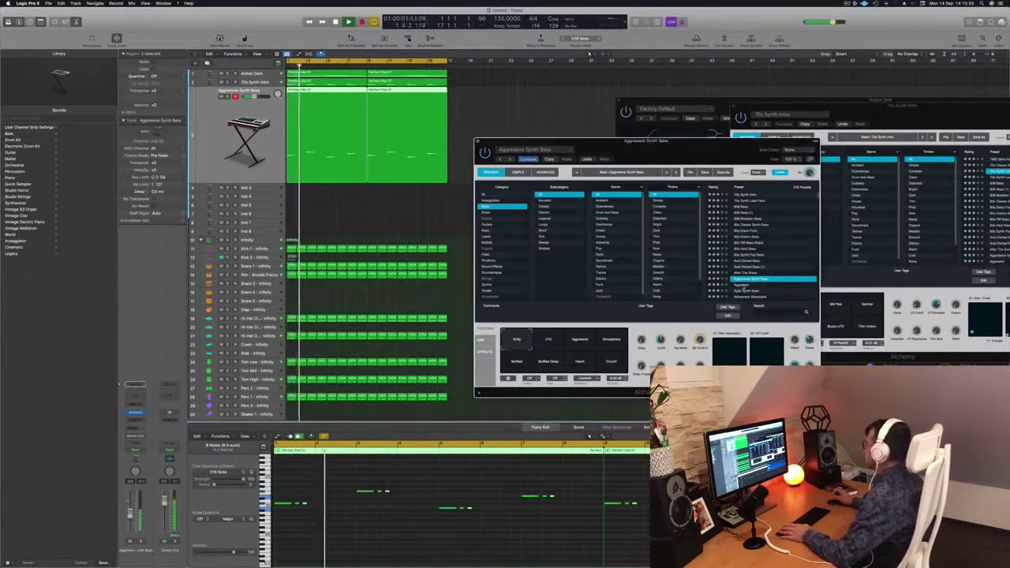
left_click(743, 286)
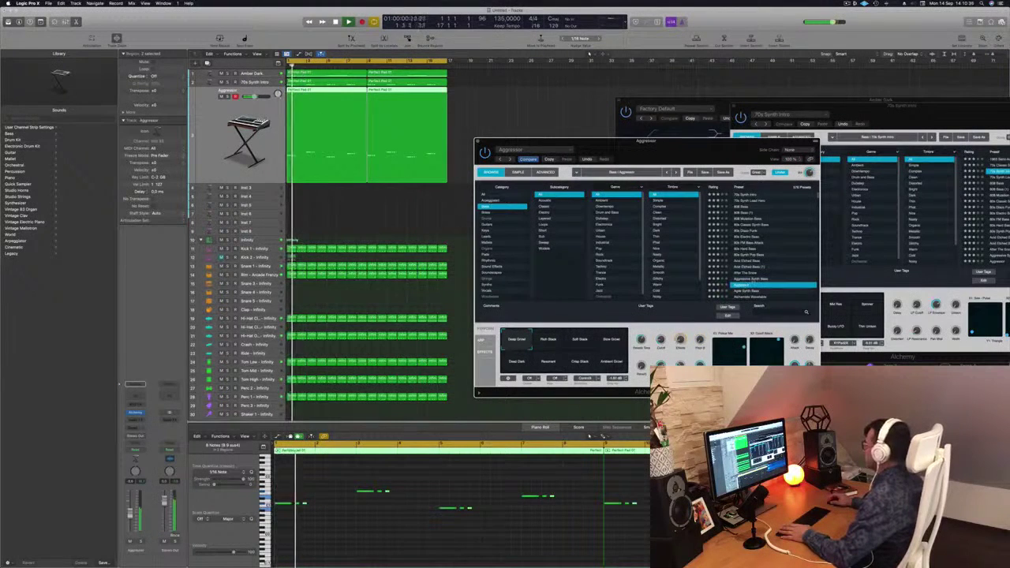
Step: Audition the Agile Synth Bass, Alchemists Wavetable and Alloy presets further down the bass list
scroll(757, 283, "down", 3)
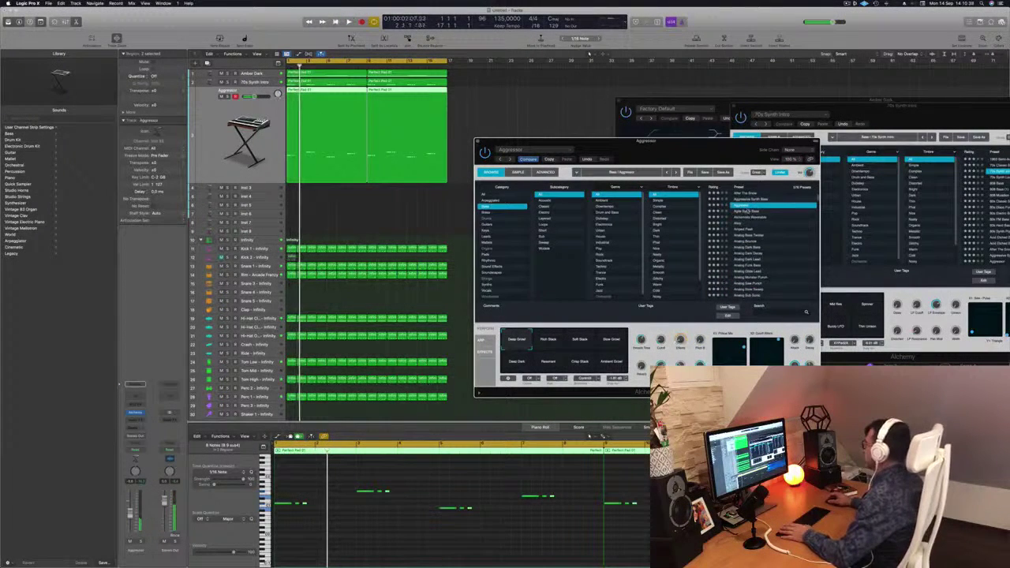
left_click(745, 211)
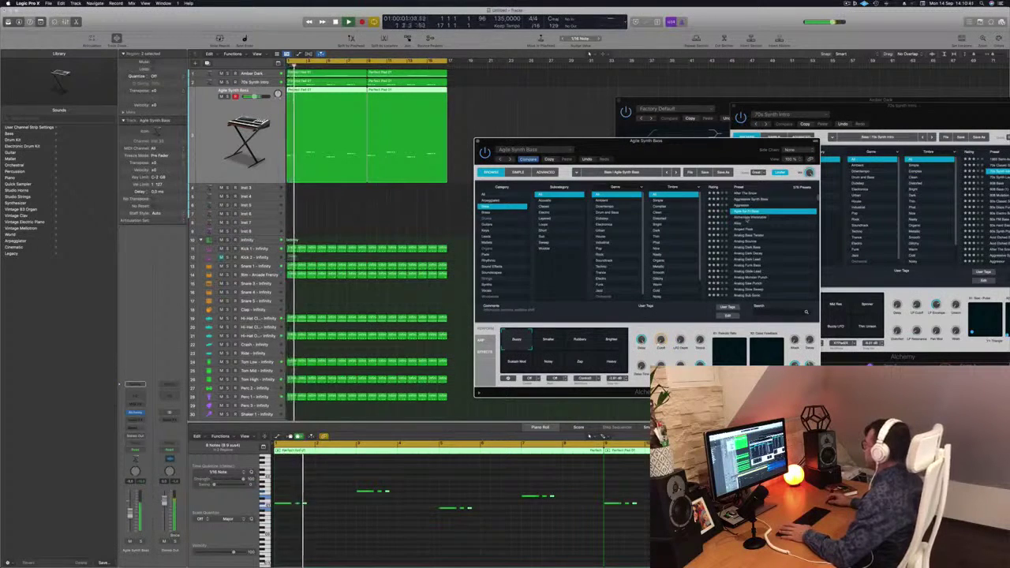
left_click(748, 217)
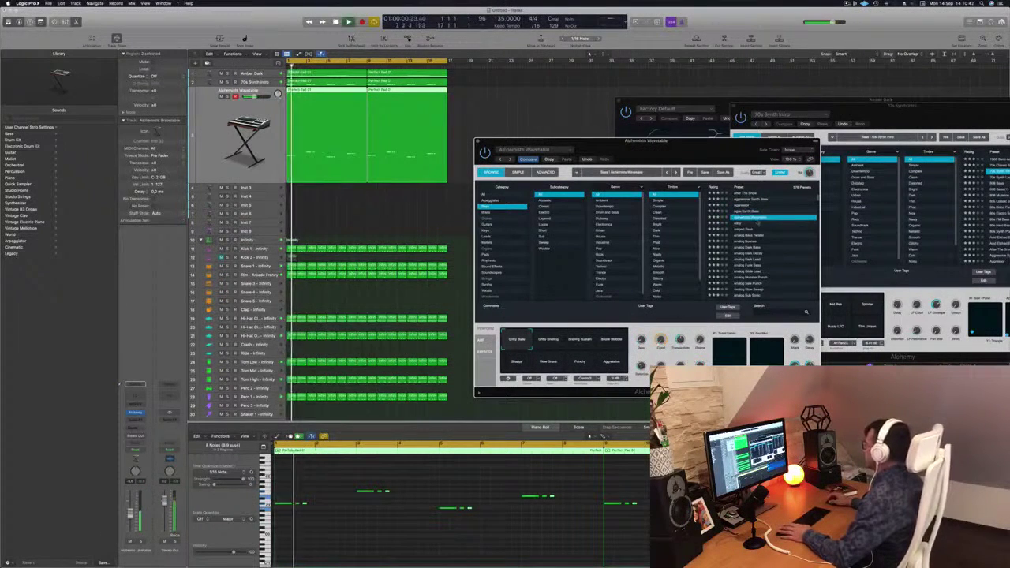
left_click(746, 223)
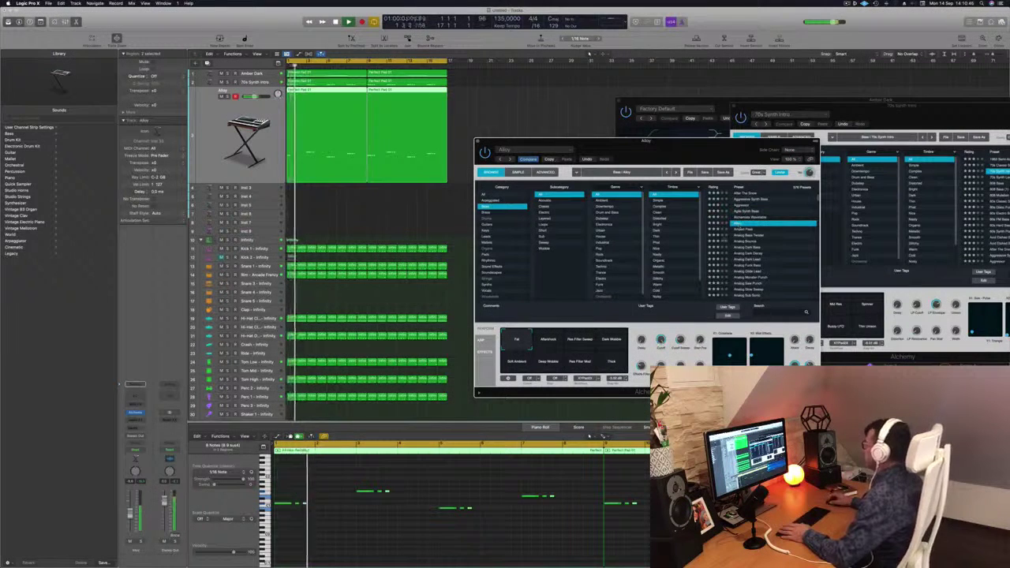
Step: Compare the loop with the Alloy bass track muted and unmuted
left_click_drag(677, 156, 703, 153)
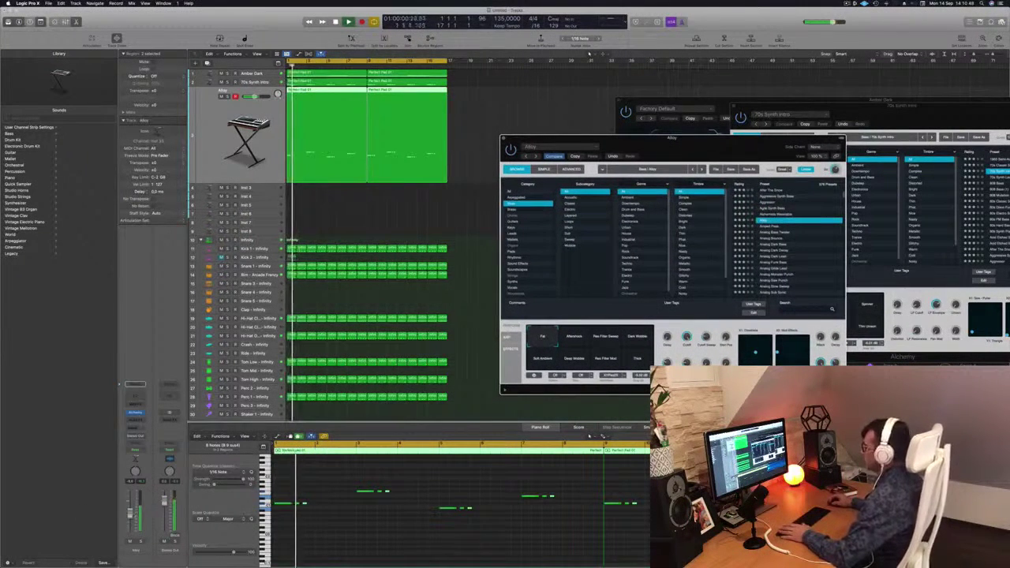
key("space")
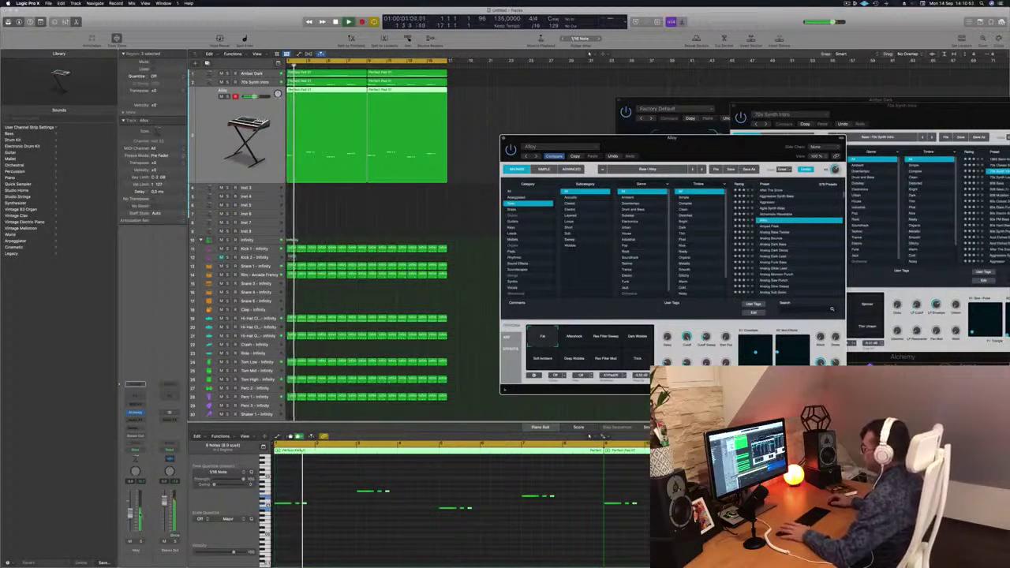
left_click(130, 542)
key("space")
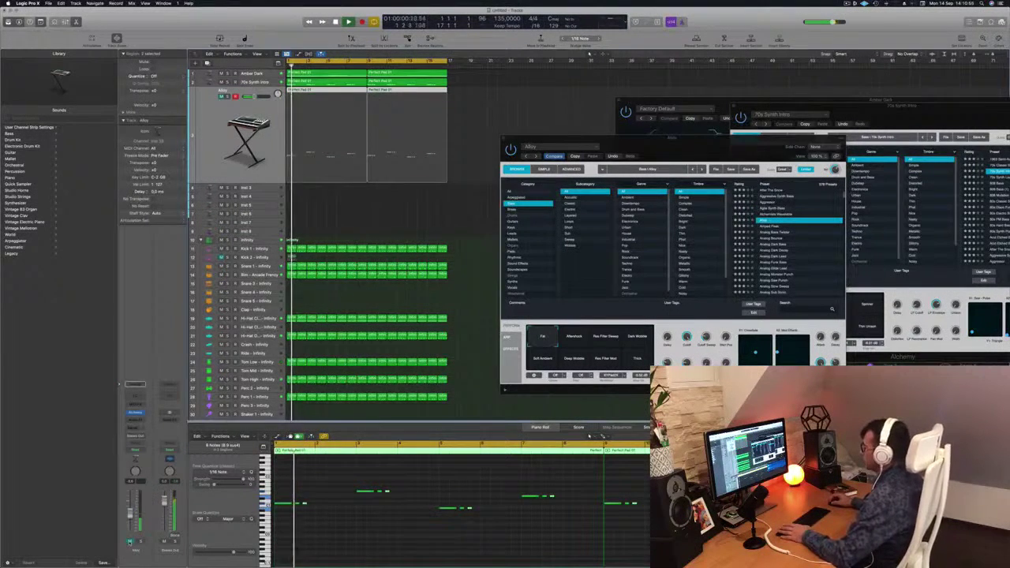
left_click(131, 542)
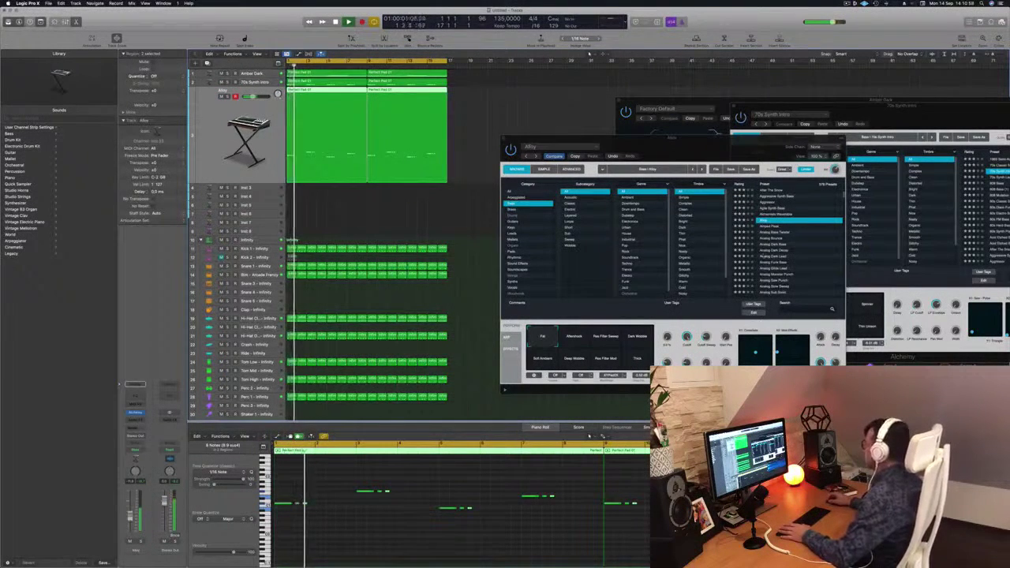
Step: Replay the loop and try a different Cutoff Sweep amount on the Alloy preset
key("space")
key("space")
key("space")
left_click_drag(707, 338, 712, 319)
key("space")
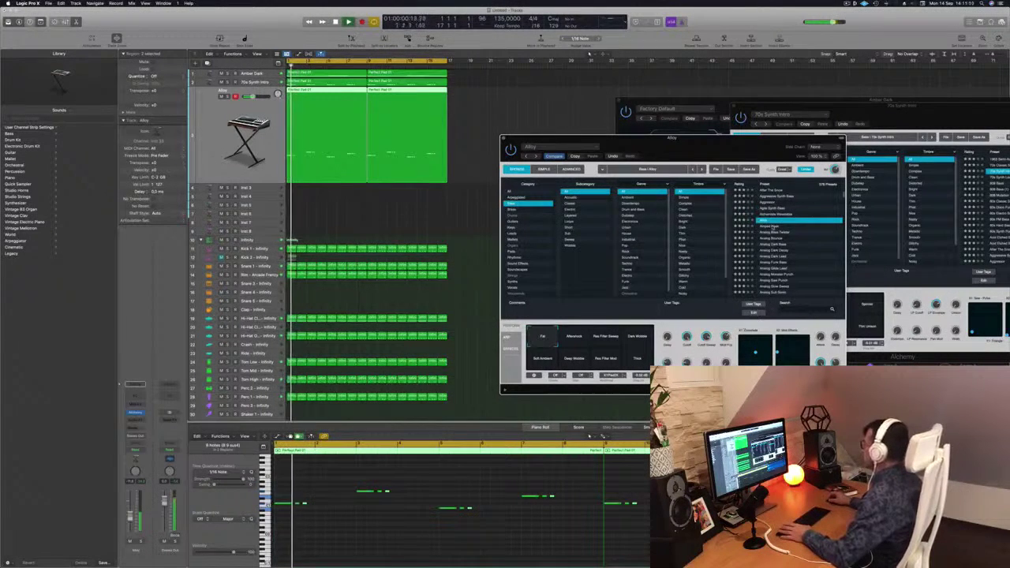
Step: Audition the Amped Peak and Analog Bounce presets and load Analog Dark Bass on the duplicated bass track
left_click(773, 228)
key("space")
key("space")
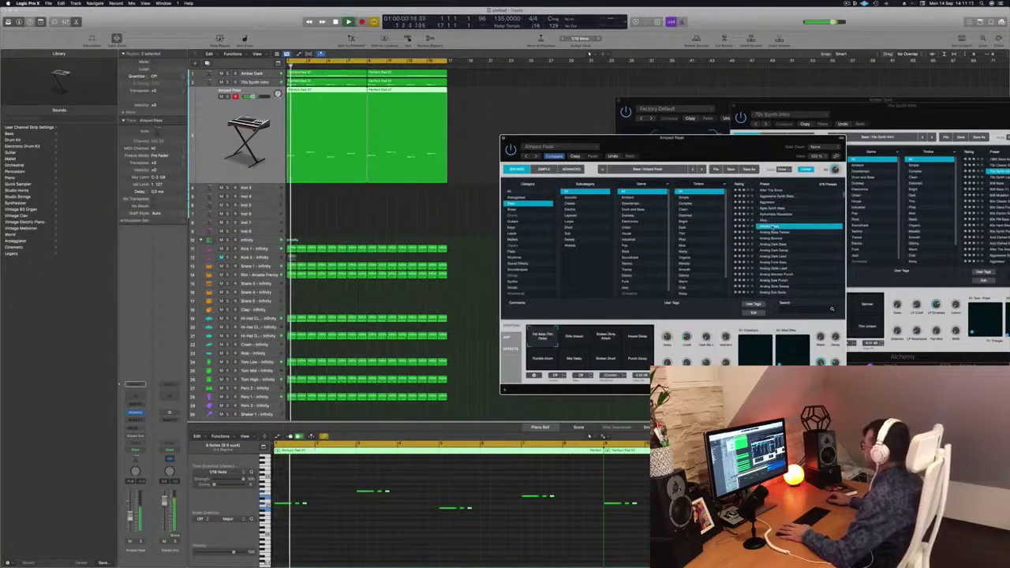
left_click(779, 234)
left_click(773, 239)
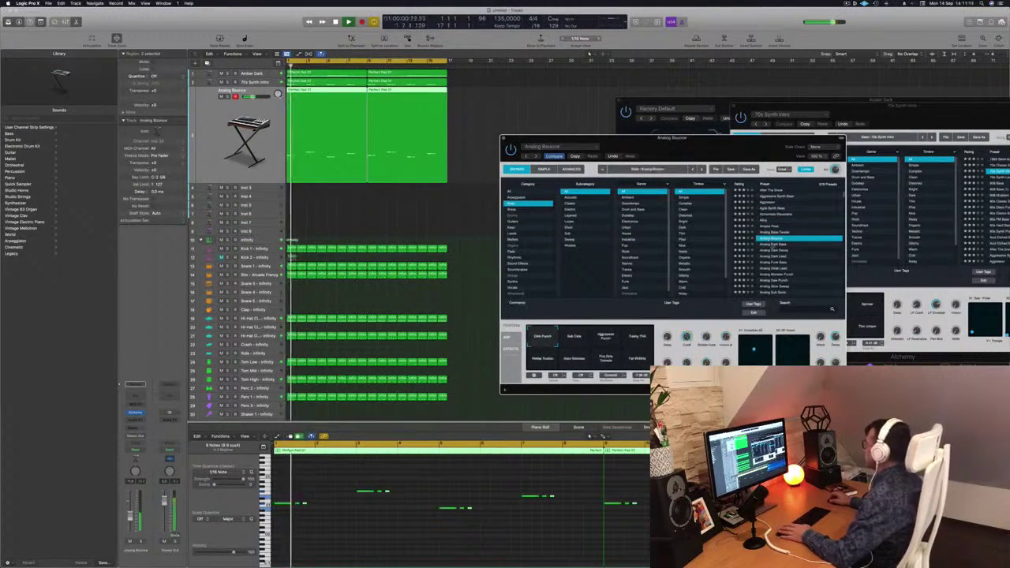
left_click(776, 245)
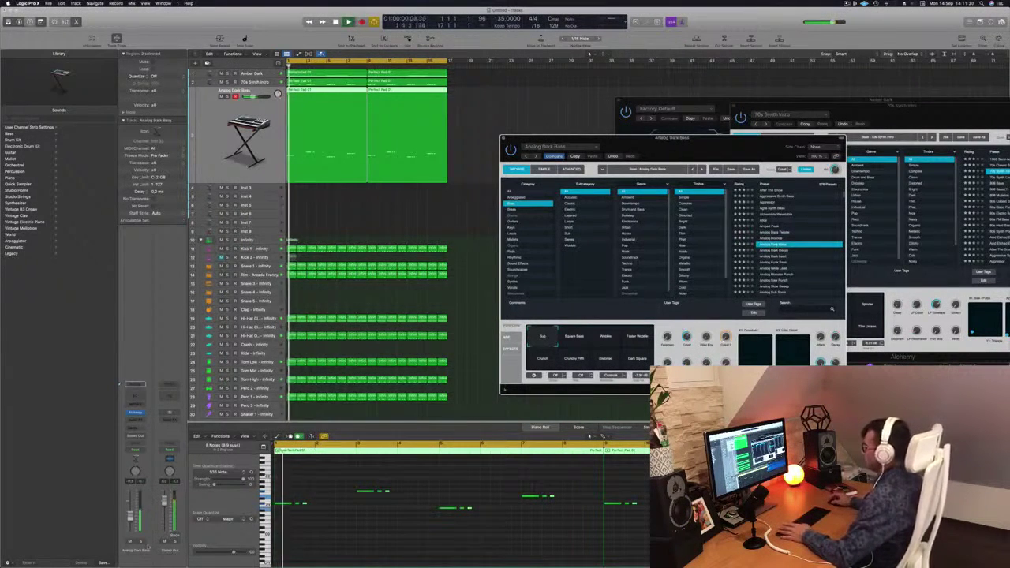
Step: Listen to the Analog Dark Bass track soloed, unsolo it and move its Alchemy window clear of the arrangement
left_click(142, 542)
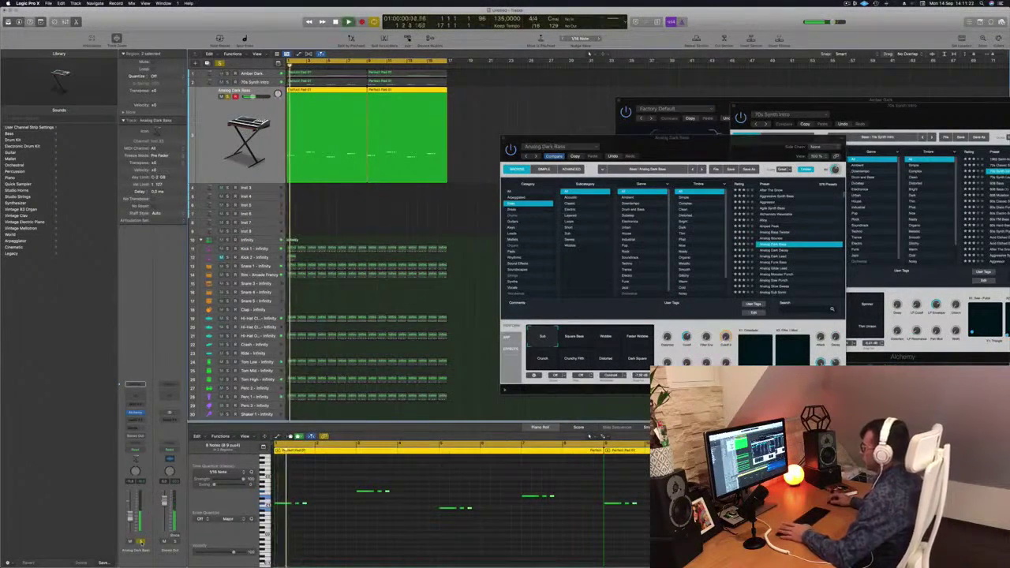
left_click(141, 542)
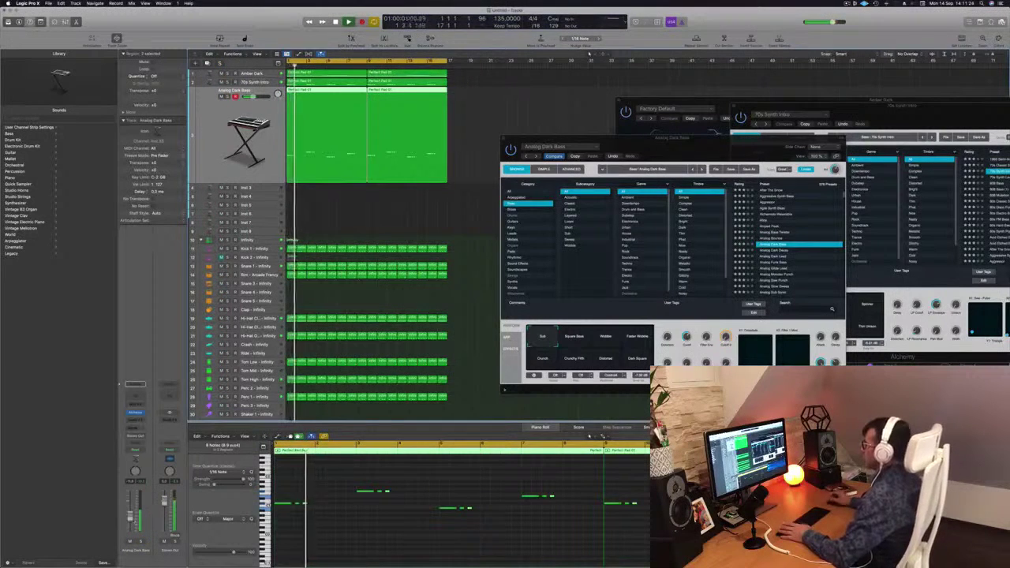
left_click_drag(770, 137, 958, 142)
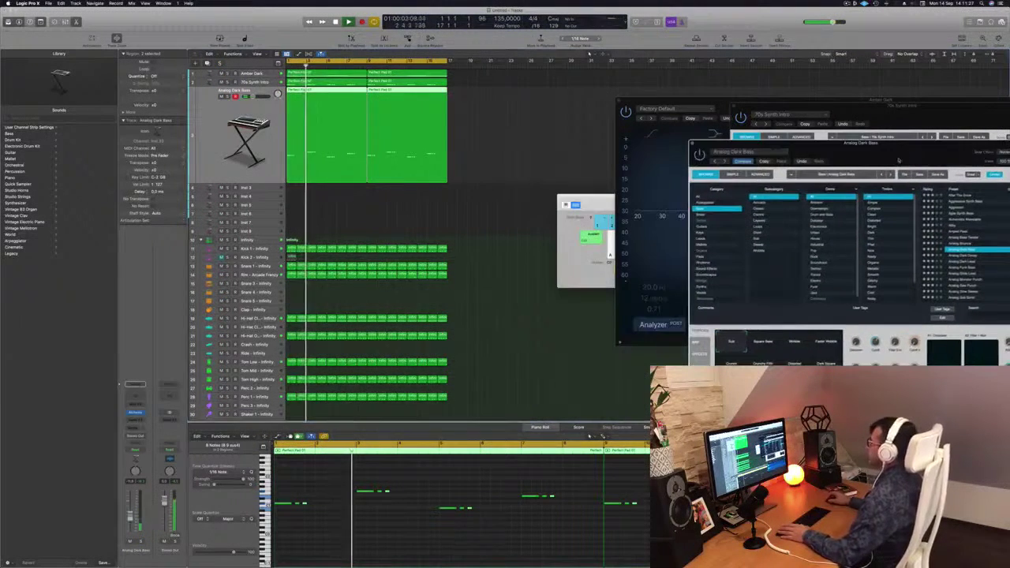
left_click(476, 215)
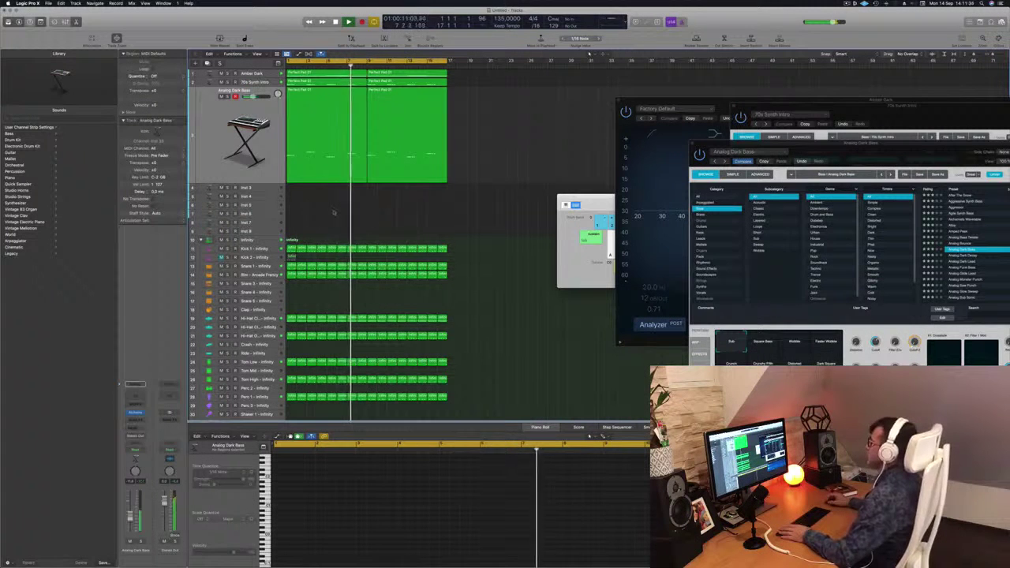
Step: Replay the loop with the Analog Dark Bass track muted and unmuted to judge its contribution to the mix
key("space")
key("space")
key("Return")
key("m")
key("Return")
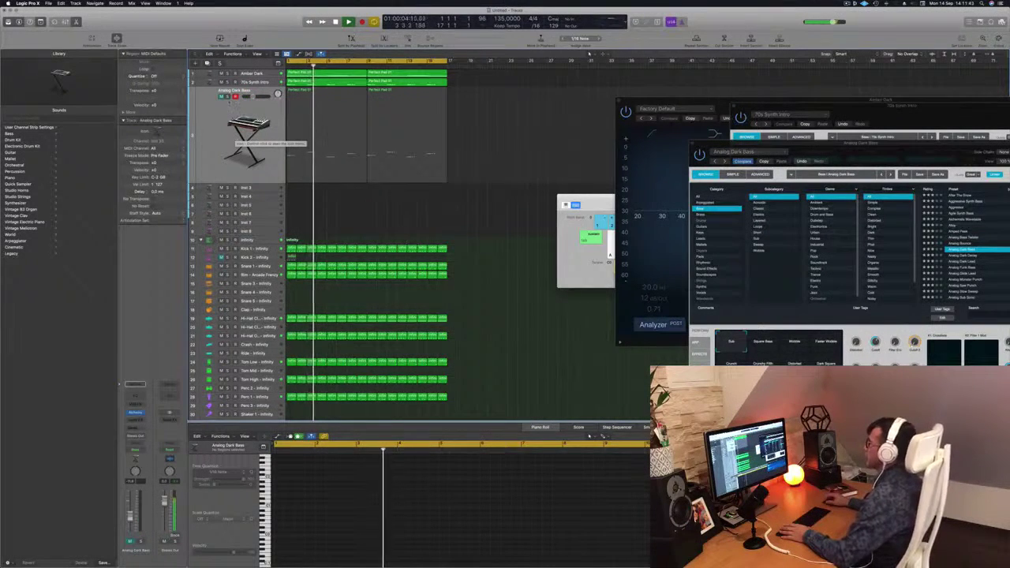
key("m")
key("Return")
left_click(221, 101)
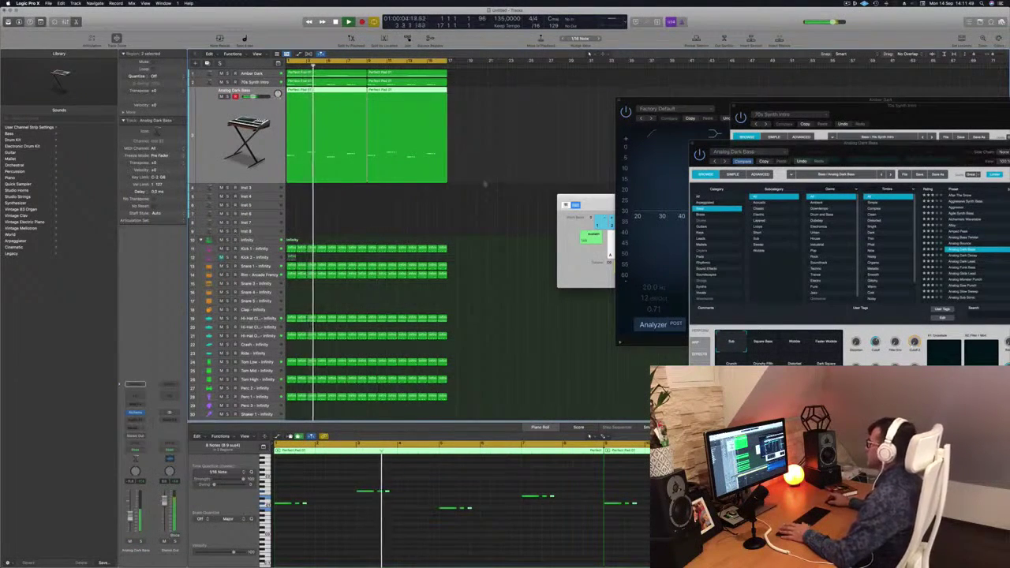
left_click(485, 162)
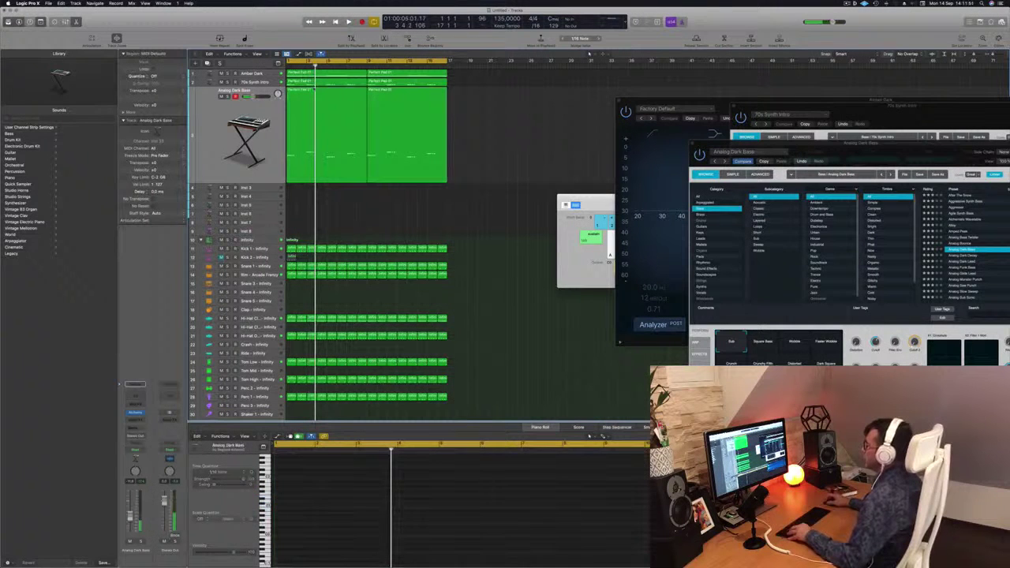
Step: Copy the first Analog Dark Bass region down to the Inst 3 track and select that track
left_click(309, 90)
left_click_drag(308, 91, 308, 189)
left_click(261, 191)
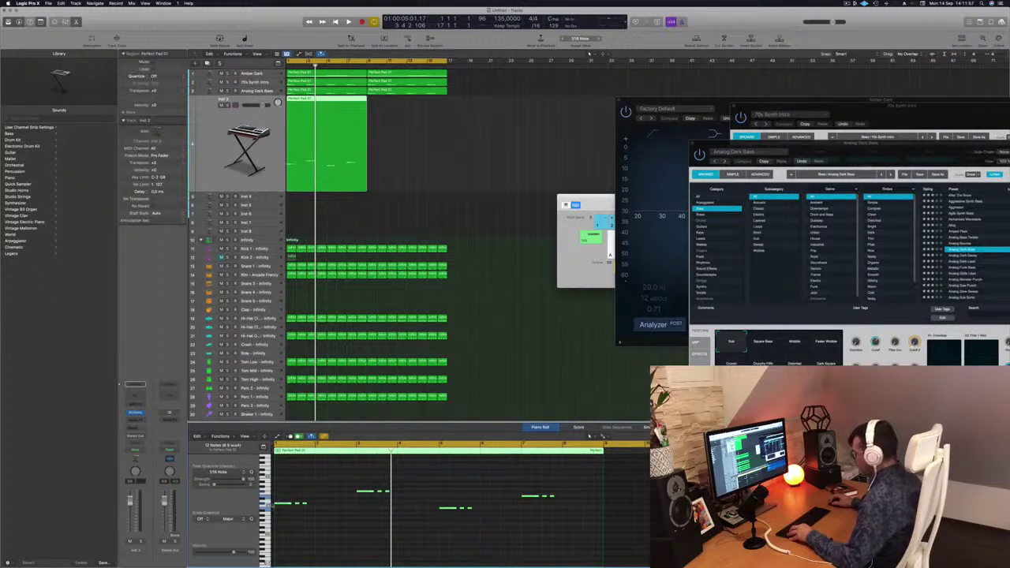
Step: Shift all notes of the copied Inst 3 region one bar later and play the result
left_click_drag(278, 504, 319, 505)
key("space")
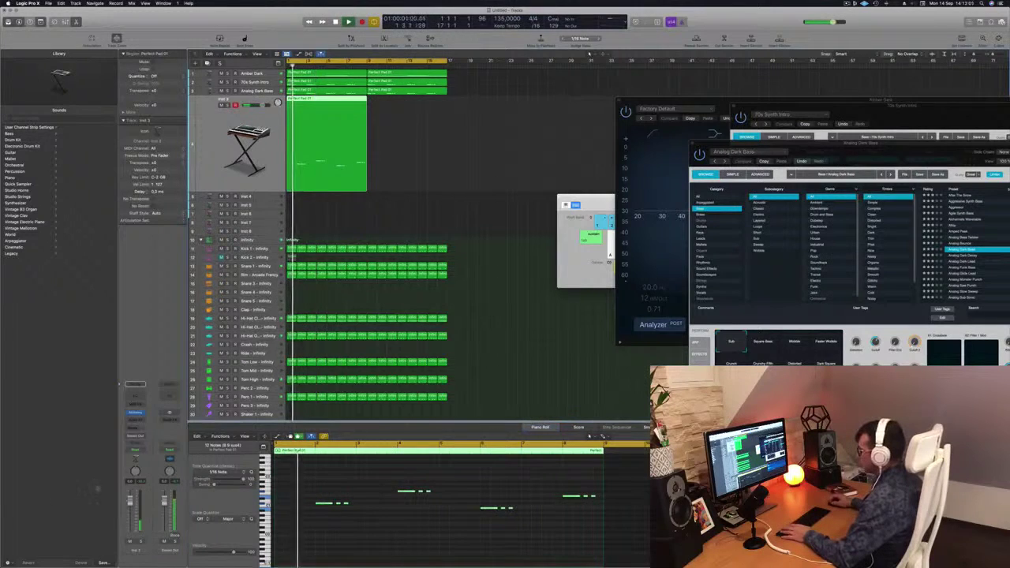
key("space")
key("space")
scroll(386, 529, "up", 3)
key("space")
Step: Duplicate the note groups in the Inst 3 region and move the first phrase's long note behind its two short notes
left_click_drag(353, 503, 647, 541)
key("super+Left")
mouse_move(350, 503)
left_mouse_down()
mouse_move(388, 507)
mouse_move(352, 504)
mouse_move(368, 513)
left_mouse_up()
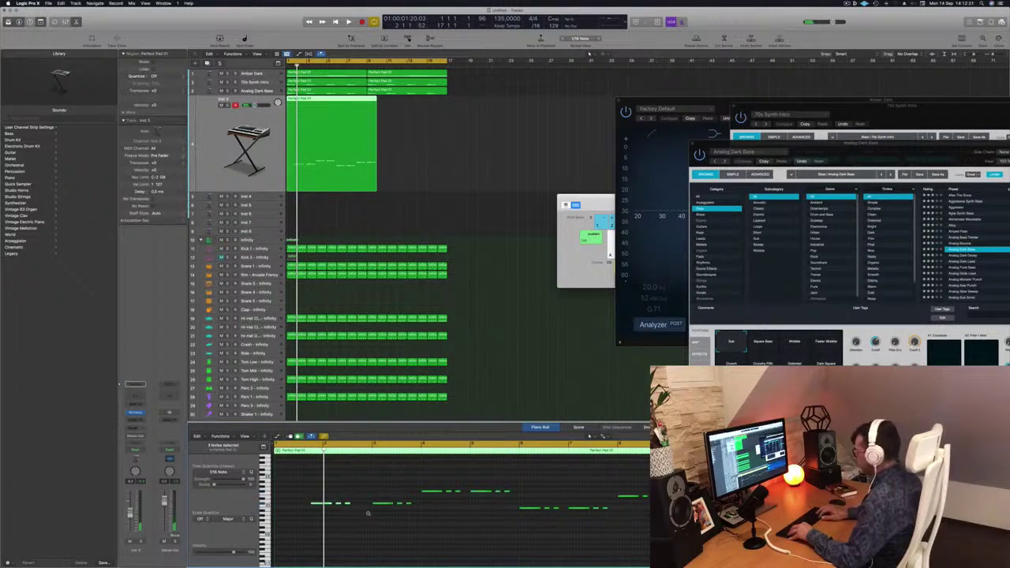
left_click(303, 504)
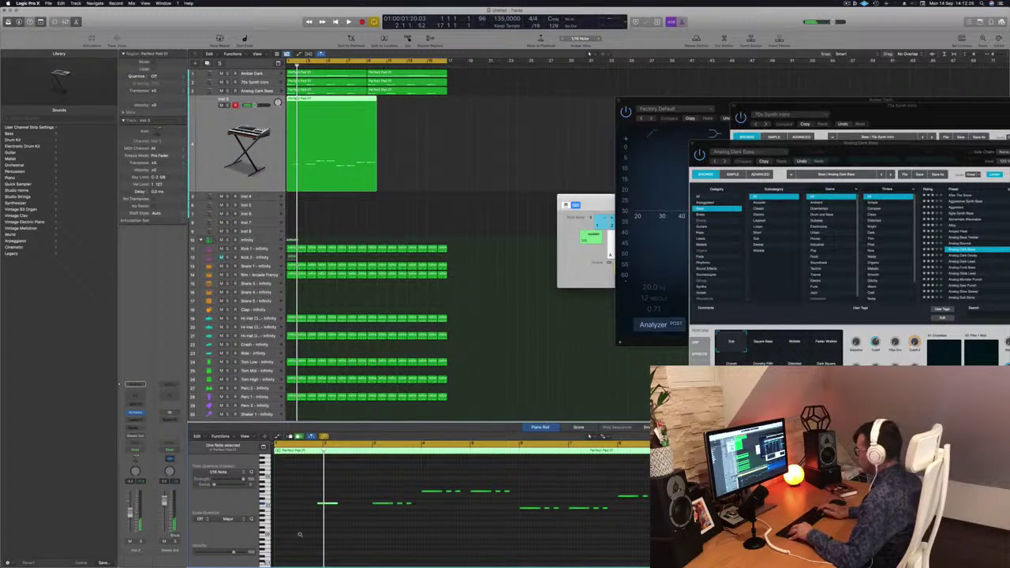
key("space")
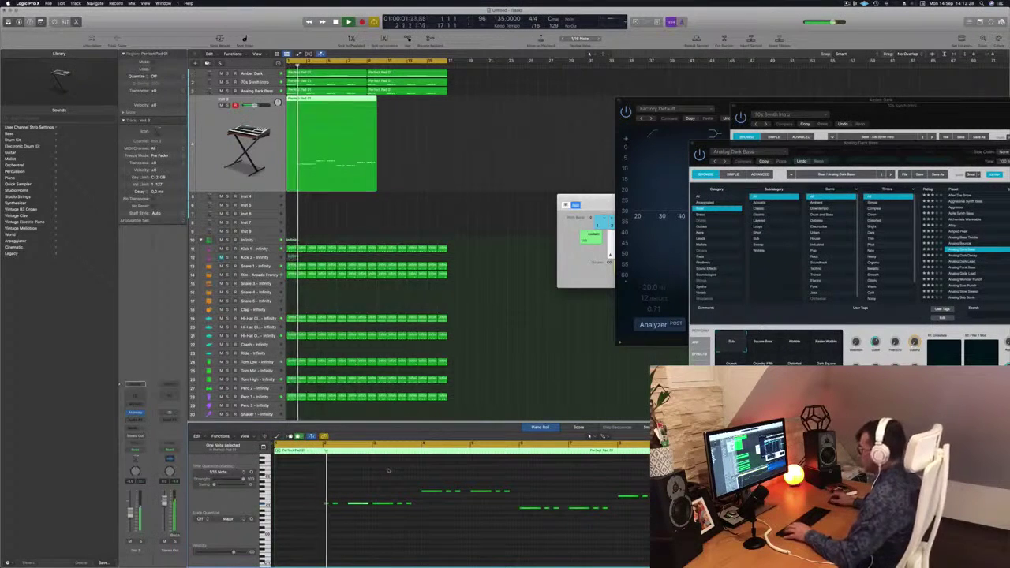
Step: Delete the duplicate three-note group following the first phrase and play the reworked phrase
key("space")
key("space")
left_click_drag(380, 489, 435, 523)
left_click_drag(373, 493, 409, 515)
key("space")
key("space")
key("space")
key("space")
Step: Rework the second, third and fourth phrases by moving each long note after its two short notes, deleting the second and third phrases' duplicate groups
key("super+Left")
scroll(378, 491, "left", 2)
scroll(376, 492, "right", 4)
scroll(376, 491, "right", 2)
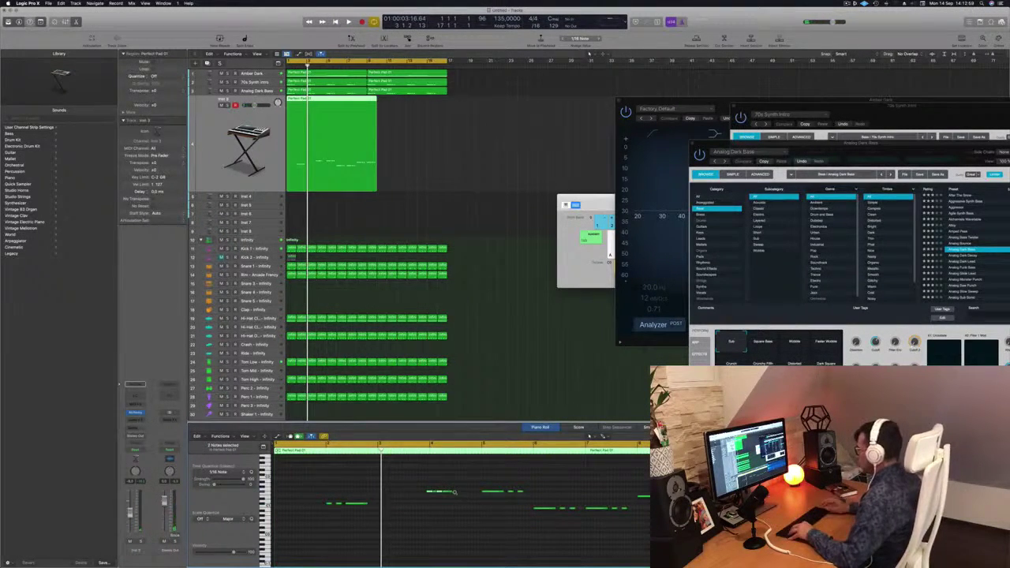
scroll(446, 499, "up", 3)
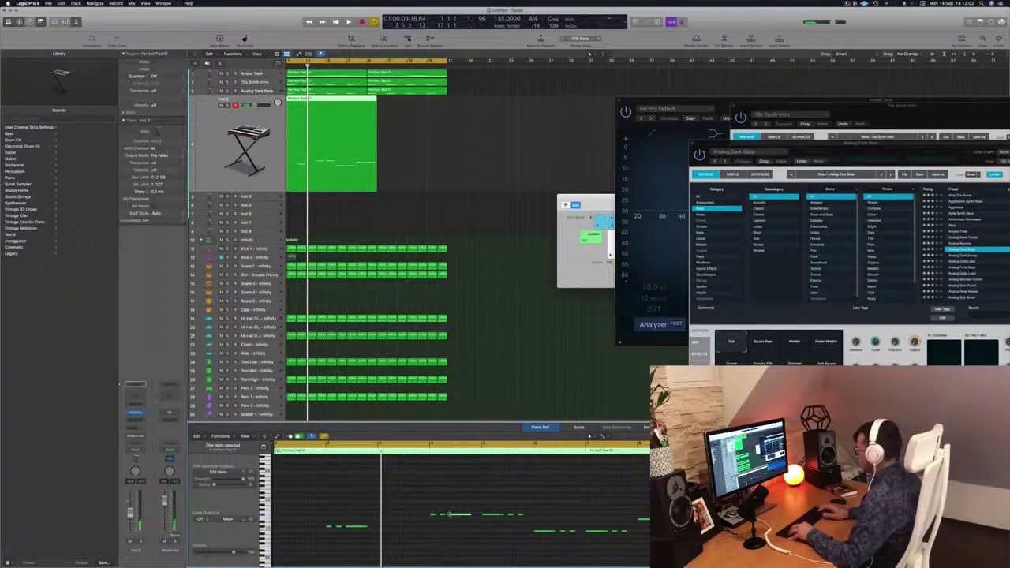
key("space")
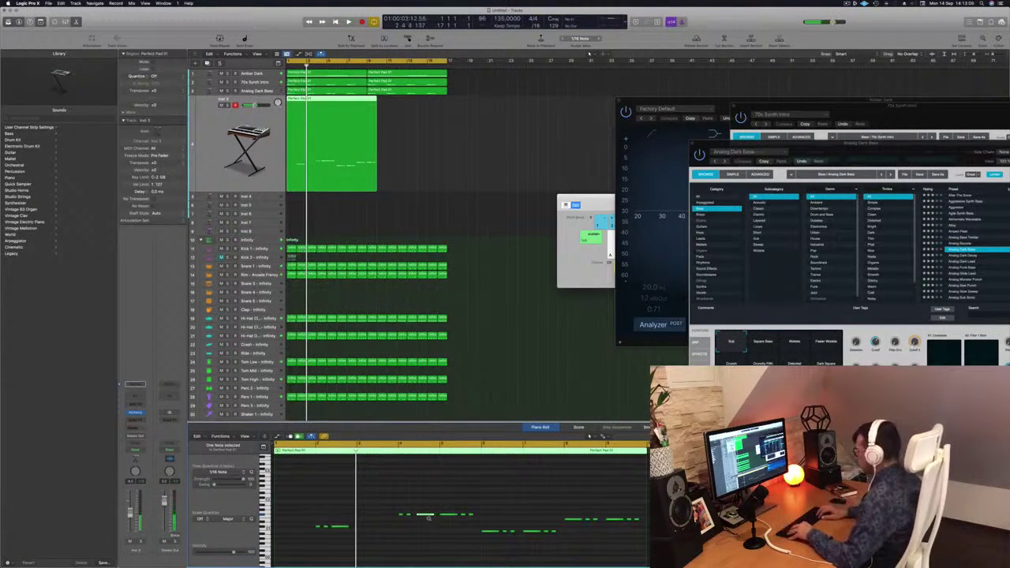
key("Return")
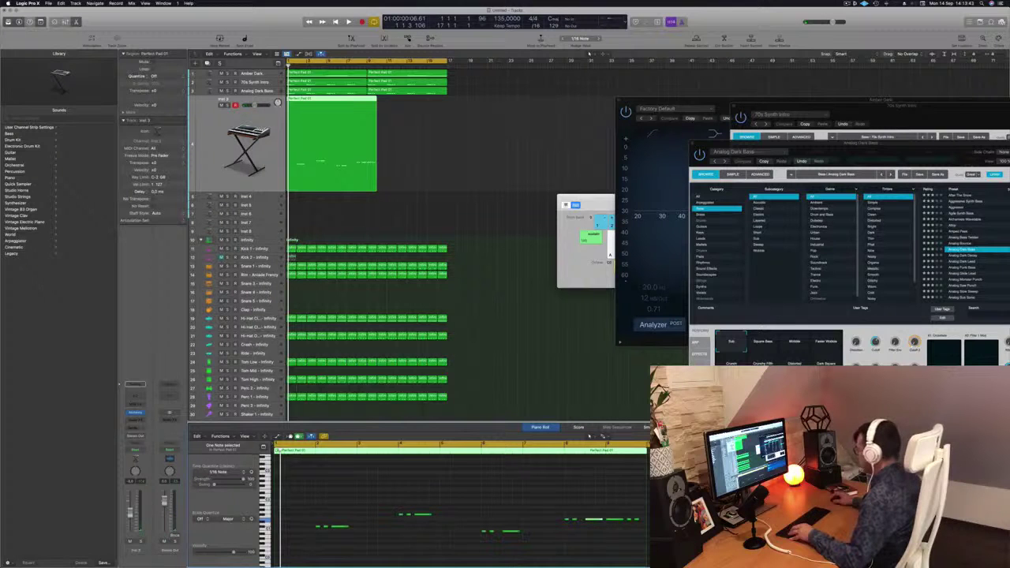
Step: Play the arrangement and open Alchemy on the Inst 3 track, limiting its presets to the Bass category
key("space")
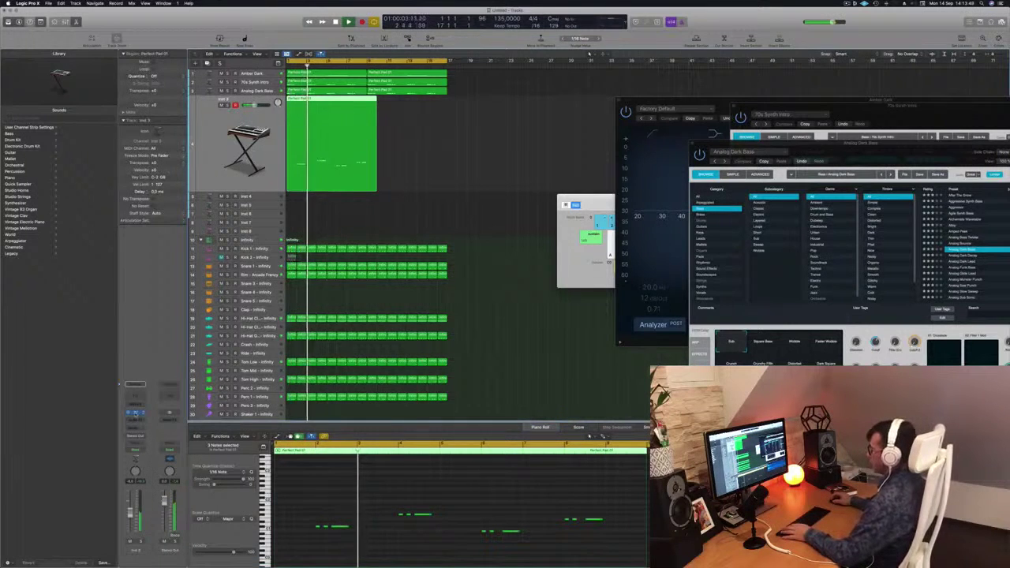
left_click(135, 413)
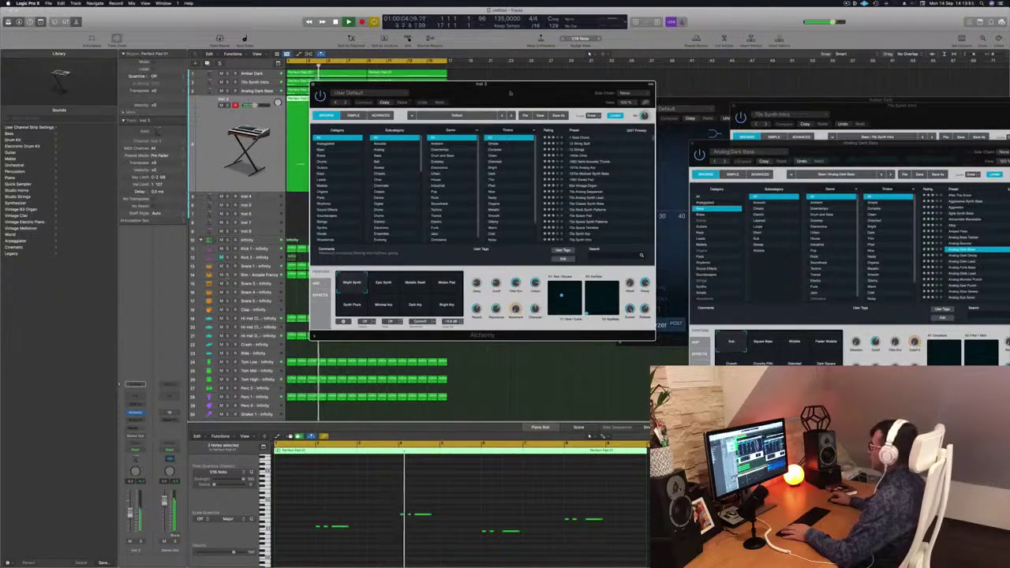
left_click_drag(510, 90, 478, 112)
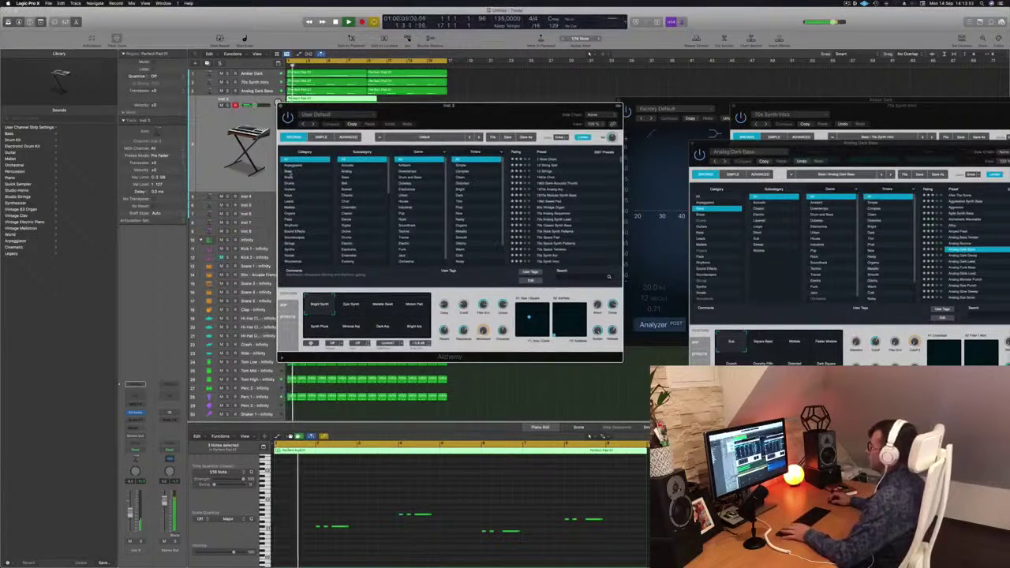
left_click(290, 172)
scroll(559, 205, "down", 15)
Step: Audition Alchemy bass presets on the Inst 3 track, including Deep Electro Bass Pattern, Deep Fried Jungle and Deep Plucks
left_click(558, 206)
left_click_drag(491, 116, 561, 174)
left_click(624, 269)
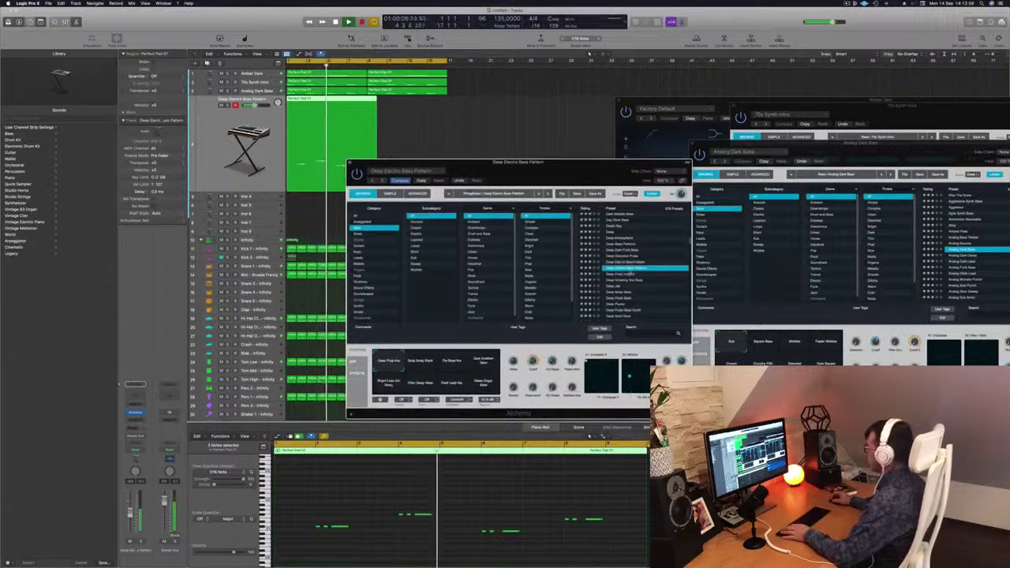
left_click(629, 275)
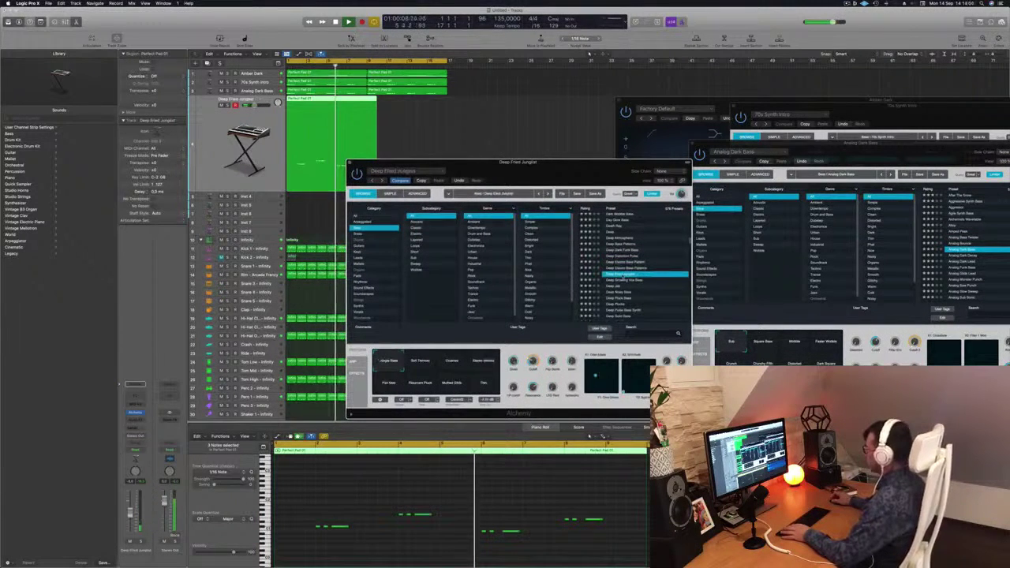
key("space")
key("space")
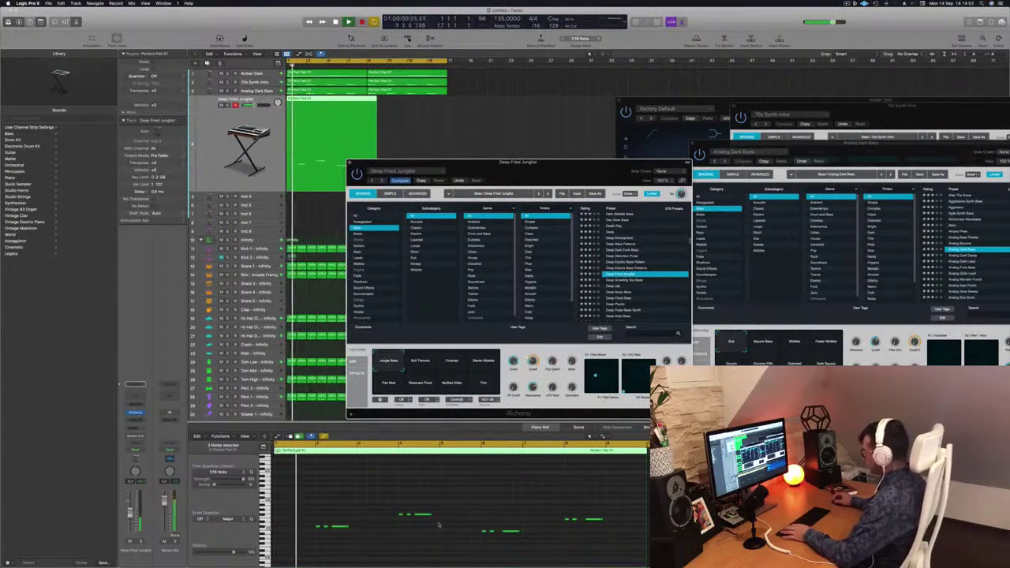
left_click(611, 293)
key("space")
key("space")
left_click(615, 305)
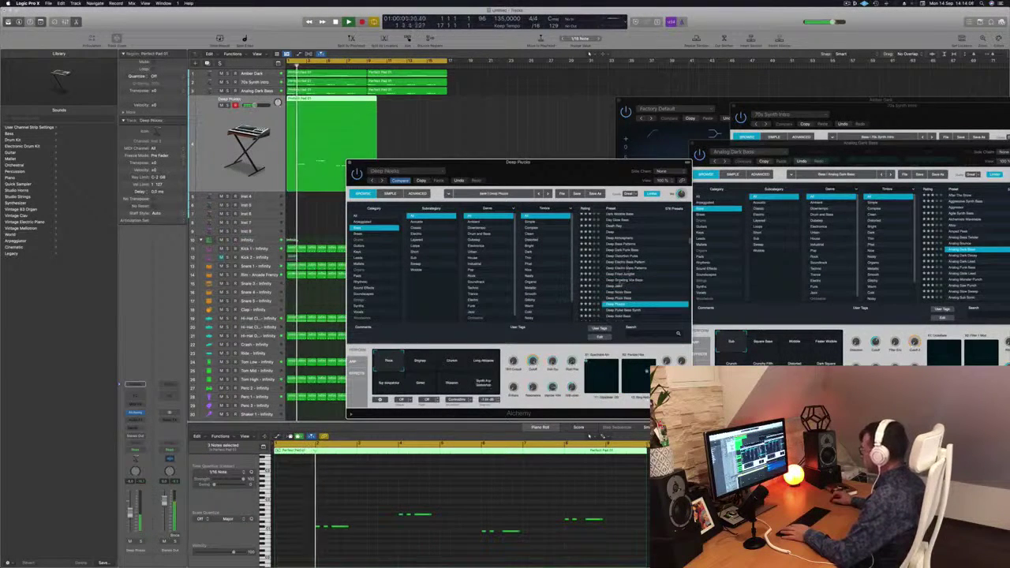
left_click_drag(580, 168, 635, 105)
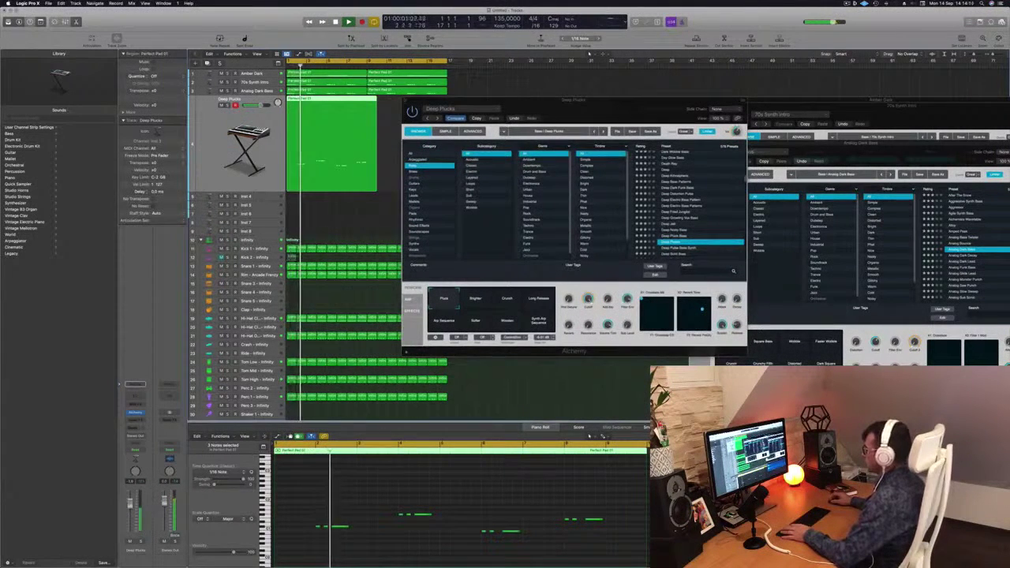
Step: Try Deep Pulse Bass Synth and load the Deep Solid Bass preset for the answering phrase
scroll(692, 211, "down", 3)
left_click(685, 195)
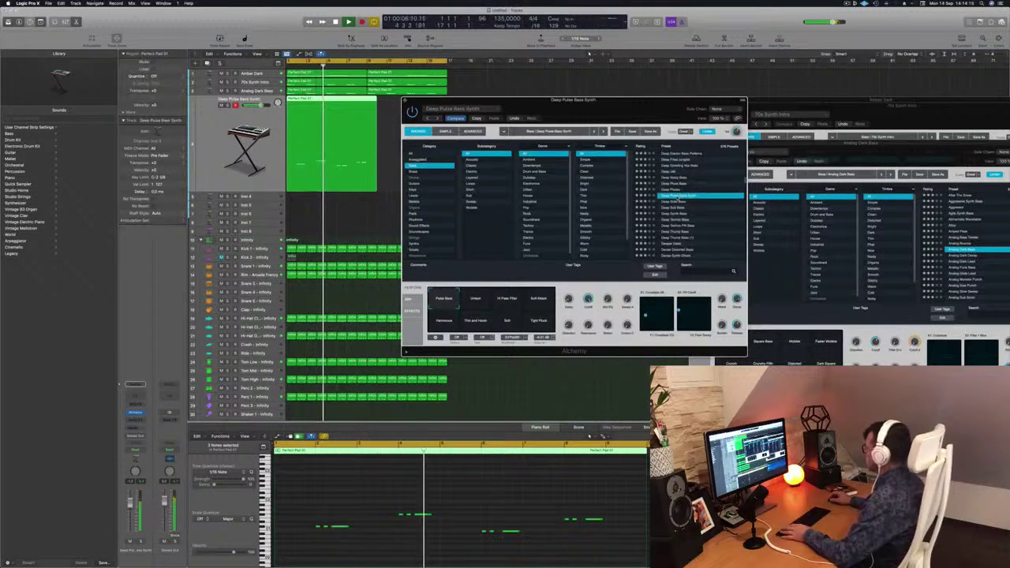
left_click(677, 202)
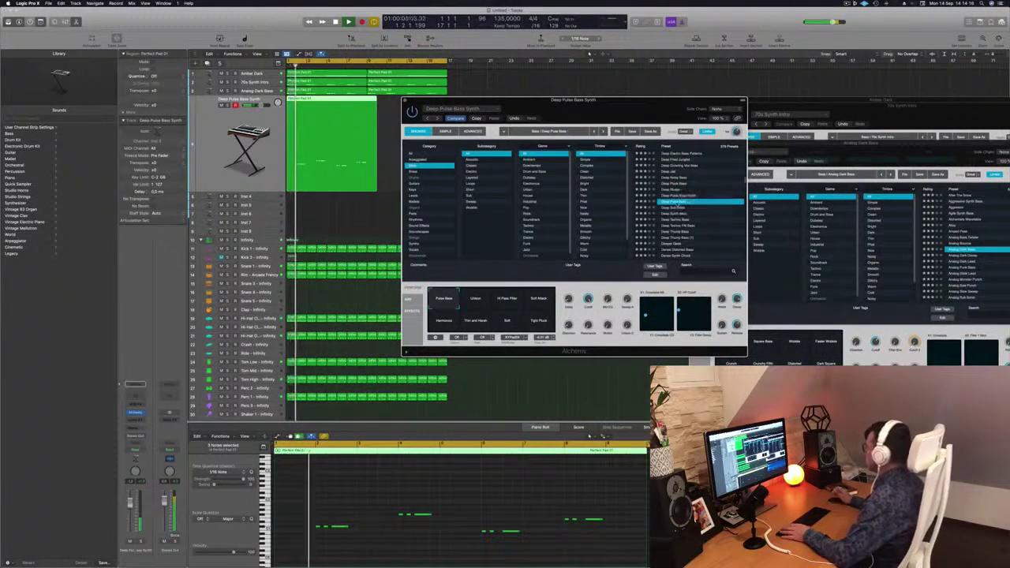
left_click_drag(631, 100, 675, 101)
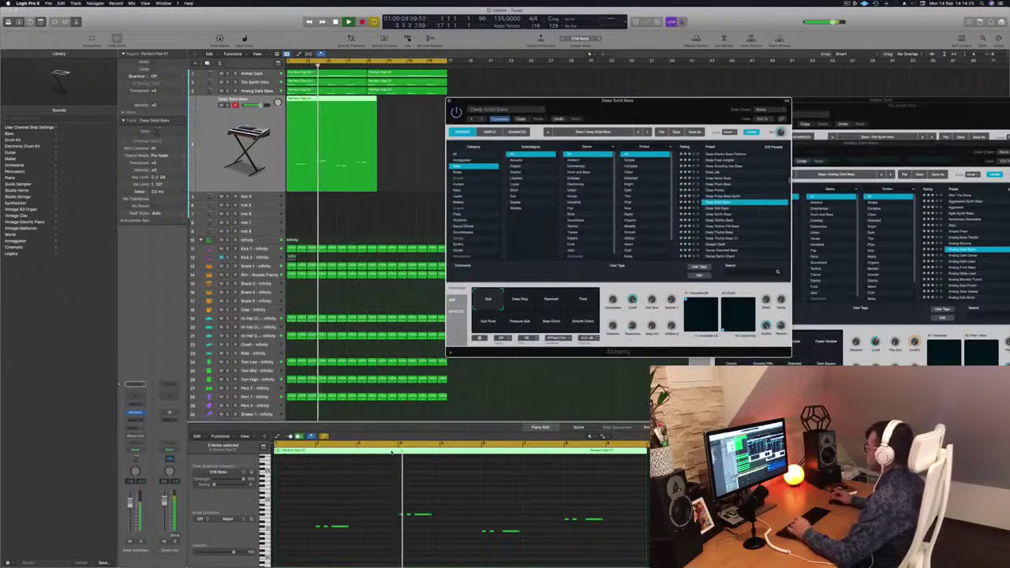
Step: Move the long notes of the third and fourth phrases slightly earlier, closer to their short notes, and replay the section
left_click_drag(358, 511, 341, 540)
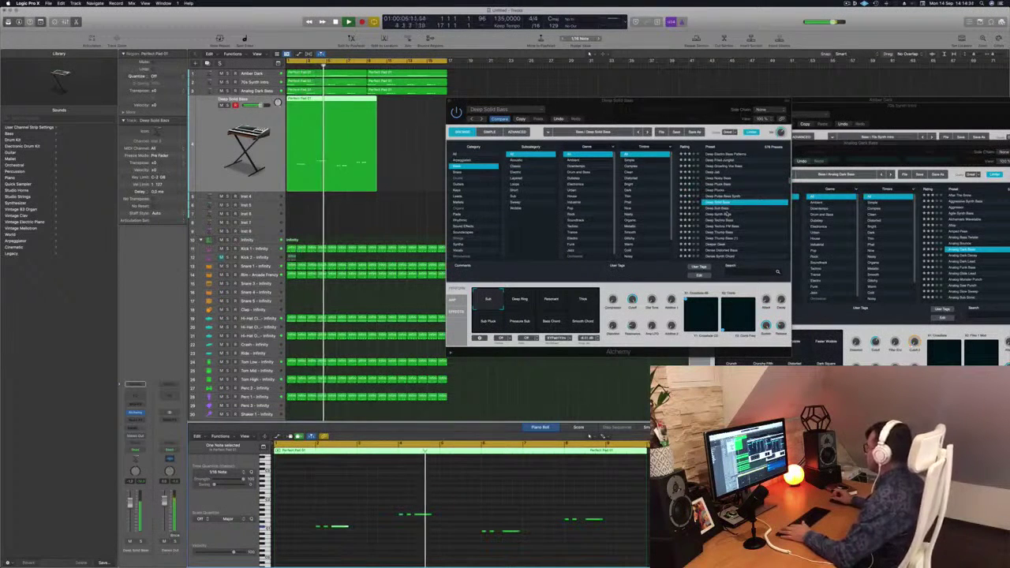
left_click_drag(701, 110, 754, 145)
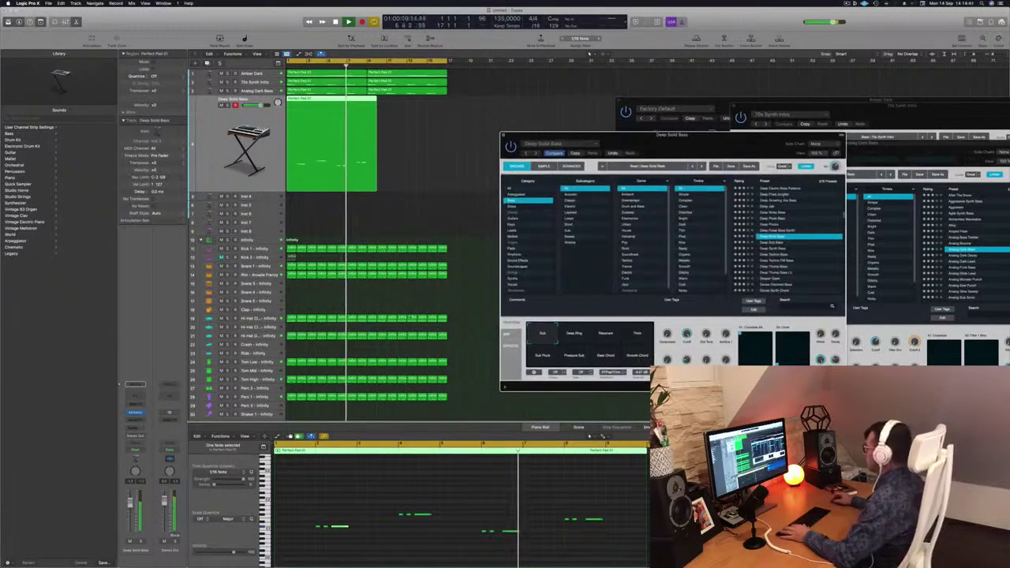
key("space")
left_click_drag(514, 518, 515, 560)
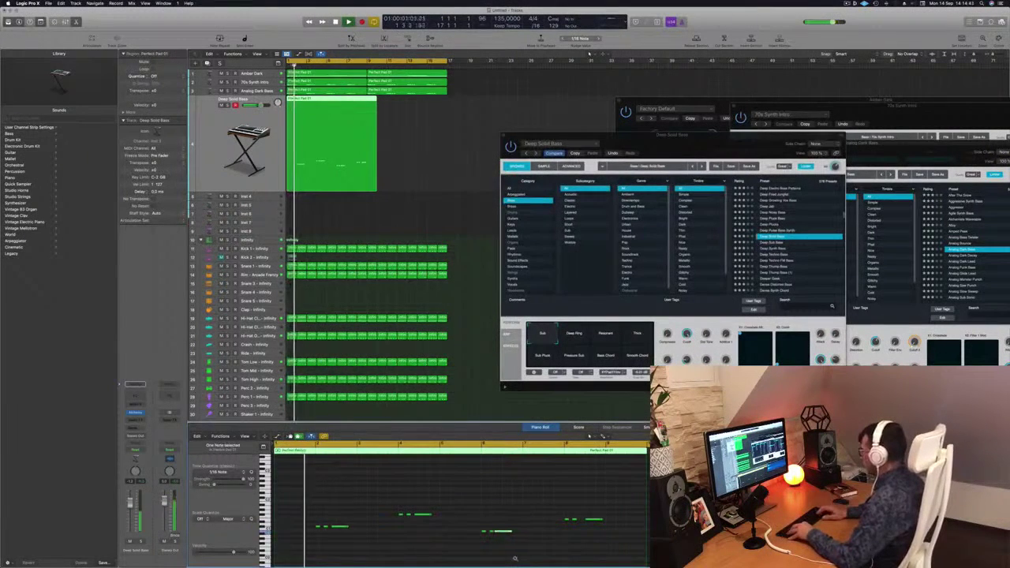
left_click_drag(599, 498, 602, 543)
key("space")
key("space")
key("alt+Left")
key("alt+Left")
key("space")
key("space")
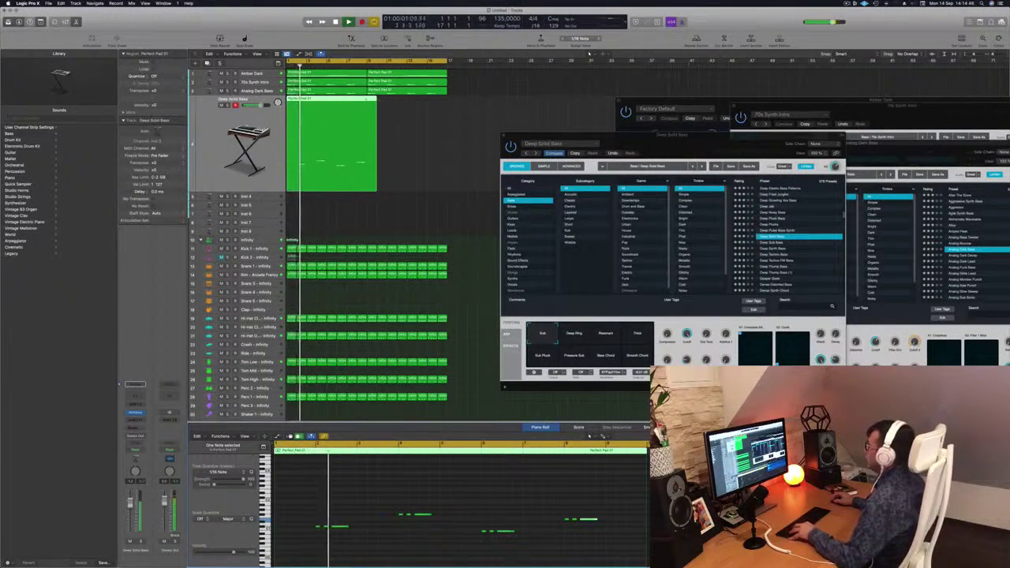
Step: Trim the Deep Solid Bass track's region to end at bar 9 and copy it to start at bar 9
left_click(367, 100, "super")
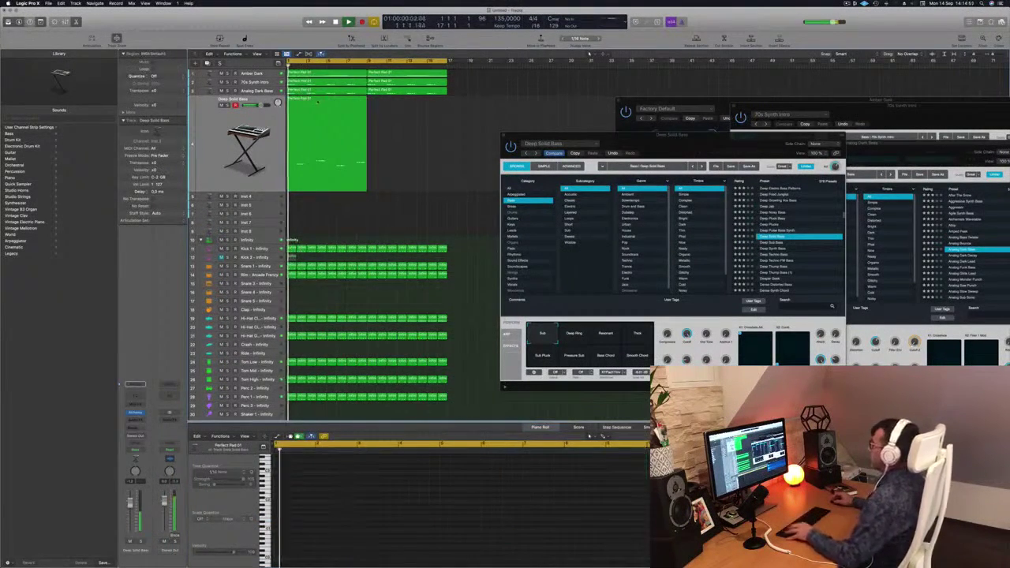
left_click_drag(321, 110, 399, 109)
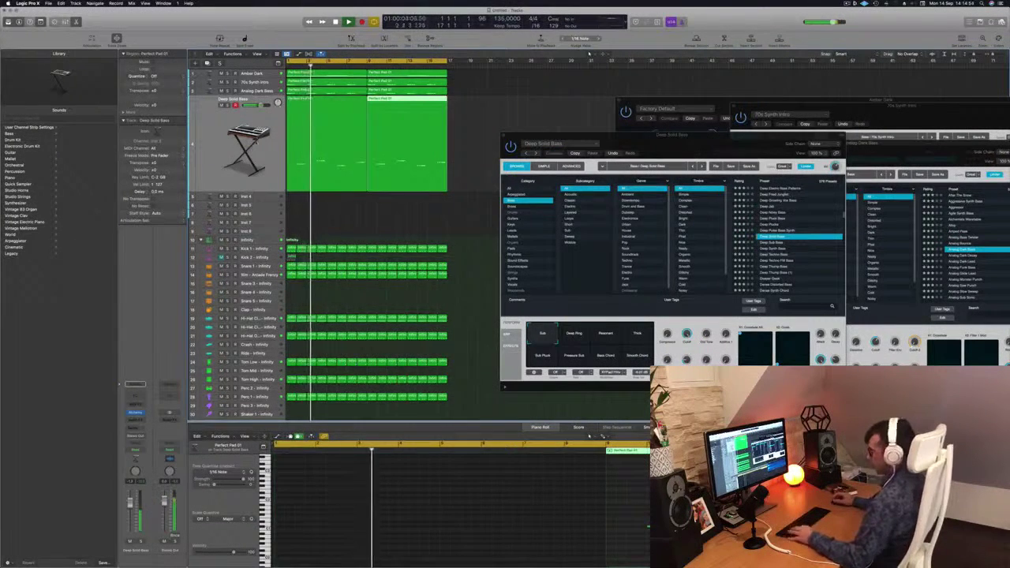
Step: Rename all regions in the project after their tracks
key("super+a")
right_click(316, 119)
left_click(334, 124)
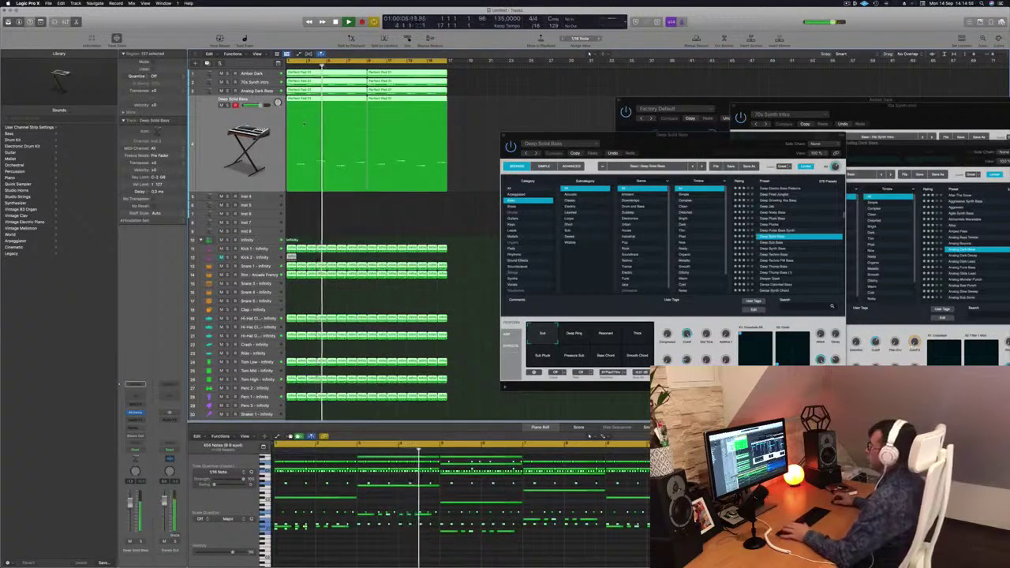
left_click(236, 120)
key("Return")
Step: Duplicate the Deep Solid Bass track and copy its first region onto the new track at bar 1
left_click(208, 64)
key("space")
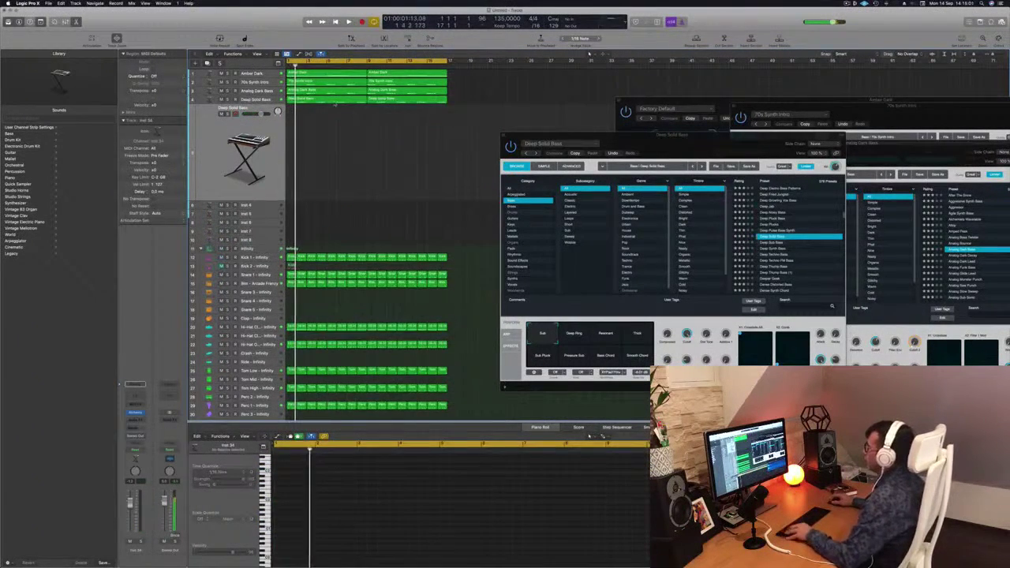
left_click(333, 101)
left_click_drag(333, 101, 332, 118)
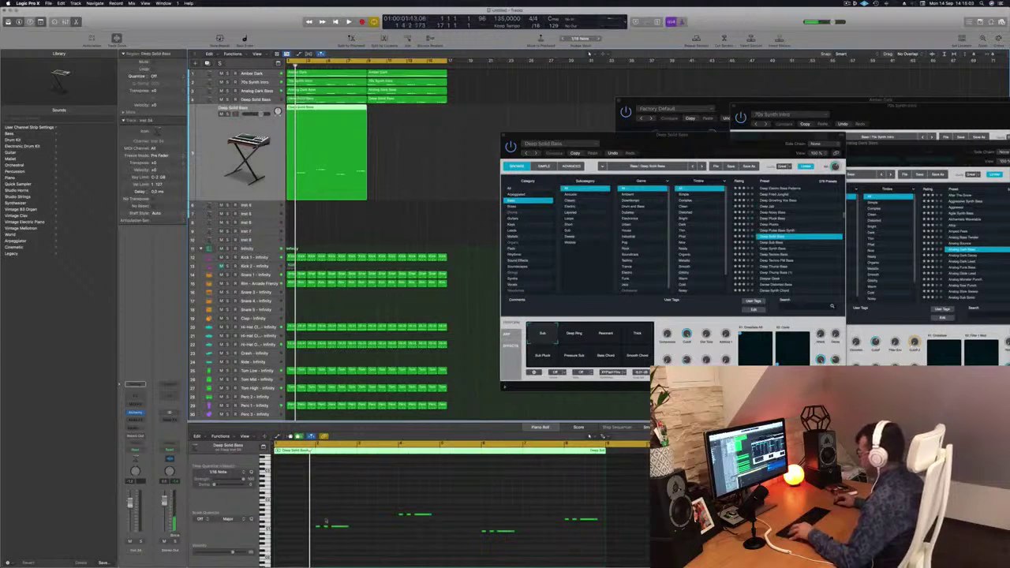
Step: Delete the short notes from the copied region, raise the four long notes an octave and play the result
left_click_drag(301, 519, 324, 539)
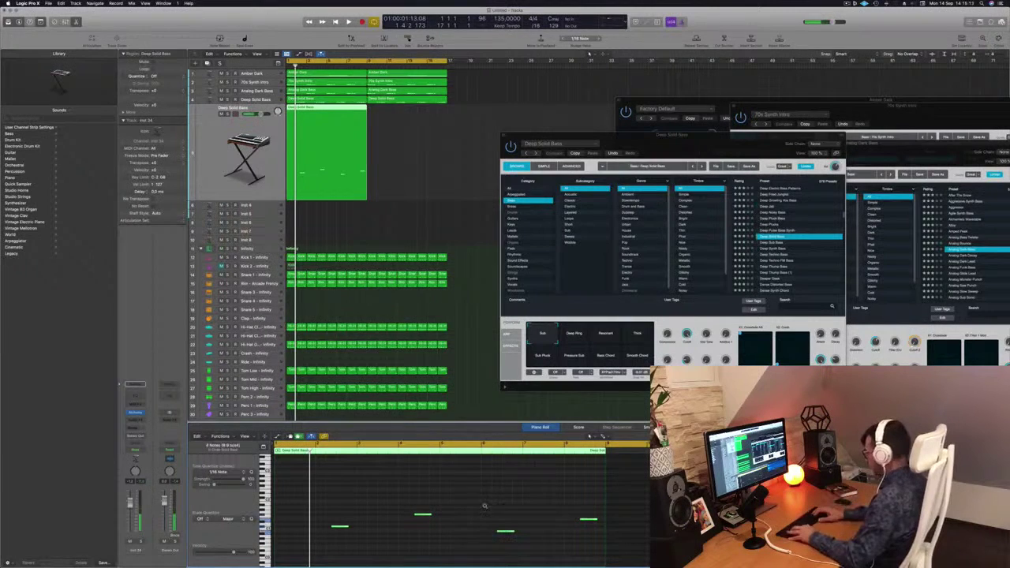
key("space")
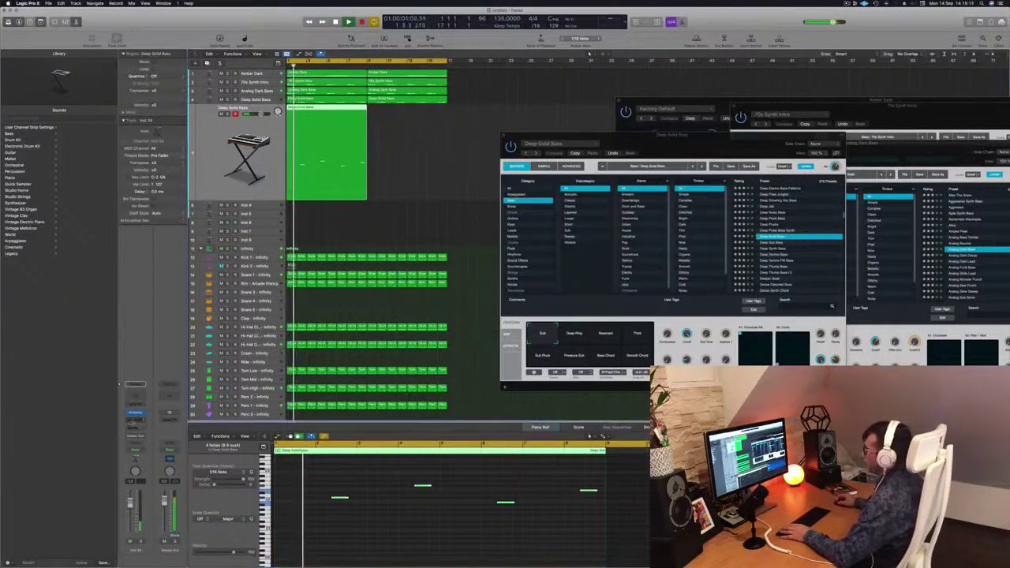
Step: Open Alchemy on the duplicated track and try the Deeper Geek bass preset from the start of the song
left_click(135, 413)
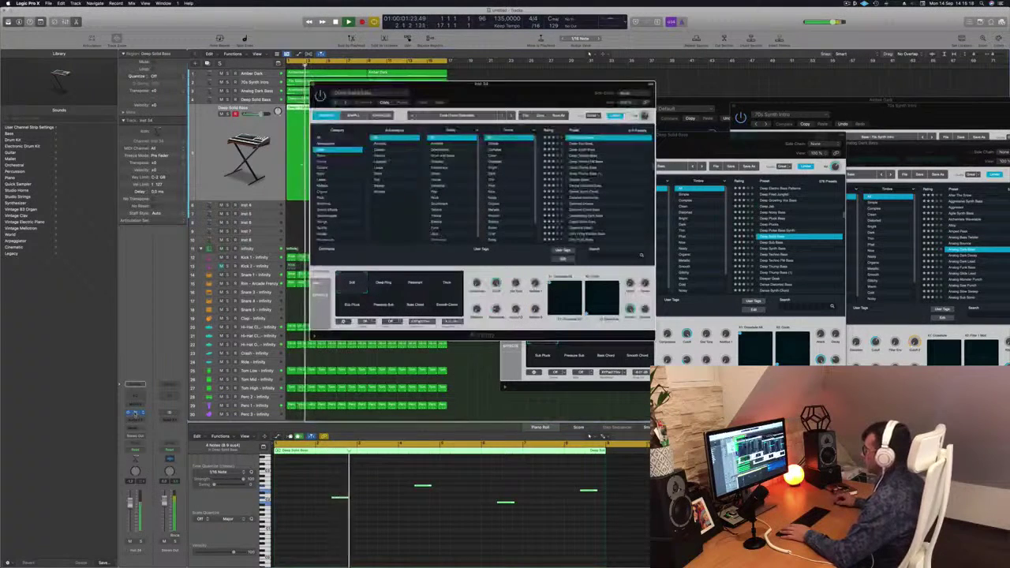
left_click_drag(394, 86, 543, 115)
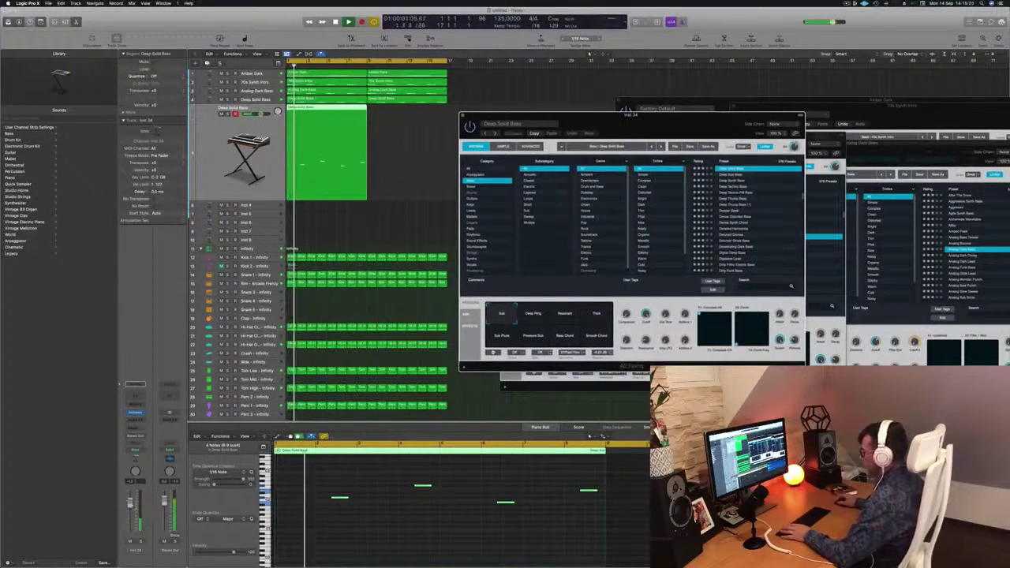
left_click(741, 212)
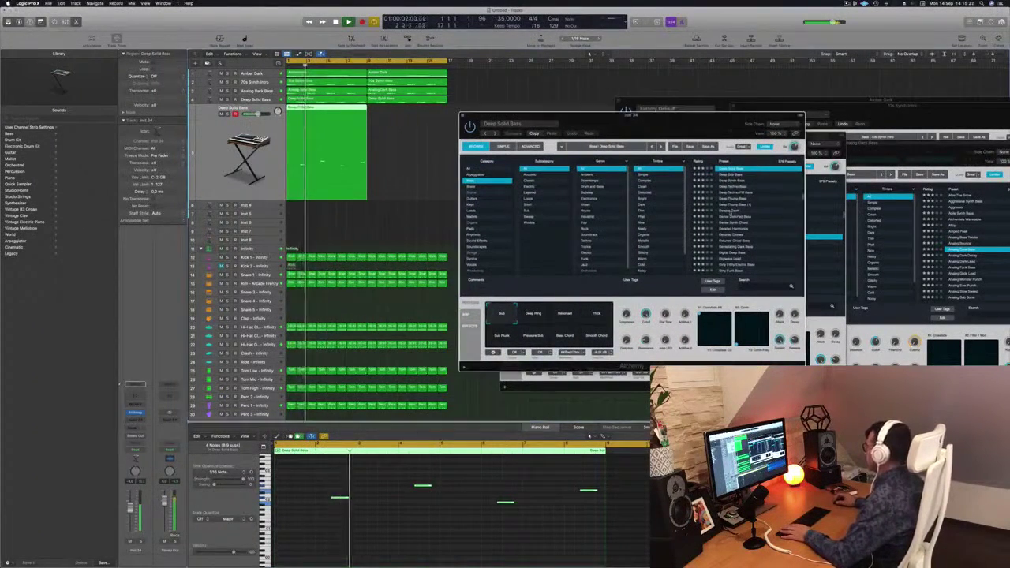
left_click_drag(633, 123, 641, 112)
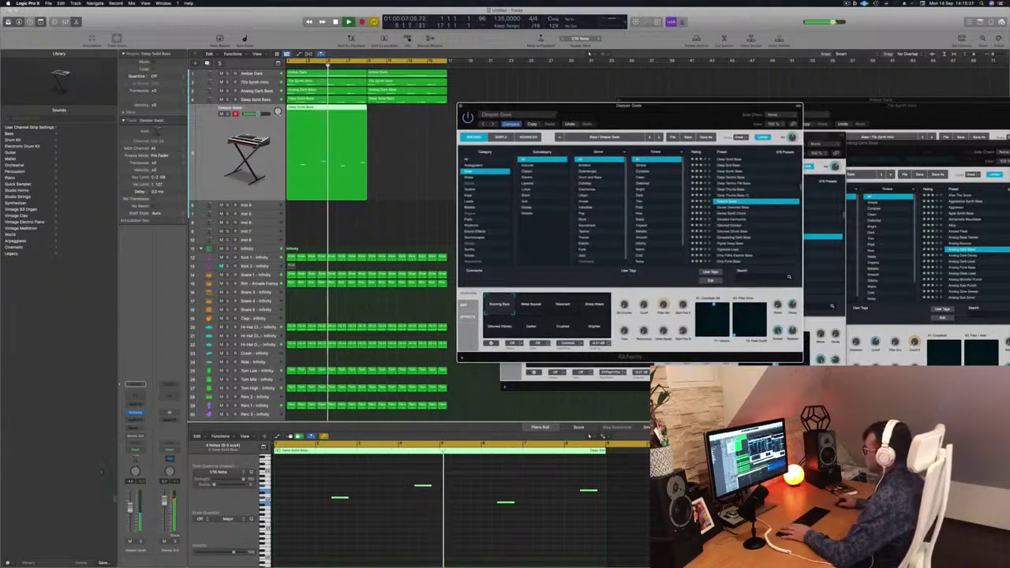
left_click(288, 66)
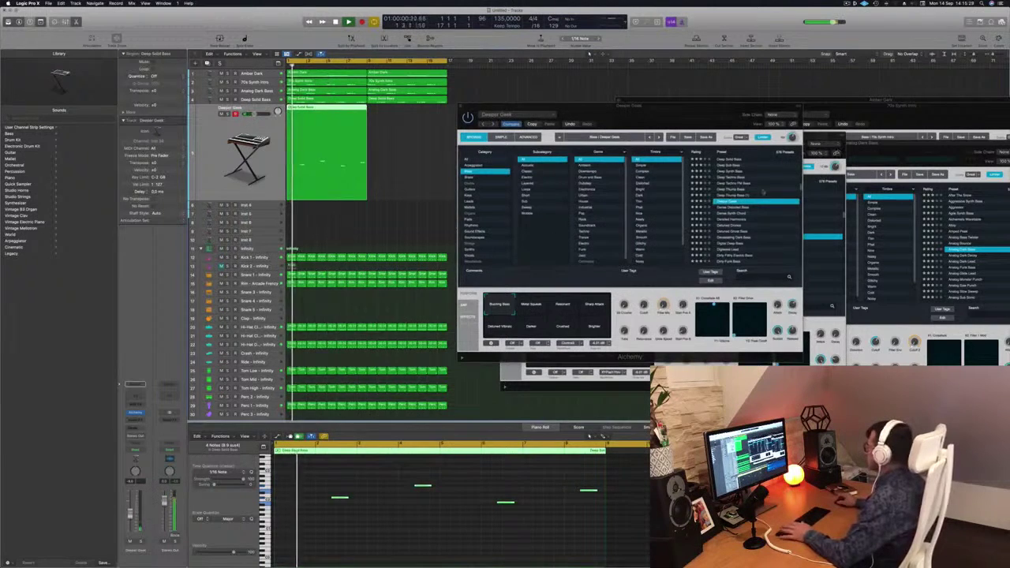
Step: Audition the bass presets Detuned Drones, Detuned Ghost Bass, Devastating Dark Bass and Dirty Wobble on the duplicated track
left_click(730, 226)
left_click(730, 226)
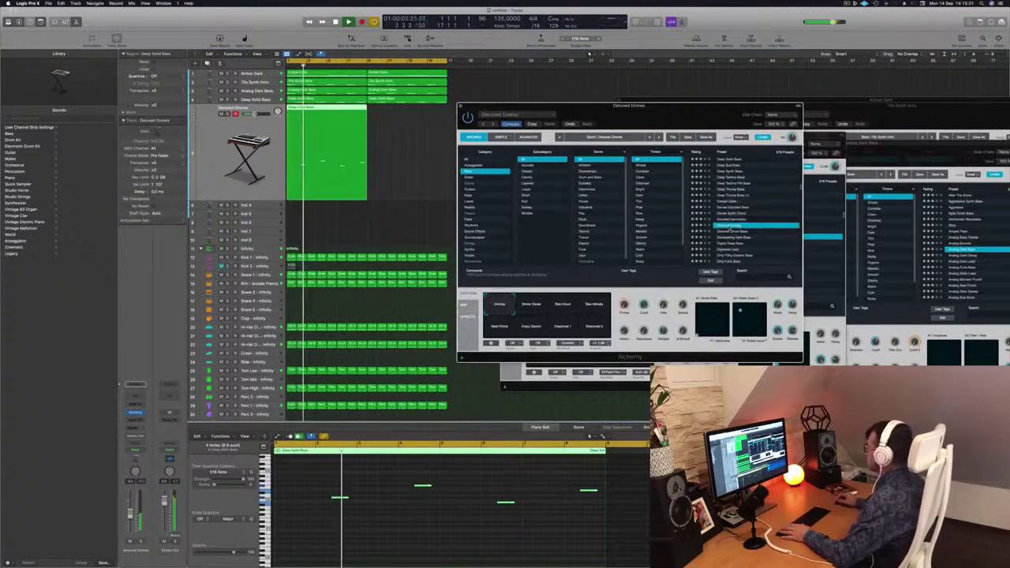
left_click(731, 232)
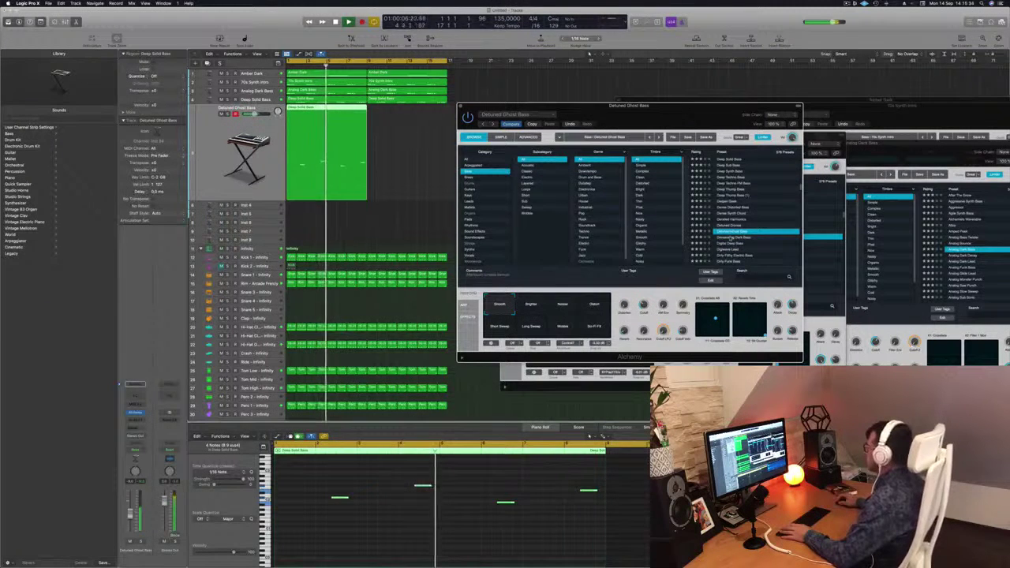
left_click(731, 237)
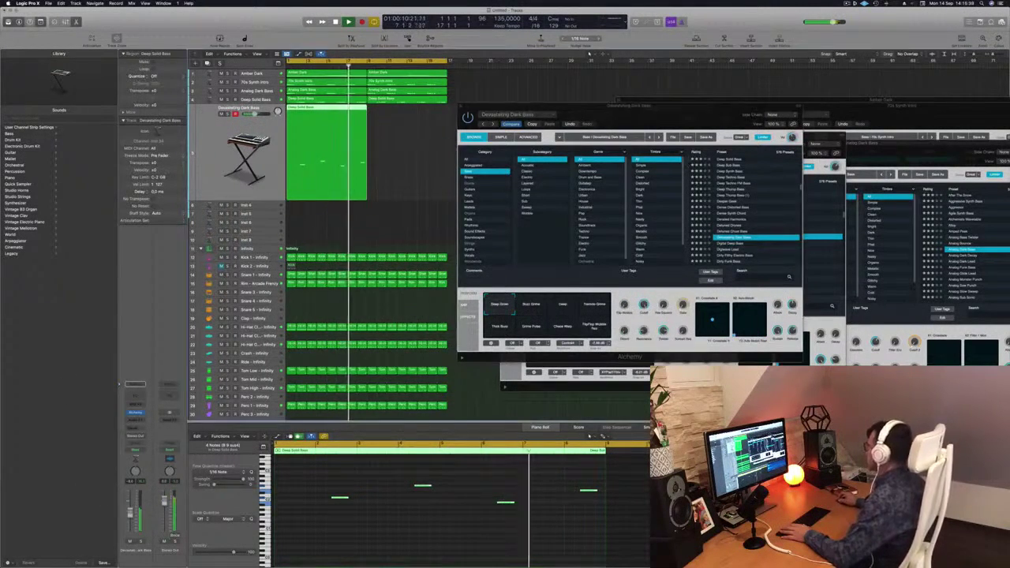
left_click_drag(710, 105, 683, 69)
scroll(735, 174, "down", 4)
left_click(694, 182)
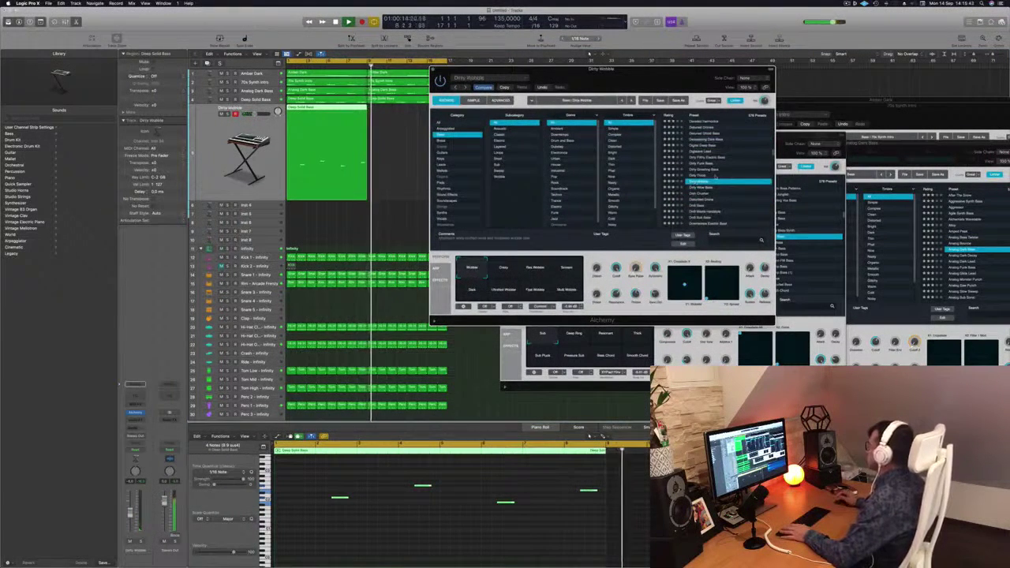
Step: Replay from the beginning and copy the long-note region on the duplicated track to bar 9
key("space")
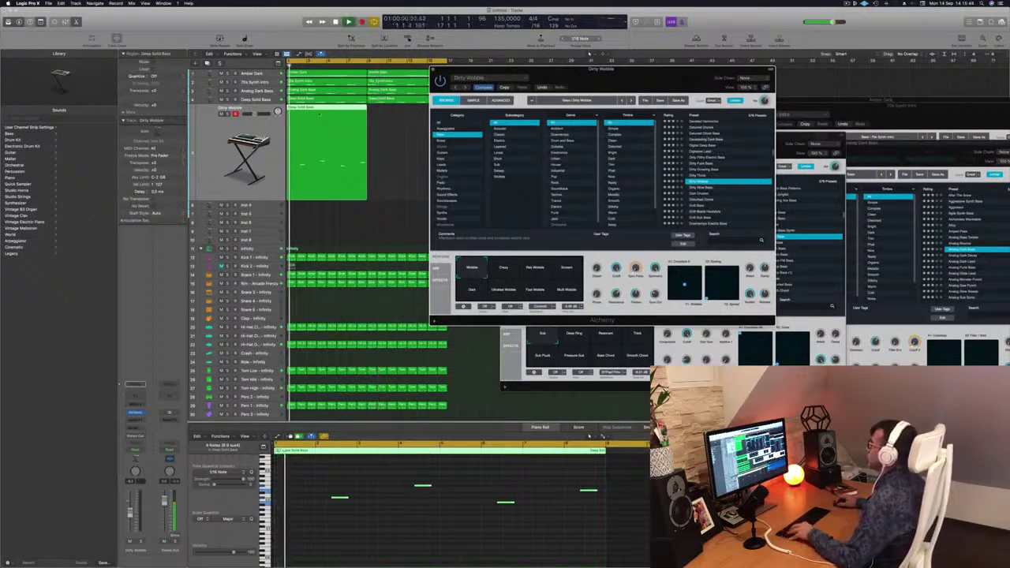
left_click_drag(317, 108, 397, 117)
left_click_drag(490, 70, 507, 67)
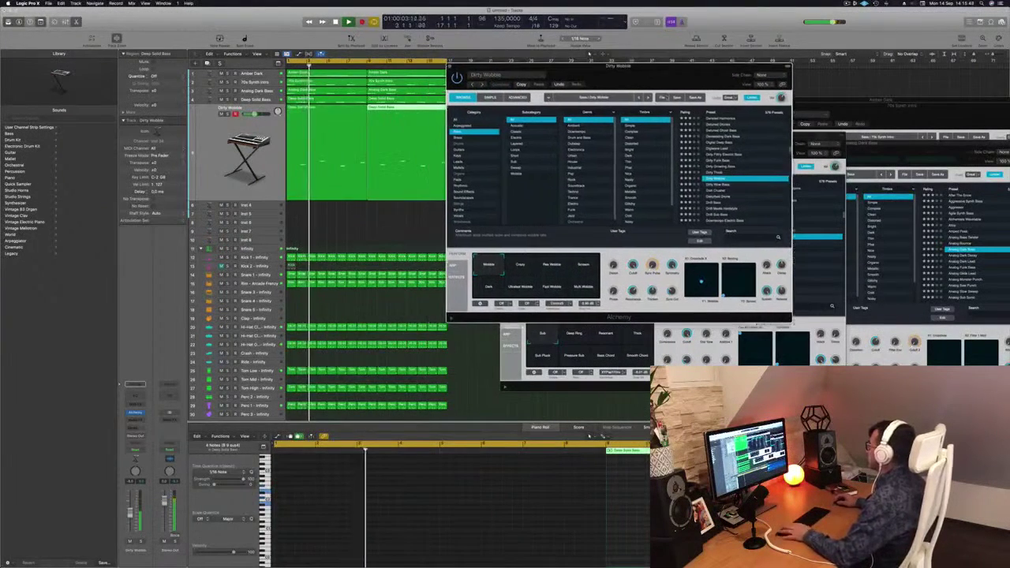
Step: Audition Dirt Crusher and Disturbed Drone on the duplicated track, and load the 1963 Semi-Acoustic Thumb preset
left_click(719, 190)
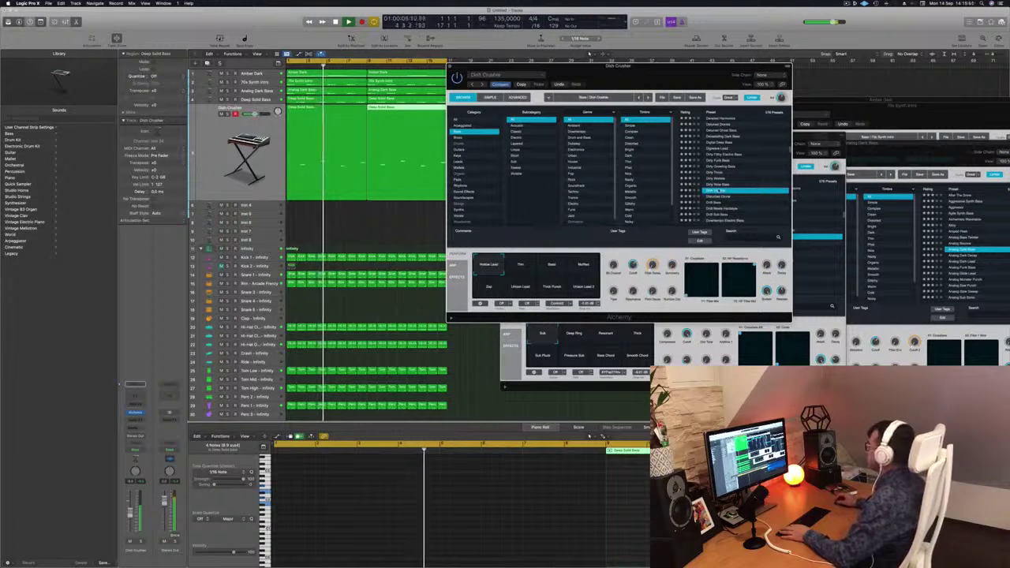
left_click(724, 197)
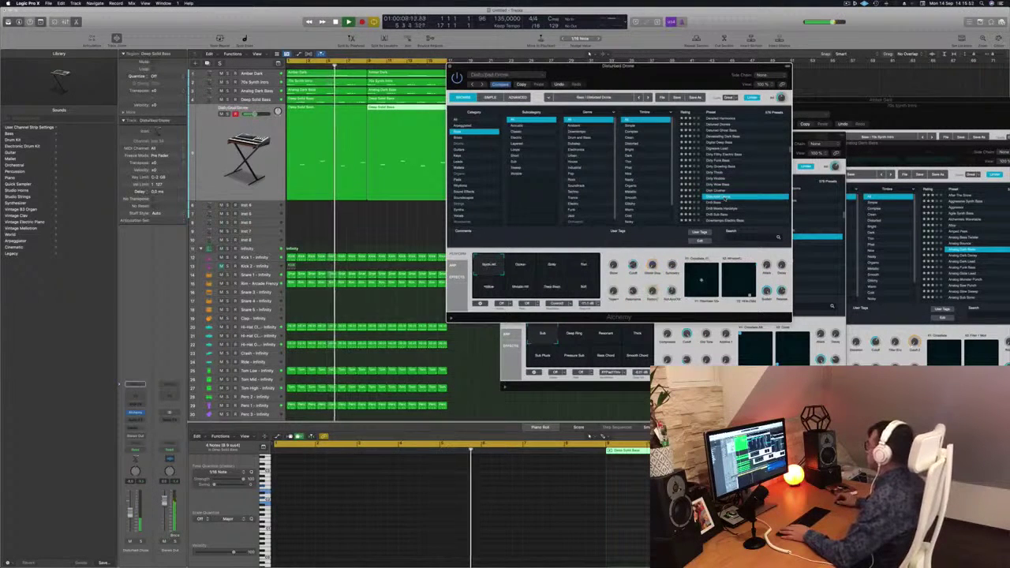
scroll(730, 193, "down", 2)
scroll(739, 181, "up", 10)
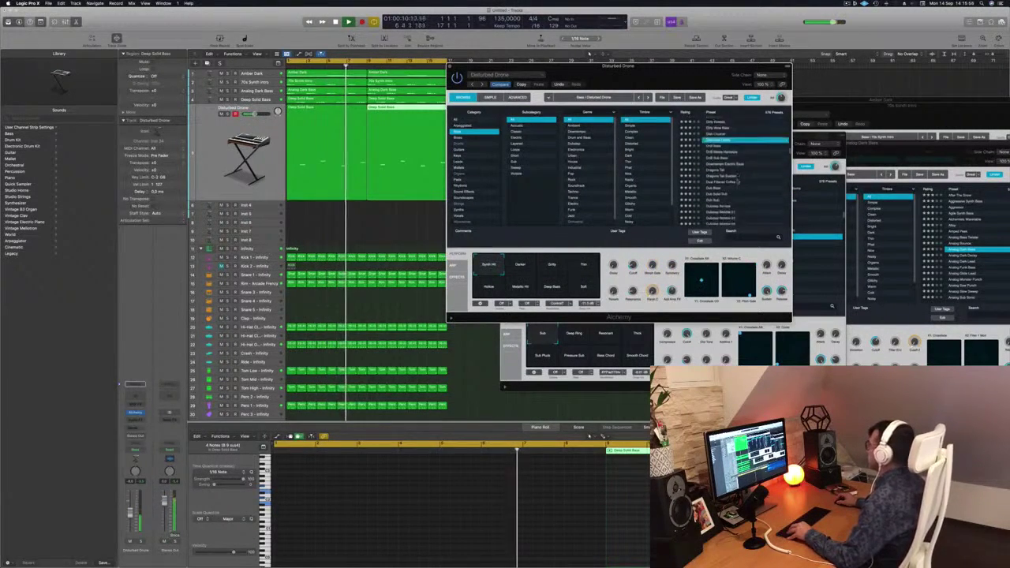
scroll(743, 183, "up", 5)
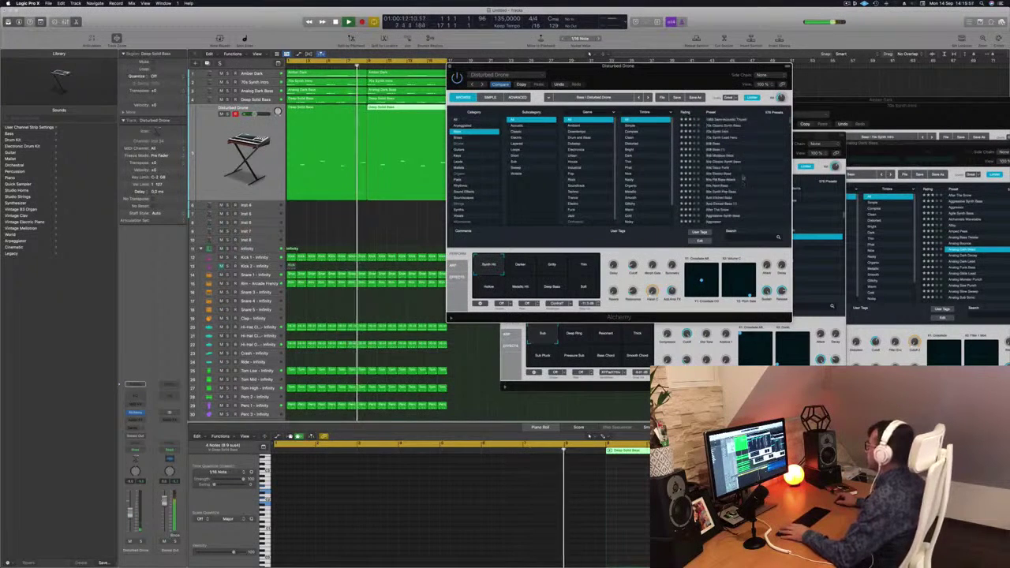
left_click(719, 123)
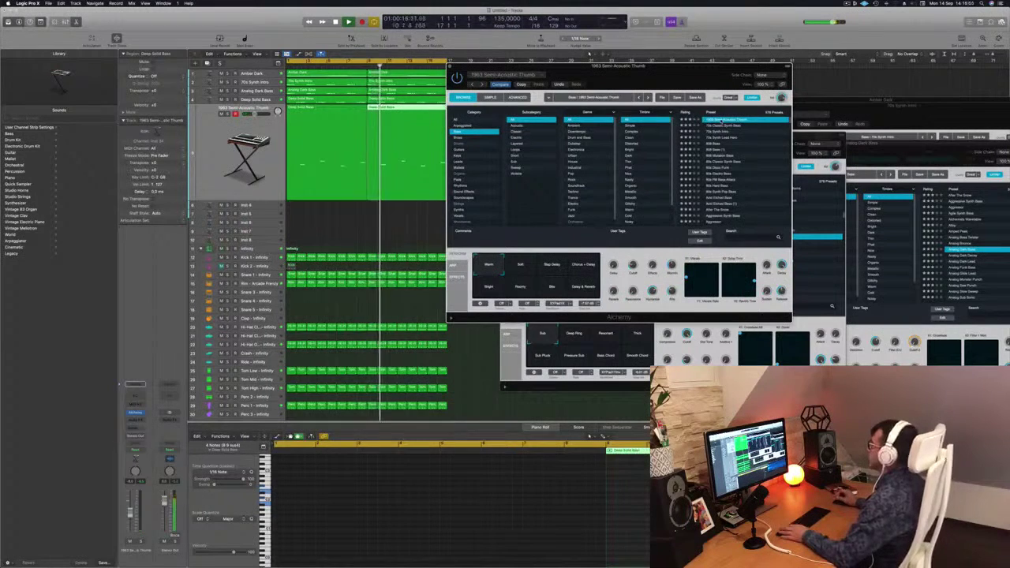
Step: Audition the Alchemy bass presets 70s Synth Lead Hero, 808 Mutation Bass, 80s Disco Funk and Acid Etched Bass during playback
left_click(727, 139)
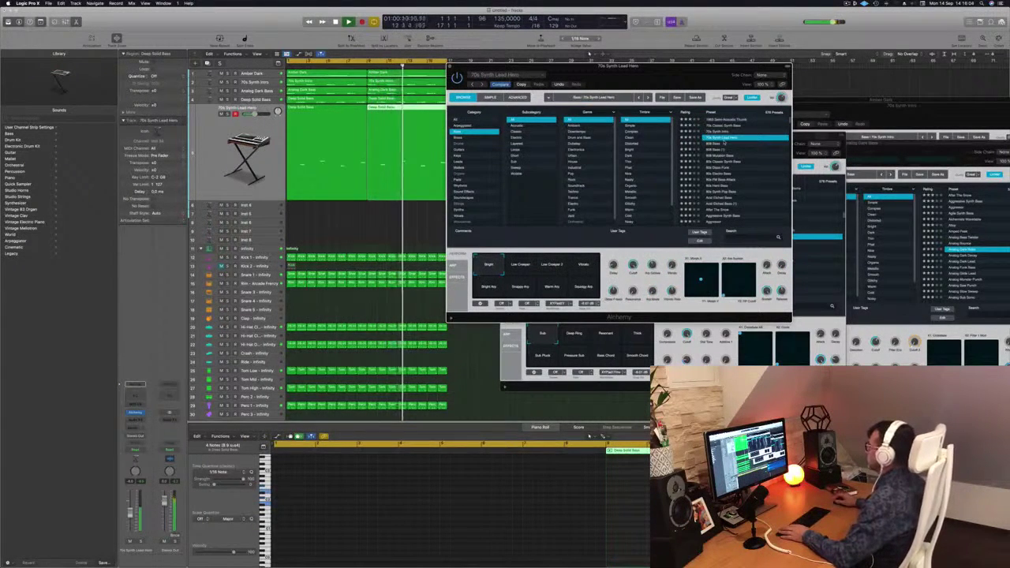
left_click(720, 157)
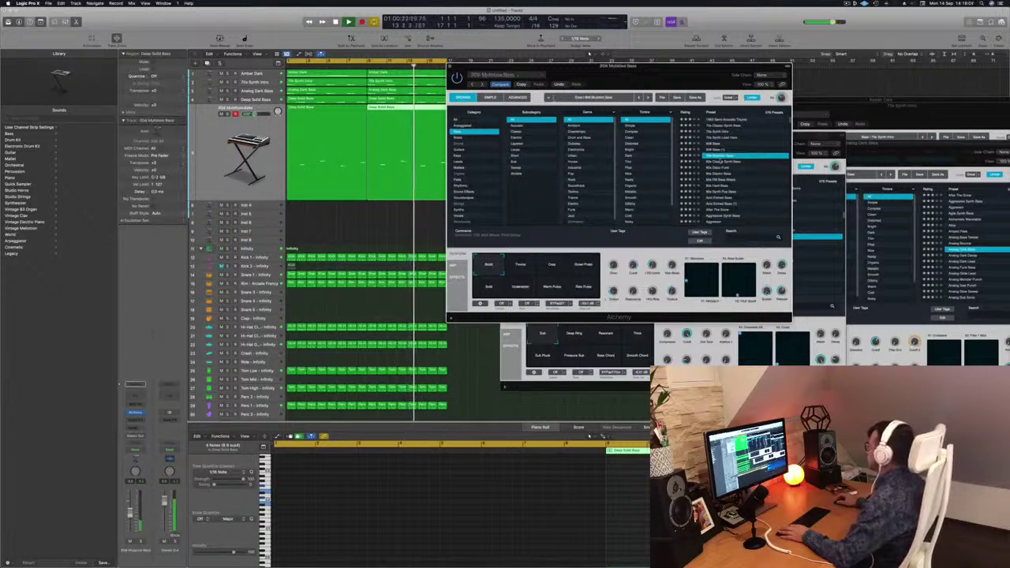
left_click(720, 167)
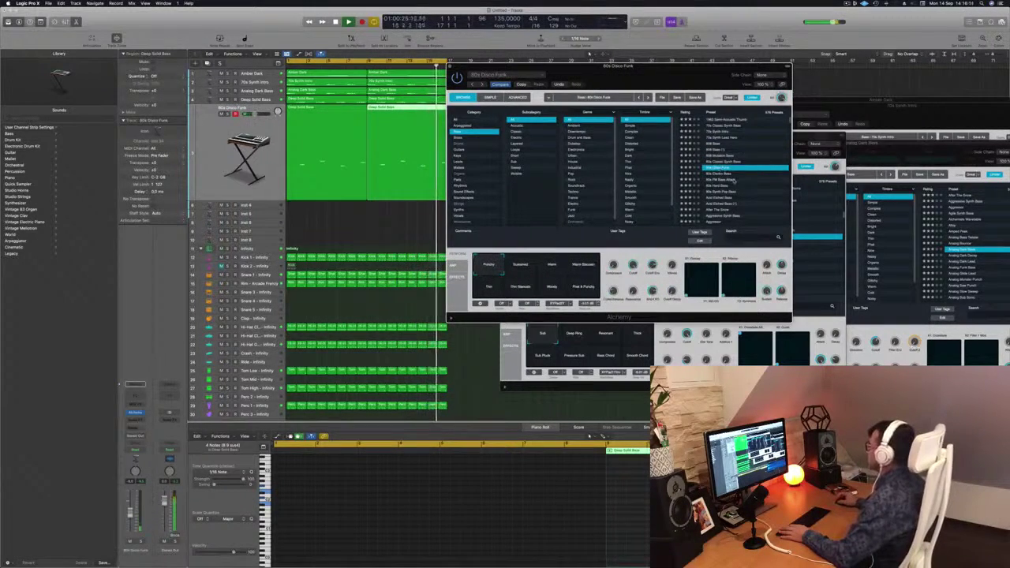
left_click(722, 198)
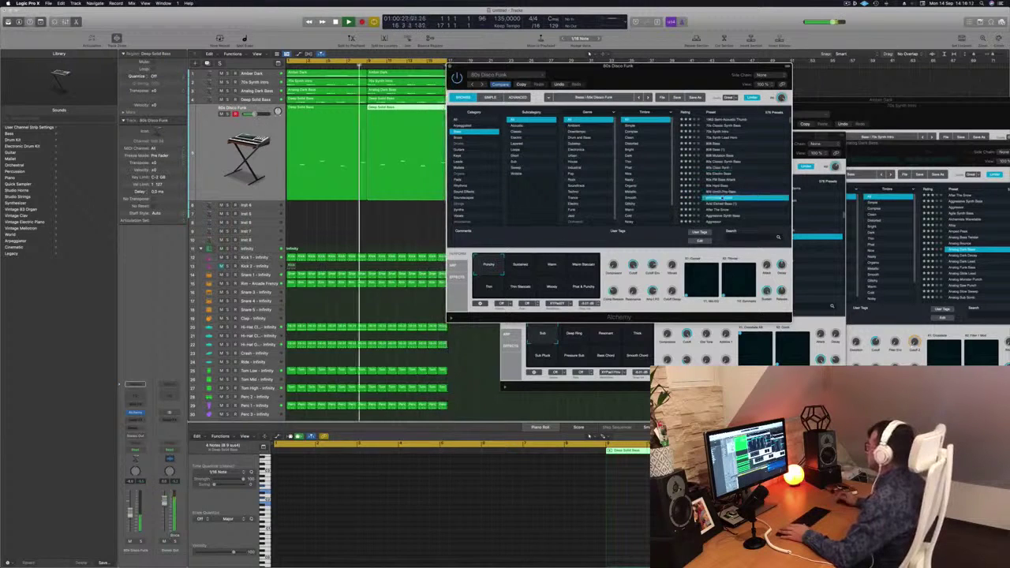
Step: Audition the bass presets After The Snow, Agile Synth Bass and Analog Bounce against the playing loop
scroll(740, 182, "down", 5)
scroll(740, 181, "up", 3)
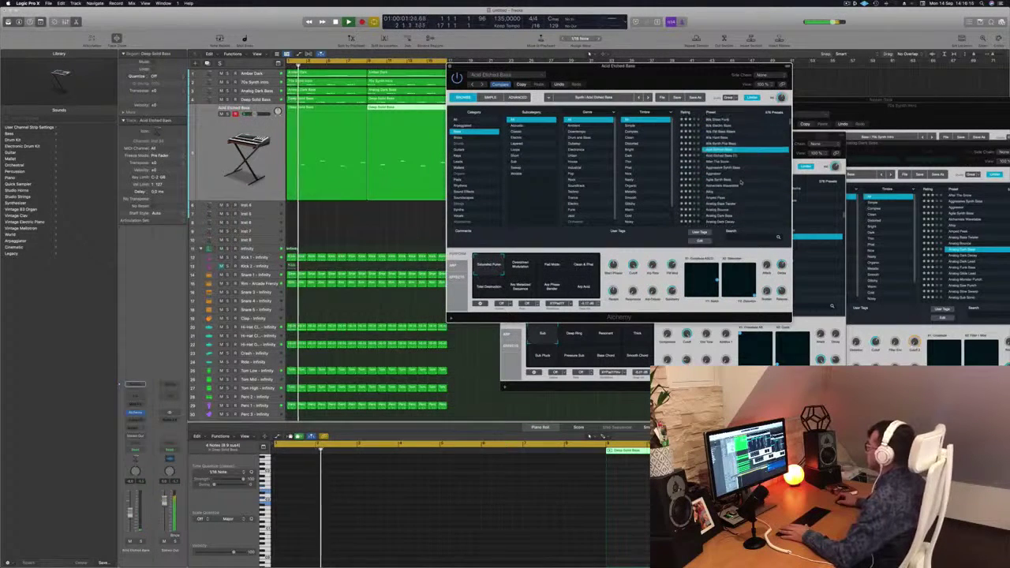
left_click(712, 162)
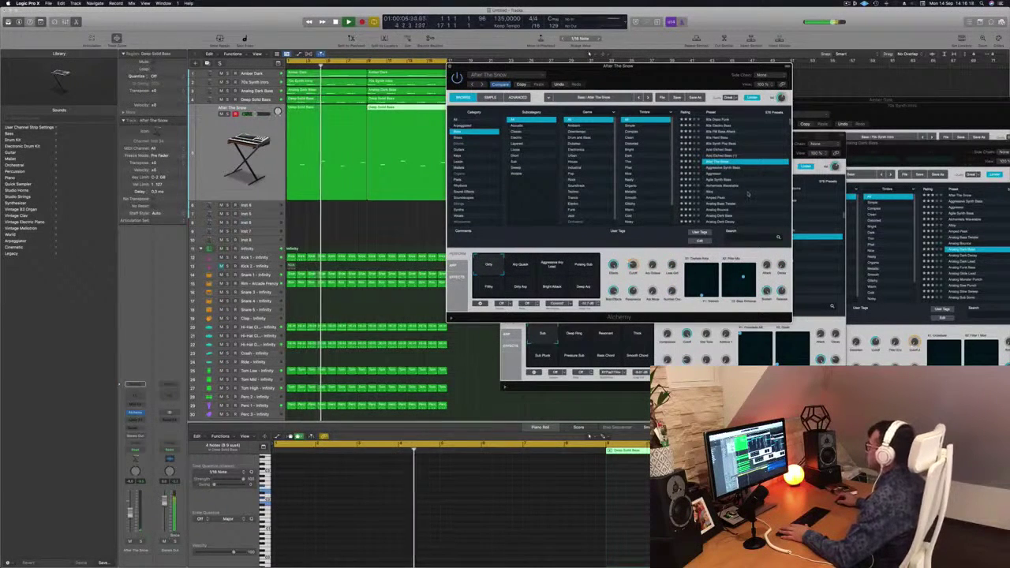
left_click(710, 181)
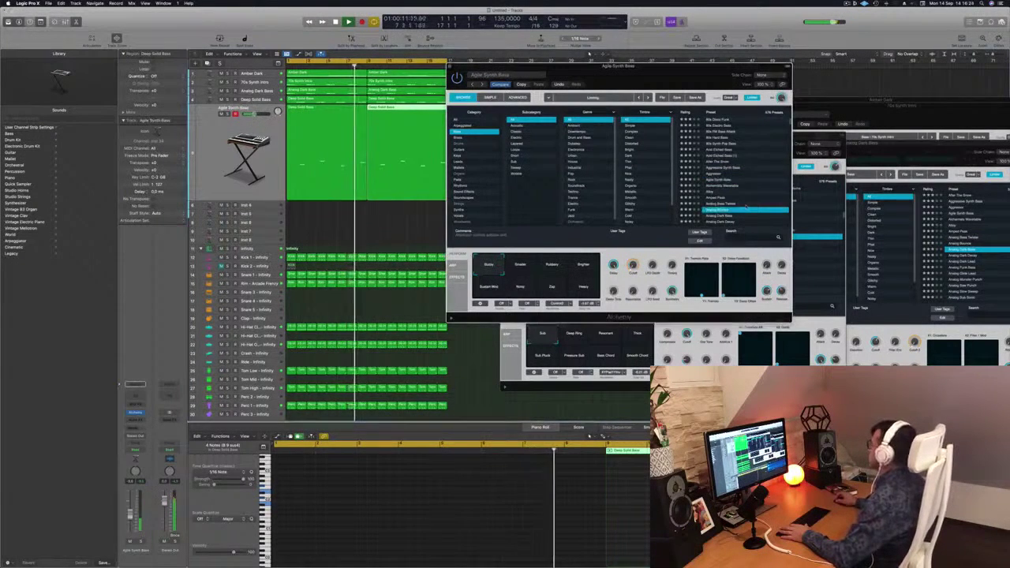
key("Down")
key("Down")
key("Down")
key("Down")
key("Down")
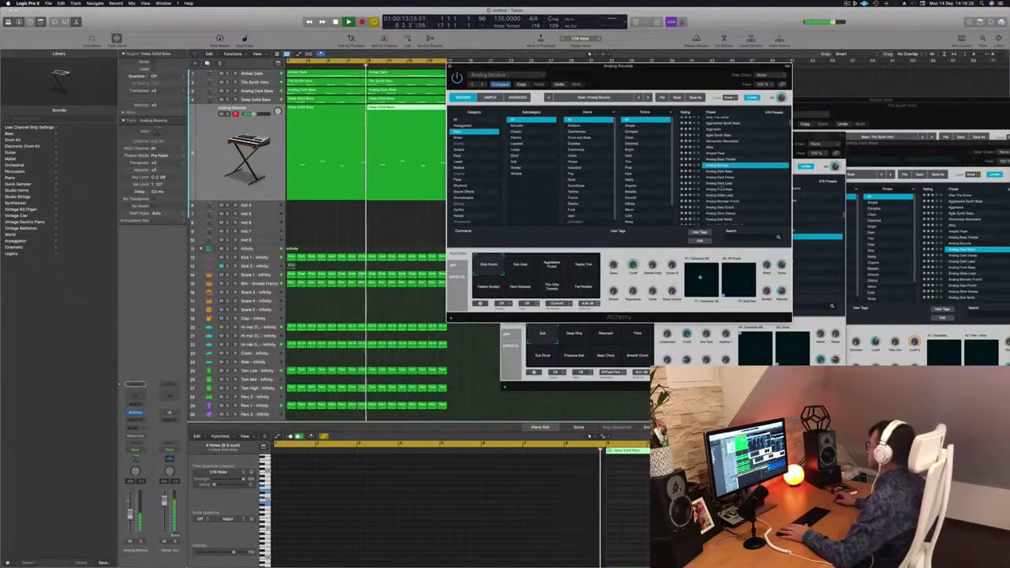
Step: Try the bass presets Analog Dark Lead, Analog Sustained Virtually and Analogue Happiness on the selected track
left_click(739, 185)
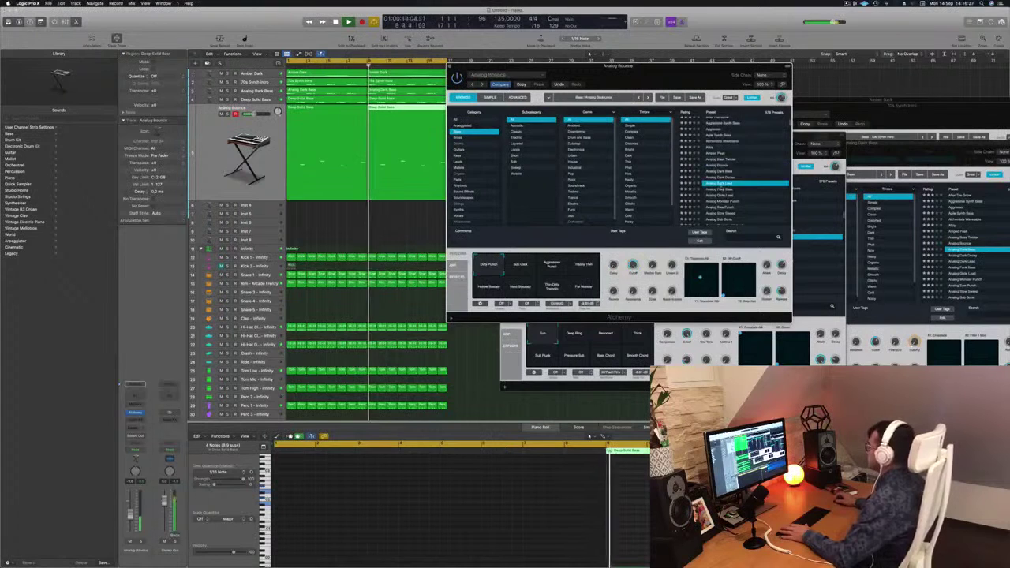
scroll(748, 192, "down", 1)
scroll(751, 190, "down", 2)
left_click(736, 187)
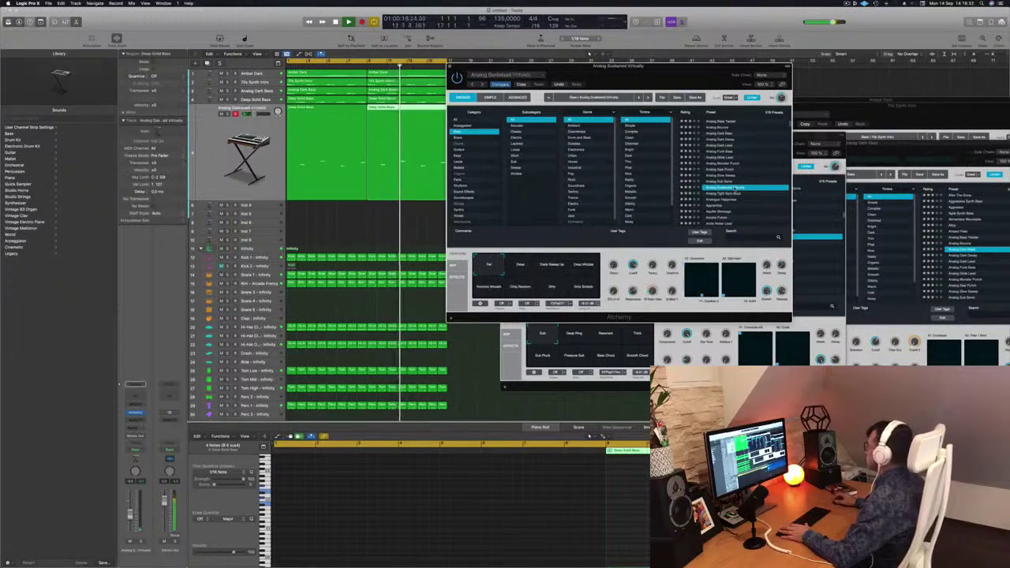
scroll(744, 197, "down", 1)
left_click(723, 181)
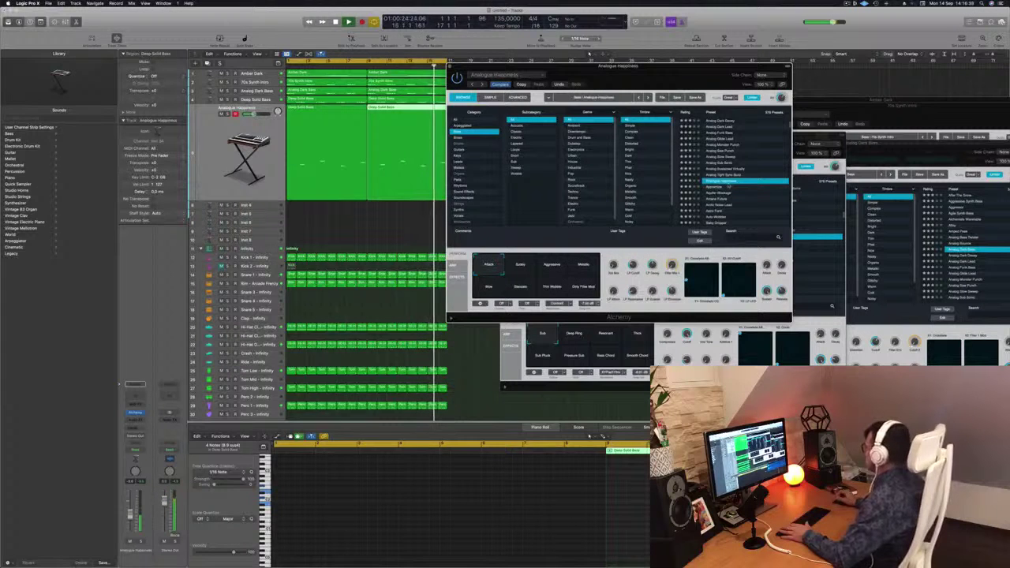
Step: Audition the presets Apprentice, Arctic Noise Lead, Astro Funk, Auto-Wobbler and Baby Dropper for the bass track
left_click(727, 186)
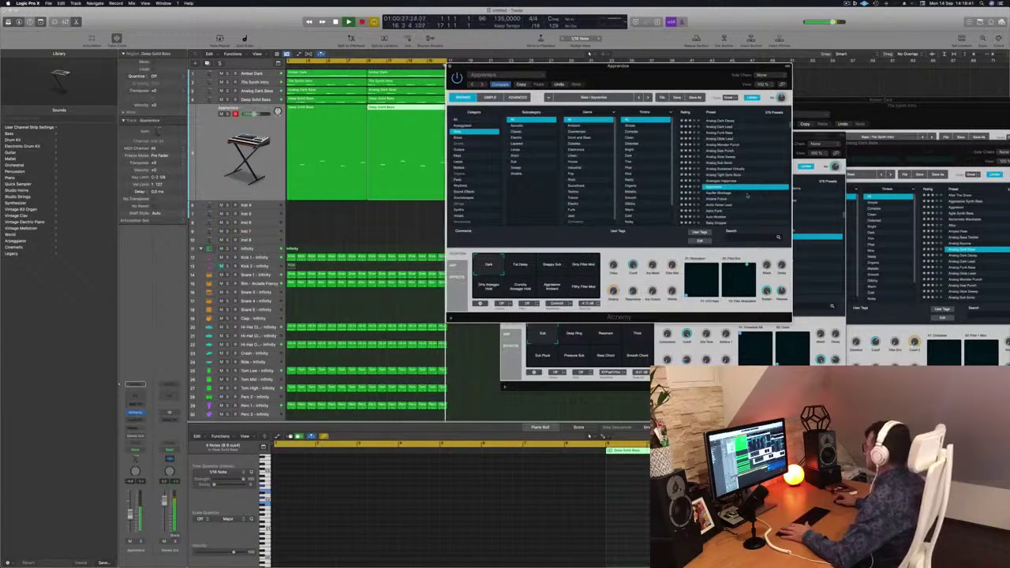
scroll(741, 190, "down", 2)
left_click(724, 173)
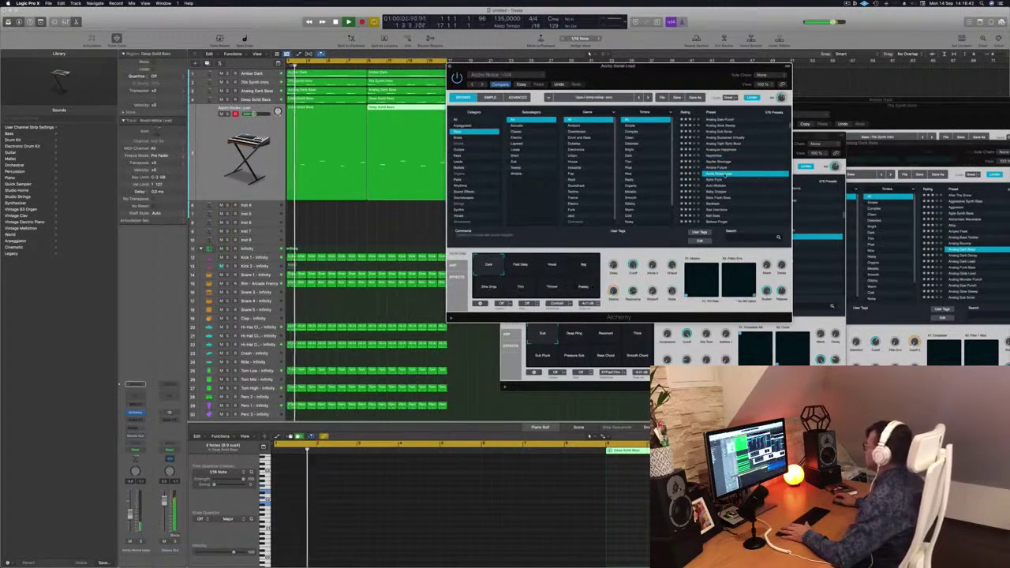
left_click(717, 180)
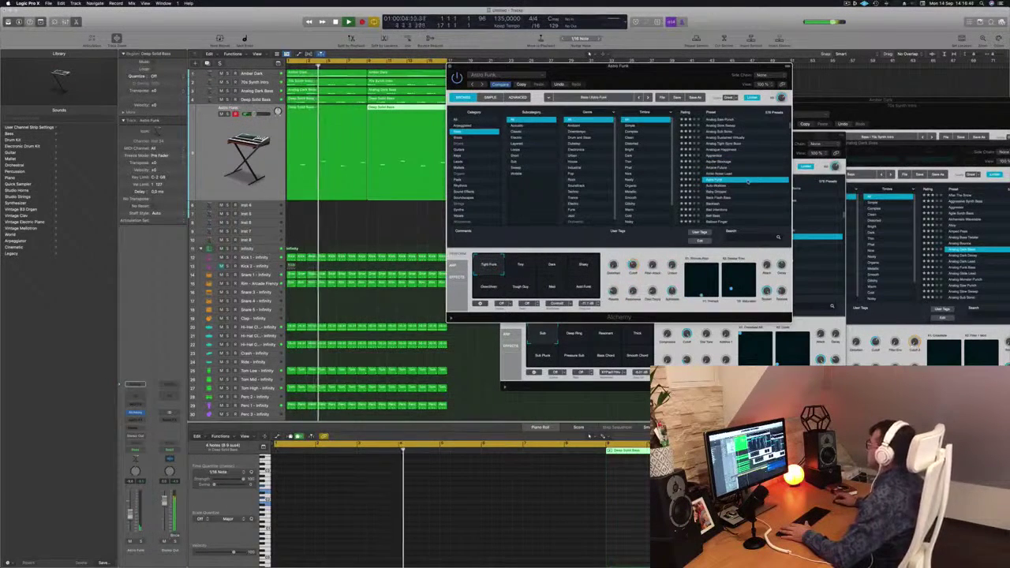
left_click(717, 187)
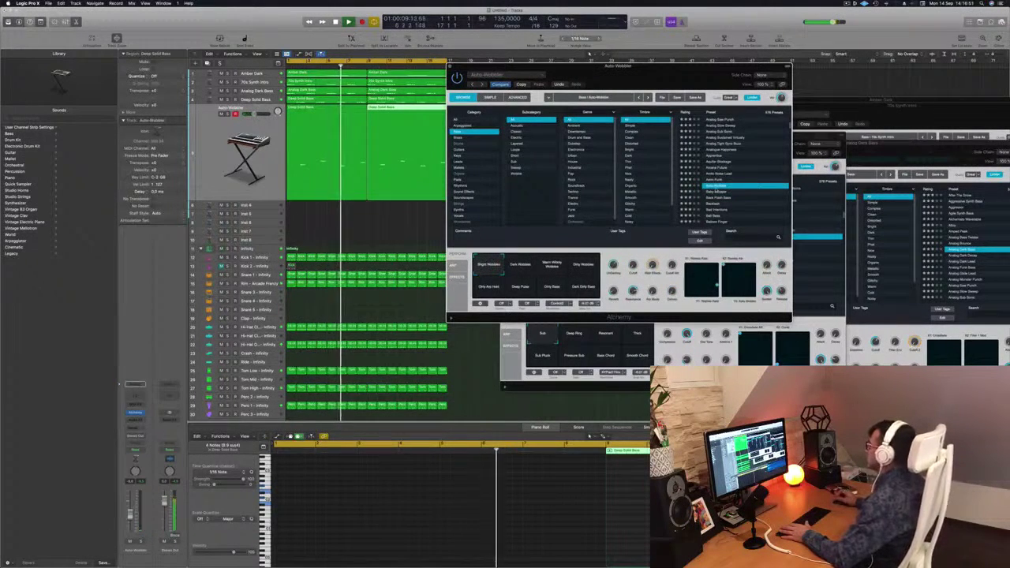
left_click(717, 192)
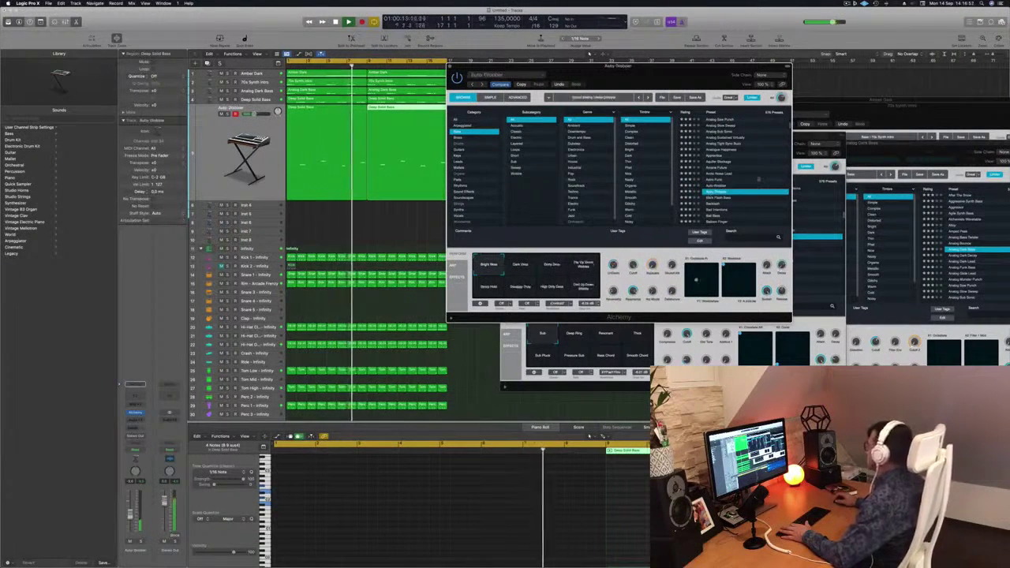
Step: Try the presets Bamboo Slurp, Banjo Reformer and Bass And Lead with the looping arrangement
scroll(751, 189, "down", 2)
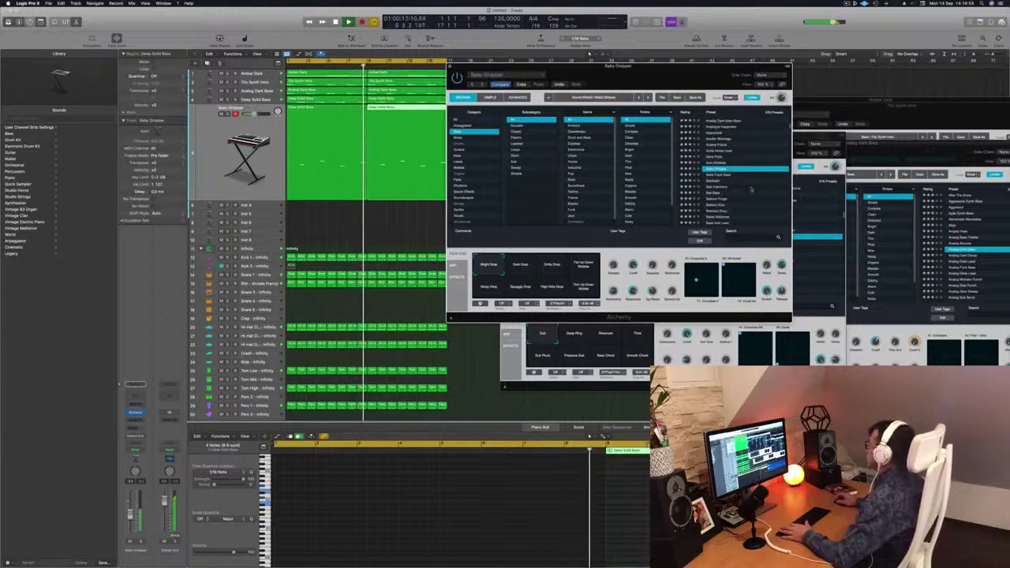
scroll(750, 189, "down", 2)
left_click(721, 187)
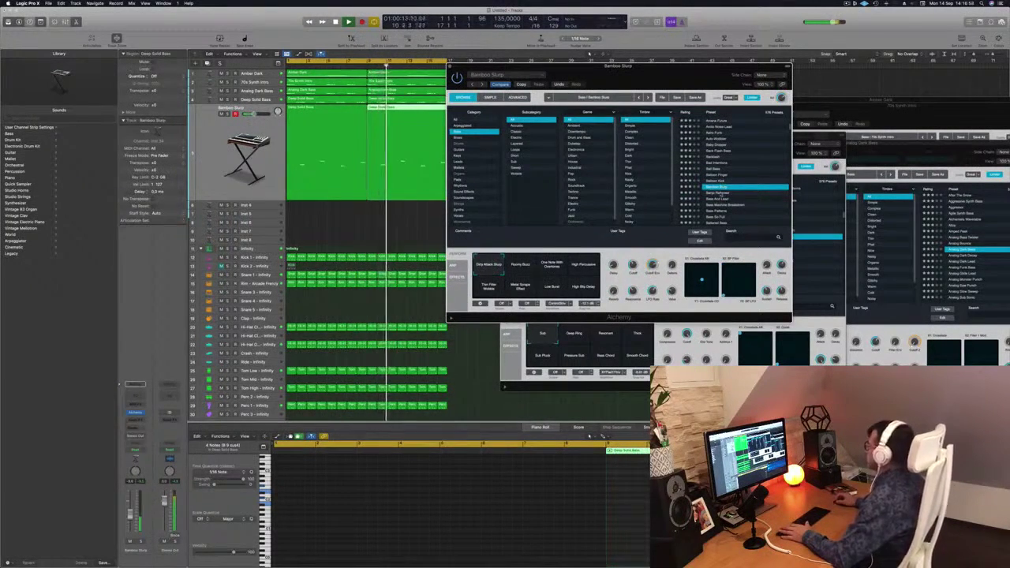
scroll(743, 184, "down", 2)
left_click(742, 179)
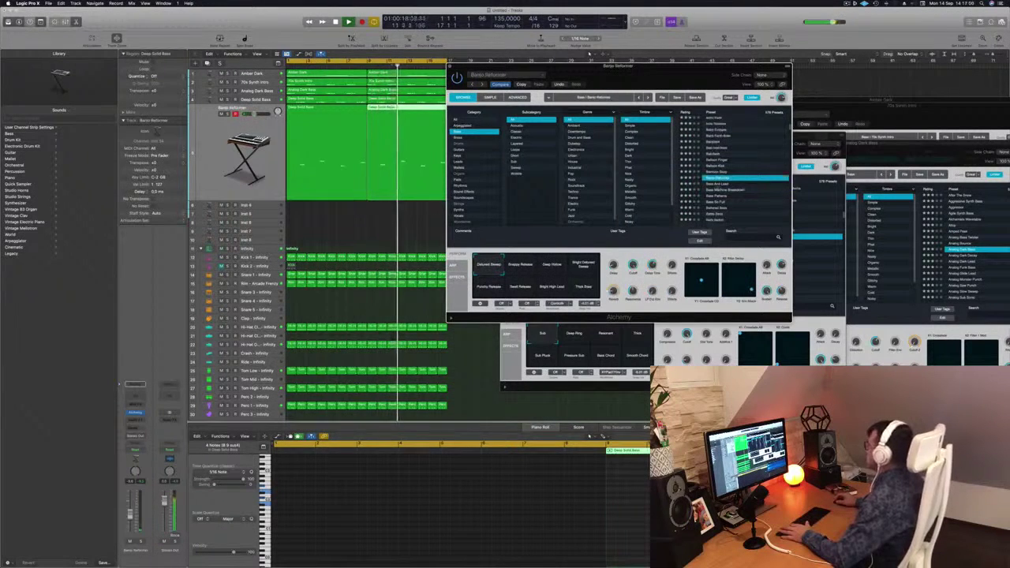
left_click(716, 184)
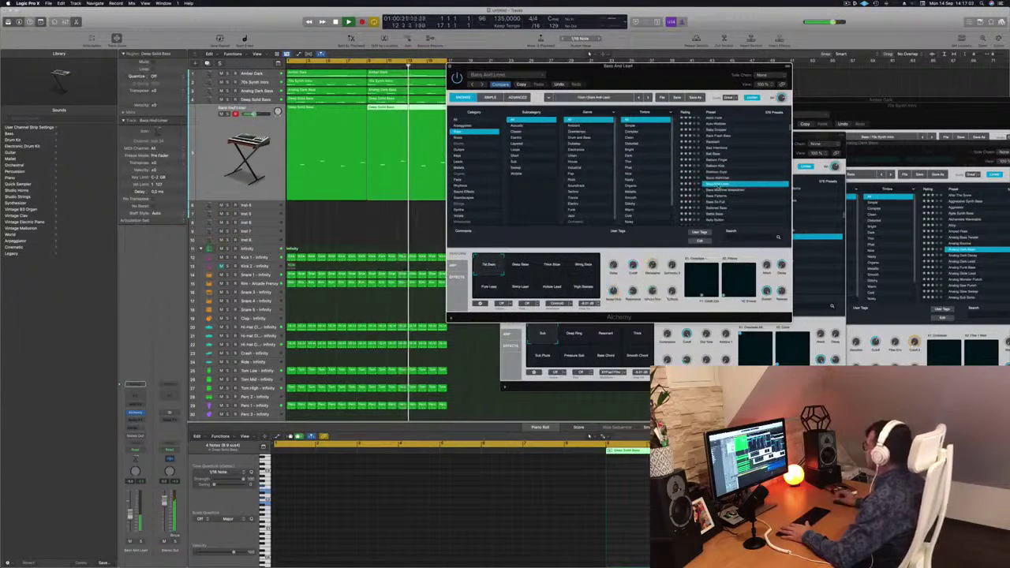
Step: Audition the presets Bass Patterns, Bass So Full, Battered Bass and Big Boss on the bass track
scroll(740, 177, "down", 3)
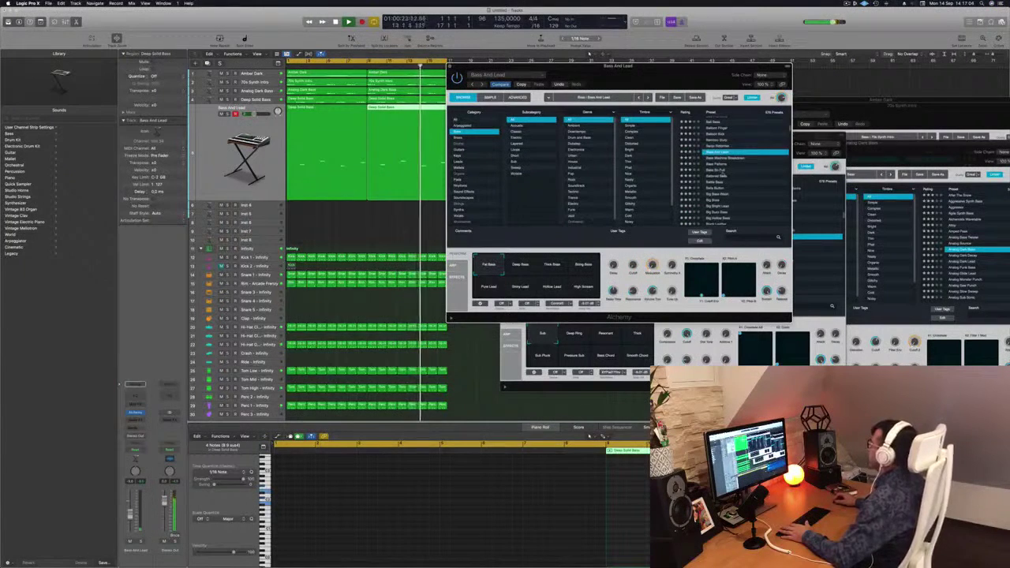
left_click(713, 165)
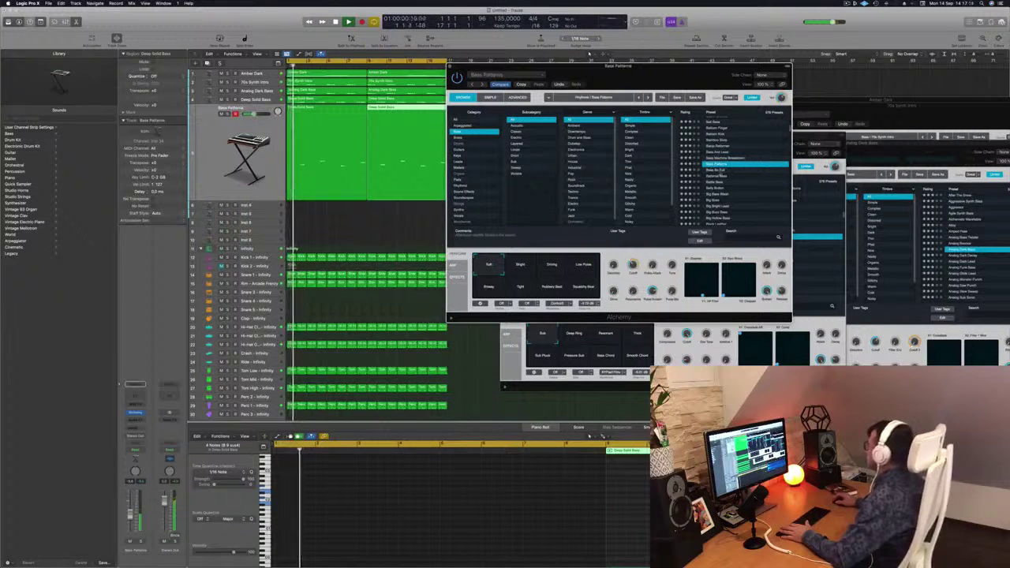
left_click(718, 170)
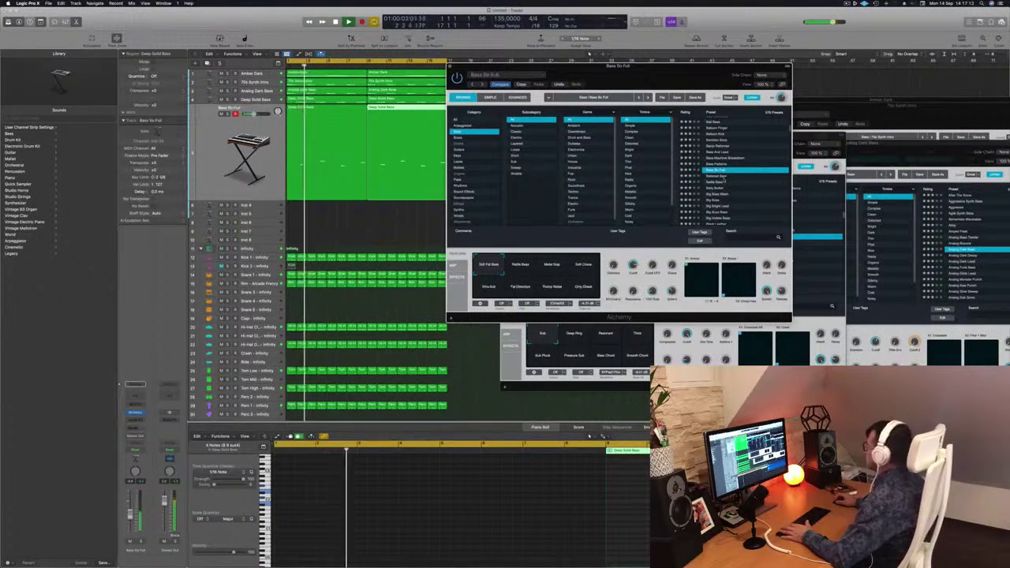
left_click(717, 177)
scroll(734, 175, "down", 2)
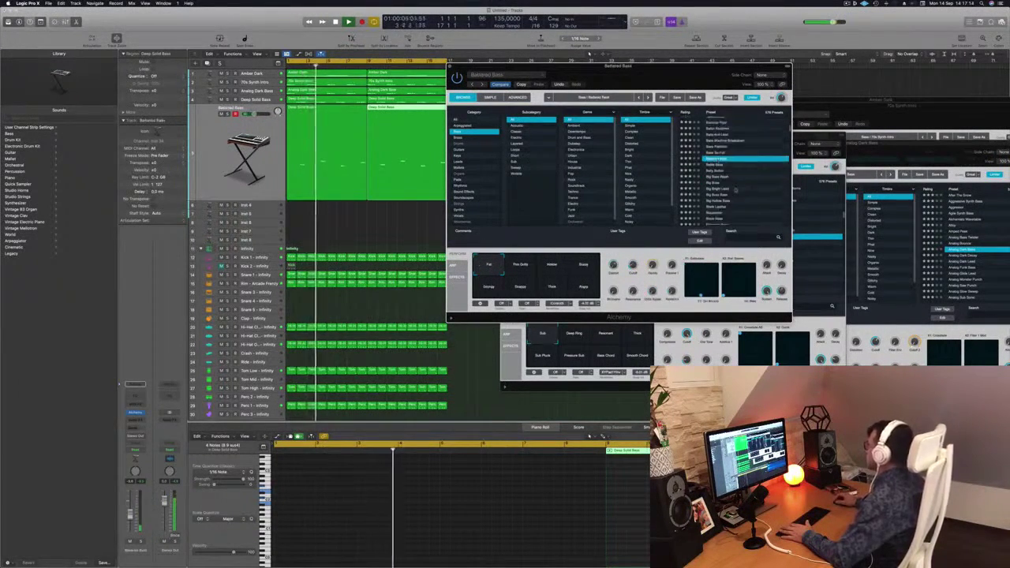
left_click(742, 182)
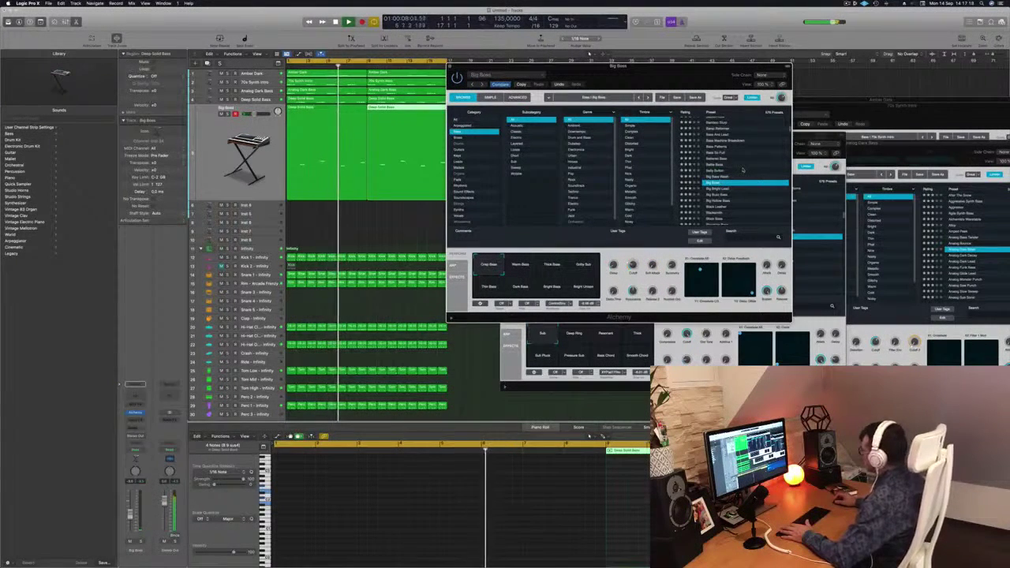
Step: Try the bass presets Black Leather, Block Bass and Blooming Bass (1) during playback
scroll(742, 170, "down", 2)
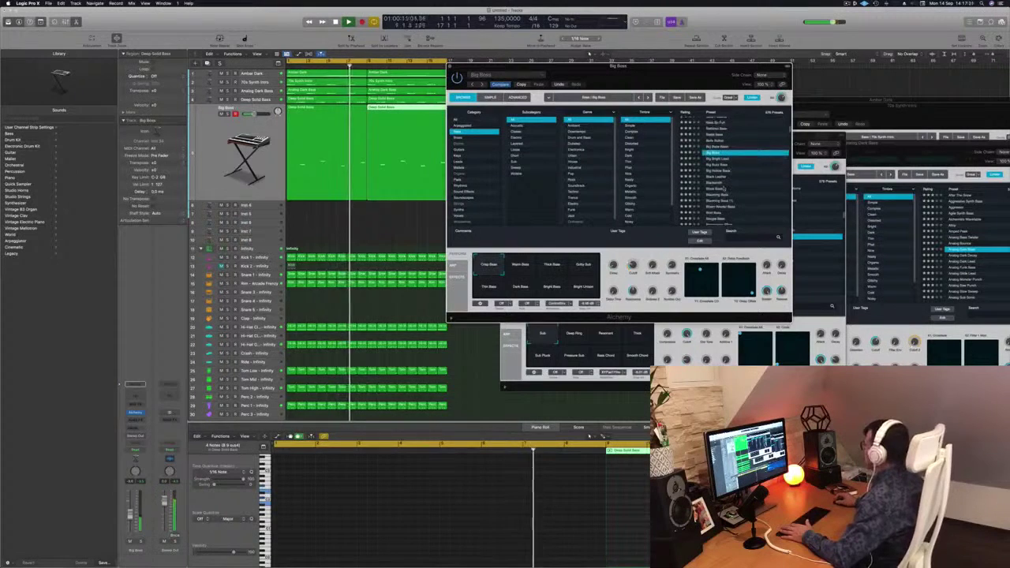
left_click(719, 177)
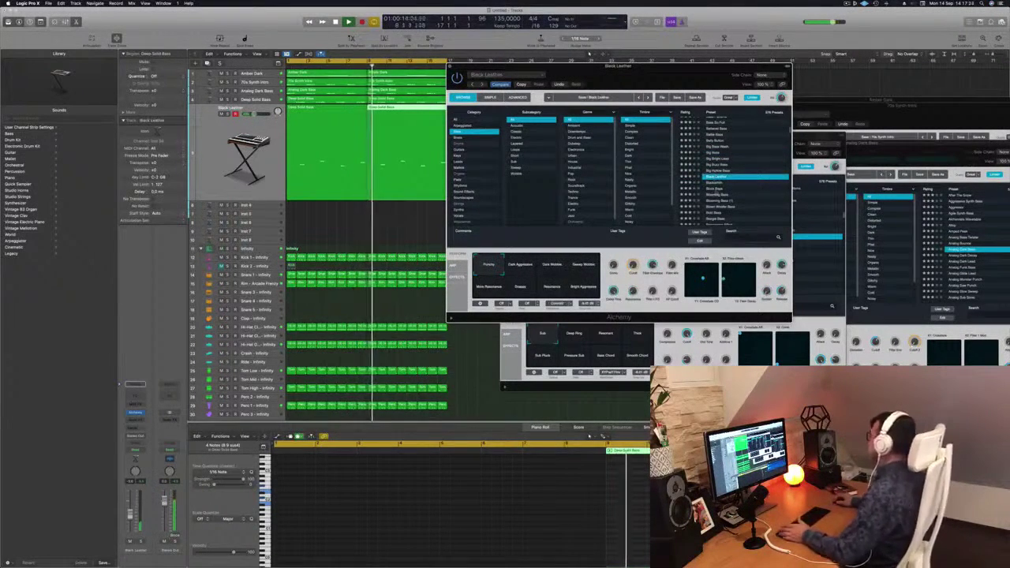
left_click(710, 188)
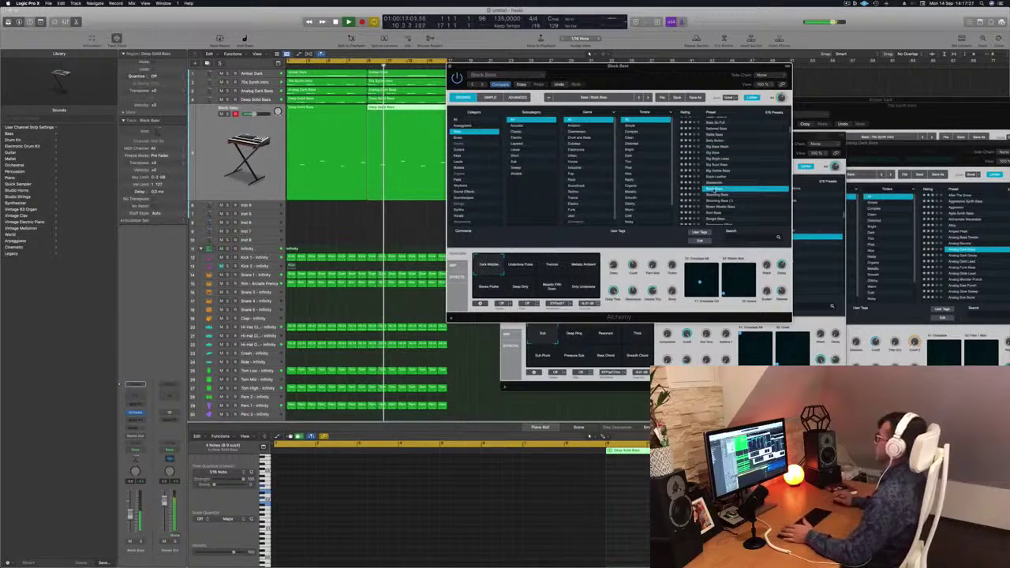
left_click(713, 202)
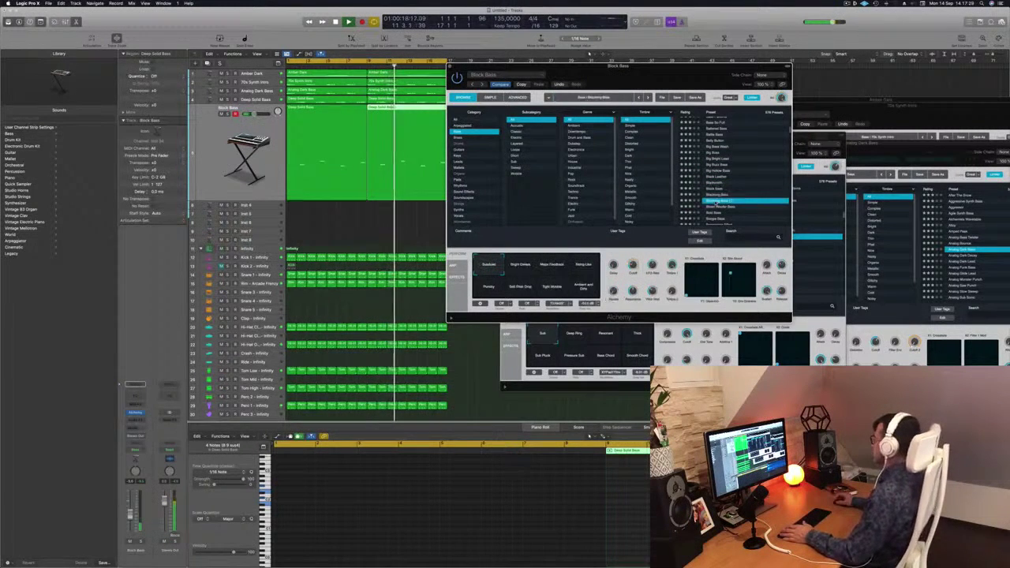
Step: Audition Bottom Feeder, Bouncing Echoes and Boxy Resonant Bass, and select the preset just below the Boxy and octave bass entries
scroll(744, 174, "down", 2)
scroll(744, 180, "down", 2)
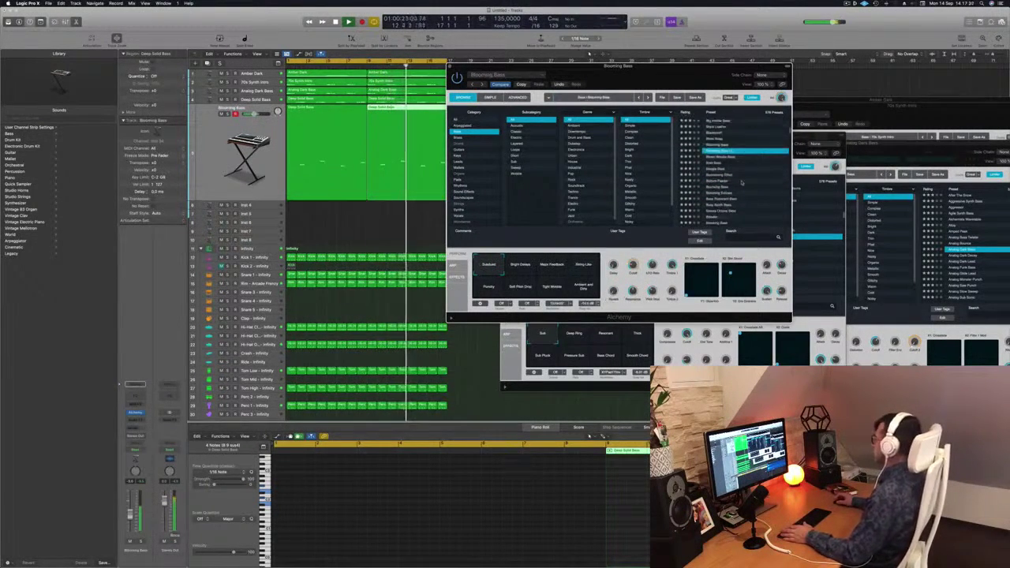
left_click(721, 182)
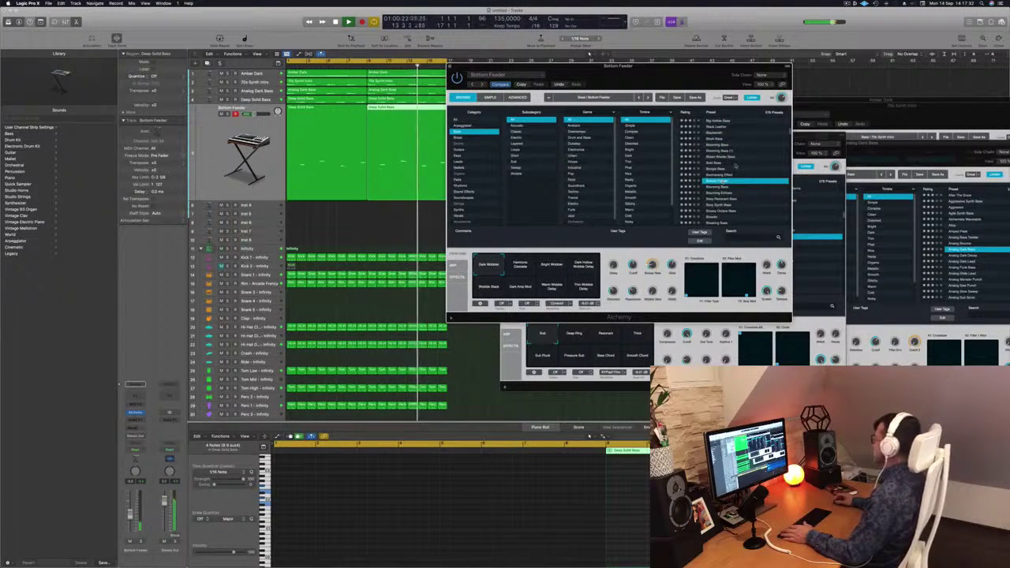
scroll(741, 180, "down", 2)
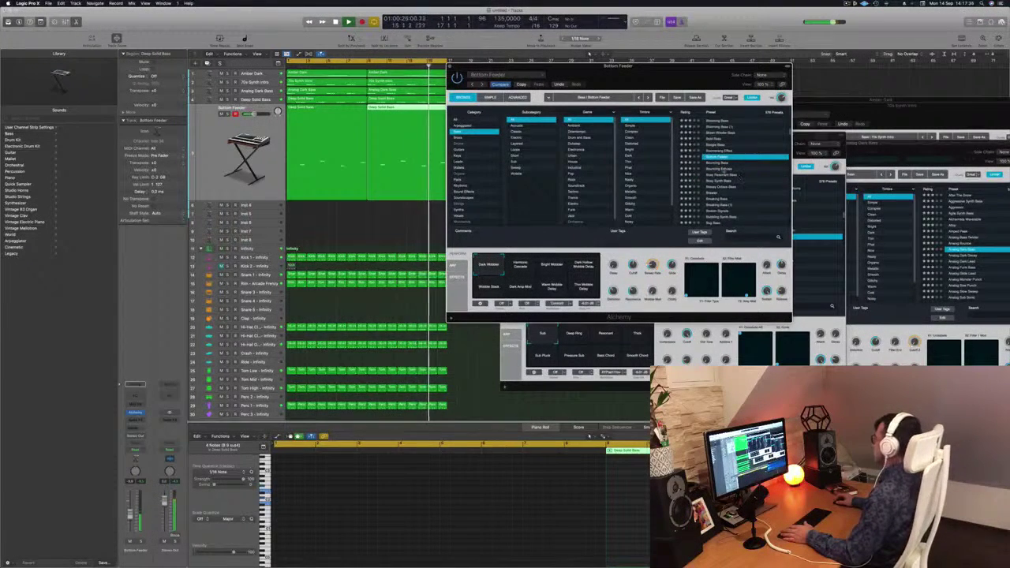
left_click(720, 168)
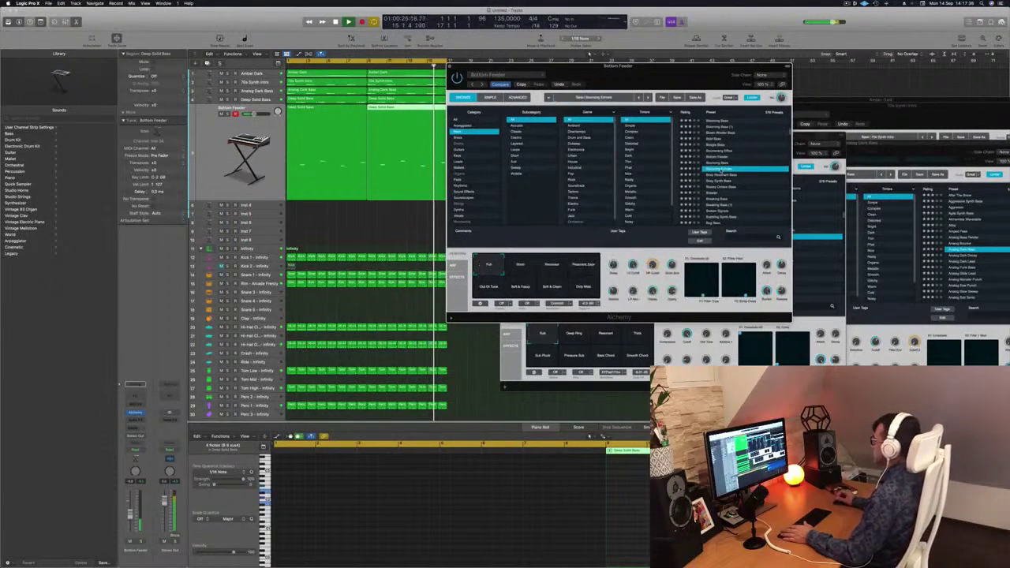
left_click(721, 177)
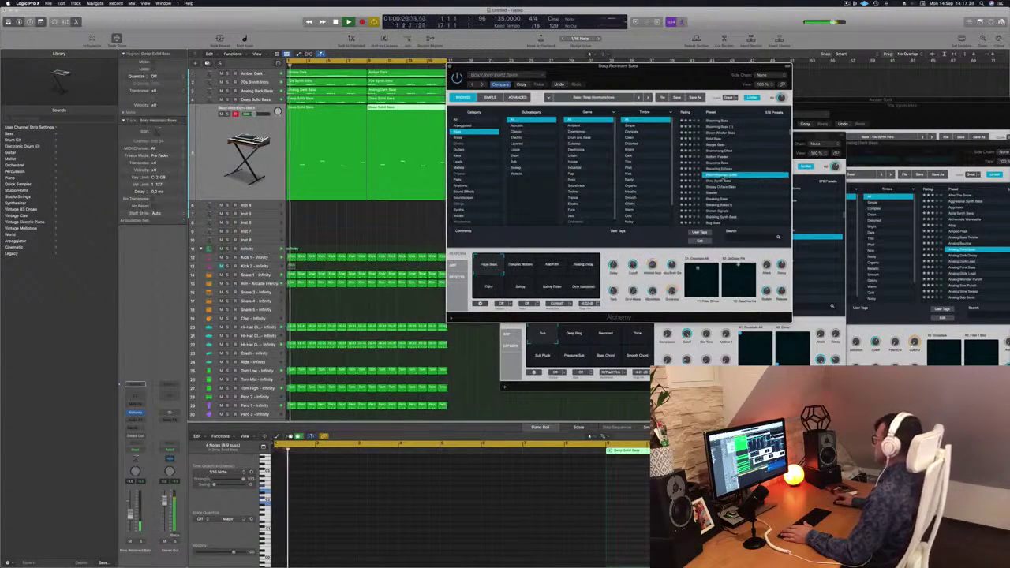
scroll(719, 180, "down", 1)
left_click(719, 180)
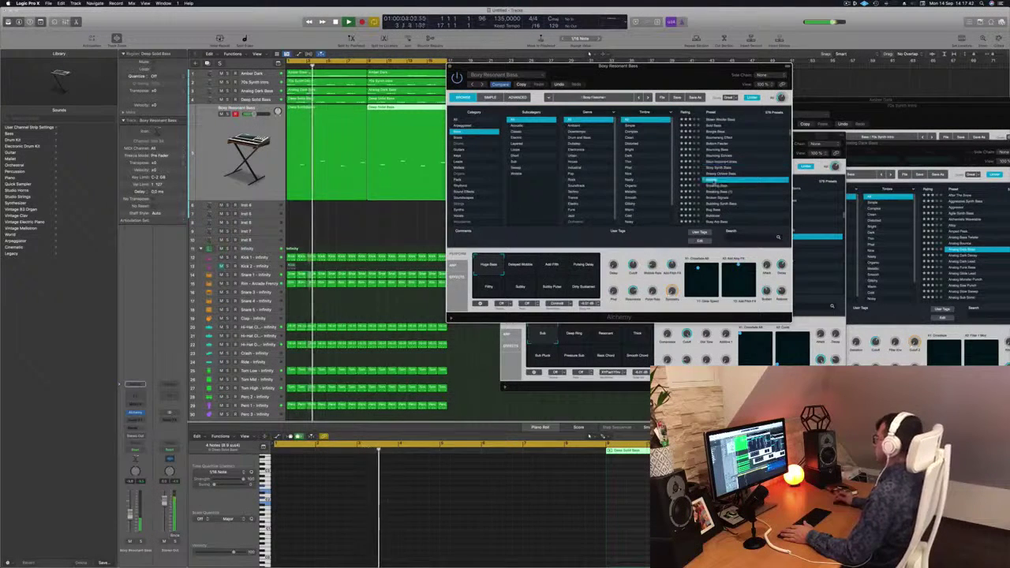
Step: Audition the bass presets Breaking Bass, Breaking Bass (1), Broken Signals and Bubbling Synth Bass with the looping arrangement
key("Down")
key("Down")
key("Down")
key("Down")
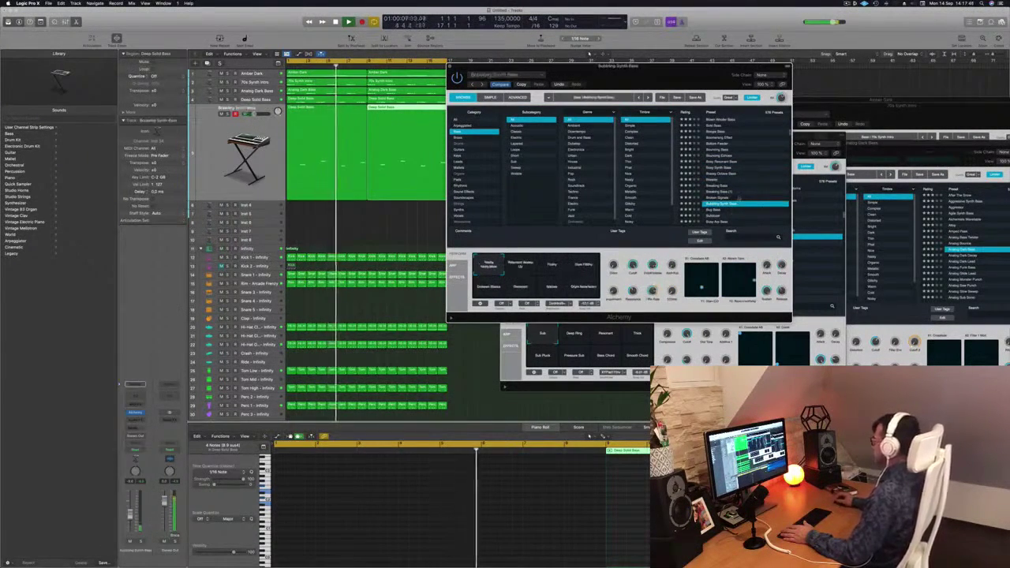
Step: Try the bass presets Caterpillar and Chaos Glide Bass during playback
scroll(742, 191, "down", 3)
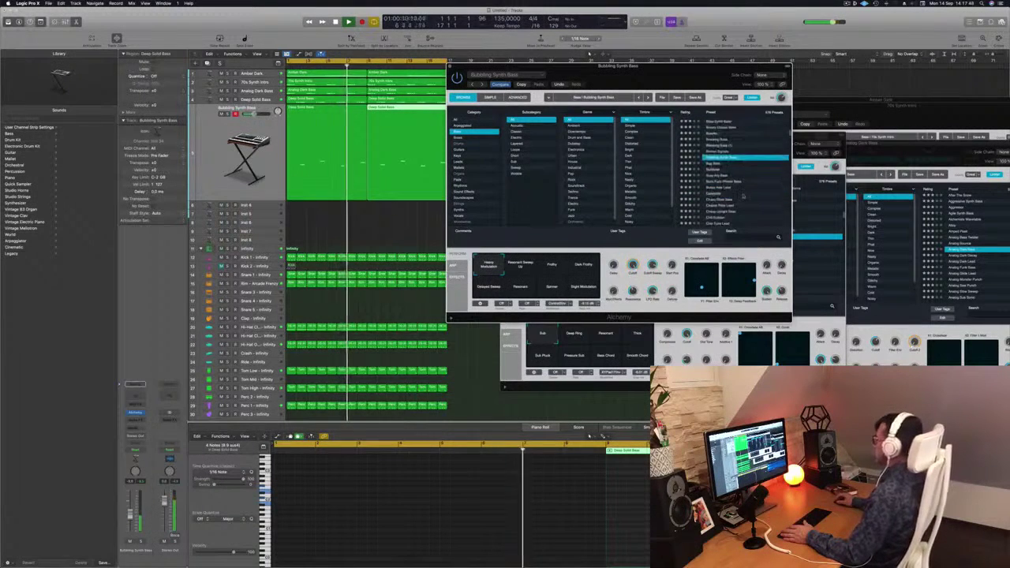
left_click(713, 193)
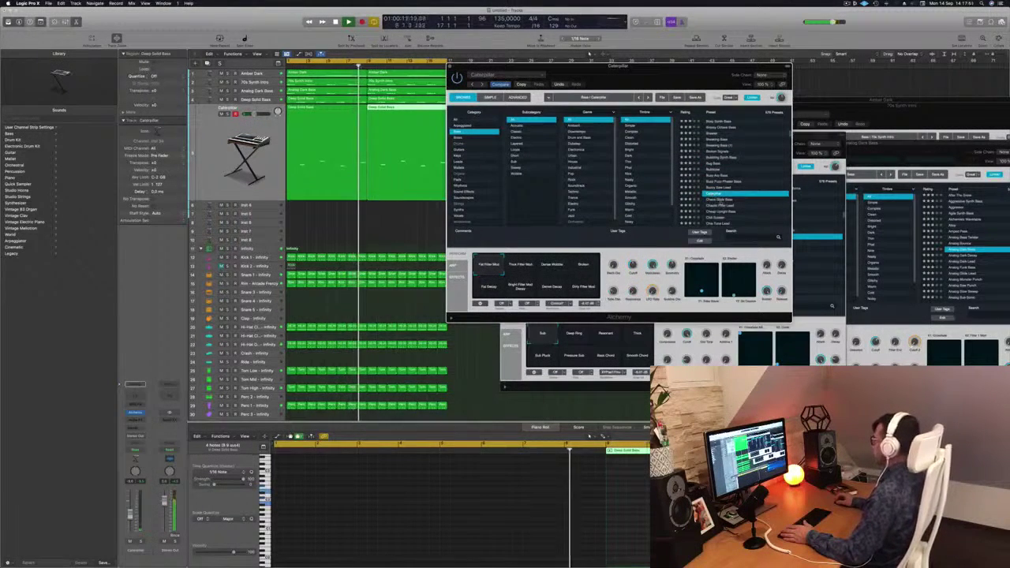
key("Down")
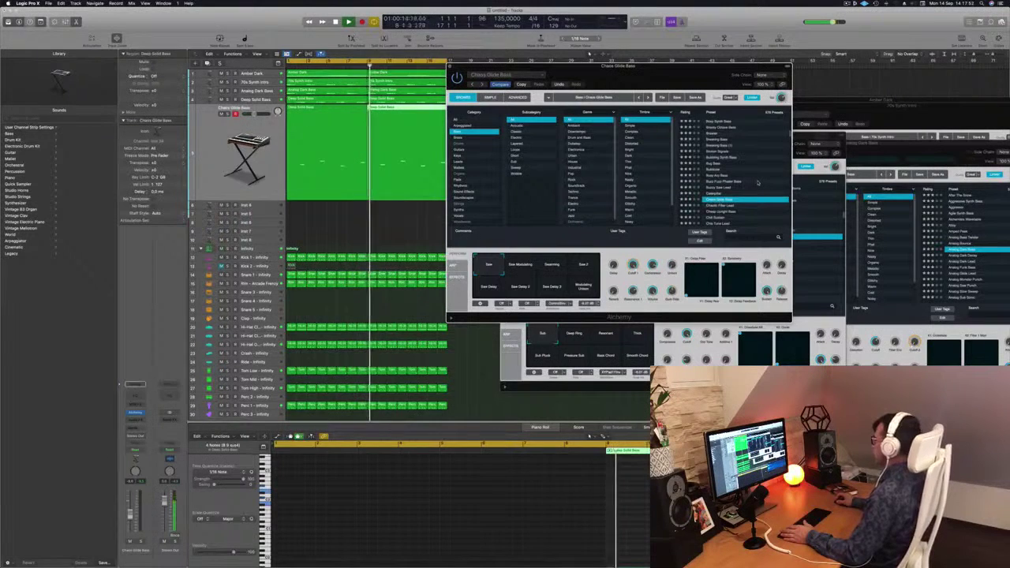
Step: Audition the preset Chill Sustain and load Chip Tune Lead on the fifth synth track
scroll(755, 178, "down", 1)
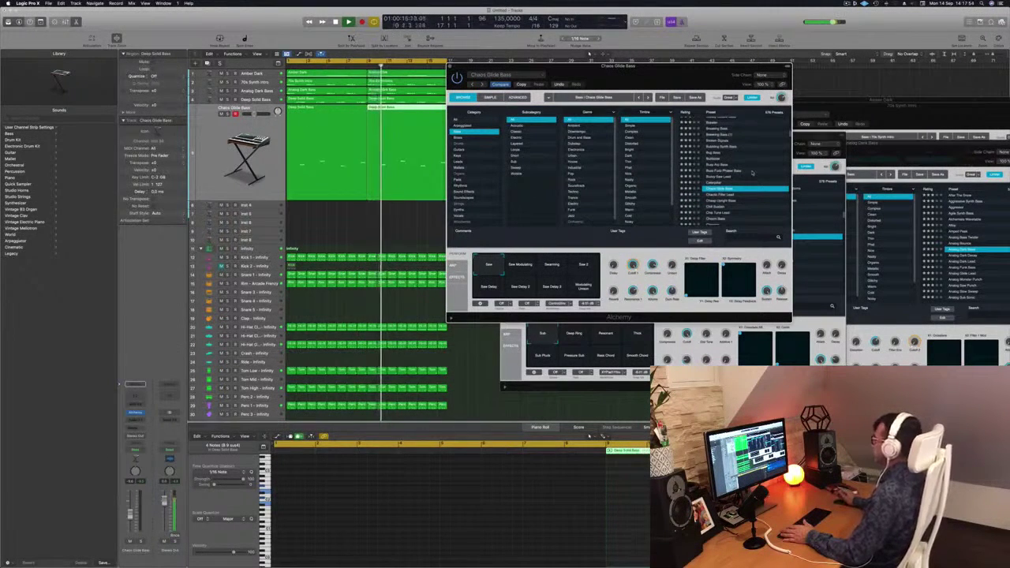
left_click(718, 206)
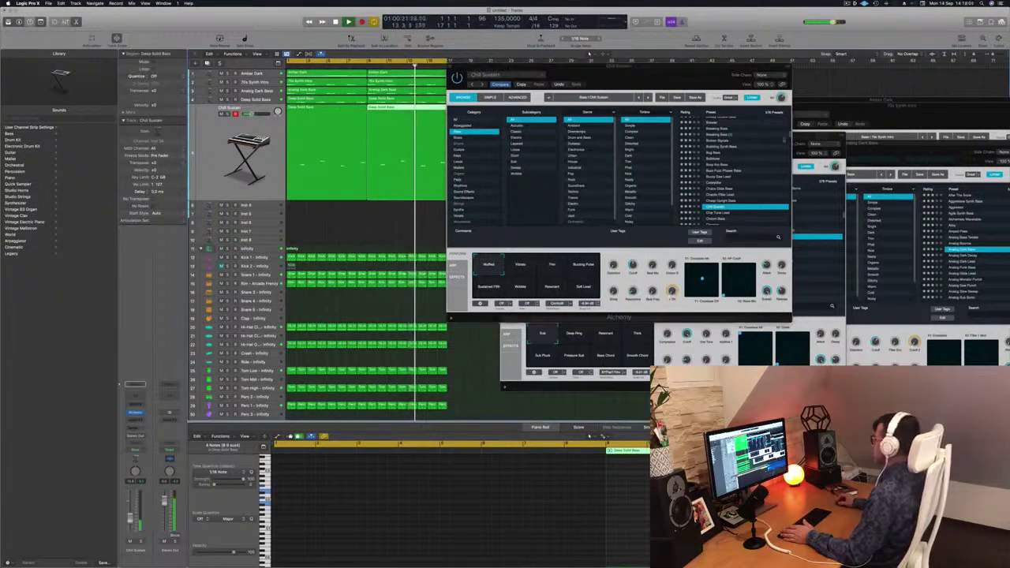
key("Down")
key("Down")
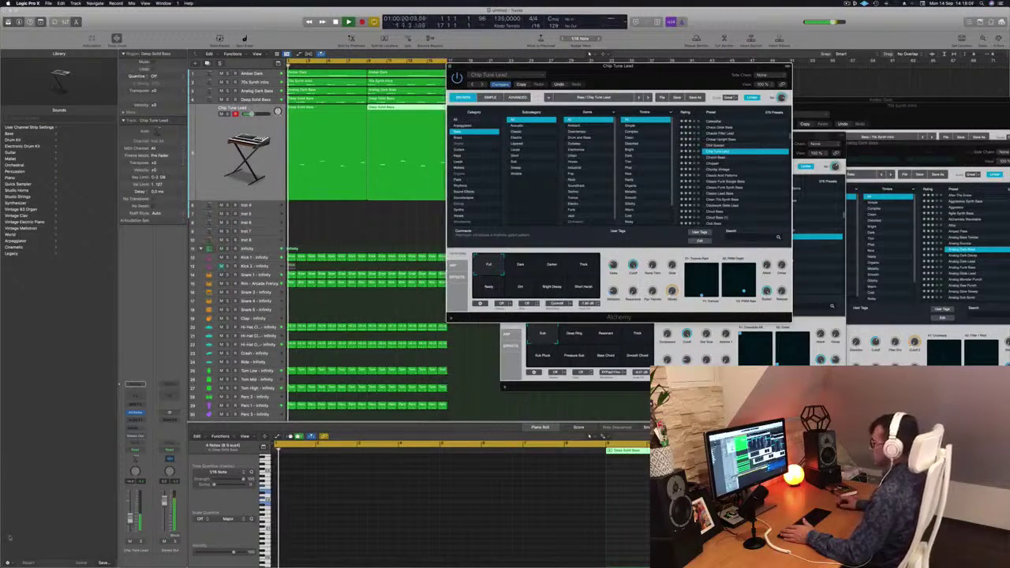
Step: Move the overlapping Deep Solid Bass synth window aside and audition the Dark and Darker variations of Chip Tune Lead
left_click(573, 337)
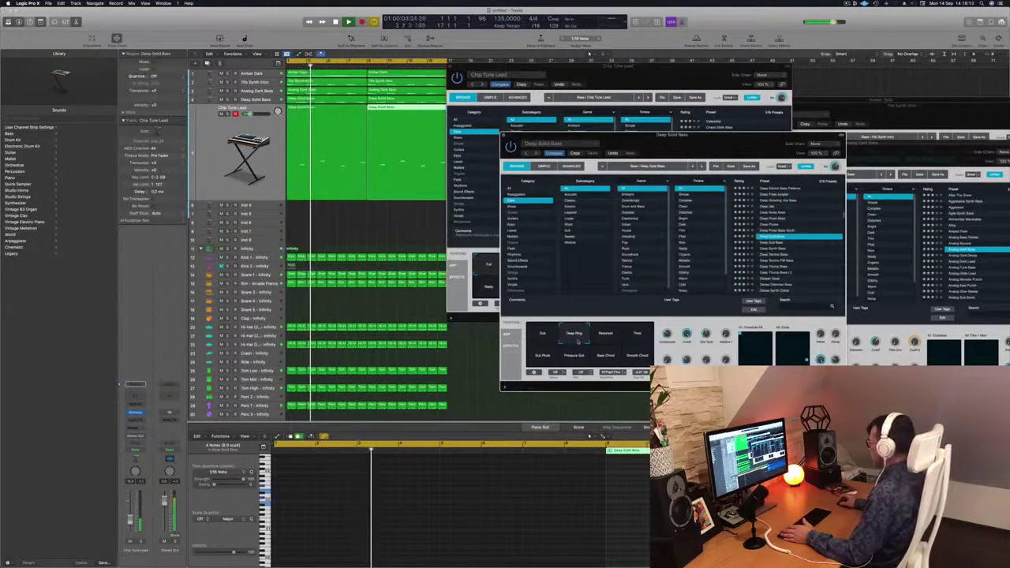
left_click_drag(674, 146, 911, 146)
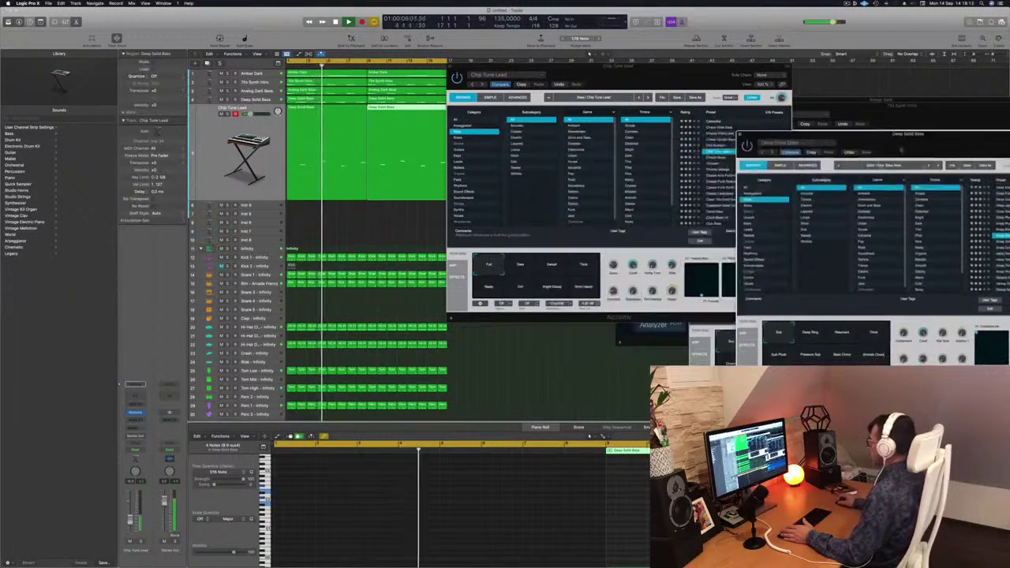
left_click(514, 267)
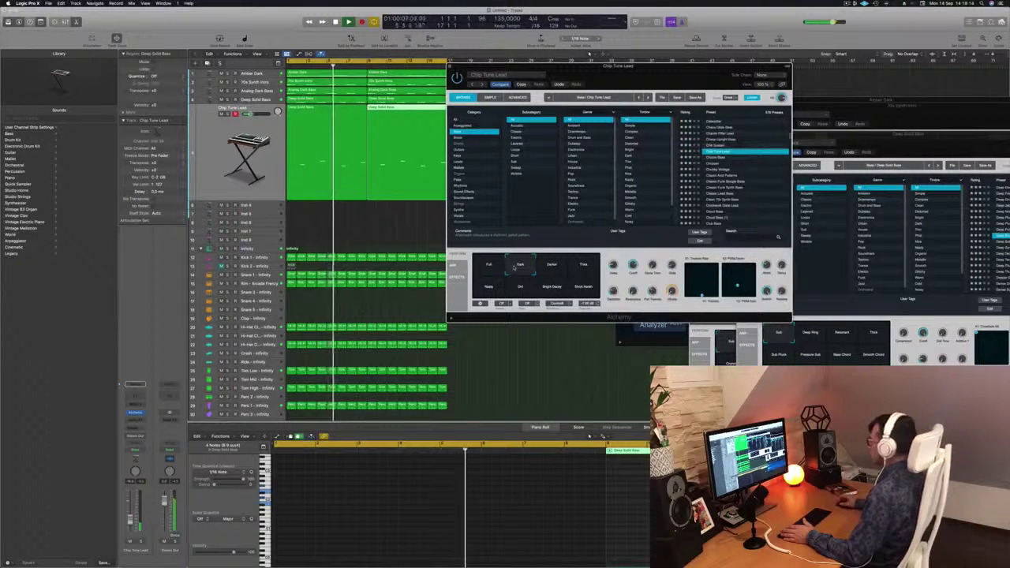
left_click(552, 267)
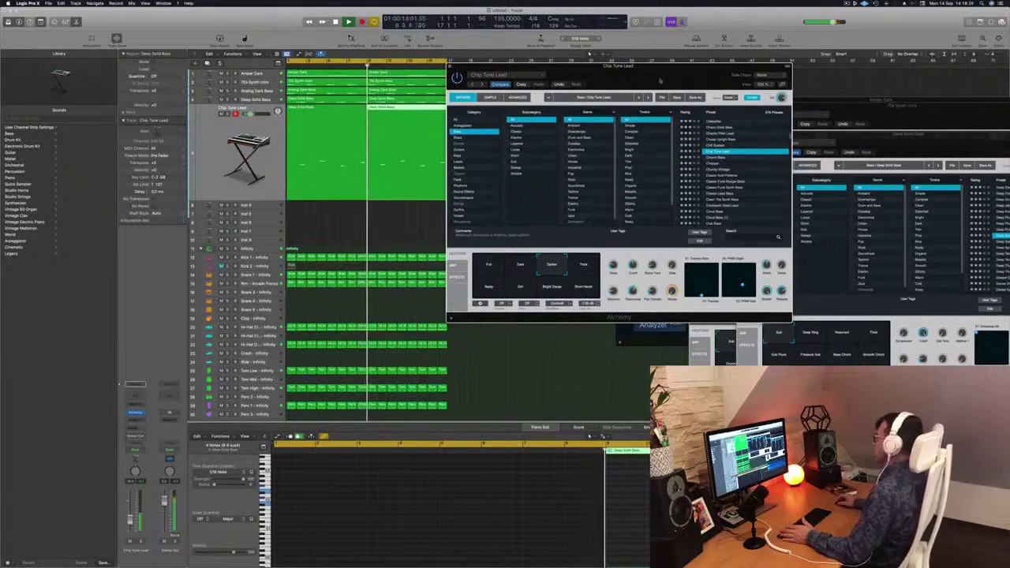
Step: Return Chip Tune Lead to its Full variation and close its synth window
left_click_drag(655, 77, 554, 74)
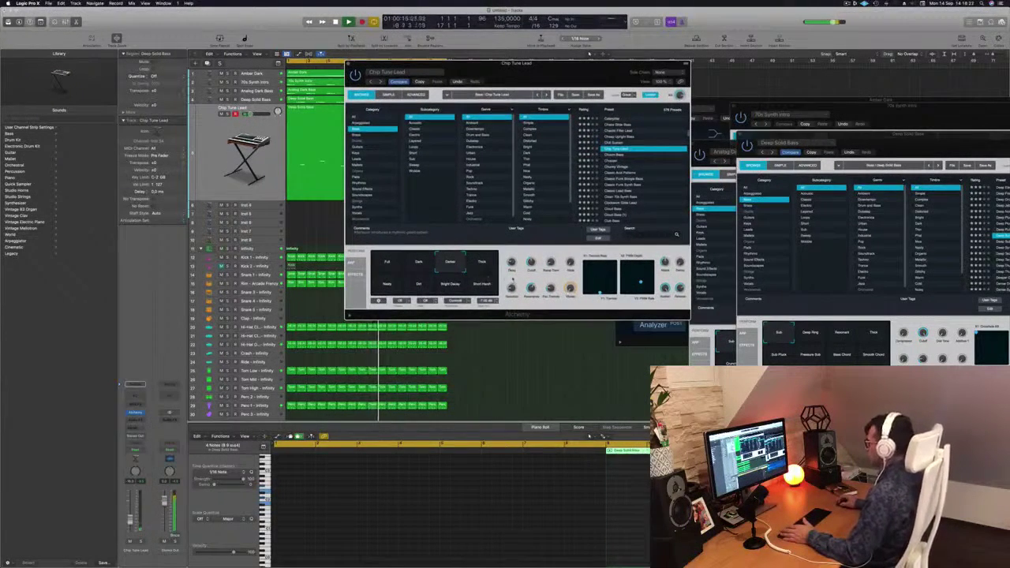
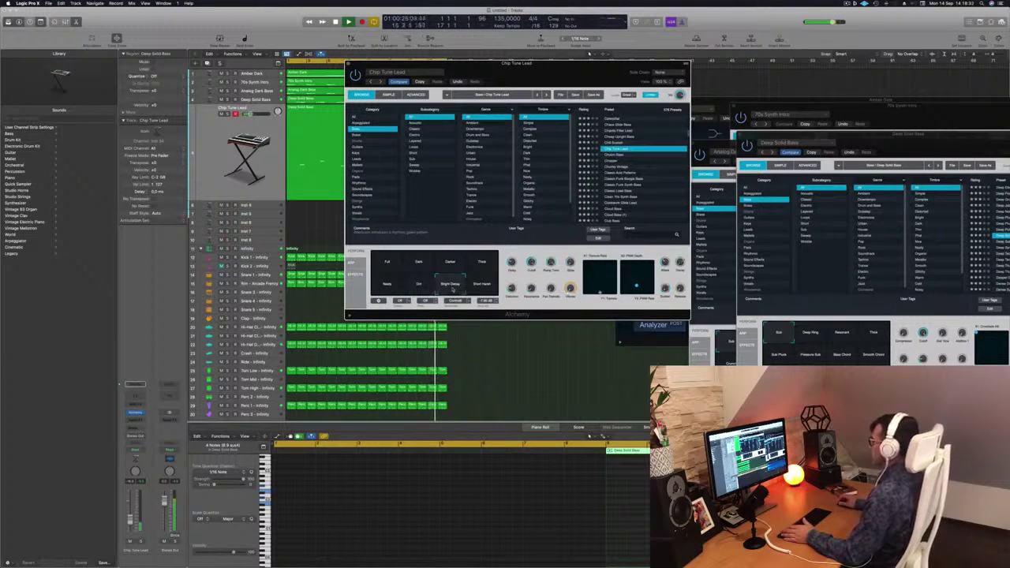
left_click(387, 263)
left_click_drag(542, 64, 556, 65)
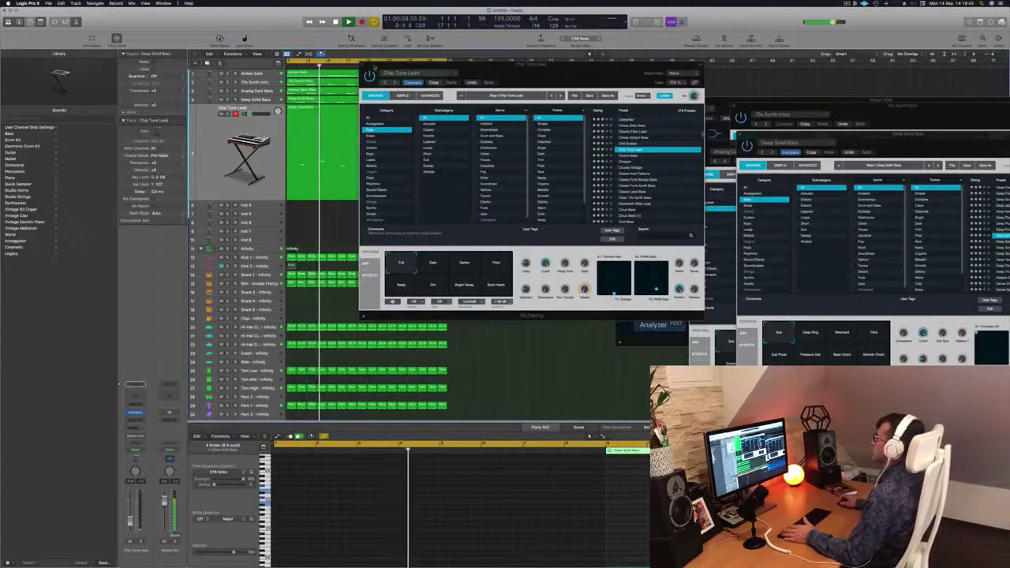
left_click(373, 66)
left_click(363, 65)
Step: Add a Channel EQ to the Chip Tune Lead track and lower its high-cut filter frequency
left_click(237, 162)
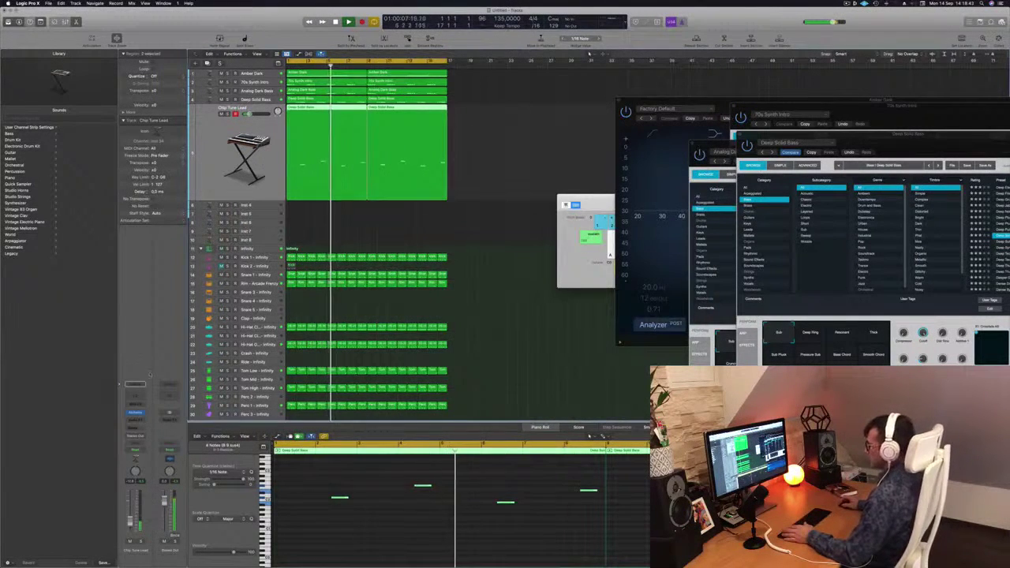
left_click(136, 394)
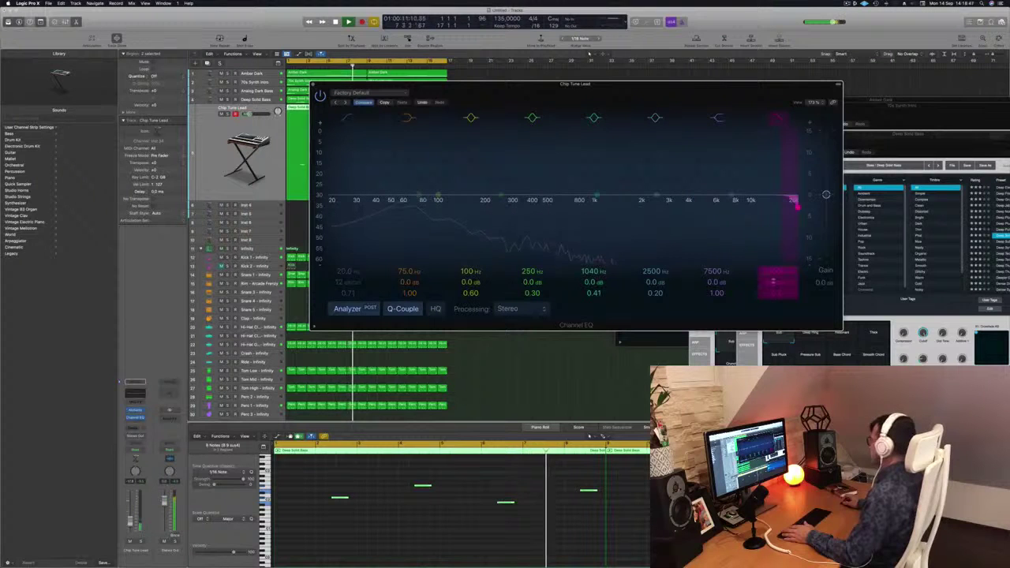
left_click_drag(795, 205, 588, 196)
left_click(313, 85)
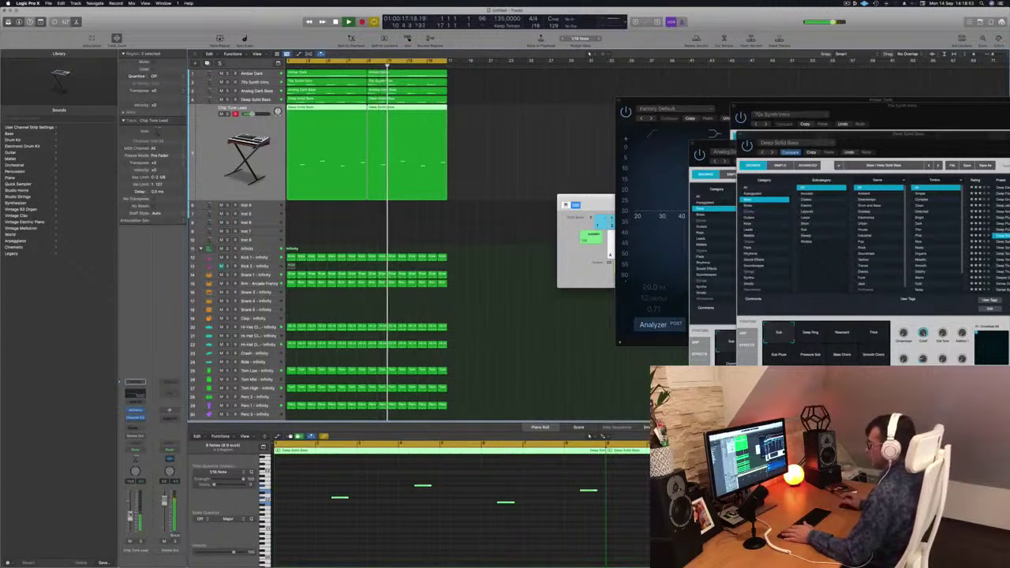
Step: Copy the two Amber Dark regions onto the empty sixth track at their original positions
left_click(489, 147)
key("Return")
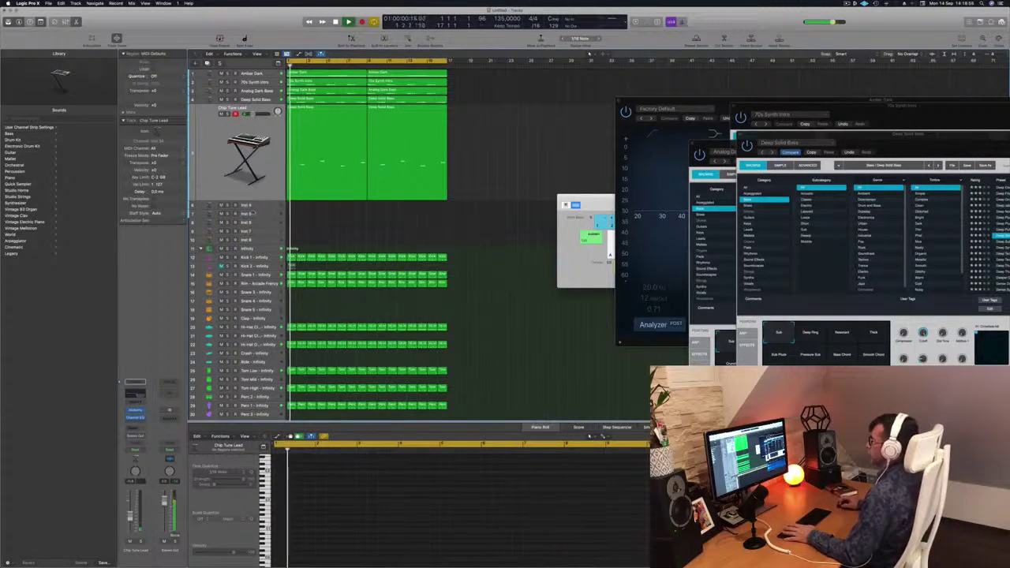
left_click(259, 206)
left_click_drag(322, 73, 320, 168)
left_click_drag(331, 117, 411, 123)
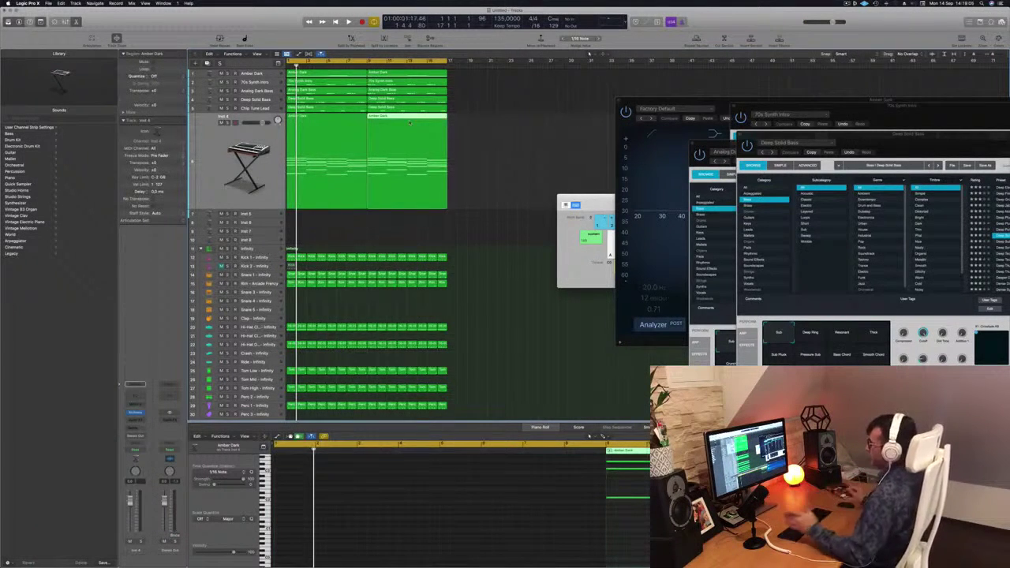
Step: Open Alchemy on the sixth track and load the arpeggiated preset 1970s Analog Arp
left_click(270, 143)
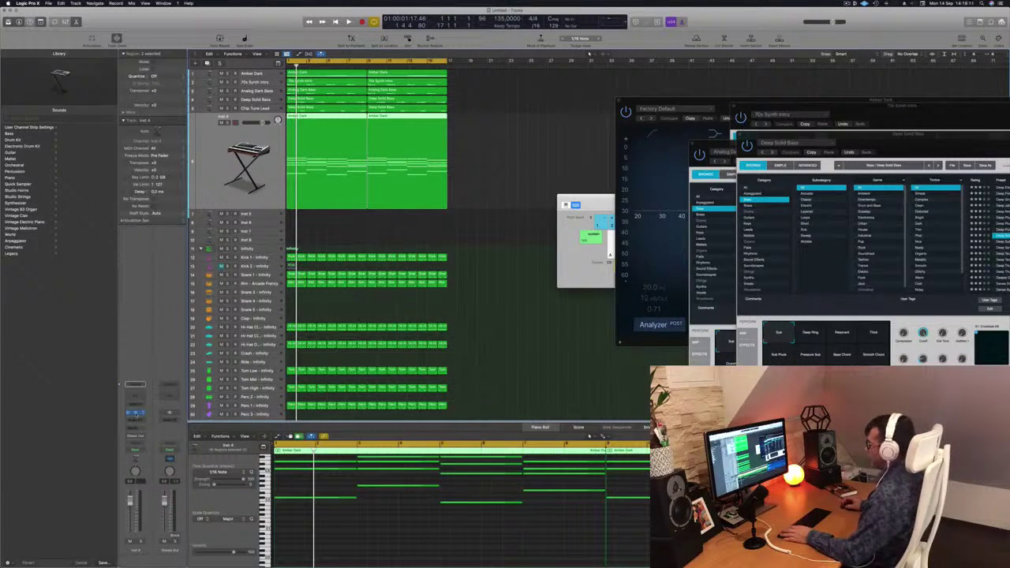
left_click_drag(569, 92, 623, 97)
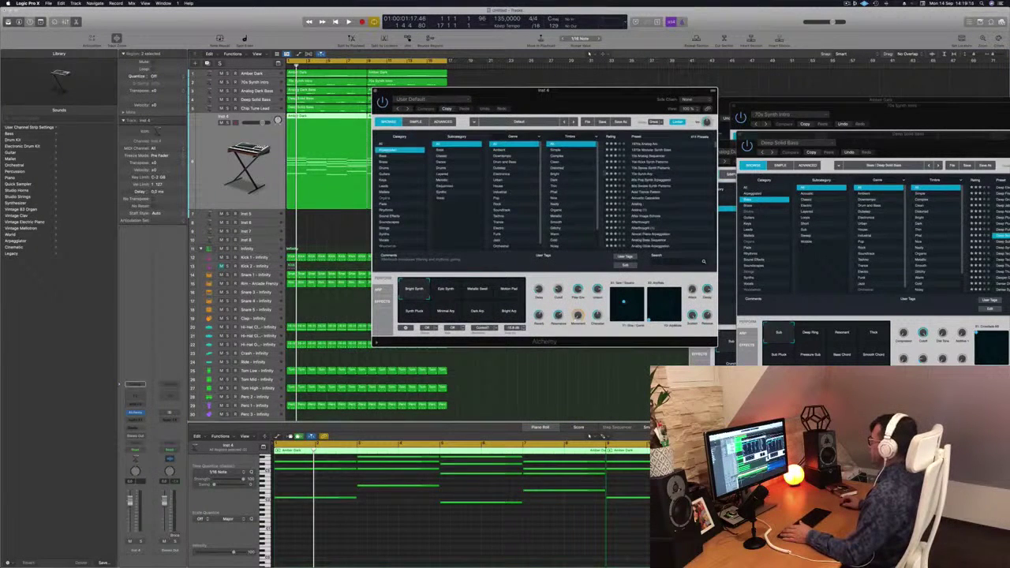
left_click_drag(632, 98, 789, 86)
left_click(213, 197)
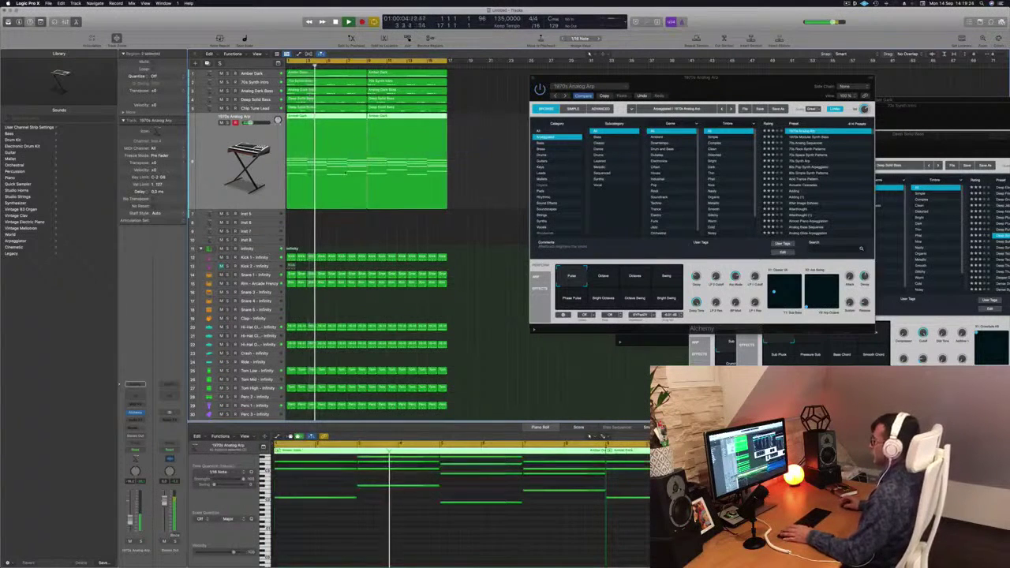
Step: Transpose all notes of the copied Amber Dark regions down one octave
key("super+a")
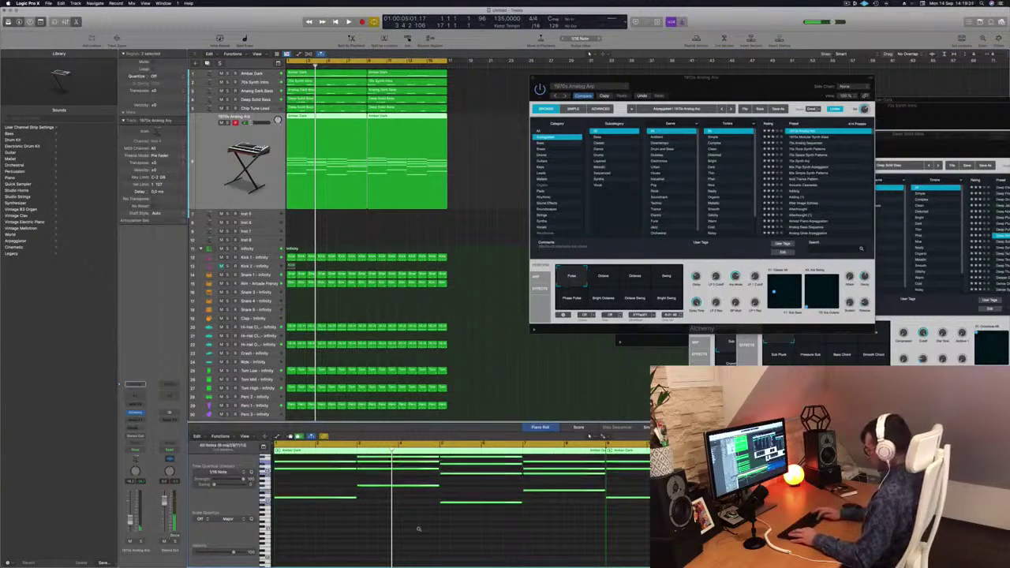
key("alt+shift+Down")
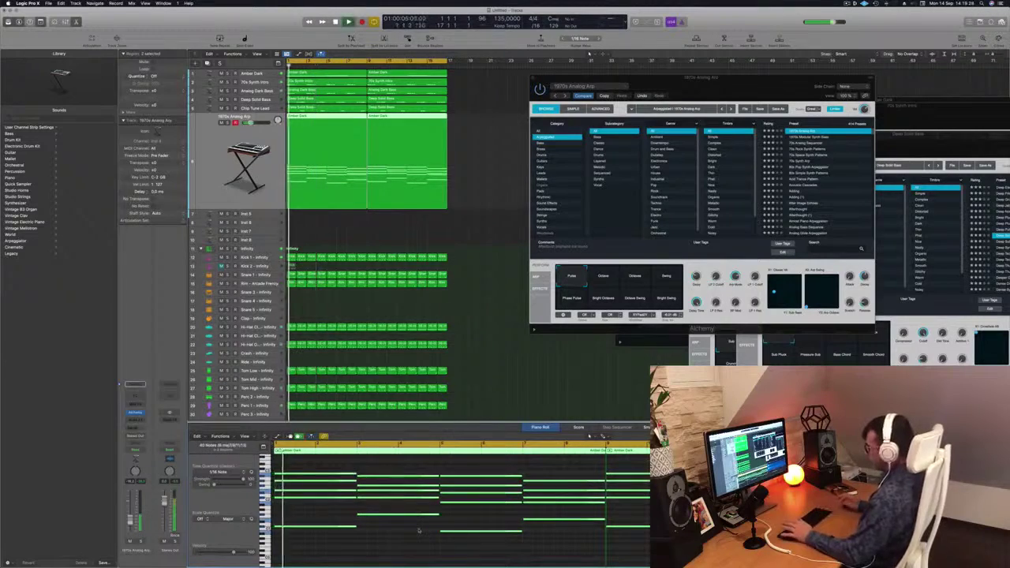
Step: Try the arpeggiated presets 1970s Modular Synth Bass and 70s Analog Sequencer on the sixth track
left_click_drag(753, 91, 718, 80)
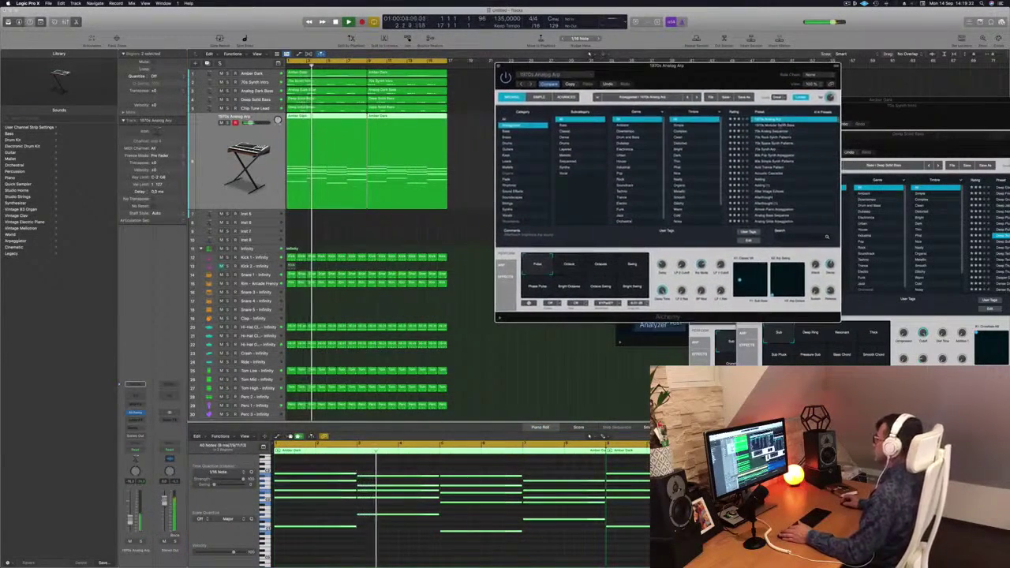
left_click(777, 125)
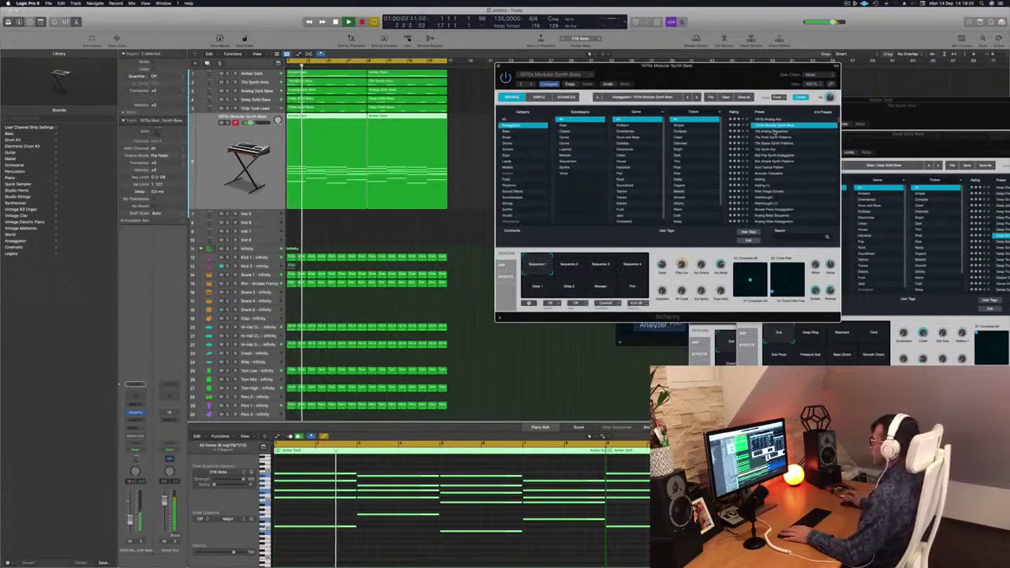
left_click(775, 132)
key("space")
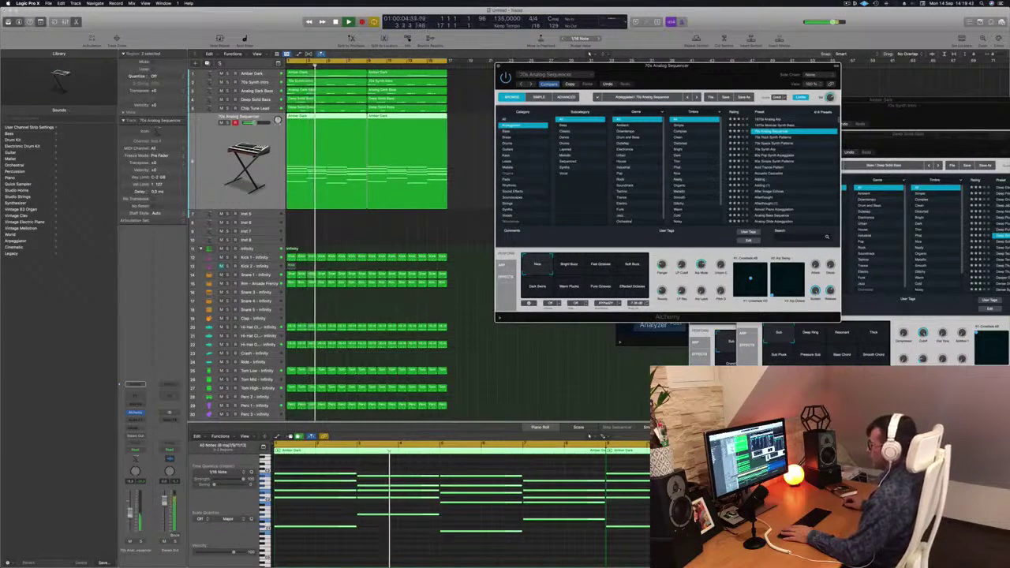
Step: Audition the Bright Buzz and Fast Octaves variations of 70s Analog Sequencer from the start of the loop
left_click(577, 265)
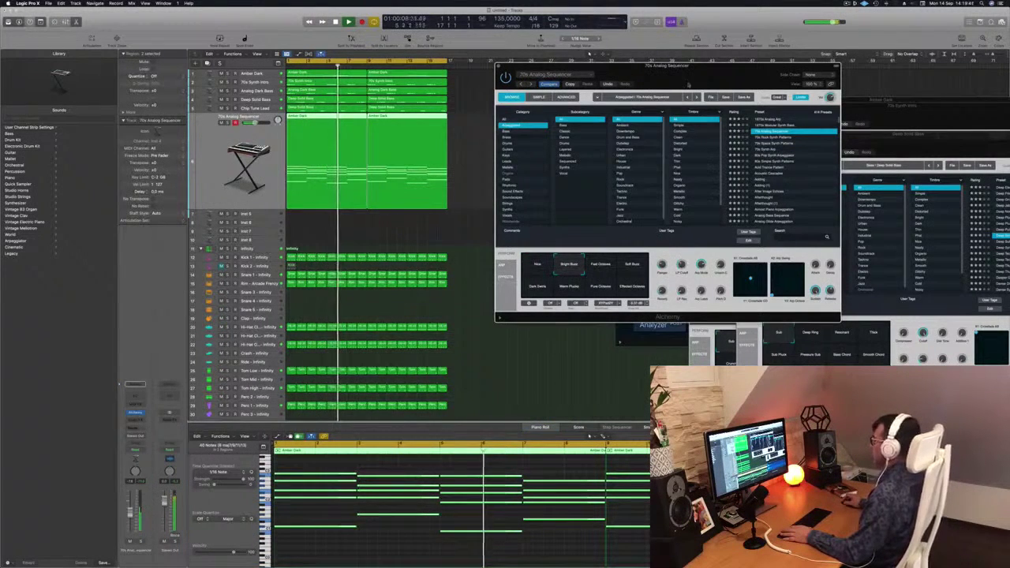
left_click_drag(692, 84, 695, 92)
key("Return")
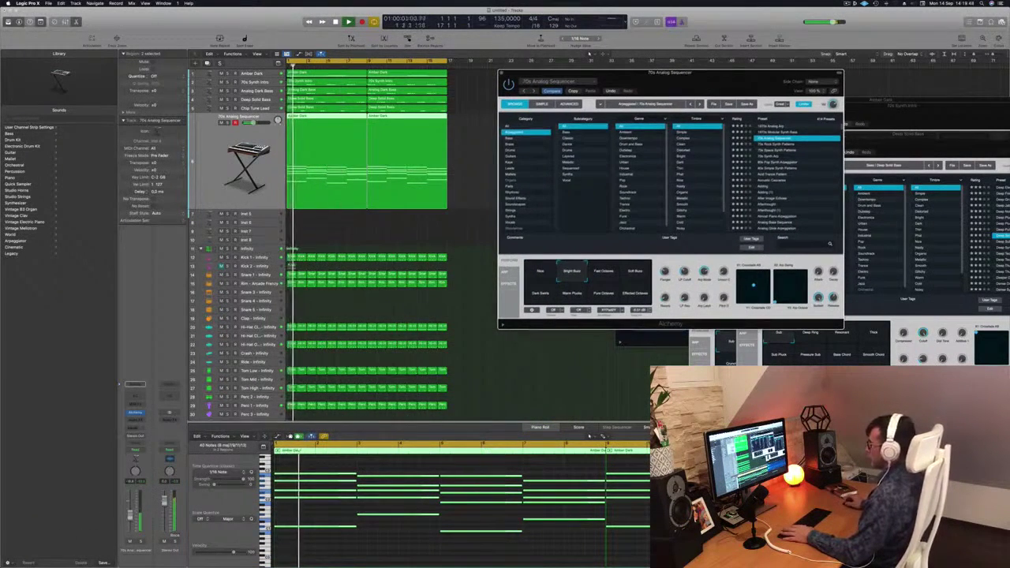
left_click(604, 273)
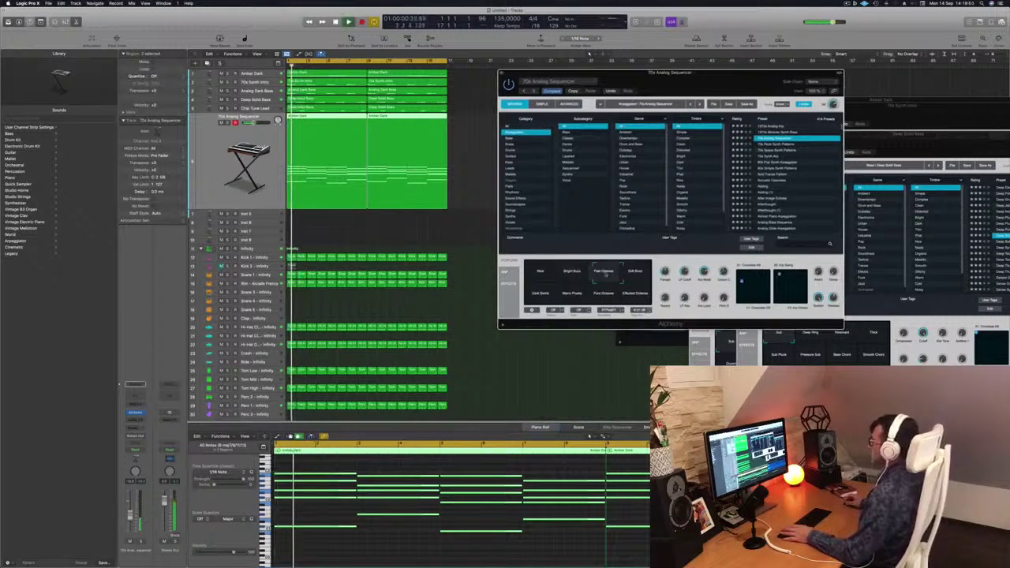
Step: Compare the Soft Buzz, Dark Swirls, Warm Plucks, Pure Octaves and Effected Octaves variations, returning to Warm Plucks
left_click(643, 269)
left_click(541, 292)
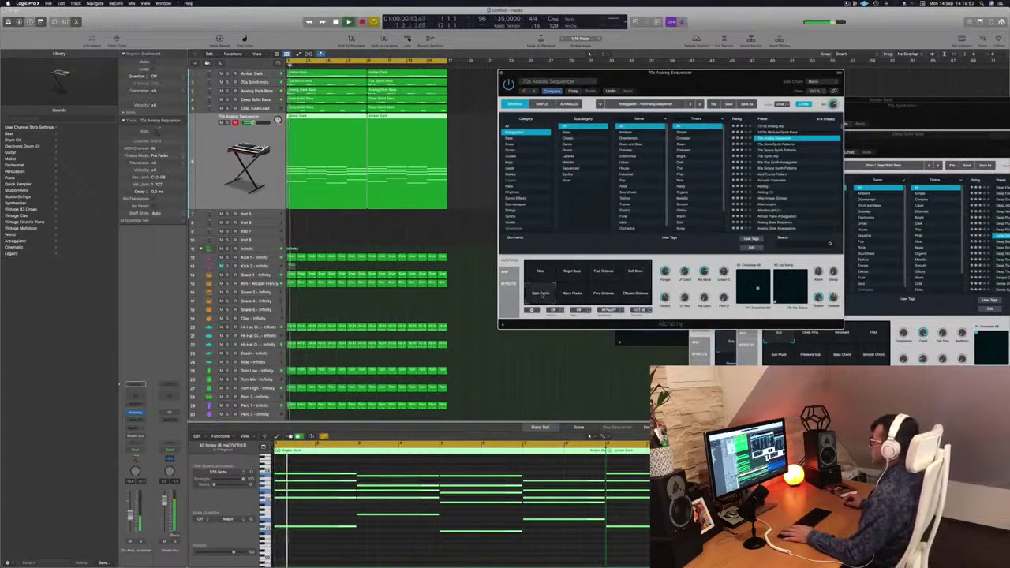
left_click(571, 300)
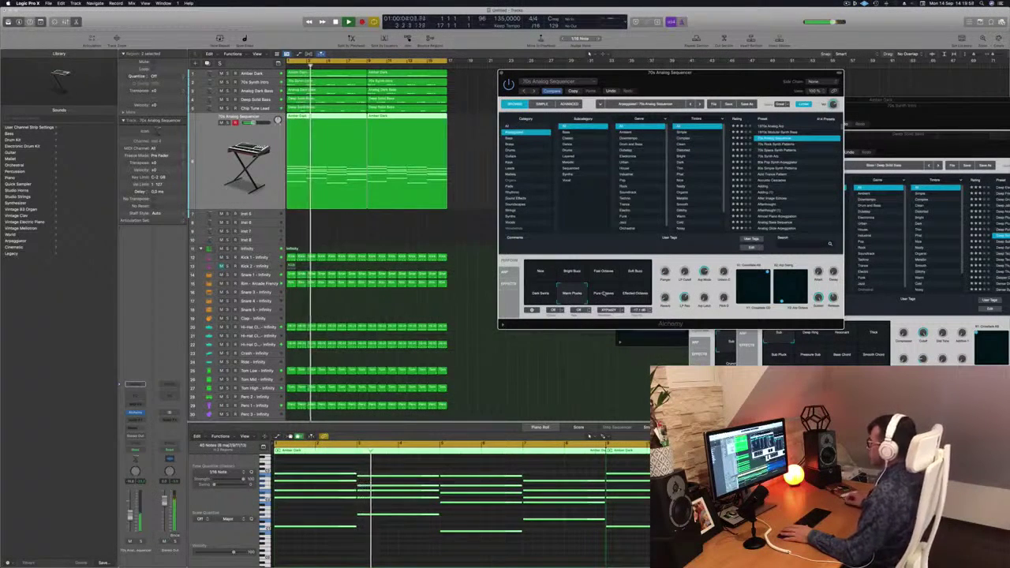
left_click(605, 293)
left_click(635, 293)
left_click(571, 293)
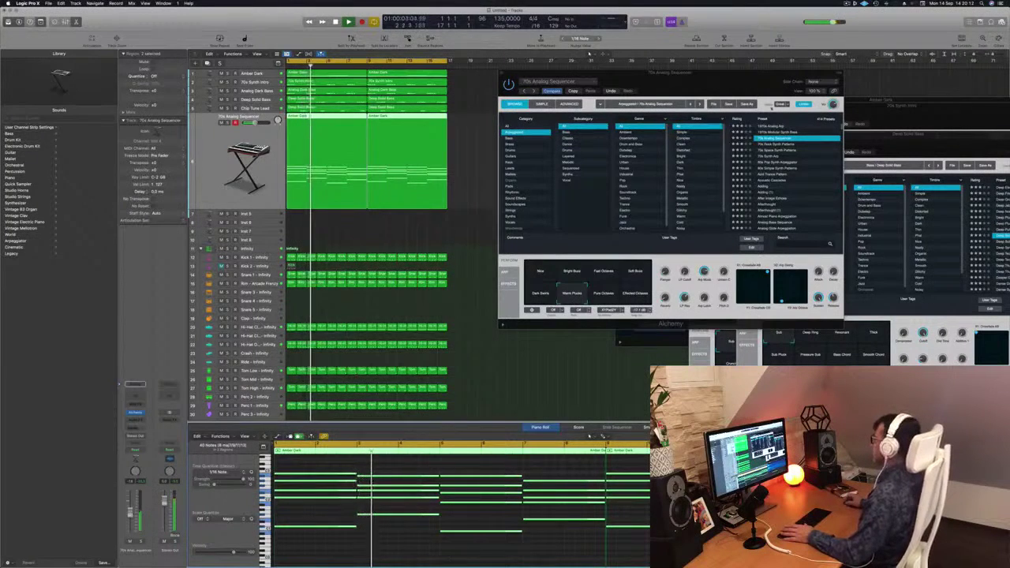
Step: Load the arpeggiated preset 70s Rock Synth Patterns on the sixth track
left_click(777, 144)
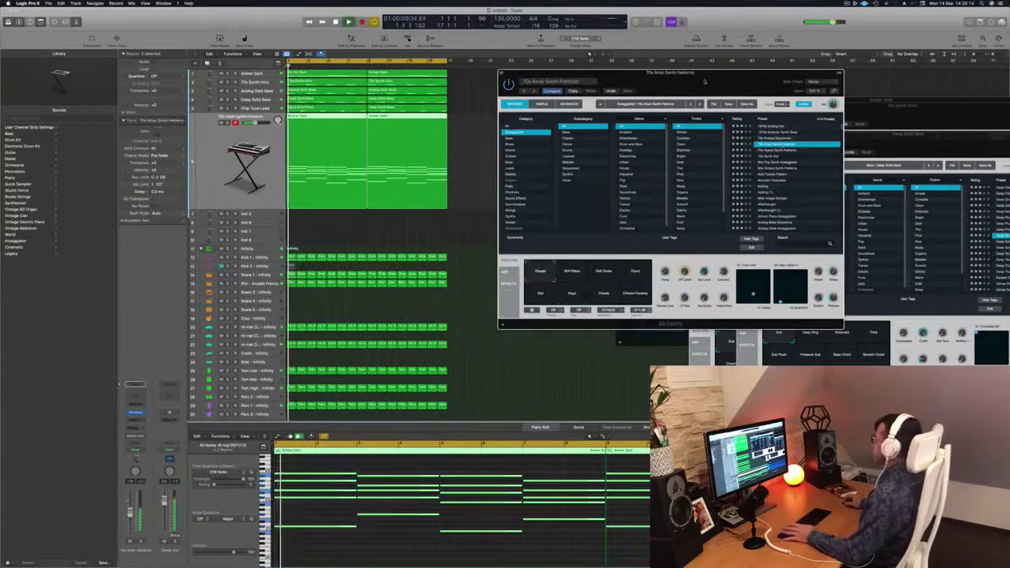
left_click_drag(708, 80, 731, 69)
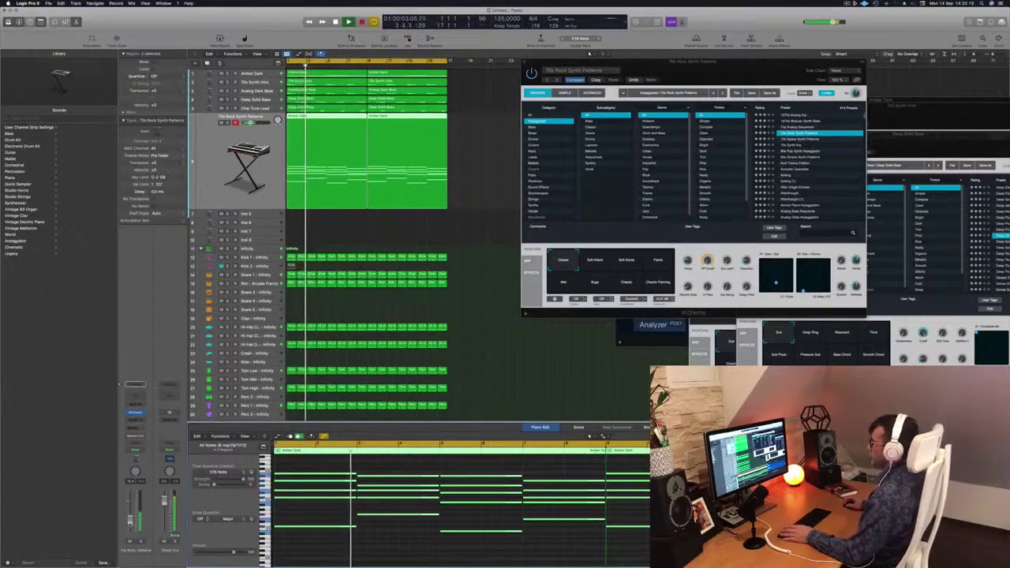
Step: Try the arpeggiated presets 70s Space Synth Patterns and 70s Synth Arp on the sixth track, including one of the latter's variations
left_click(820, 140)
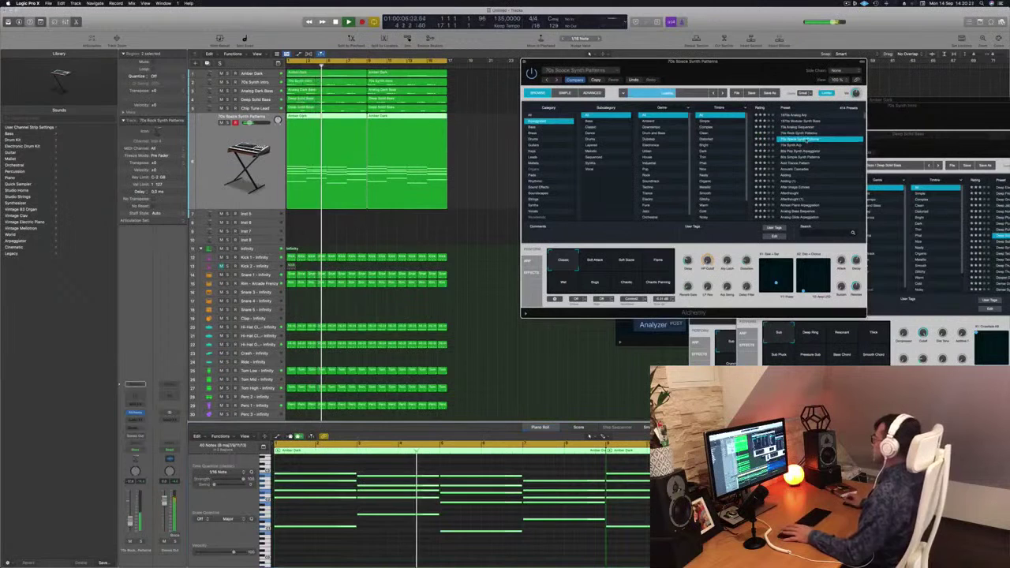
left_click(797, 146)
key("Return")
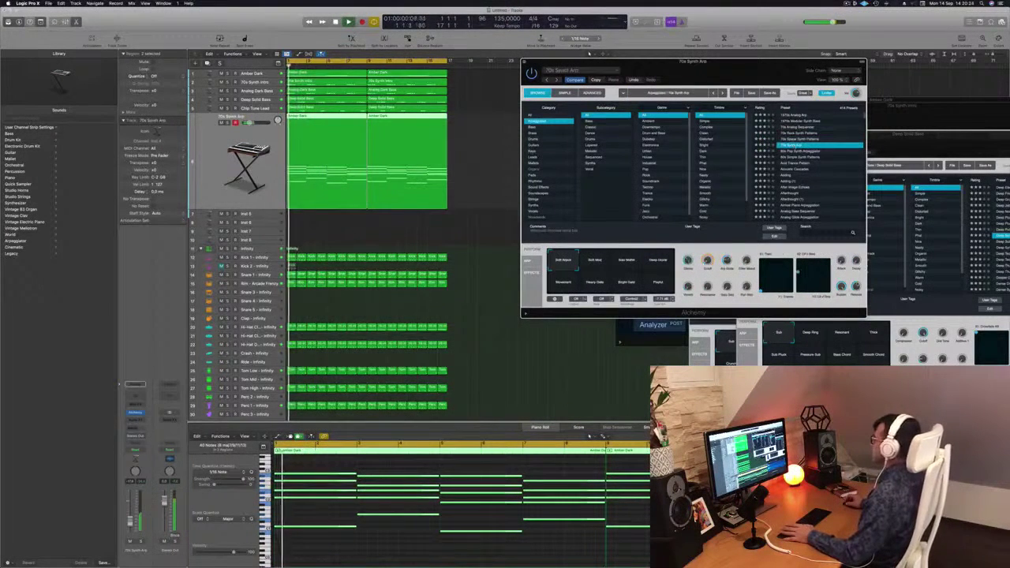
left_click(629, 263)
Step: Try the arpeggiated presets 80s Pop Synth Arpeggiator, 80s Simple Synth Patterns and Acid Trance Pattern on the sixth track
left_click(799, 151)
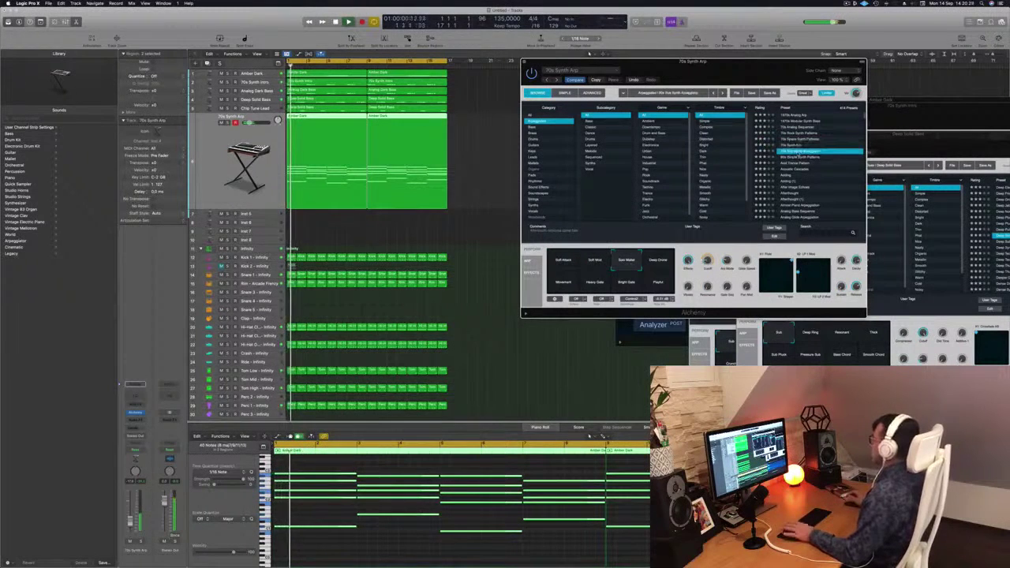
left_click_drag(708, 67, 732, 69)
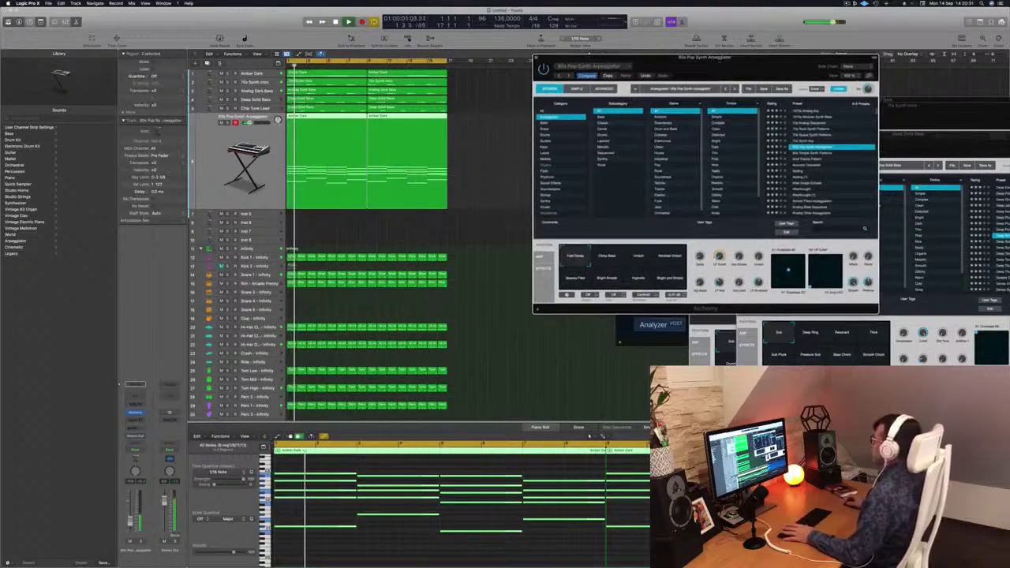
left_click(838, 154)
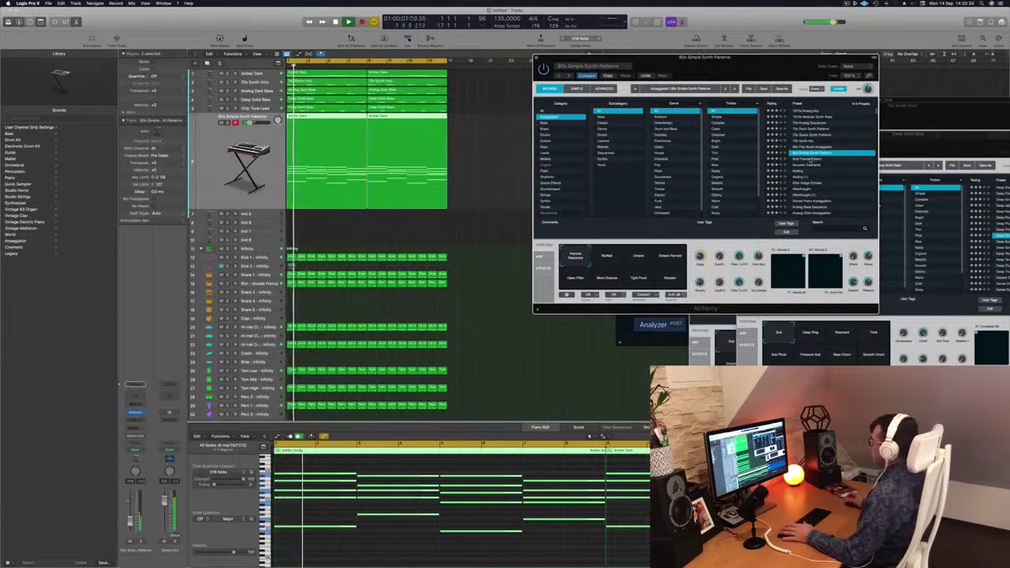
left_click(809, 159)
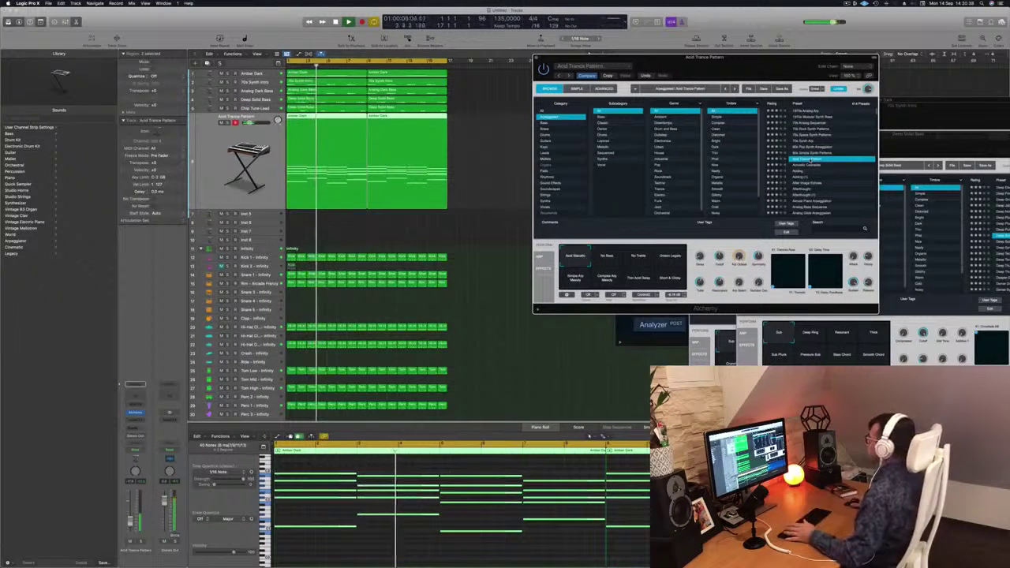
Step: Audition the presets Acoustic Cascades and Adding on the sixth track, restarting playback from the start of the loop
left_click(803, 164)
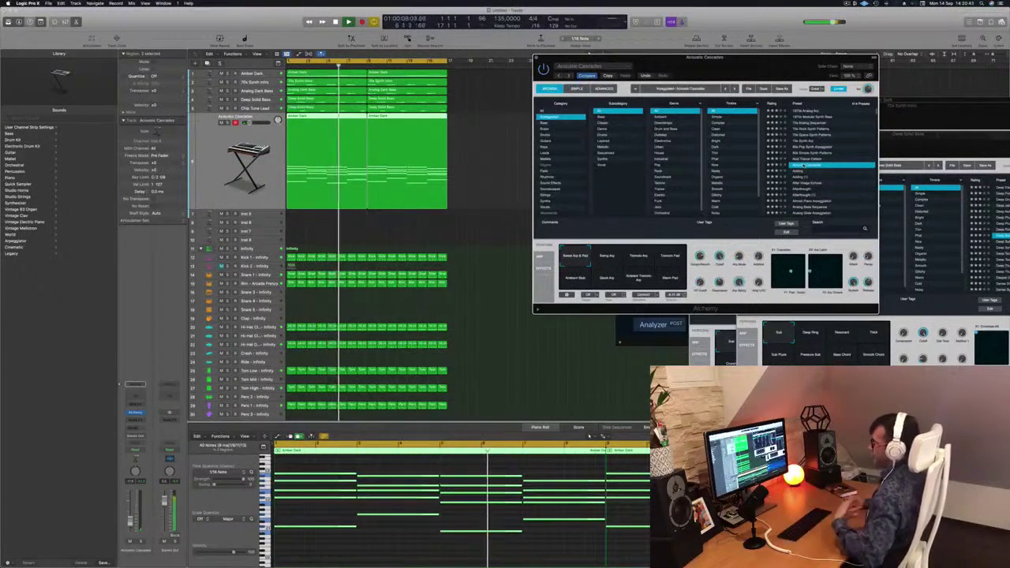
left_click(799, 171)
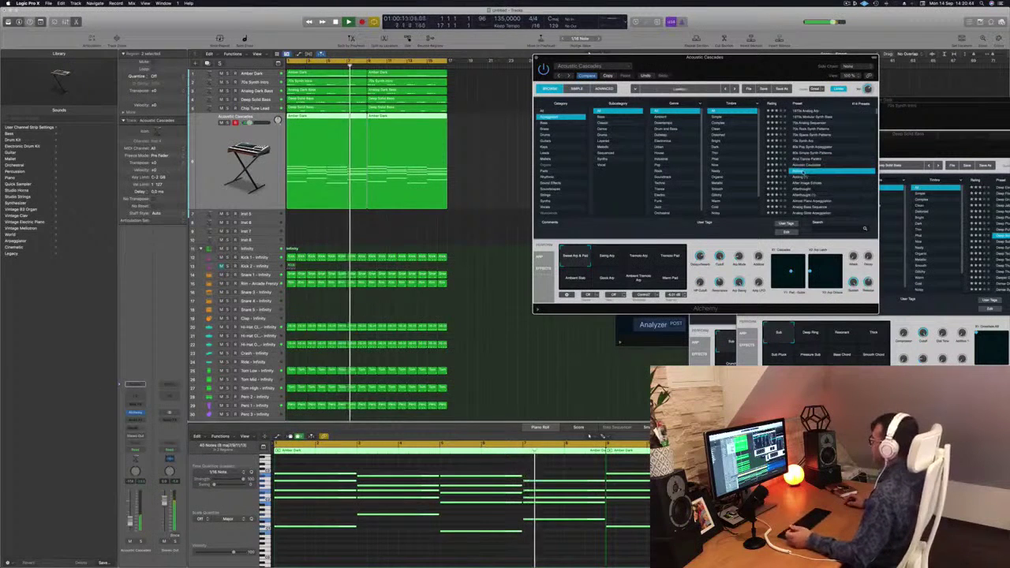
key("Return")
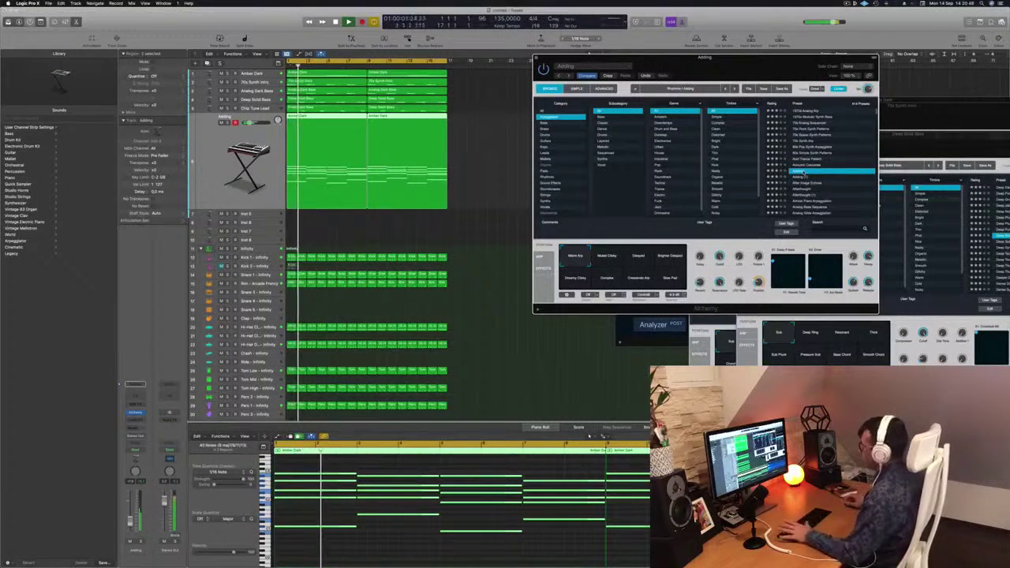
Step: Audition the presets After Image Echoes, Afterthought and Almost Piano Arpeggiation on the sixth track
left_click(810, 182)
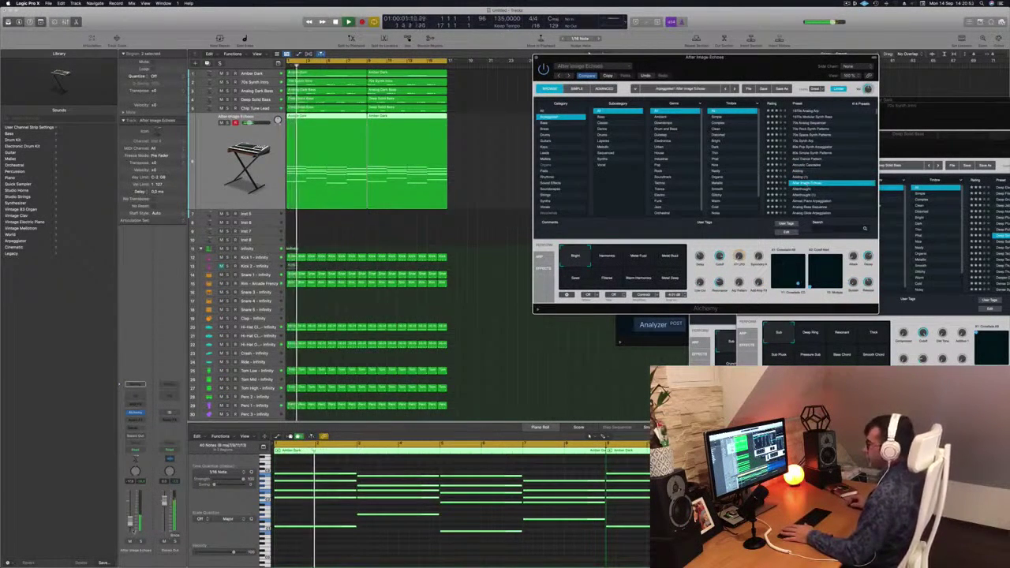
left_click(882, 207)
left_click(802, 189)
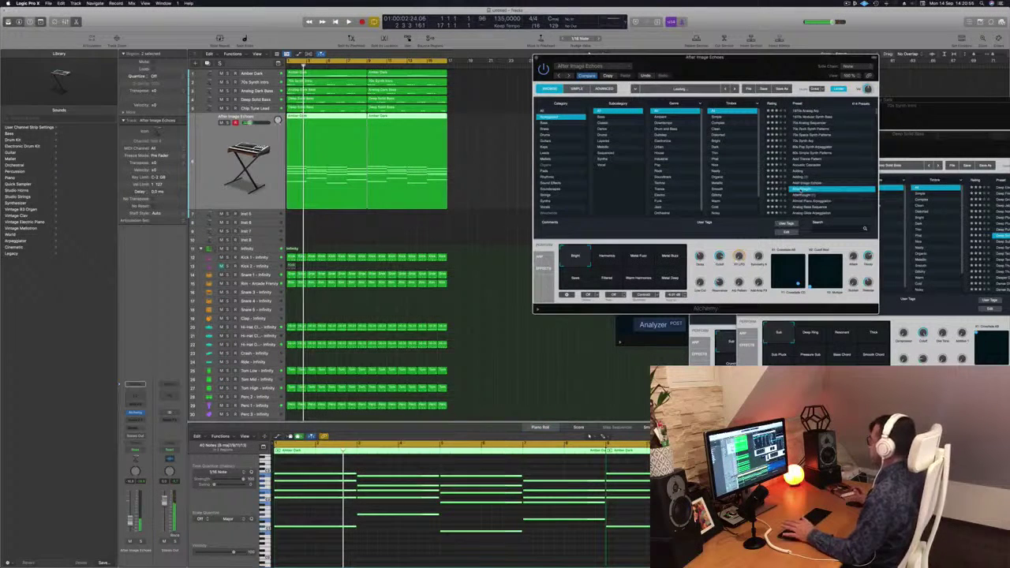
key("space")
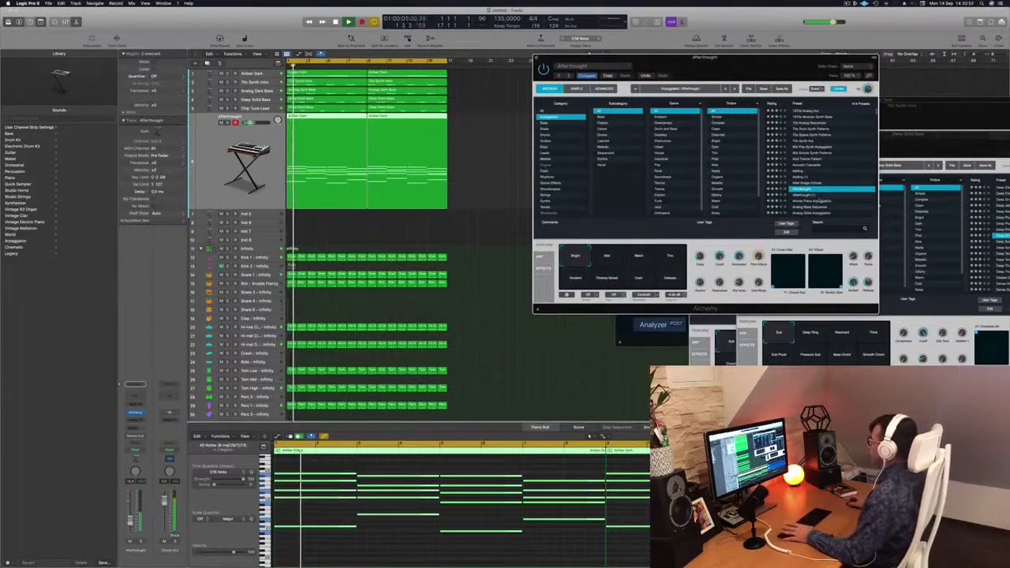
left_click(815, 201)
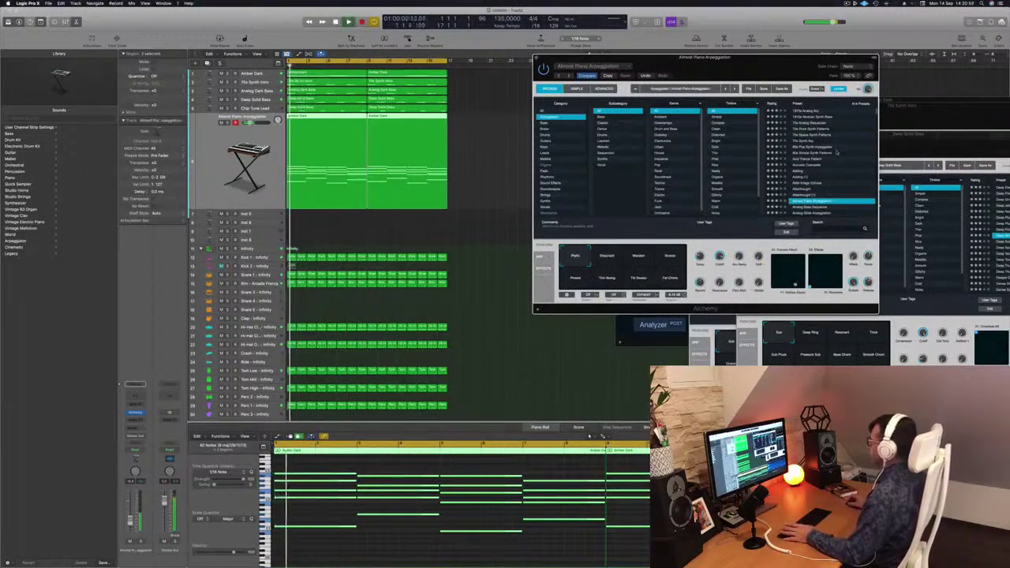
Step: Try the arpeggiated presets Analog Bass Sequence and Analog Glide Arpeggiation on the sixth track
scroll(836, 152, "down", 2)
left_click(788, 178)
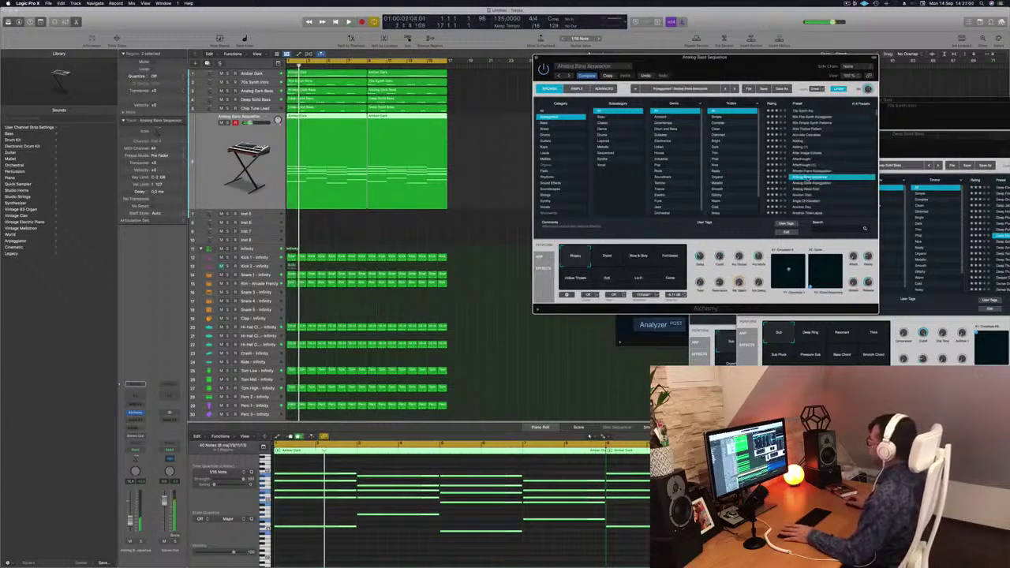
left_click(790, 183)
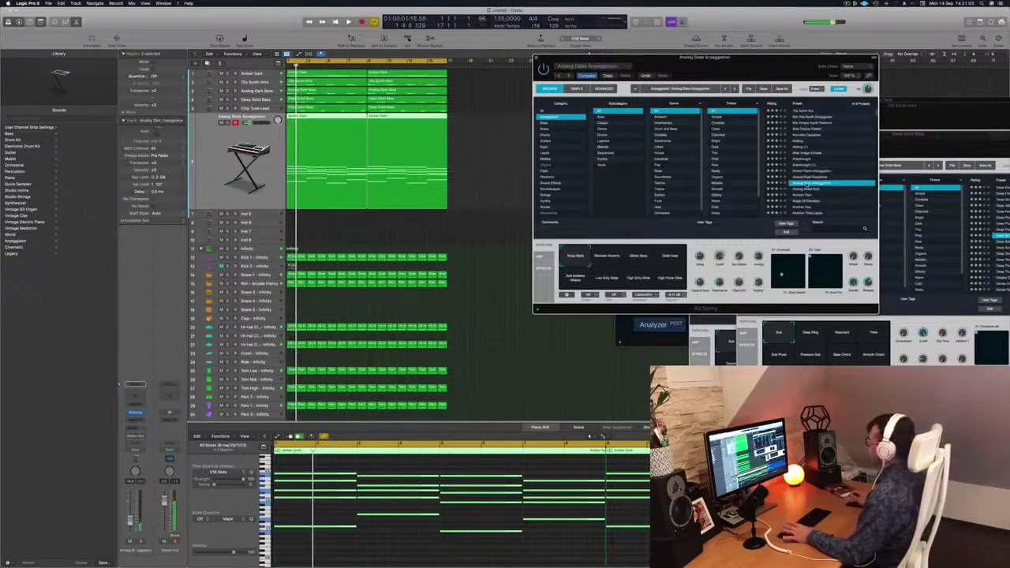
Step: Load the arpeggiated preset Analog Head-Nod on the sixth track and reposition its Alchemy window
left_click(800, 189)
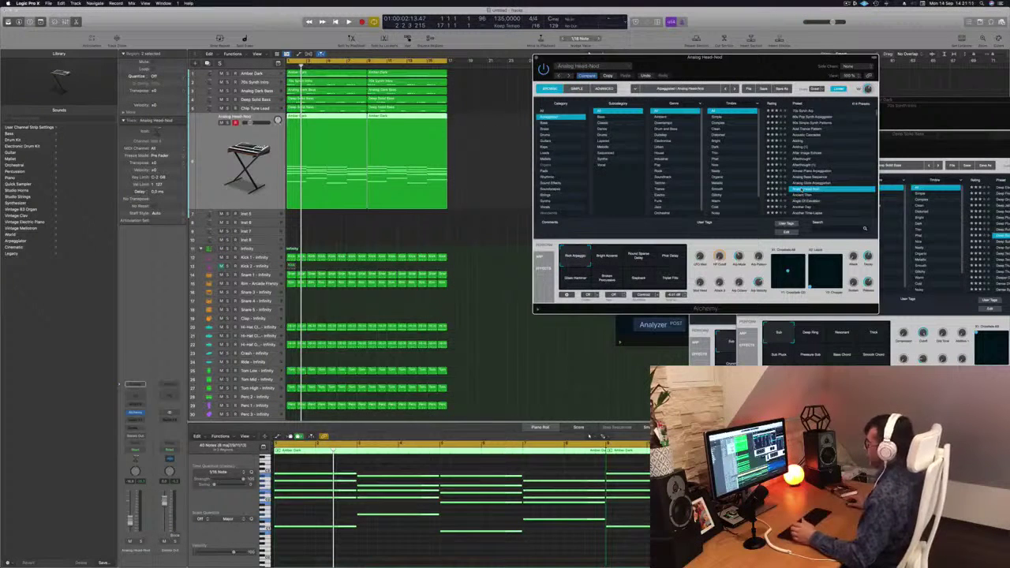
left_click_drag(747, 68, 733, 68)
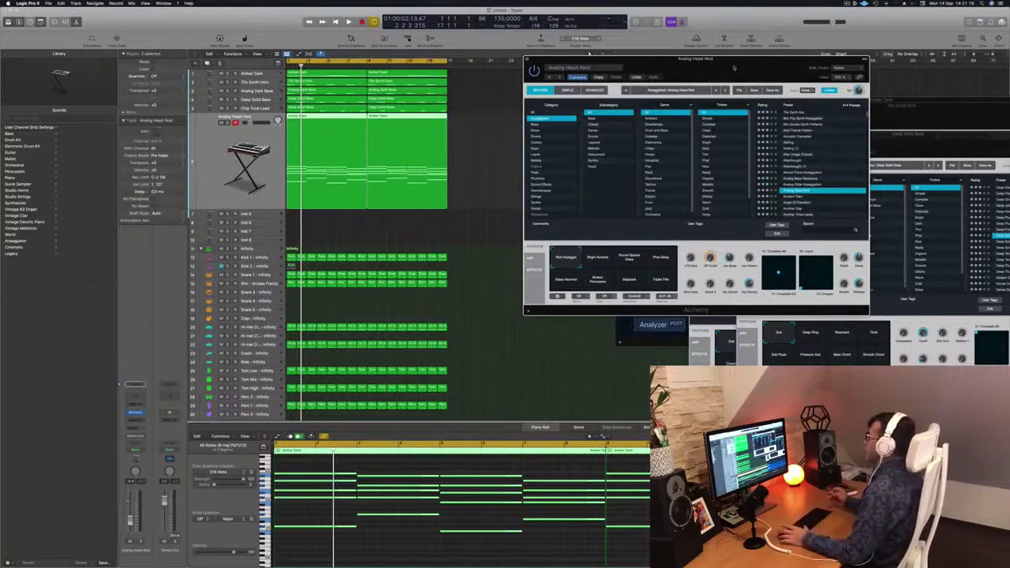
left_click_drag(748, 60, 799, 59)
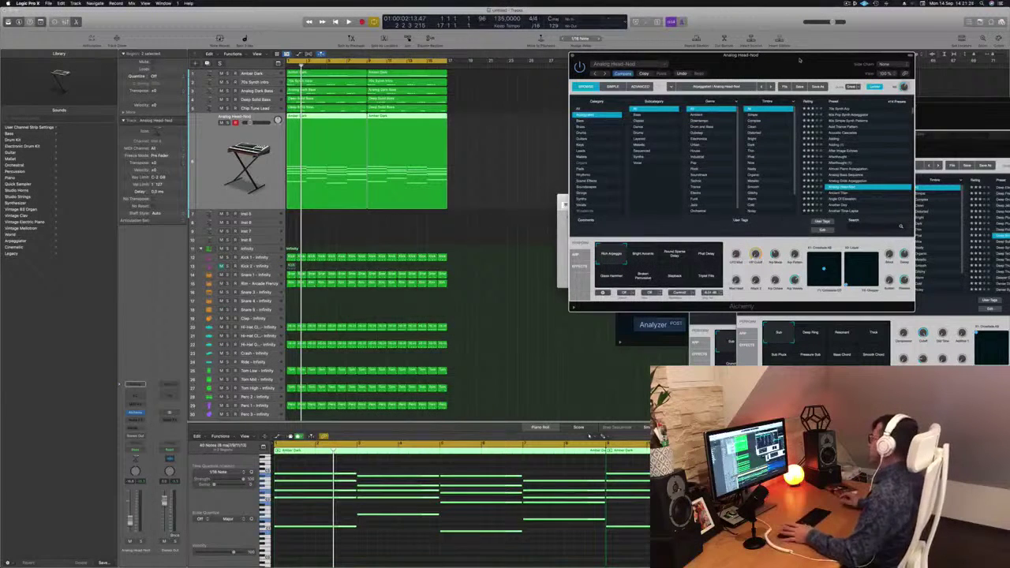
left_click_drag(798, 61, 739, 59)
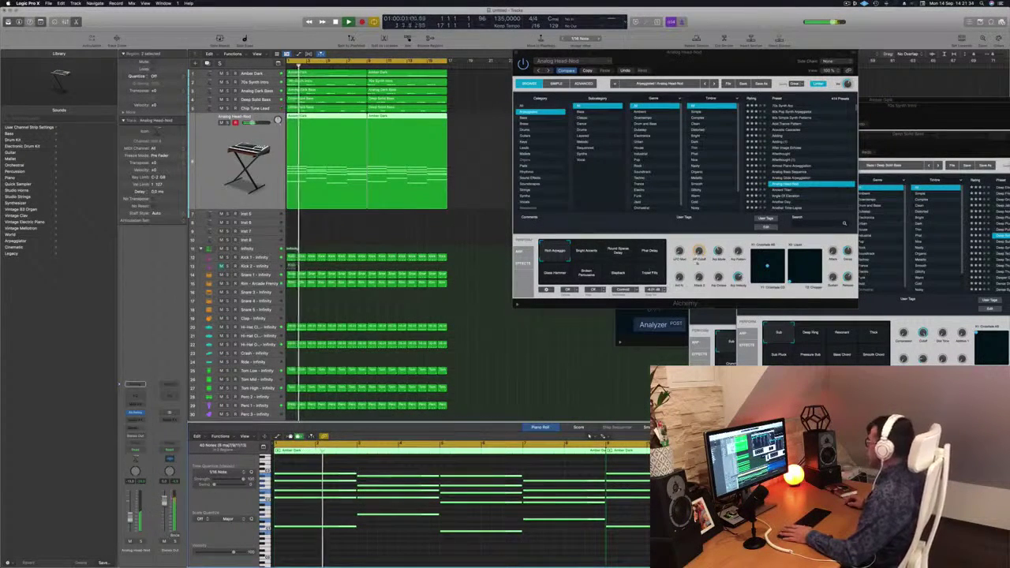
Step: Compare Analog Head-Nod variations such as Bright Accents, Glass Hammer and Broken Percussion, returning to Rich Arpeggio
left_click(586, 251)
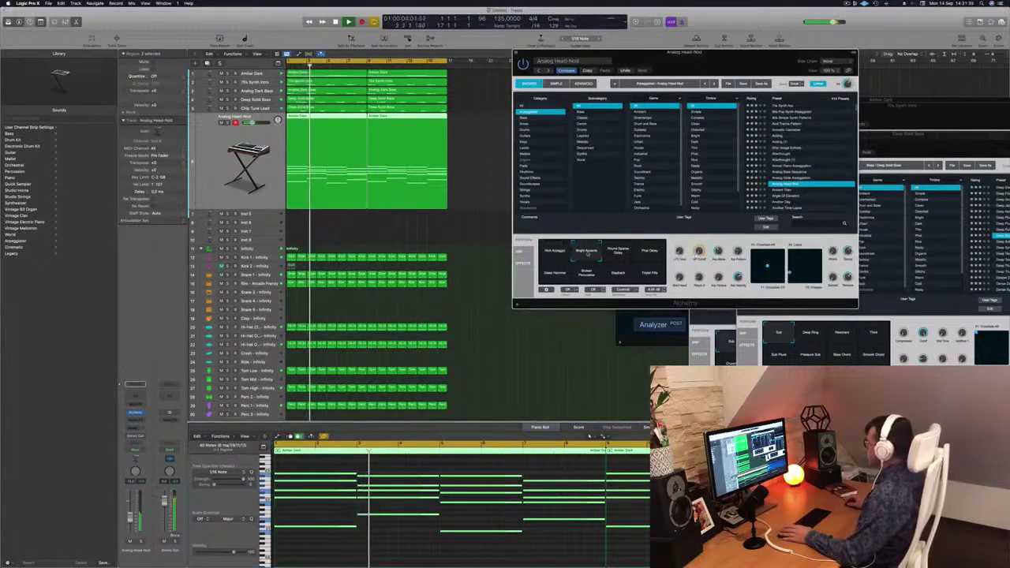
left_click(619, 252)
left_click(649, 251)
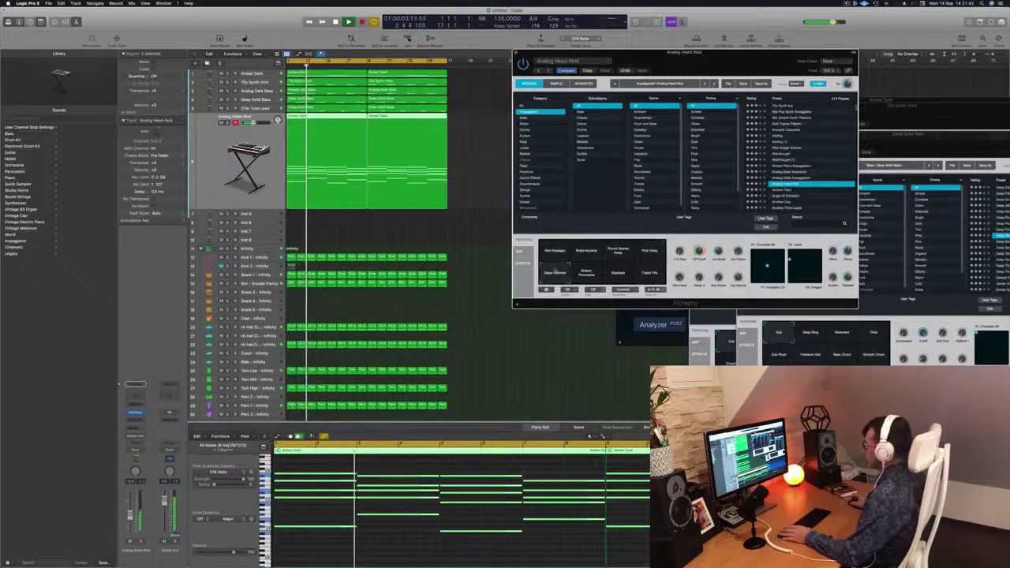
left_click(585, 273)
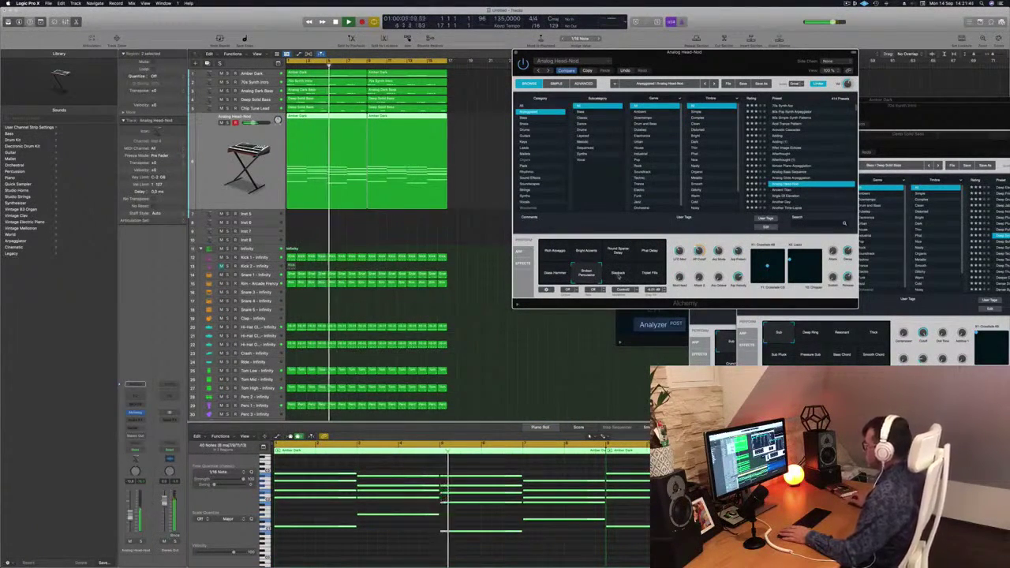
left_click(618, 275)
left_click(555, 251)
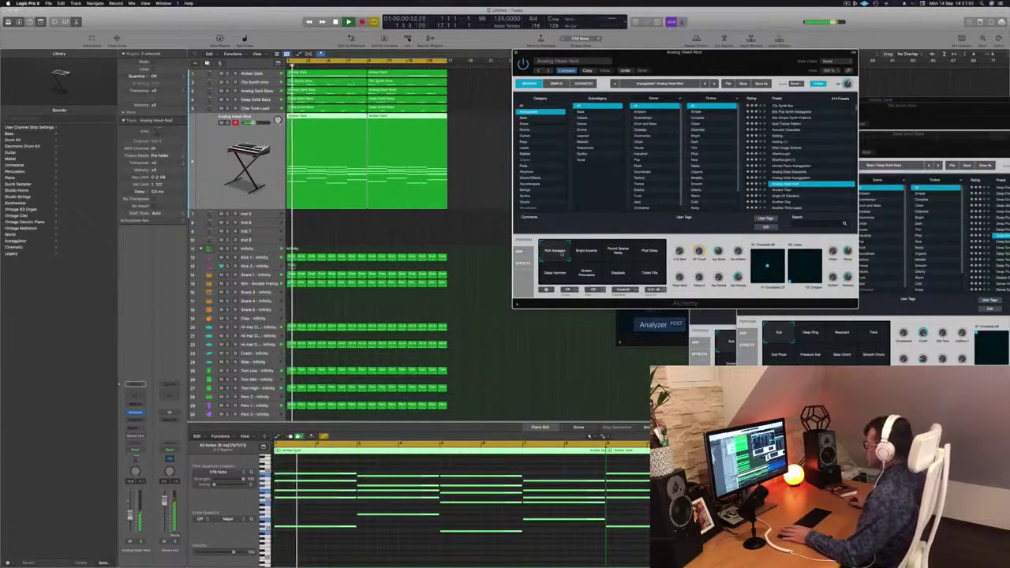
Step: Add a Channel EQ to the Analog Head-Nod track with a 12 dB/Oct low cut at 120 Hz, and close the EQ
left_click_drag(738, 53, 653, 45)
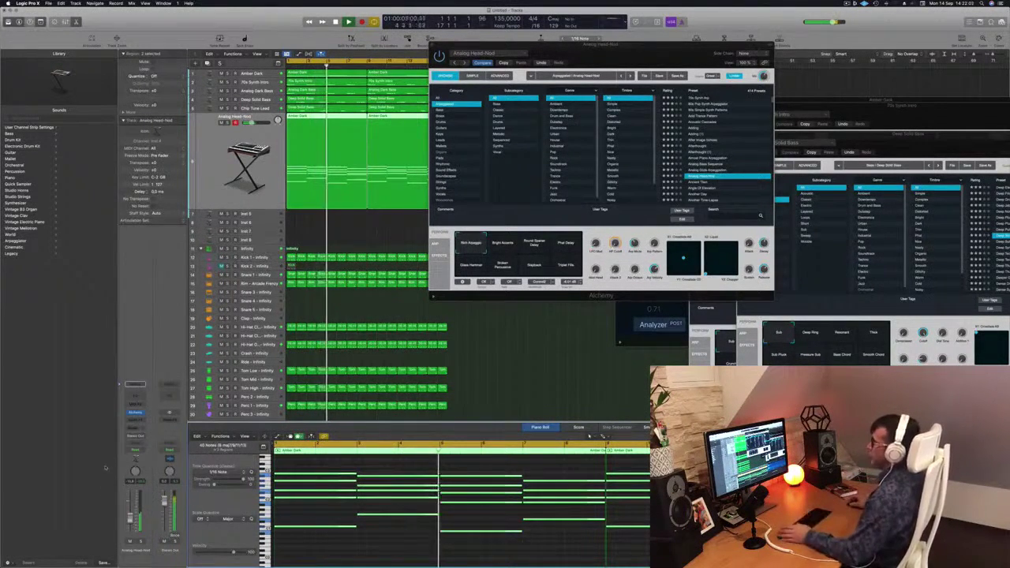
left_click(139, 396)
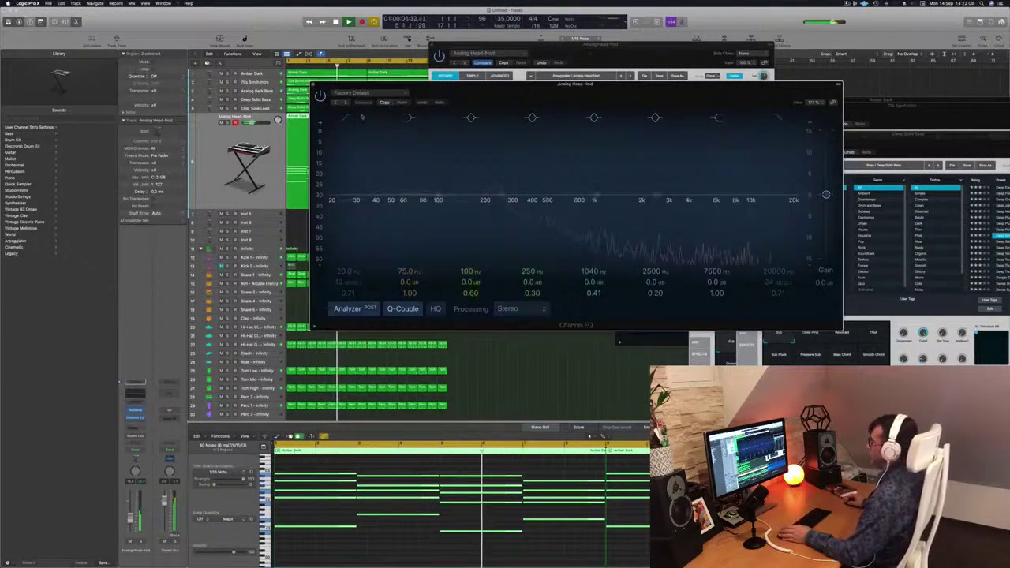
left_click(347, 119)
left_click_drag(394, 187, 468, 174)
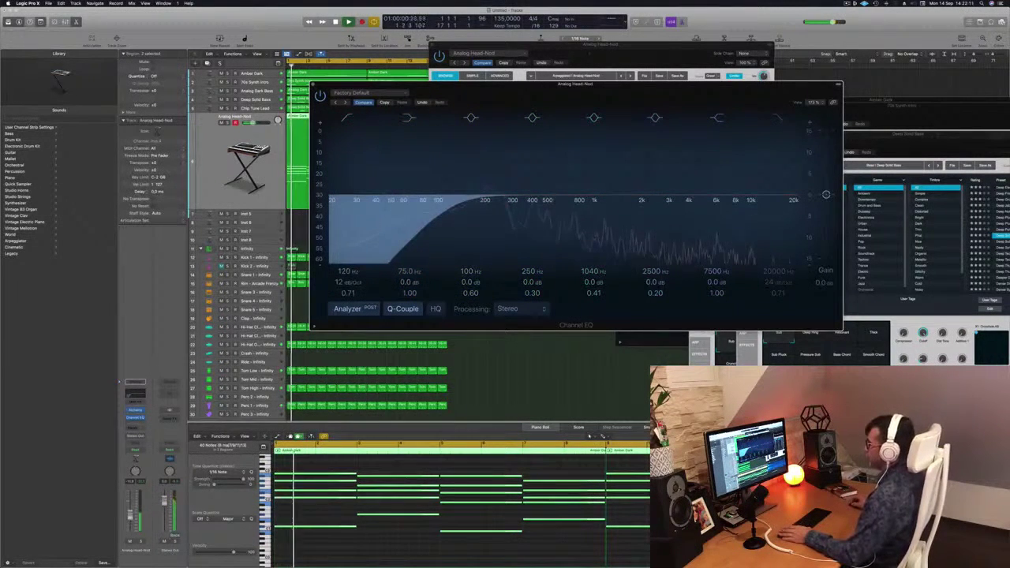
left_click(473, 545)
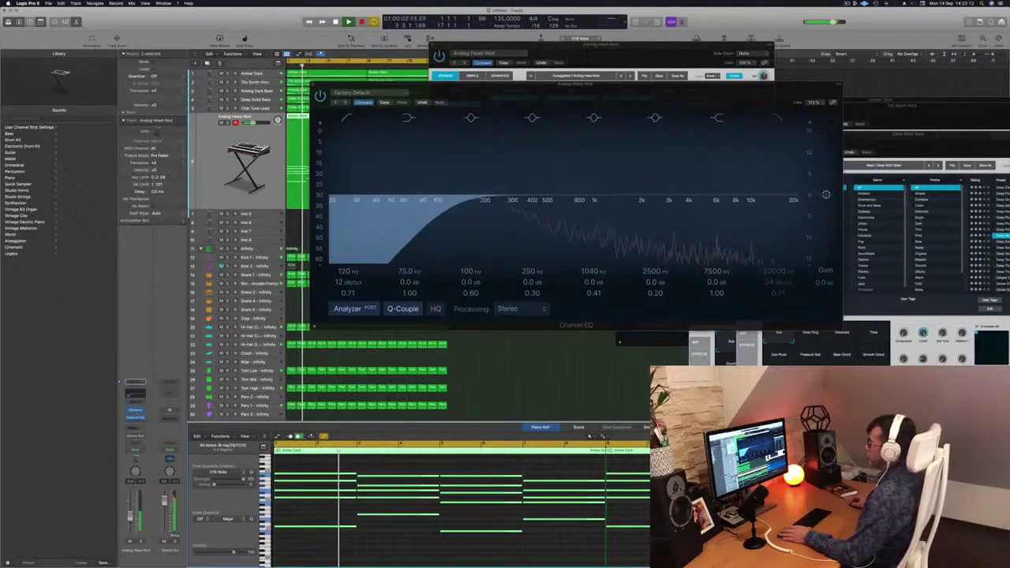
left_click_drag(512, 85, 491, 83)
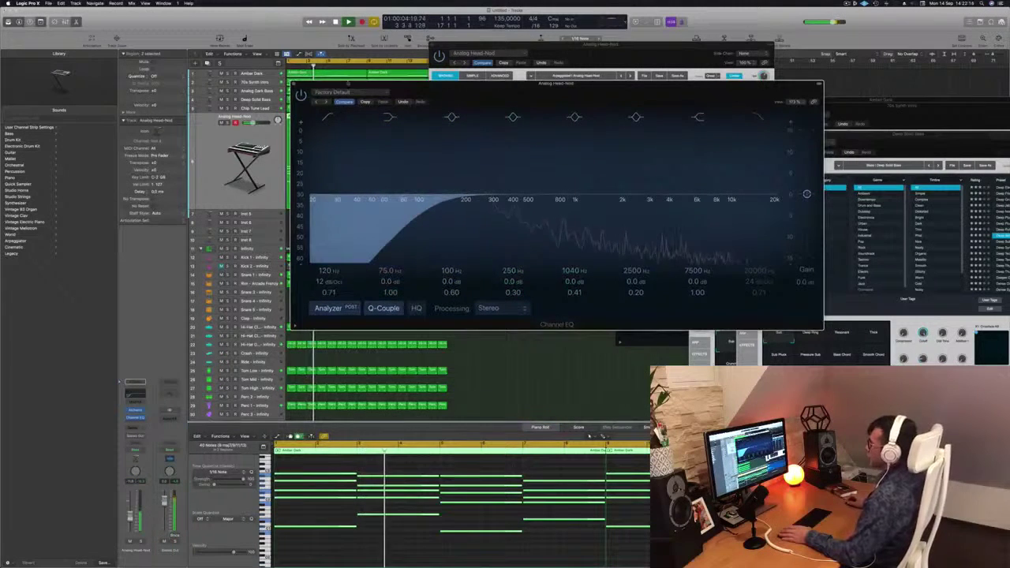
left_click(291, 83)
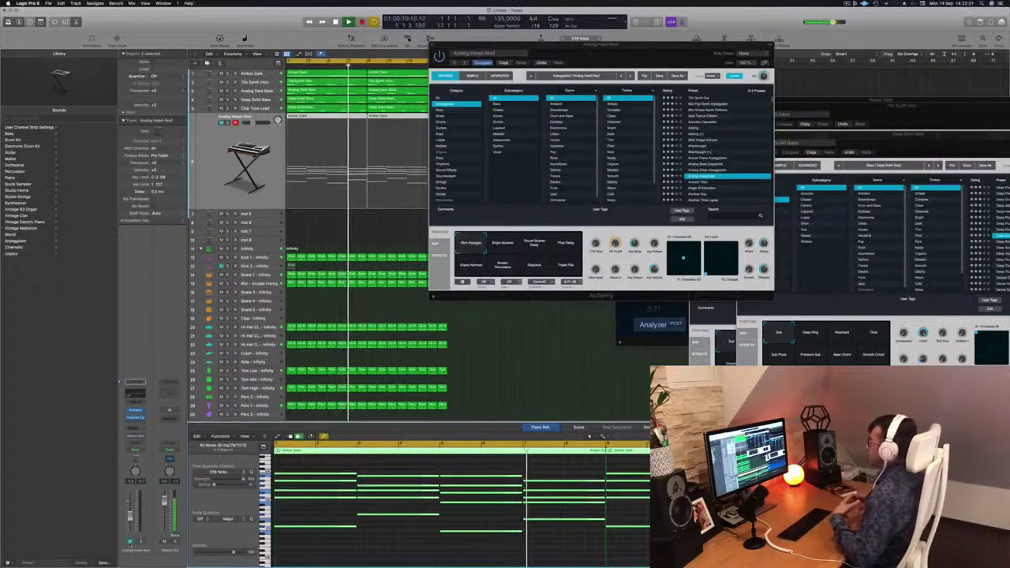
Step: Unmute the Analog Head-Nod track and close its Alchemy window
left_click(130, 543)
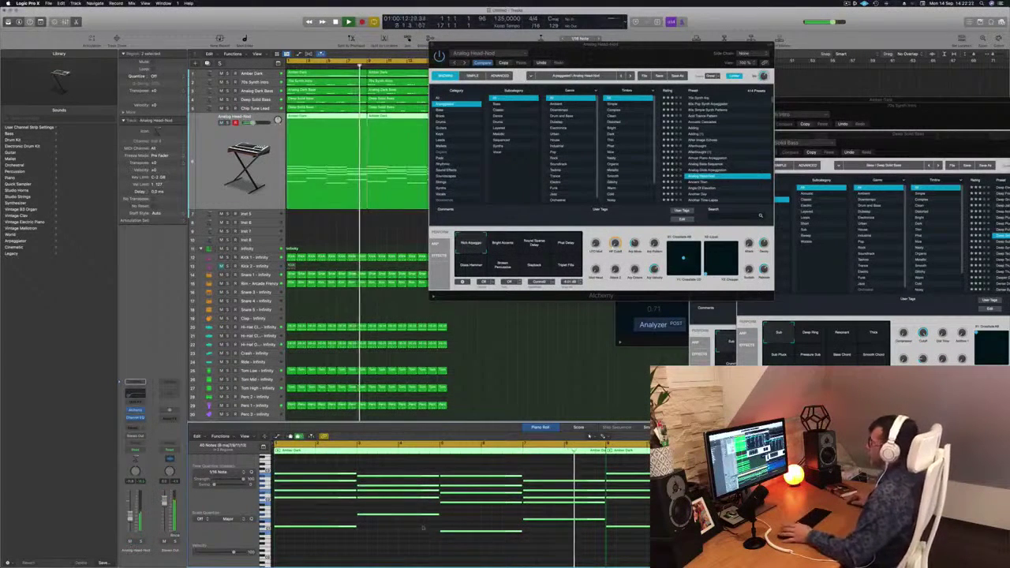
left_click_drag(634, 53, 671, 68)
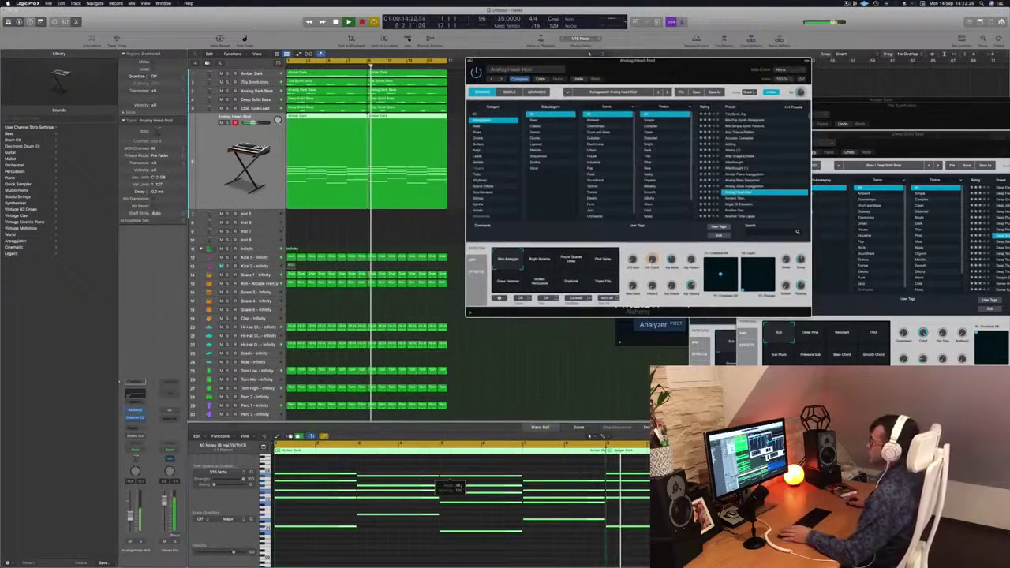
left_click(469, 59)
Step: Copy the two Amber Dark regions from the Analog Head-Nod track onto the empty seventh track
left_click(496, 169)
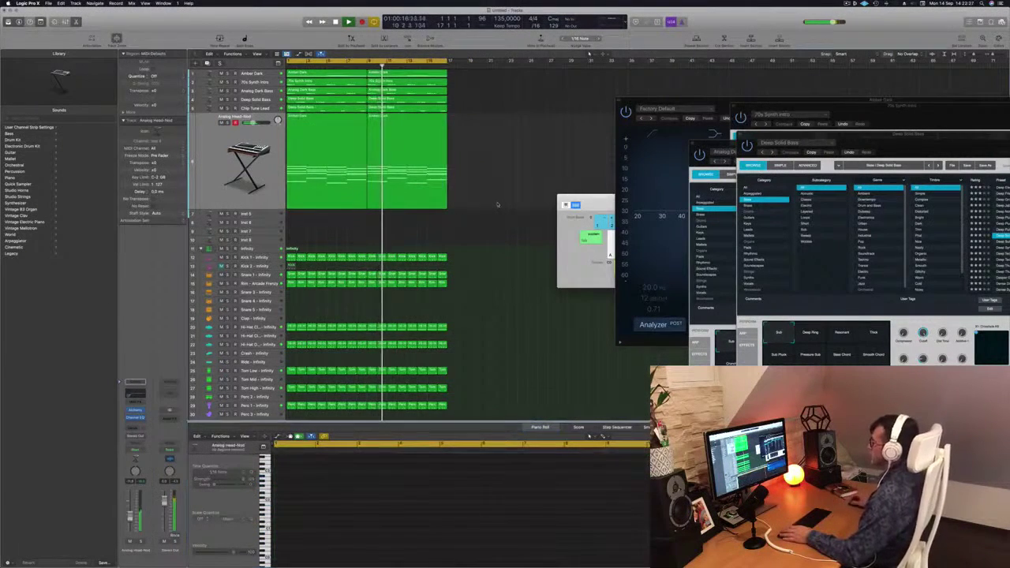
key("super+Right")
key("super+Left")
key("super+Left")
left_click(256, 117)
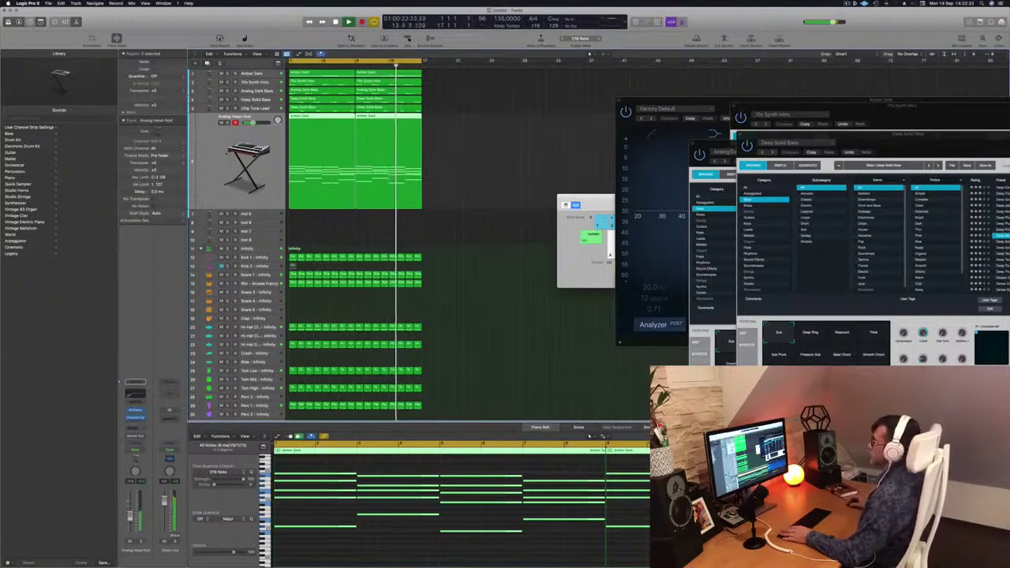
key("super+Right")
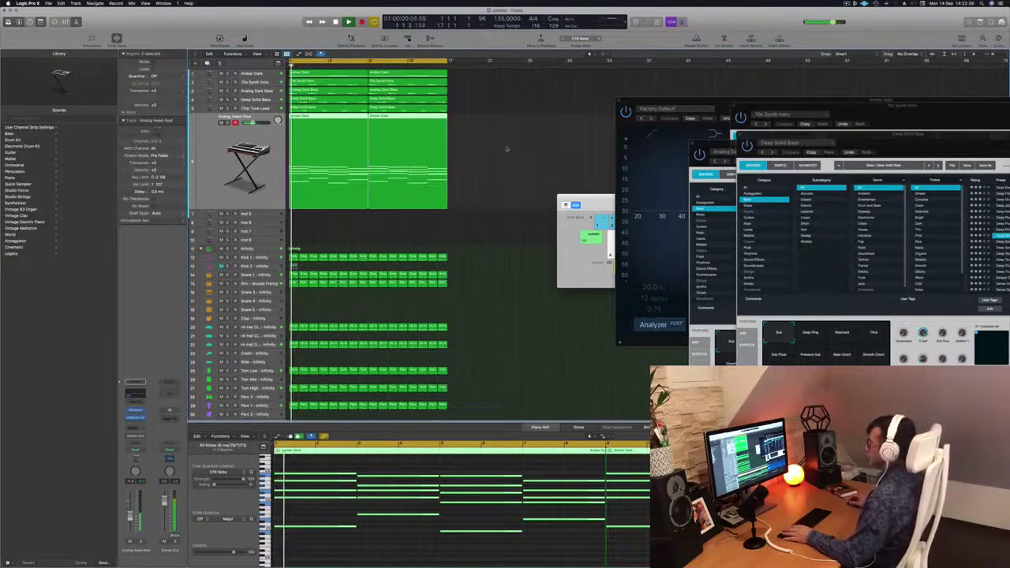
left_click_drag(309, 115, 309, 219)
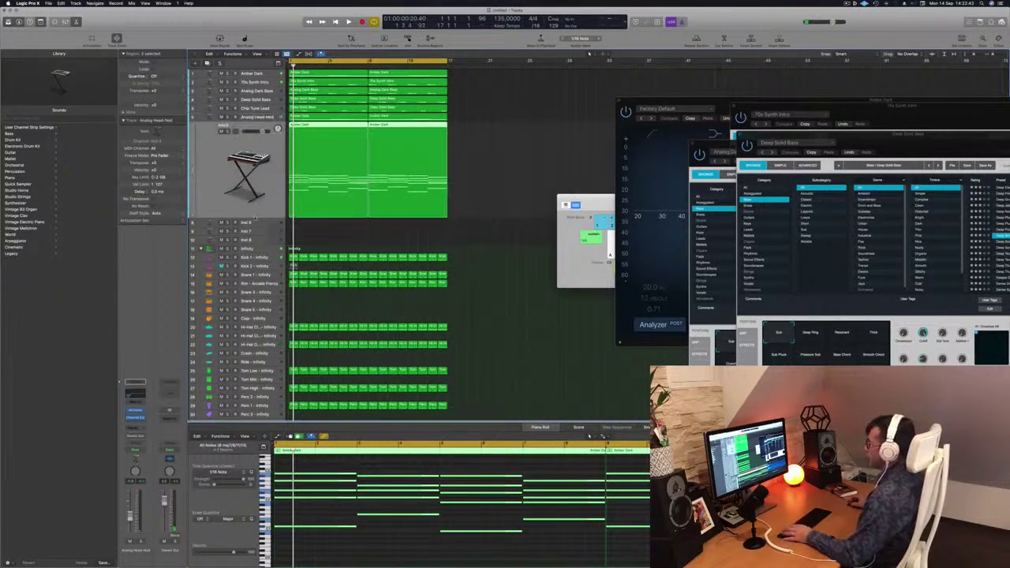
Step: Shorten all notes in the seventh track's two Amber Dark regions to brief chord stabs at each chord's start
key("space")
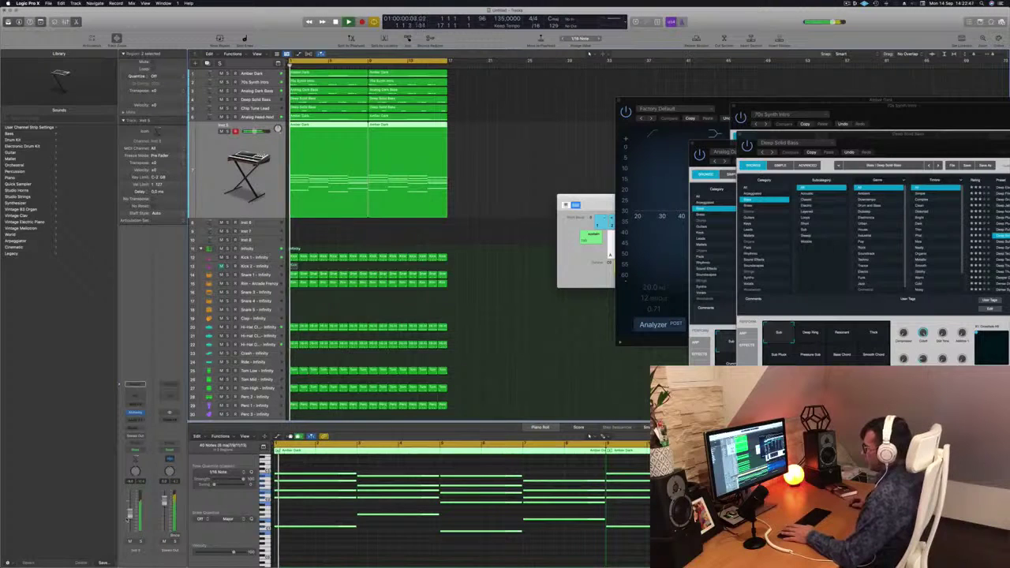
scroll(325, 478, "down", 5)
left_click_drag(309, 466, 663, 543)
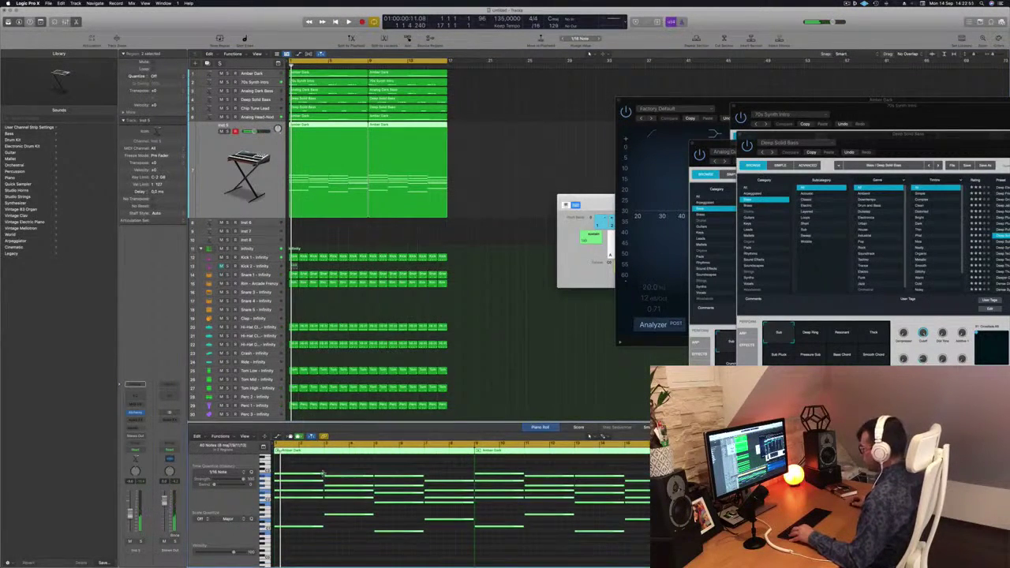
left_click_drag(322, 474, 280, 478)
key("space")
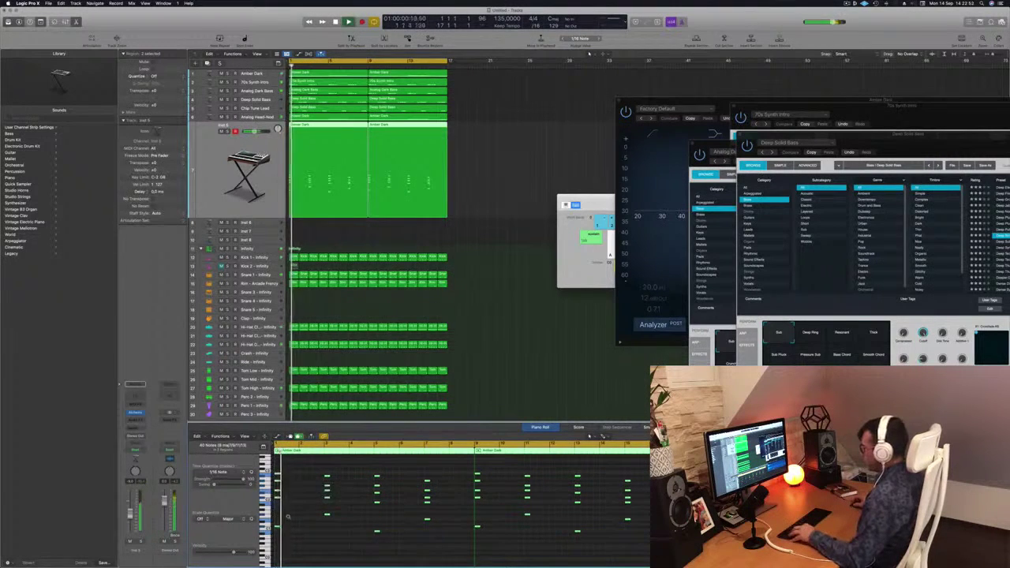
scroll(290, 517, "up", 4)
scroll(316, 517, "up", 5)
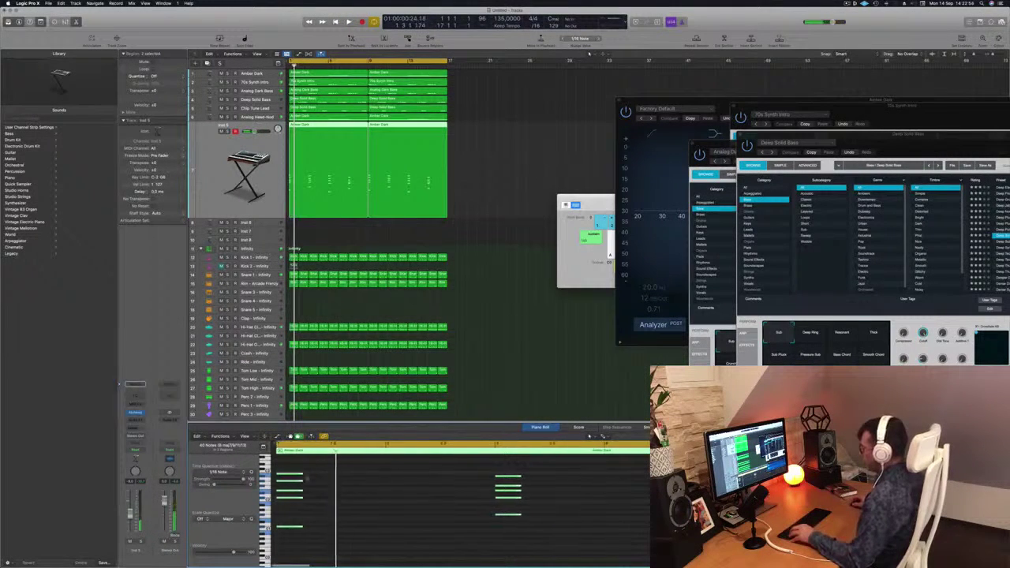
left_click_drag(299, 472, 290, 476)
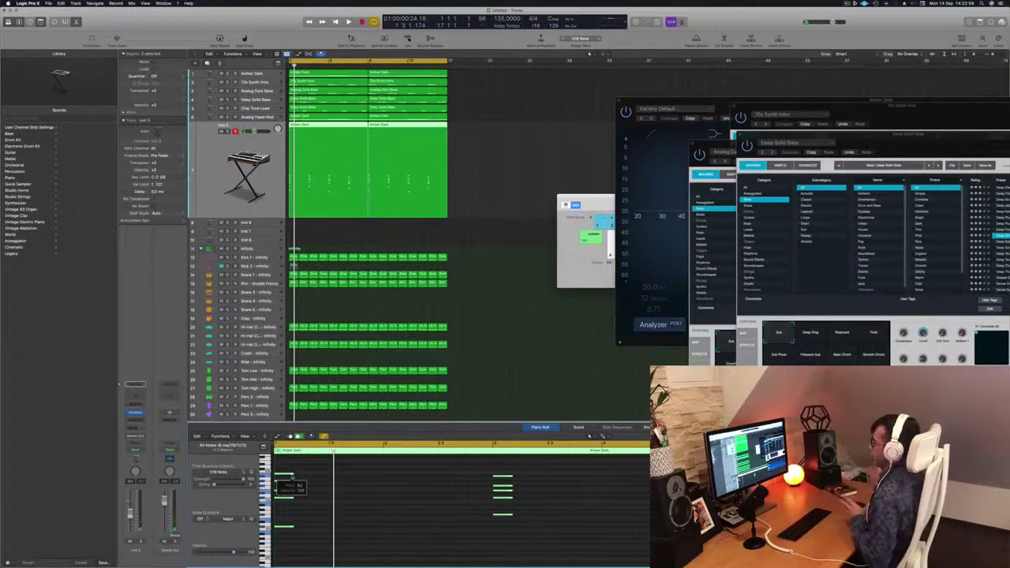
Step: Copy the chord stabs along both regions so each chord plays as four evenly spaced repeats
scroll(288, 476, "up", 5)
left_click_drag(306, 474, 351, 479)
scroll(351, 480, "left", 8)
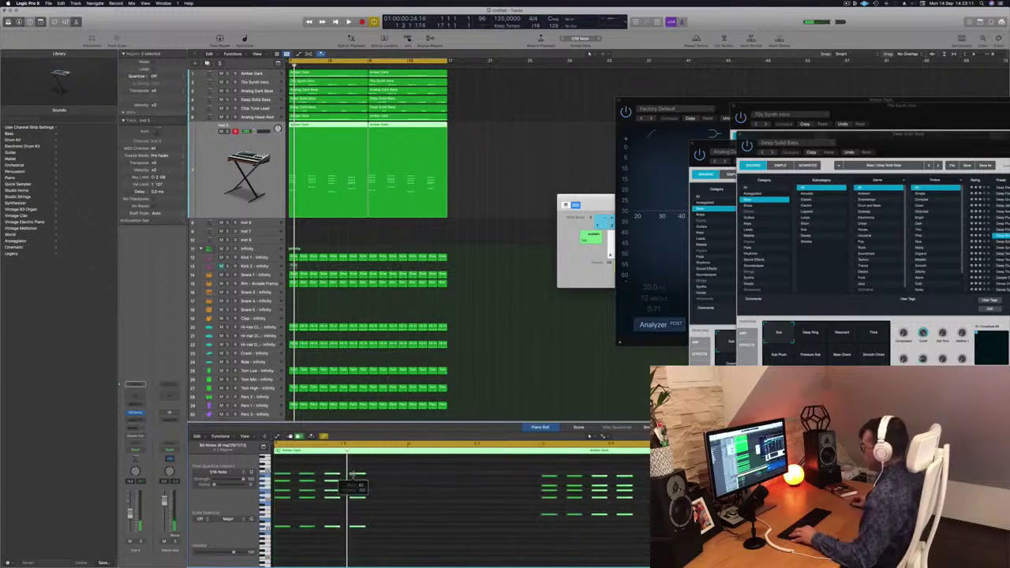
Step: Play back the four-stab chord pattern on the seventh track and check its rhythm against the other tracks
key("space")
key("space")
left_click(320, 512)
key("space")
scroll(349, 511, "right", 5)
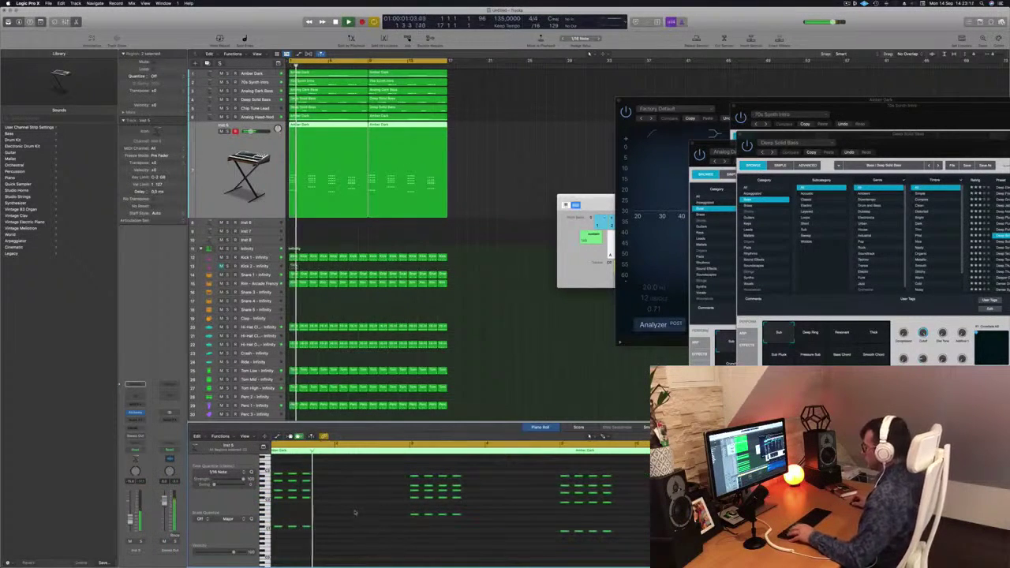
key("space")
key("space")
scroll(345, 484, "left", 5)
key("space")
key("Tab")
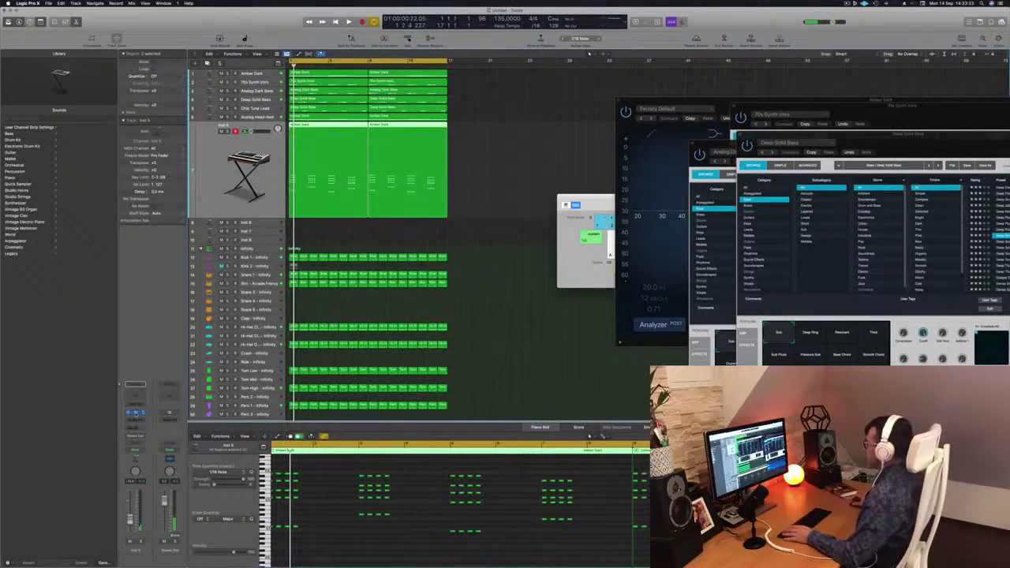
Step: Open Alchemy on the seventh track and load the Airy Synth Lead preset from the Leads category
left_click(136, 413)
left_click_drag(543, 95, 688, 109)
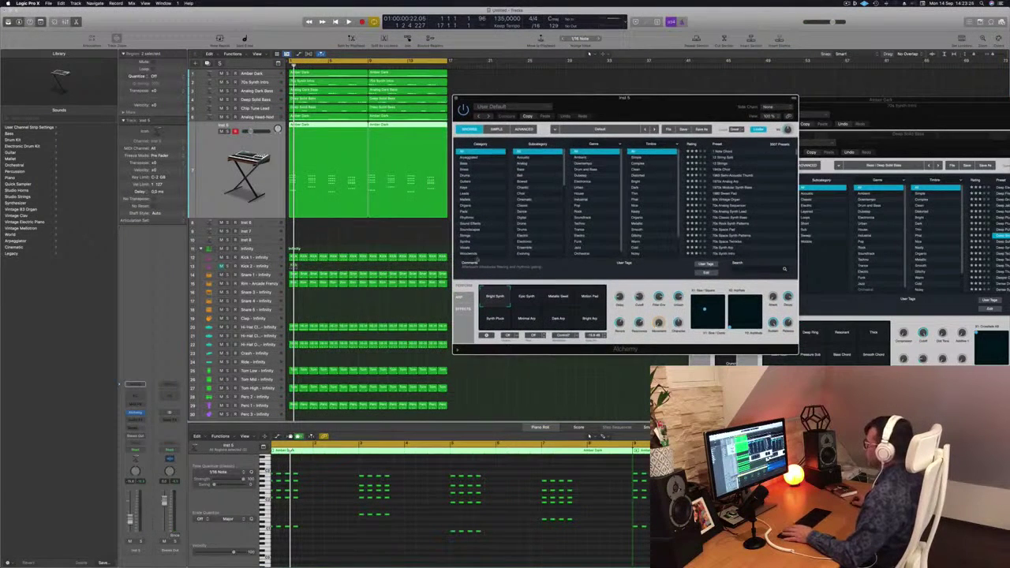
left_click(470, 194)
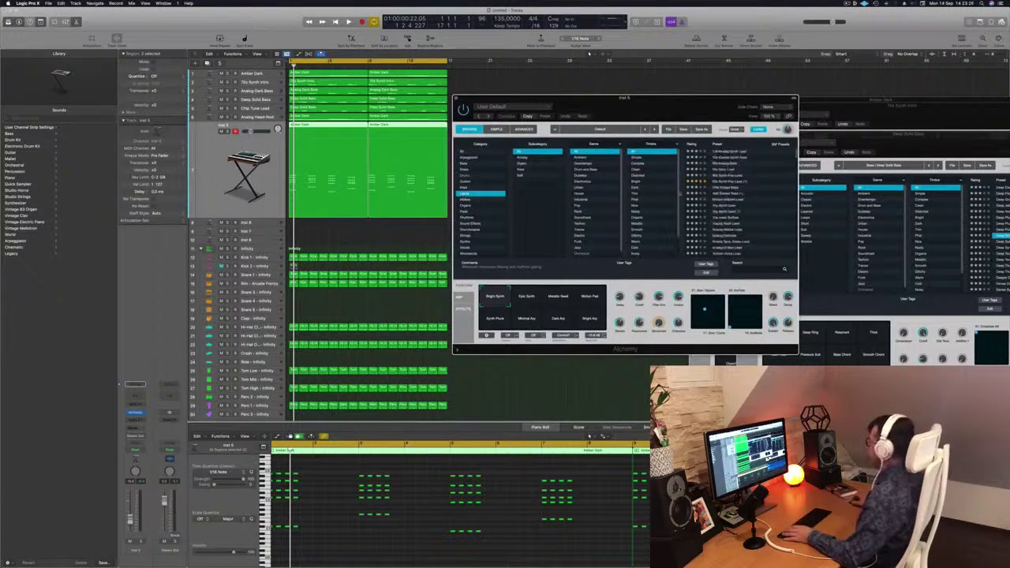
scroll(749, 199, "down", 1)
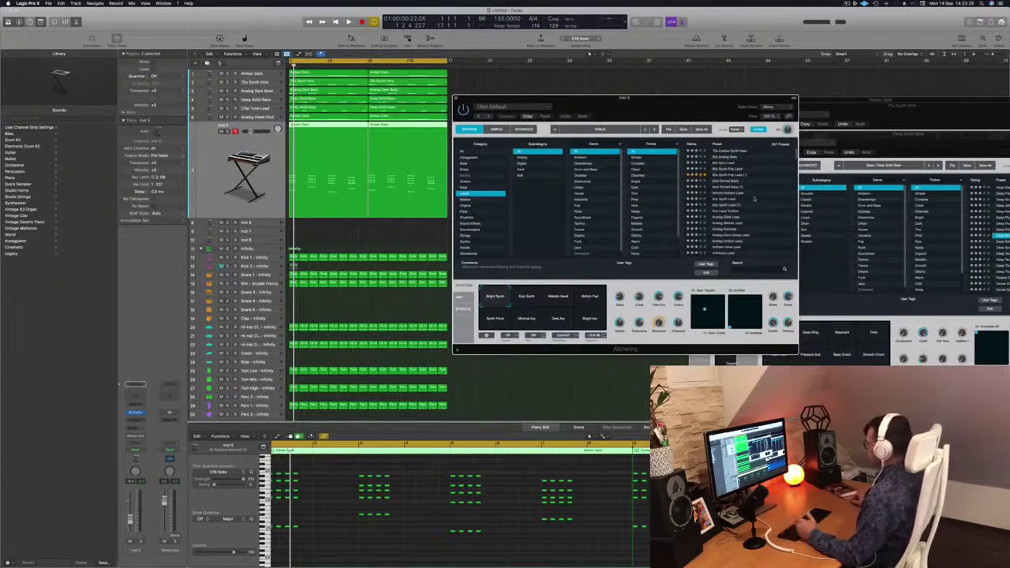
left_click(723, 199)
left_click_drag(628, 96, 659, 97)
left_click(247, 173)
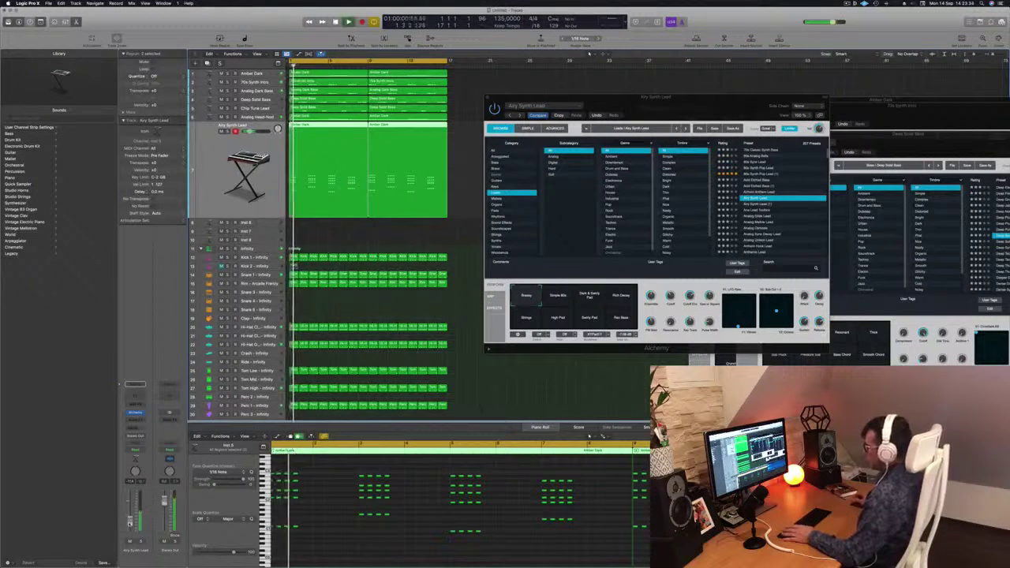
Step: Lower the Airy Synth Lead track's volume slightly and play the arrangement from the start
left_click_drag(700, 99, 672, 82)
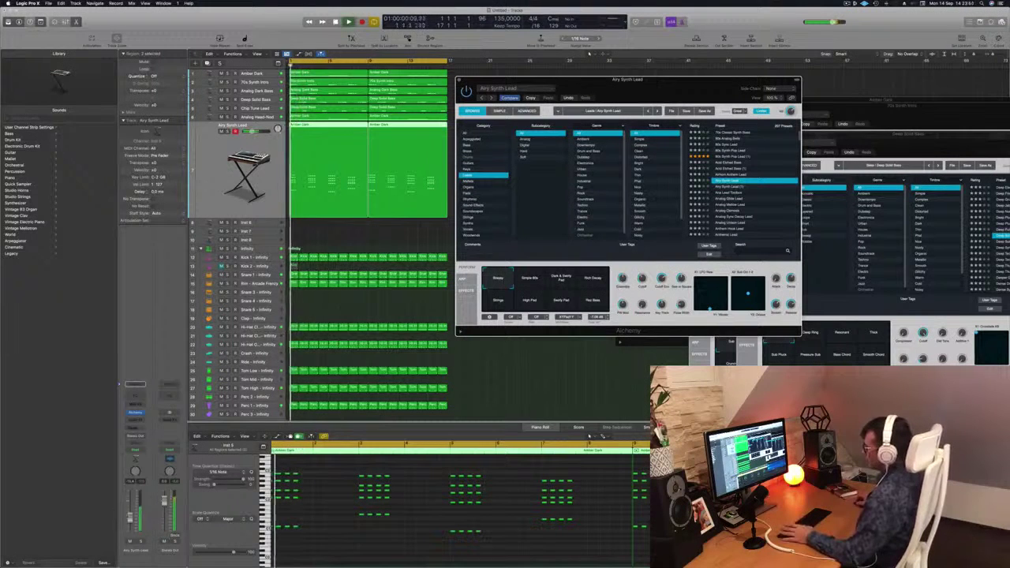
left_click_drag(130, 518, 131, 522)
key("space")
key("space")
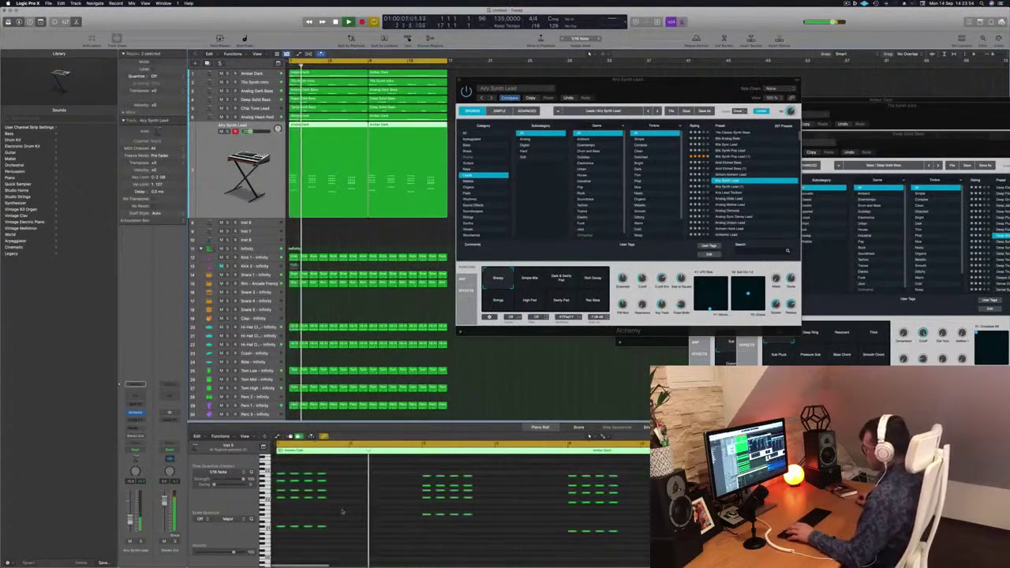
key("space")
key("space")
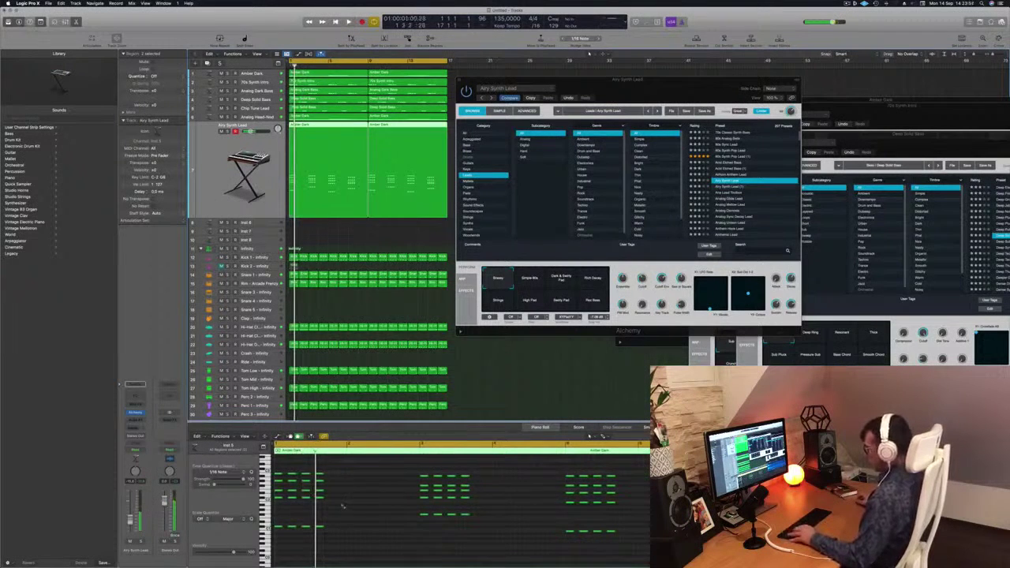
Step: Copy the stabs in the seventh track's first Amber Dark region so each chord has six repeats
key("super+a")
left_click(334, 133)
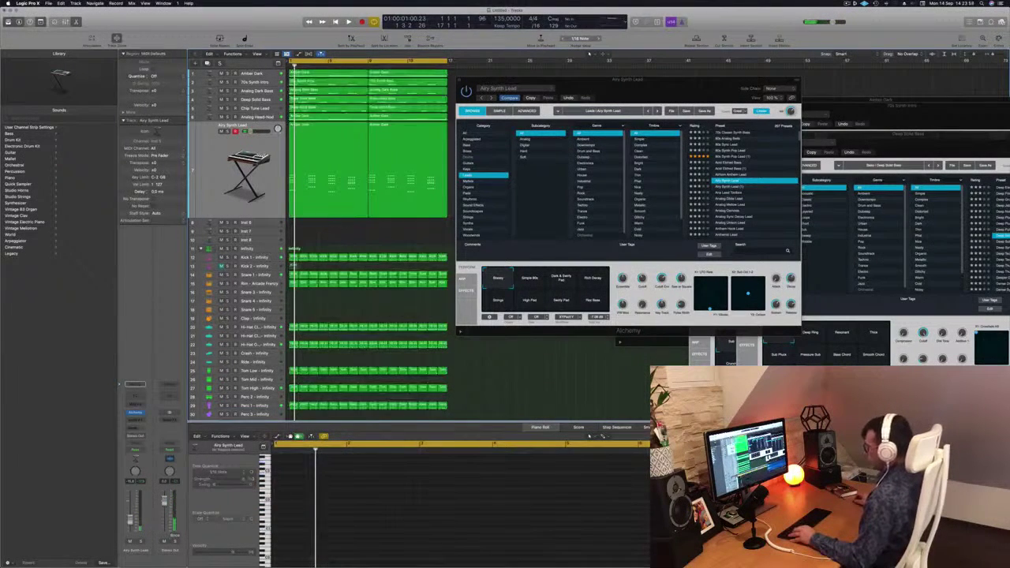
left_click(365, 540)
key("super+a")
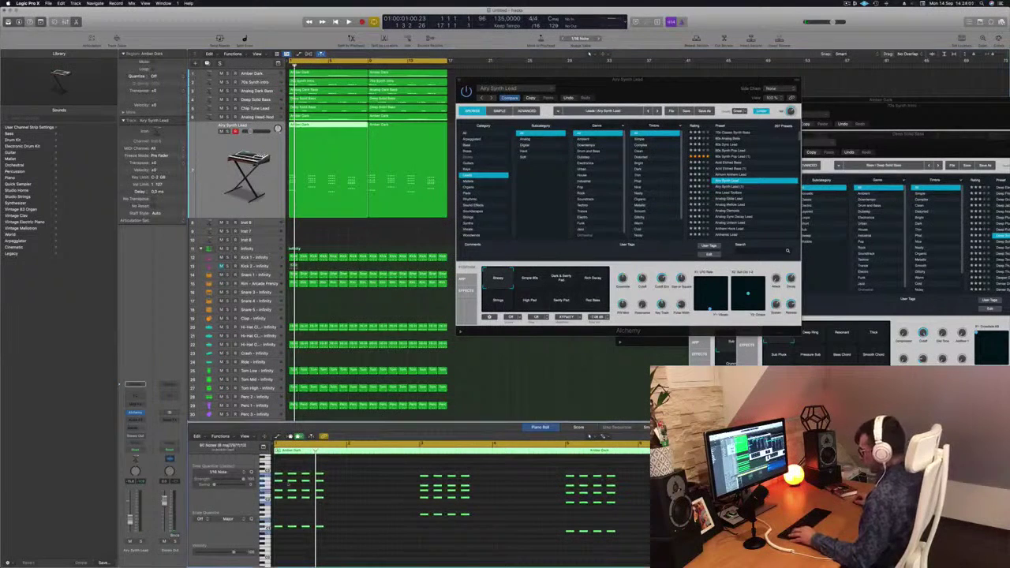
left_click_drag(282, 476, 307, 476)
left_click(301, 463)
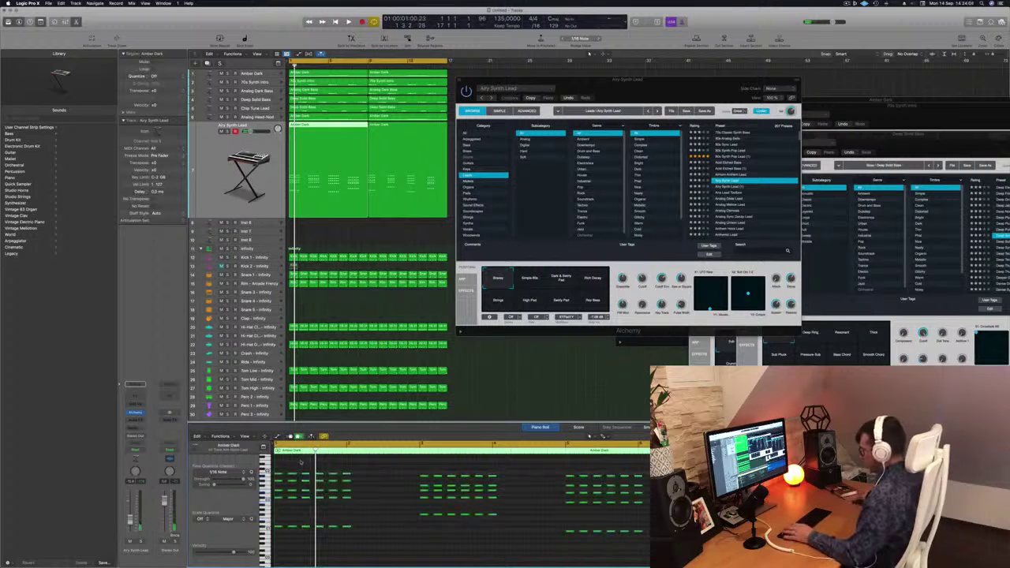
Step: Play the first region and delete the sixth stab of each chord, leaving five repeats per chord
key("space")
key("super+Left")
key("space")
key("space")
left_click_drag(343, 468, 325, 537)
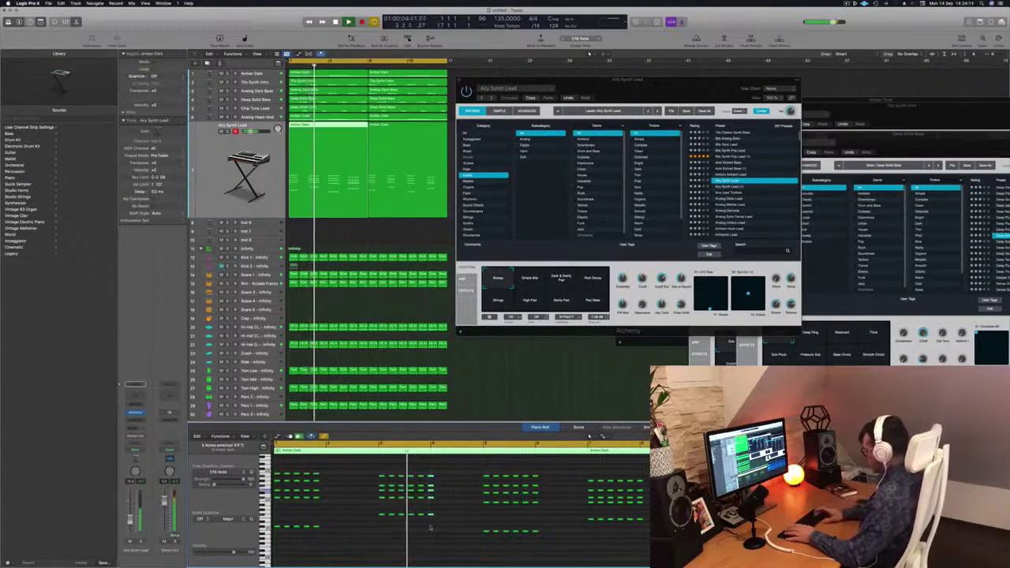
left_click_drag(560, 472, 535, 536)
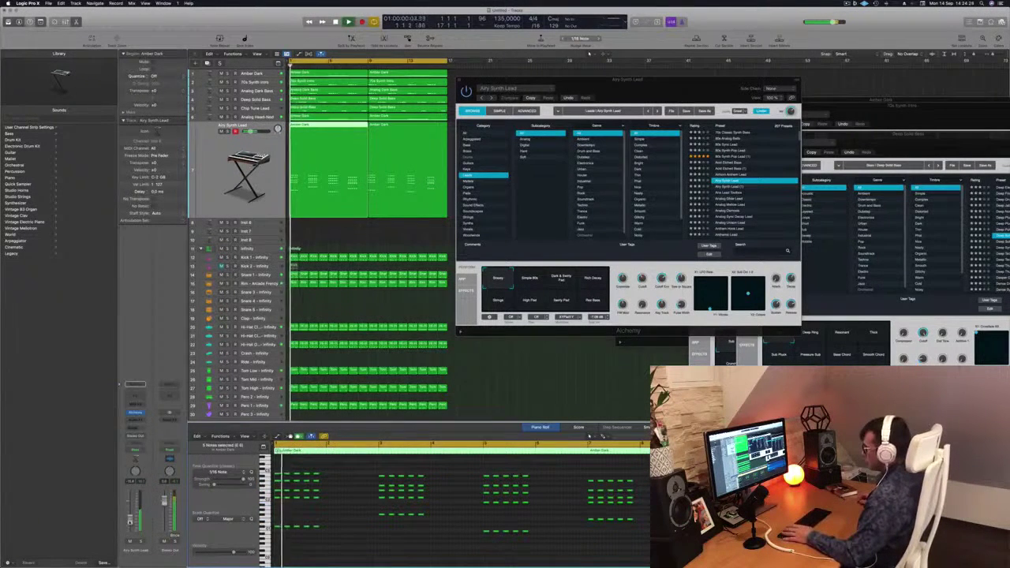
Step: Audition the lead presets Ana Lead Toolbox and Analog Mellow Lead on the stab track
key("Return")
left_click_drag(680, 97, 567, 107)
key("Return")
key("Return")
left_click(622, 202)
key("space")
left_click_drag(562, 109, 612, 64)
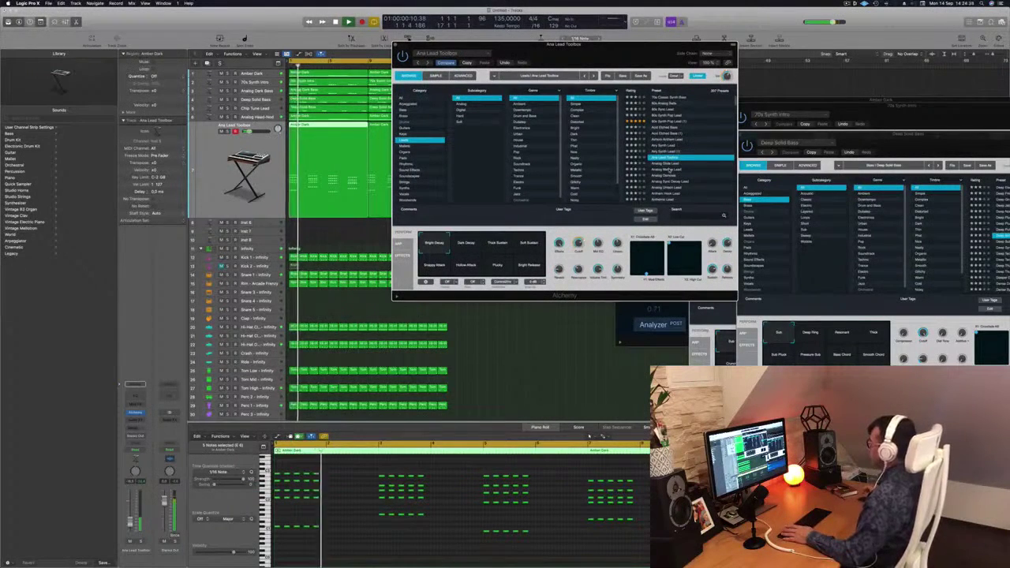
left_click(669, 169)
key("space")
Step: Audition further lead presets, including Analog Sync Decay Lead, Anthemic Sync Lead and Bad Order
scroll(597, 166, "down", 3)
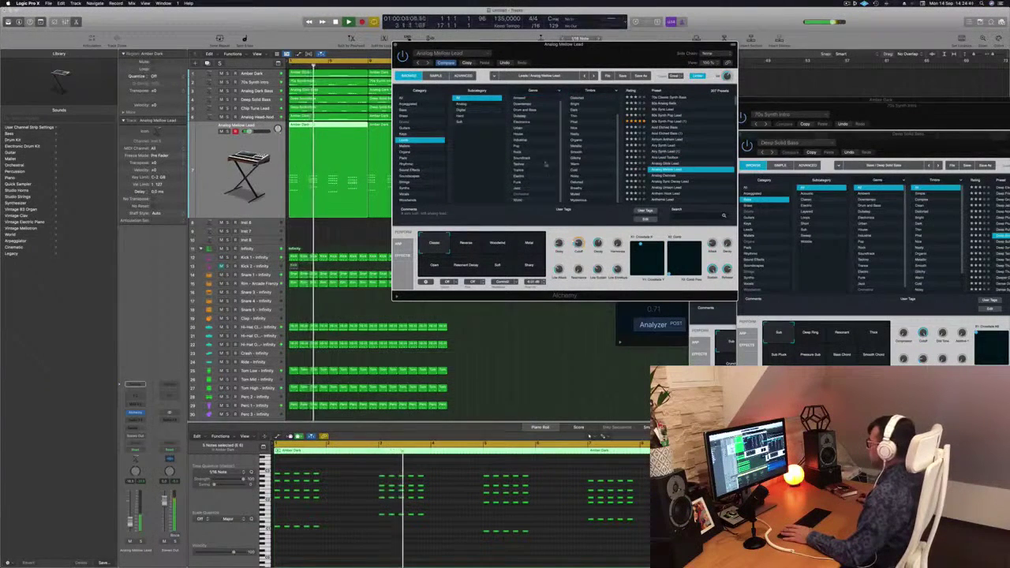
scroll(600, 158, "up", 2)
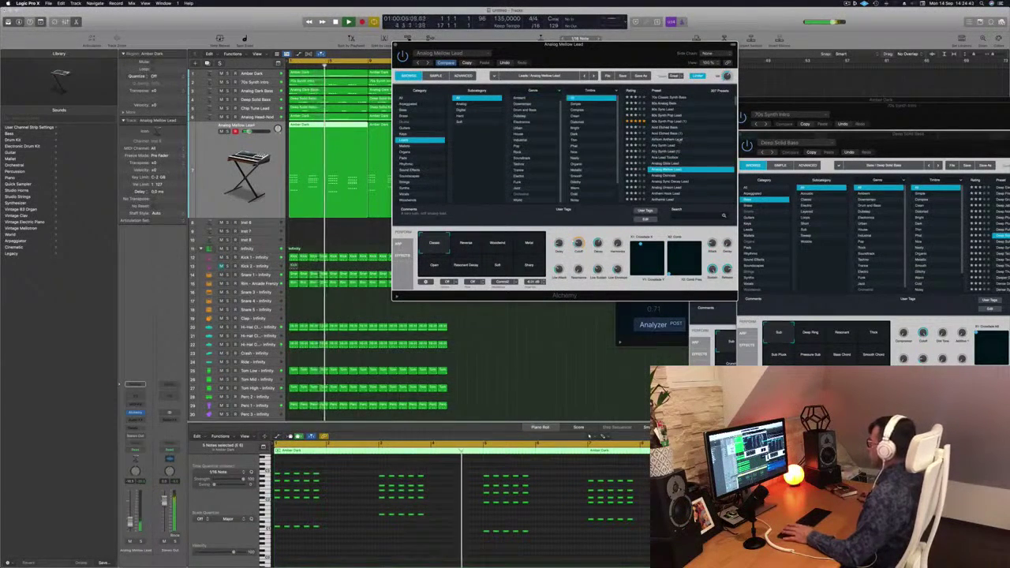
scroll(681, 147, "down", 1)
scroll(680, 146, "down", 1)
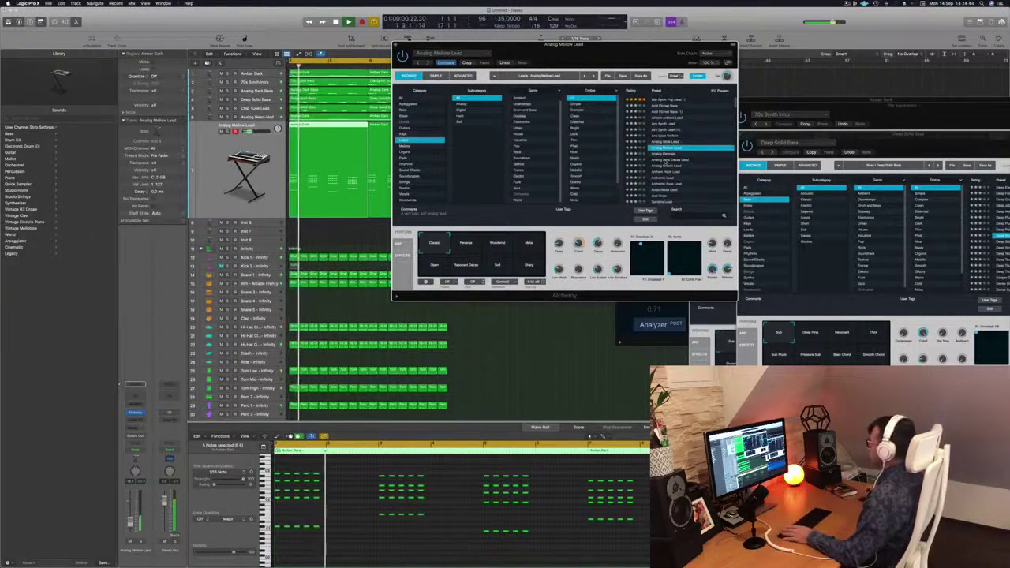
left_click(667, 160)
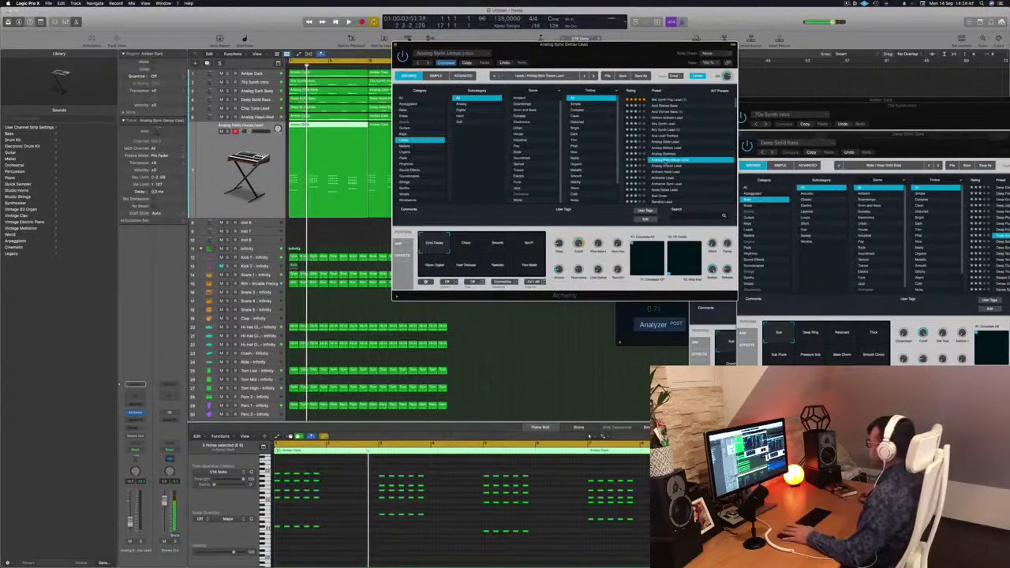
scroll(690, 160, "down", 3)
left_click(668, 150)
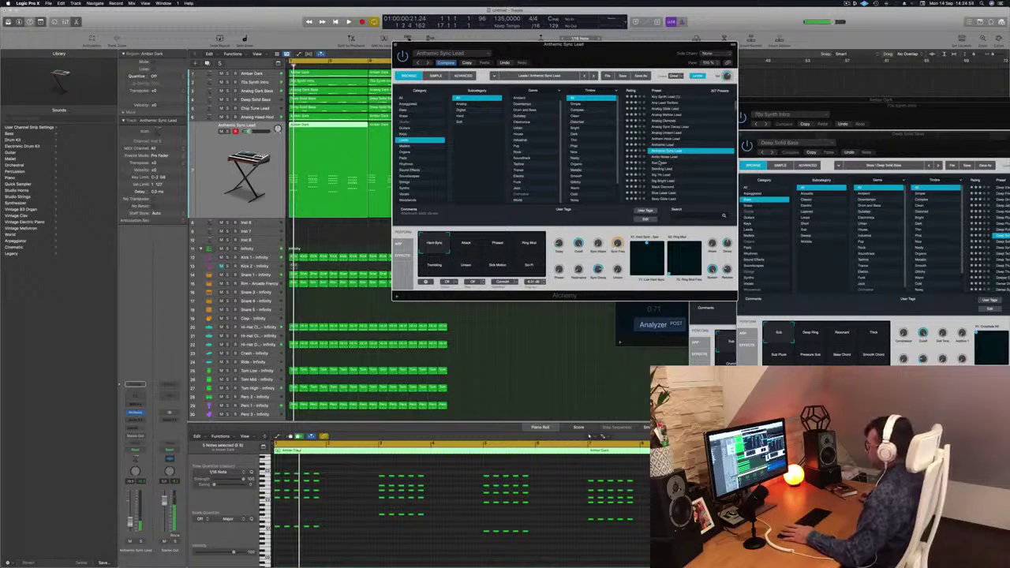
Step: Browse the Keys category and audition 80s Bell Vox Layers and an 80s electric piano preset
left_click(403, 134)
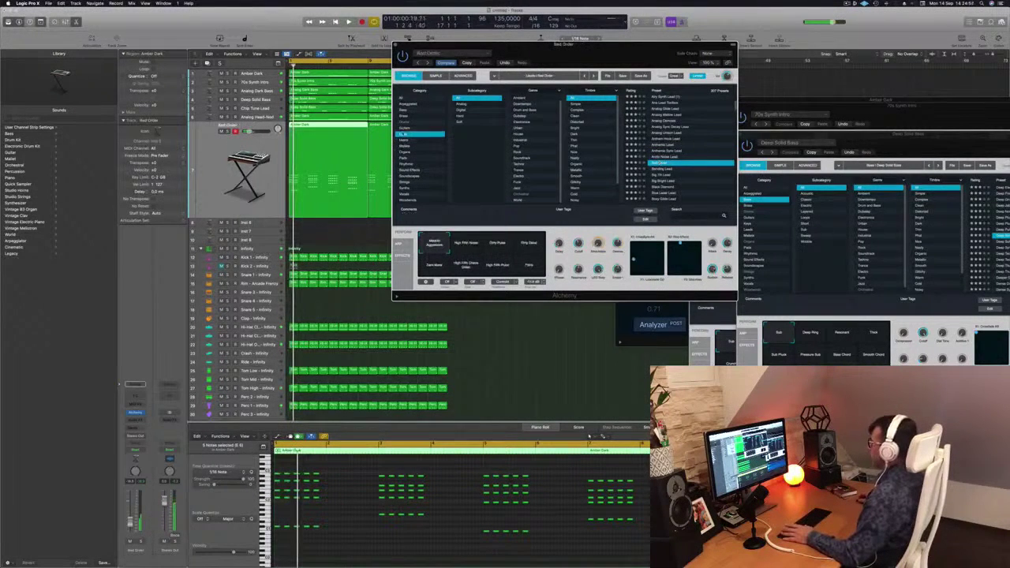
scroll(676, 115, "up", 5)
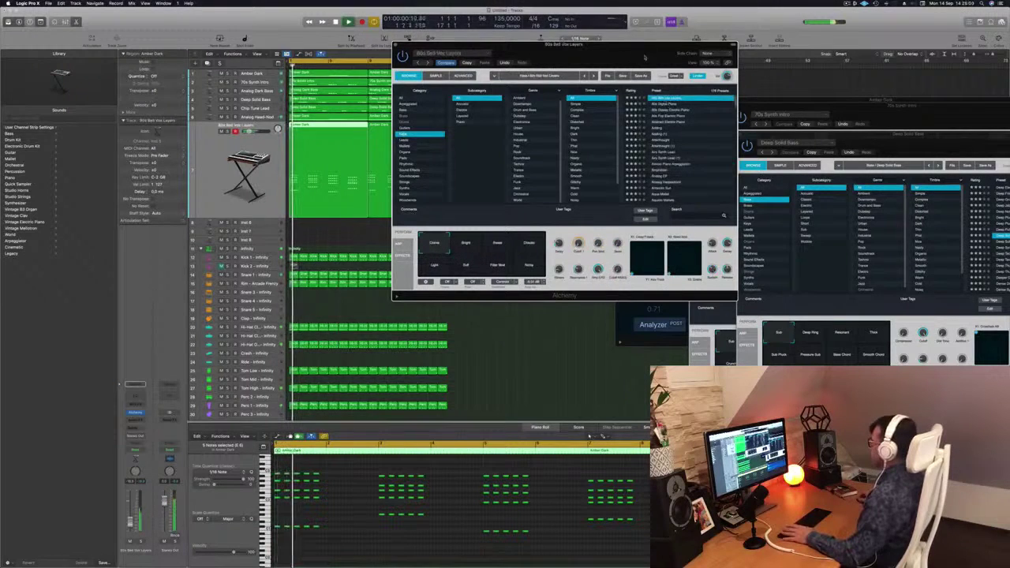
left_click(665, 99)
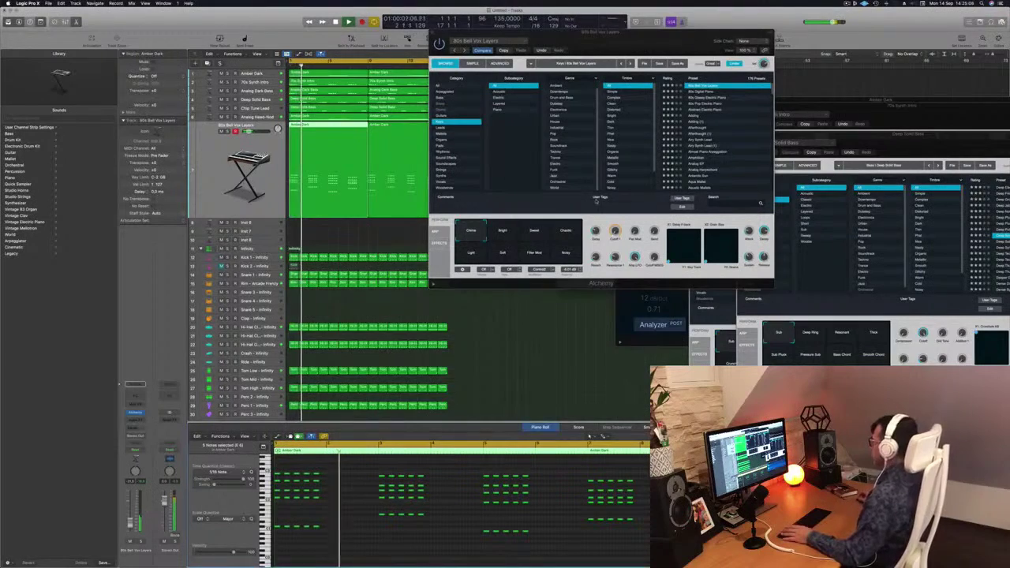
left_click_drag(646, 38, 601, 135)
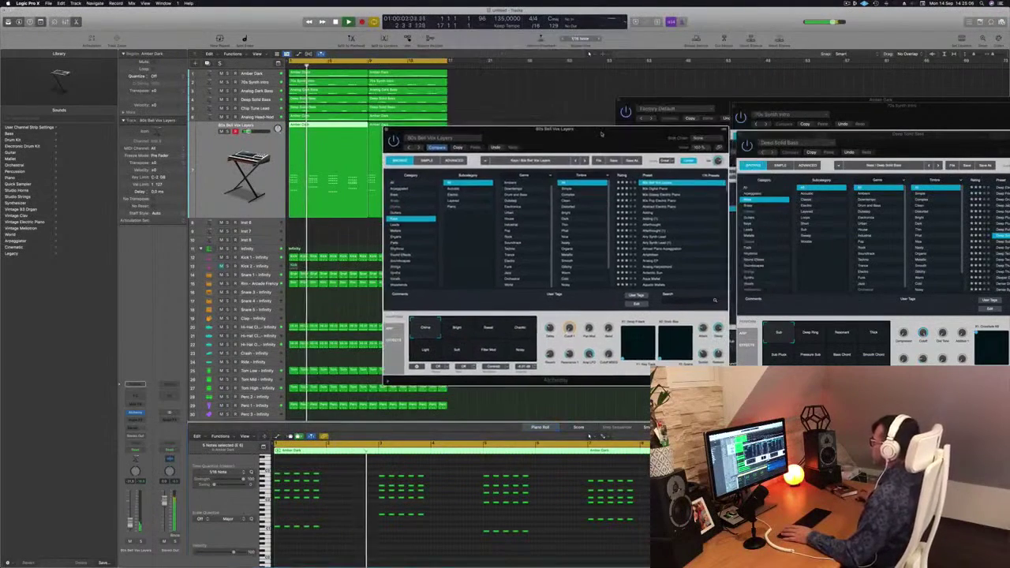
left_click(665, 196)
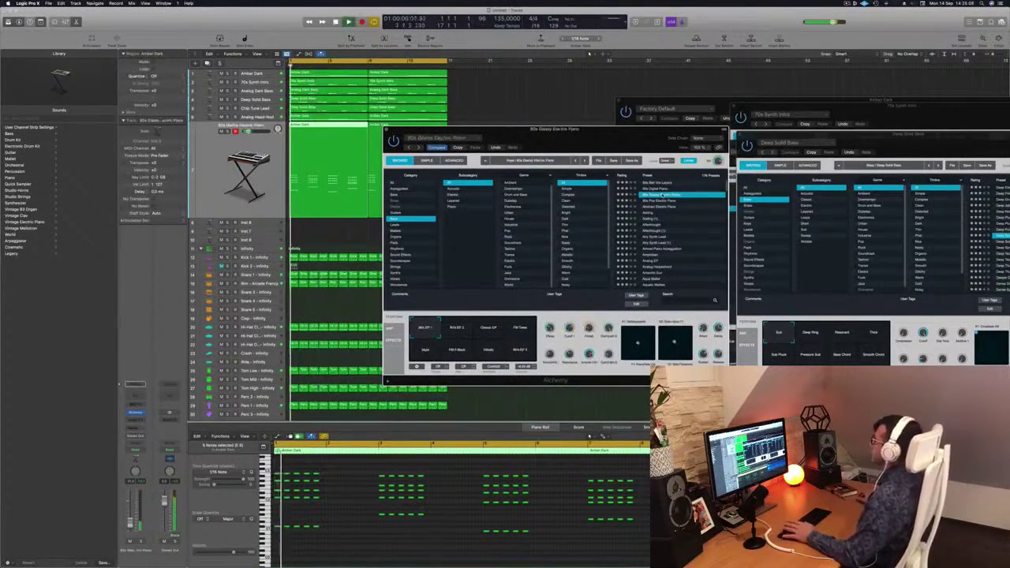
Step: Audition the keys presets Abstract Electric Piano, Adding (1) and Afterthought (1) with the arrangement playing
left_click(658, 207)
key("space")
key("space")
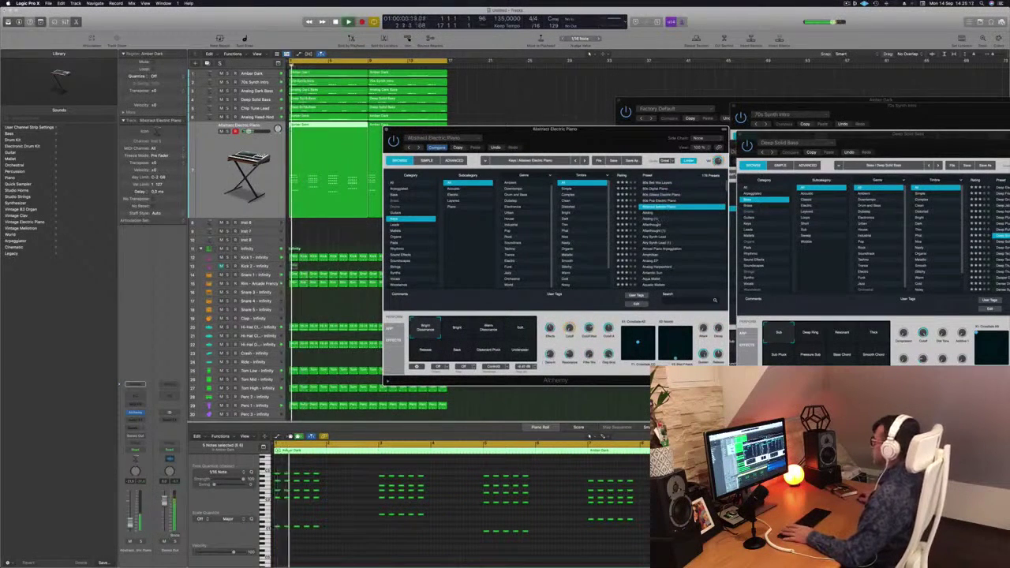
left_click(648, 219)
key("space")
key("space")
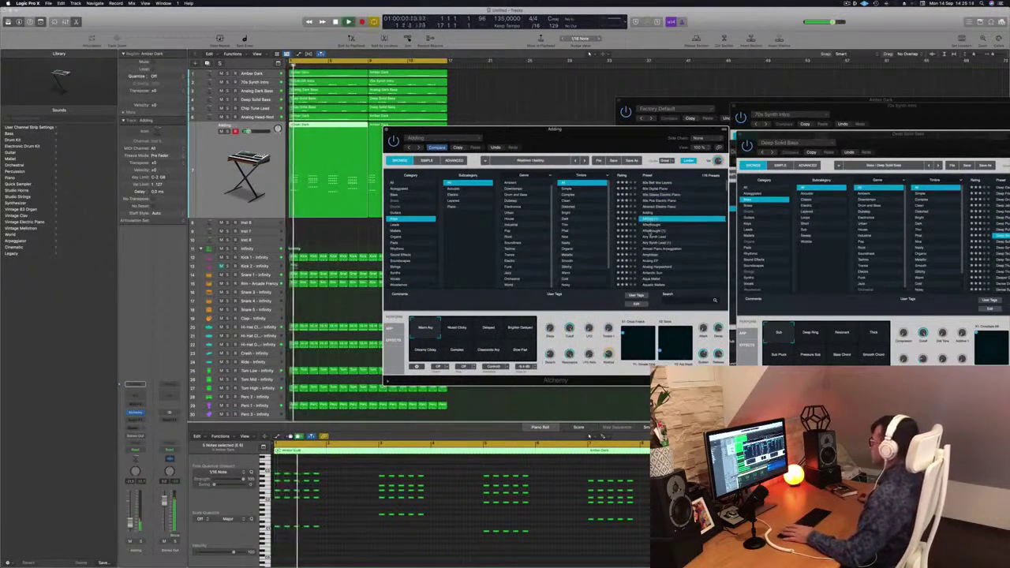
left_click(651, 232)
Step: Load the Airy Synth Lead preset again from the Keys category and play it with the arrangement
left_click(654, 238)
key("space")
key("space")
left_click_drag(590, 124, 649, 54)
key("space")
key("space")
key("space")
key("space")
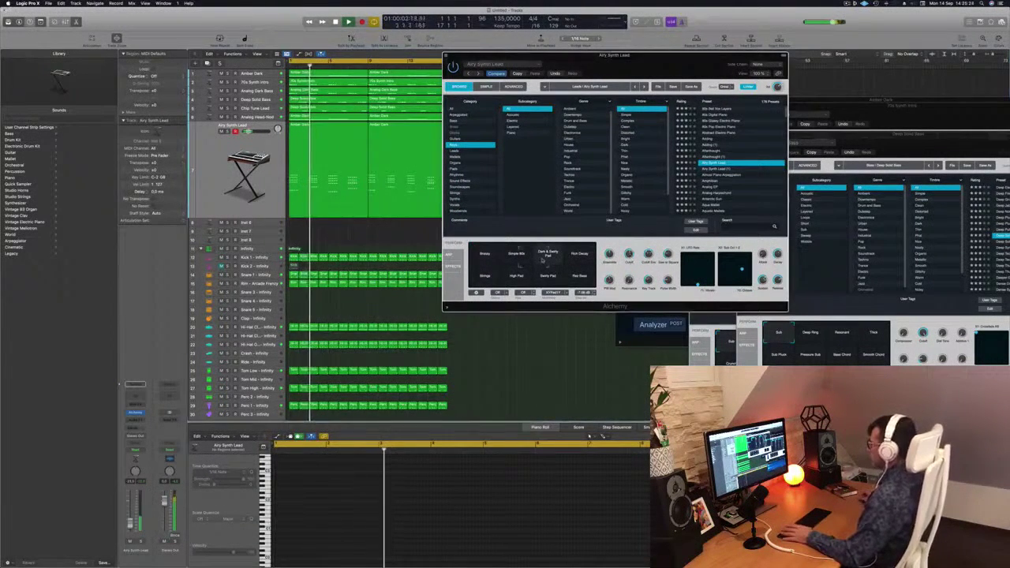
Step: Audition the Airy Synth Lead variations Rich Decay, Simple 80s and Strings during playback
left_click(581, 259)
left_click(521, 258)
key("space")
key("space")
left_click(478, 284)
key("space")
key("space")
Step: Compare High Pad and the remaining pad and bass variations of Airy Synth Lead, returning to Rich Decay
left_click(510, 283)
key("space")
key("space")
left_click(552, 283)
left_click(592, 284)
key("space")
key("space")
left_click(580, 254)
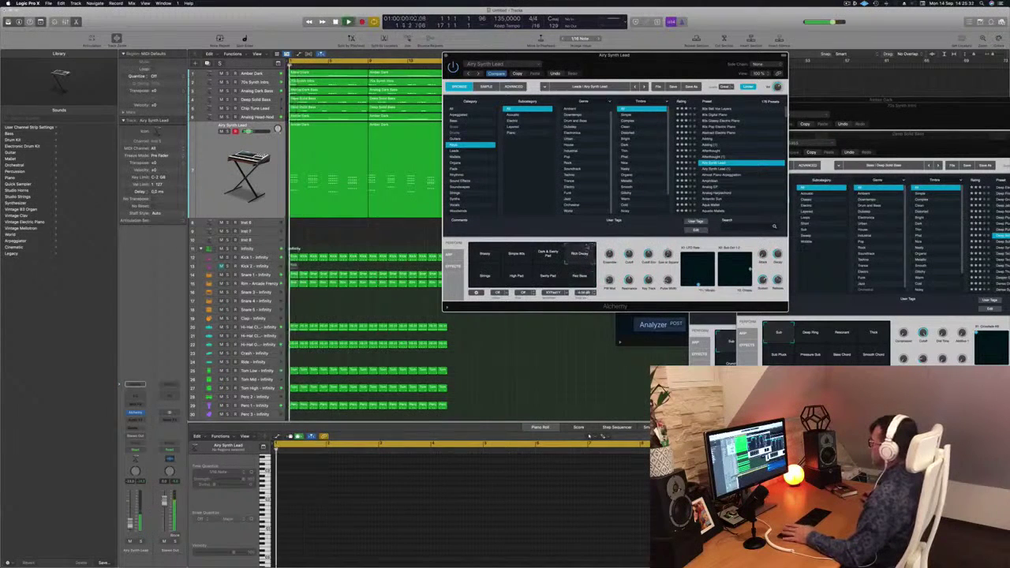
Step: Compare the Dark & Swirly Pad and Simple 80s variations of Airy Synth Lead, switching back to the first variation during playback
left_click(549, 255)
left_click(517, 254)
left_click(489, 255)
key("space")
key("space")
scroll(734, 175, "down", 3)
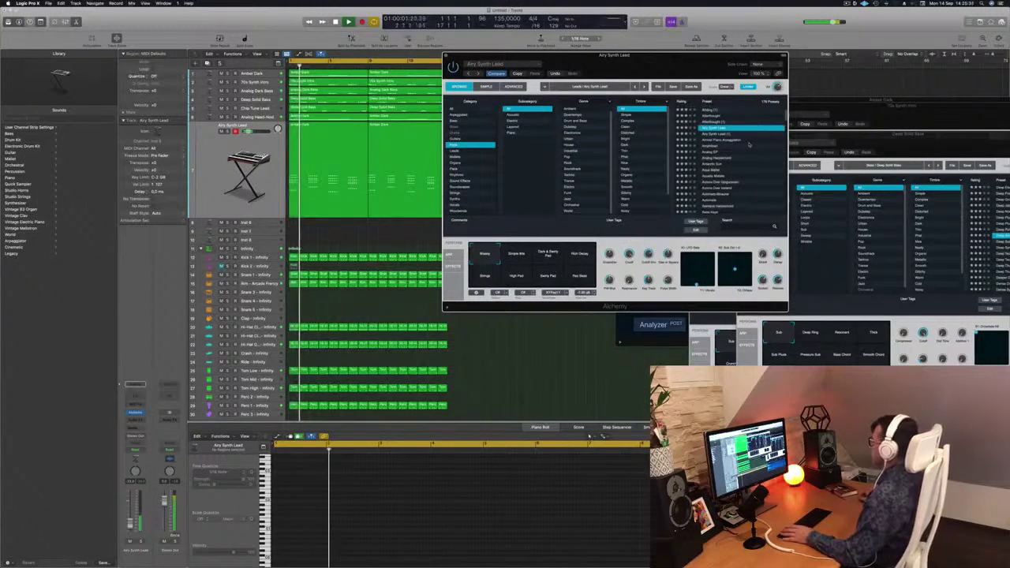
Step: Close the Airy Synth Lead window, move Musical Typing aside and play the arrangement with the seventh track's chord stabs
left_click_drag(478, 54, 494, 56)
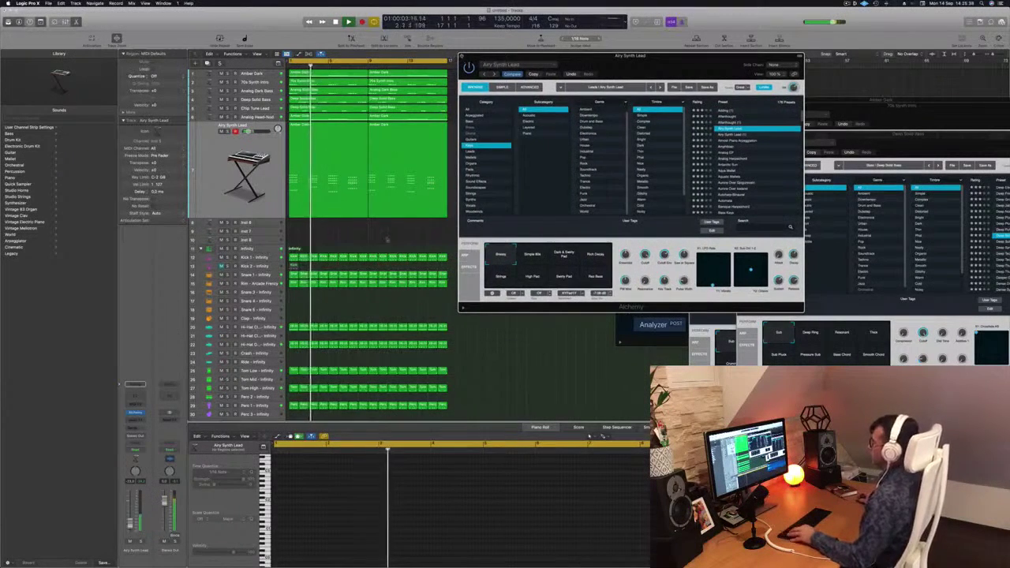
left_click(461, 56)
left_click(212, 187)
key("space")
key("space")
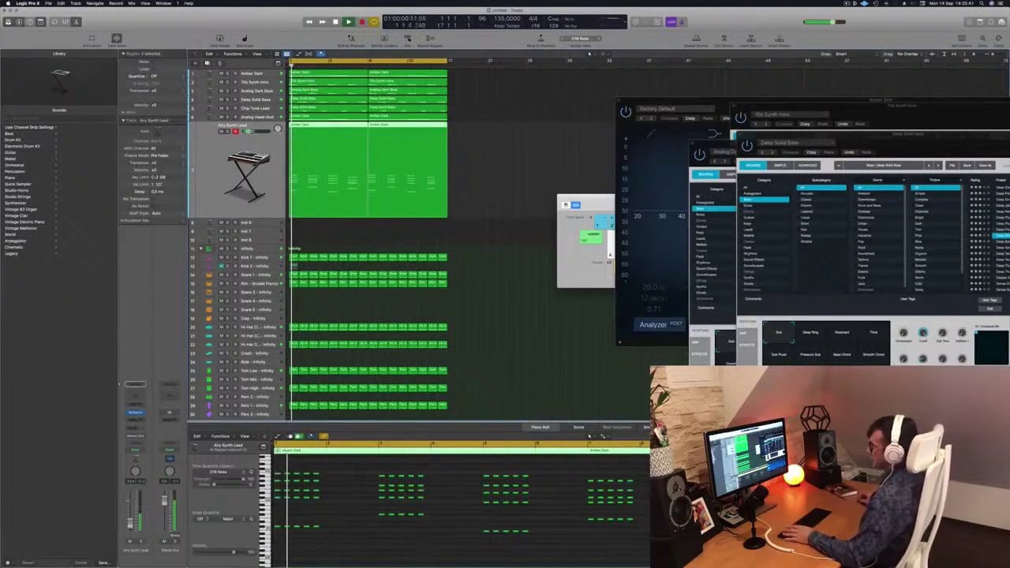
left_click_drag(605, 198, 756, 263)
left_click(535, 250)
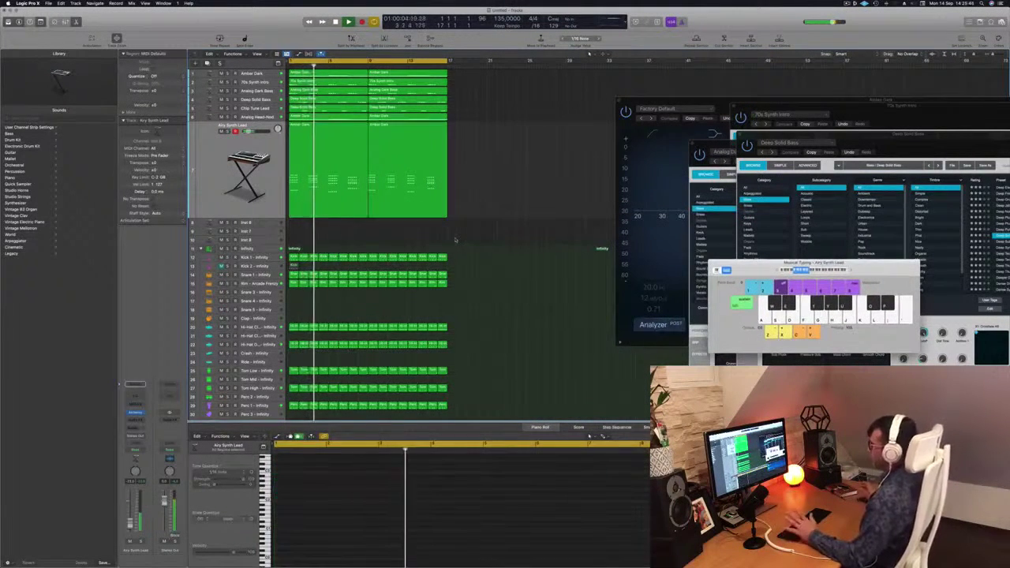
scroll(526, 189, "up", 3)
scroll(530, 189, "down", 3)
scroll(520, 190, "up", 2)
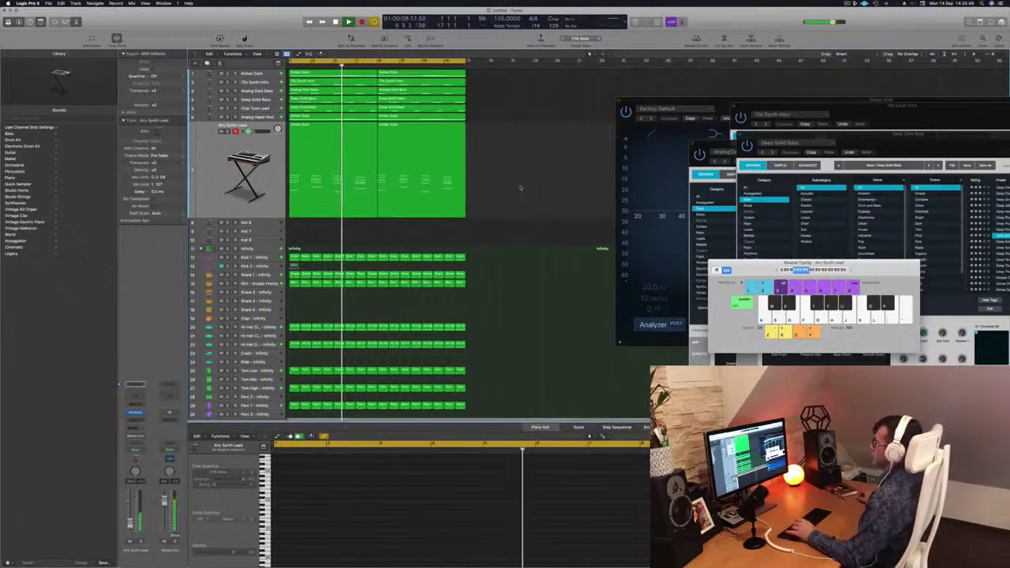
Step: Duplicate the seventh track, Airy Synth Lead, with its sound settings as an empty eighth track
left_click(219, 152)
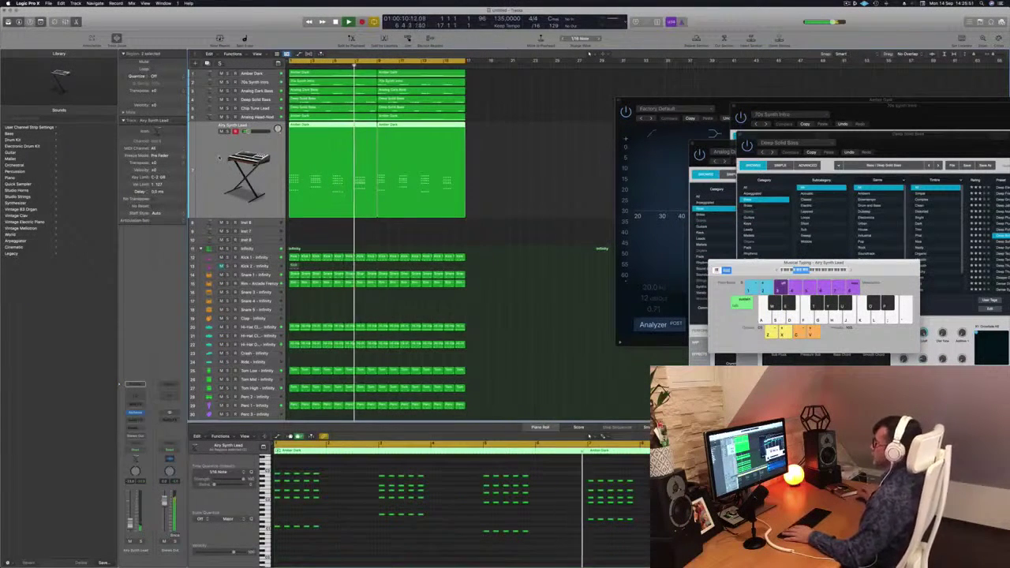
key("Return")
left_click(353, 125)
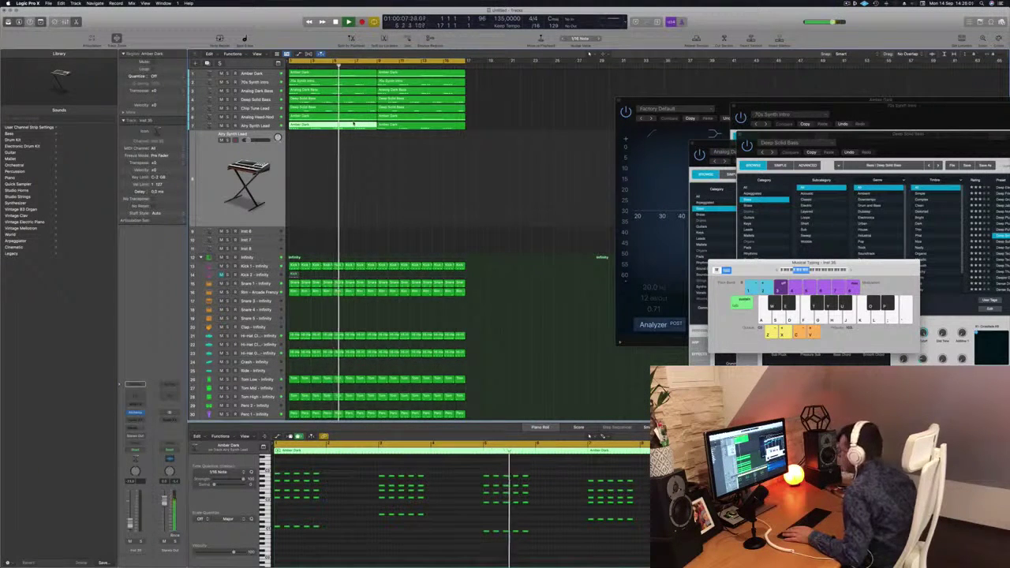
left_click(386, 176)
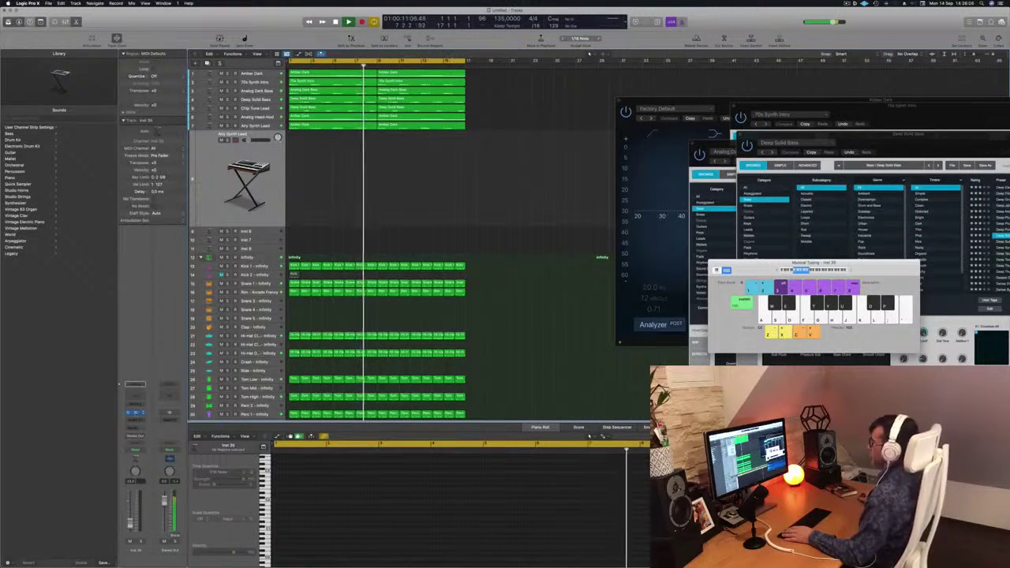
Step: Open Alchemy on the new eighth track and restart playback from the beginning with that track selected
left_click(135, 413)
left_click_drag(515, 90, 694, 105)
key("Return")
left_click(213, 200)
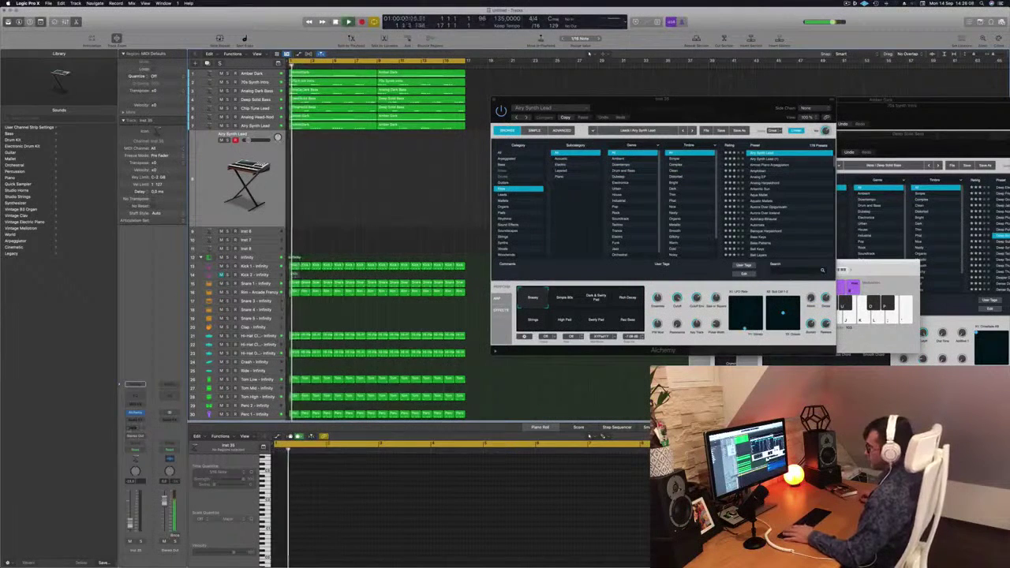
Step: Add a bus send to the eighth track and insert the SilverVerb reverb on the resulting aux channel
left_click(135, 428)
mouse_move(158, 437)
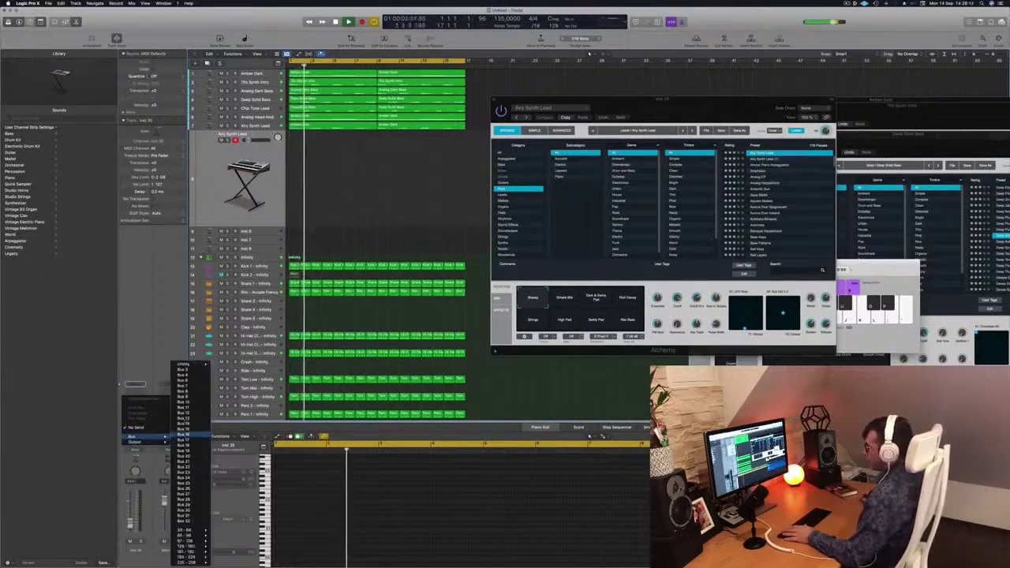
left_click(183, 370)
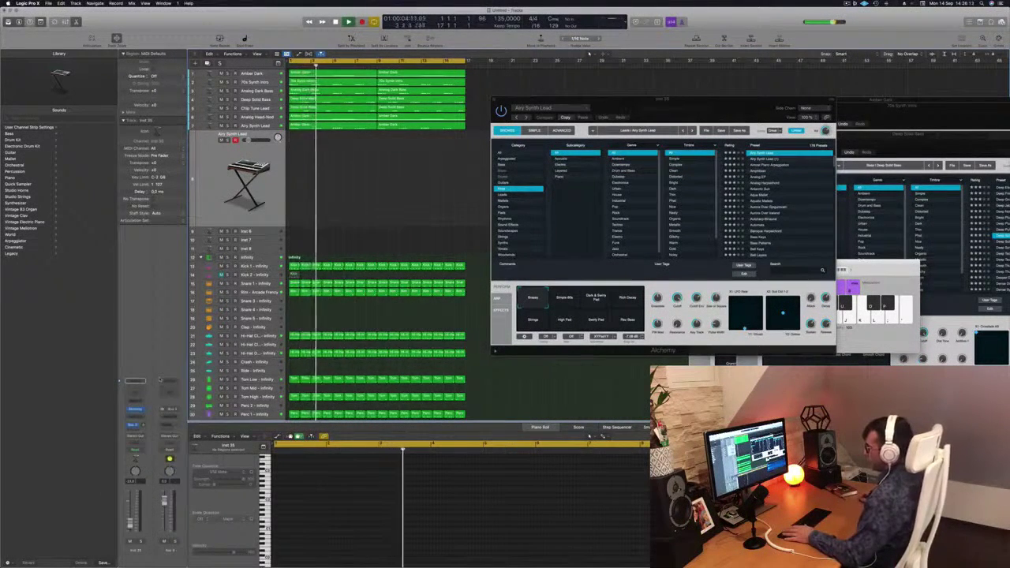
left_click(169, 416)
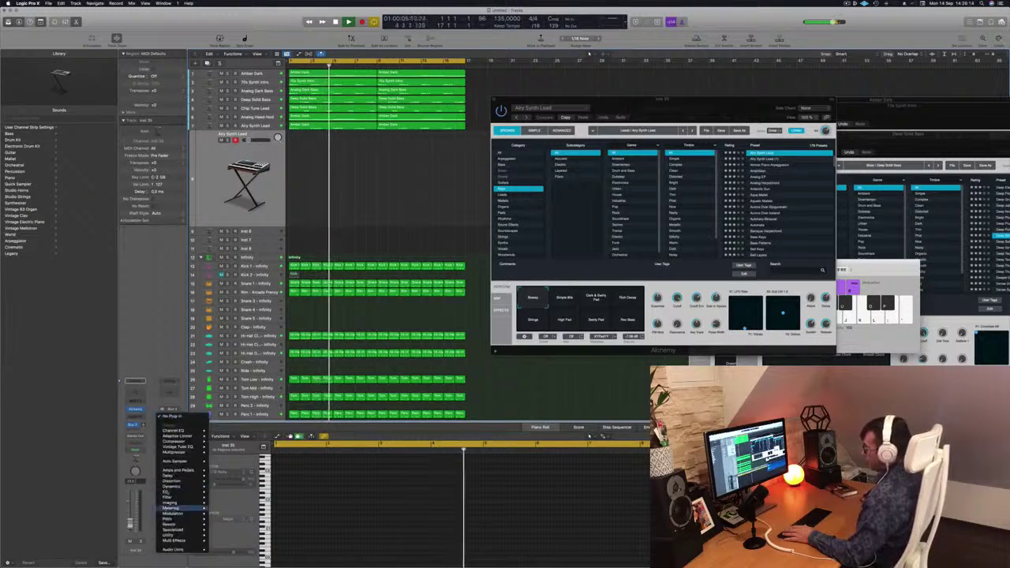
mouse_move(183, 496)
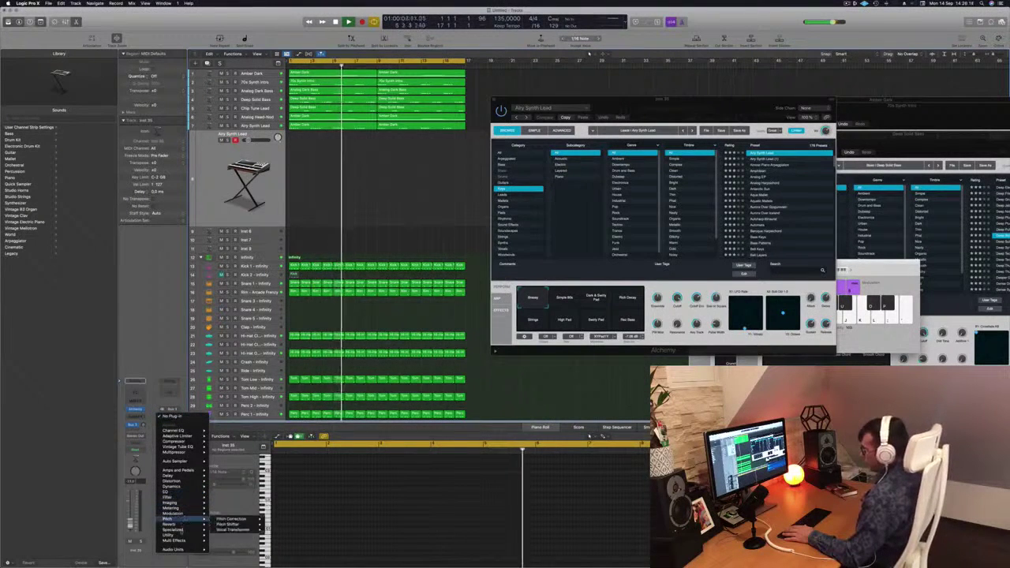
mouse_move(170, 523)
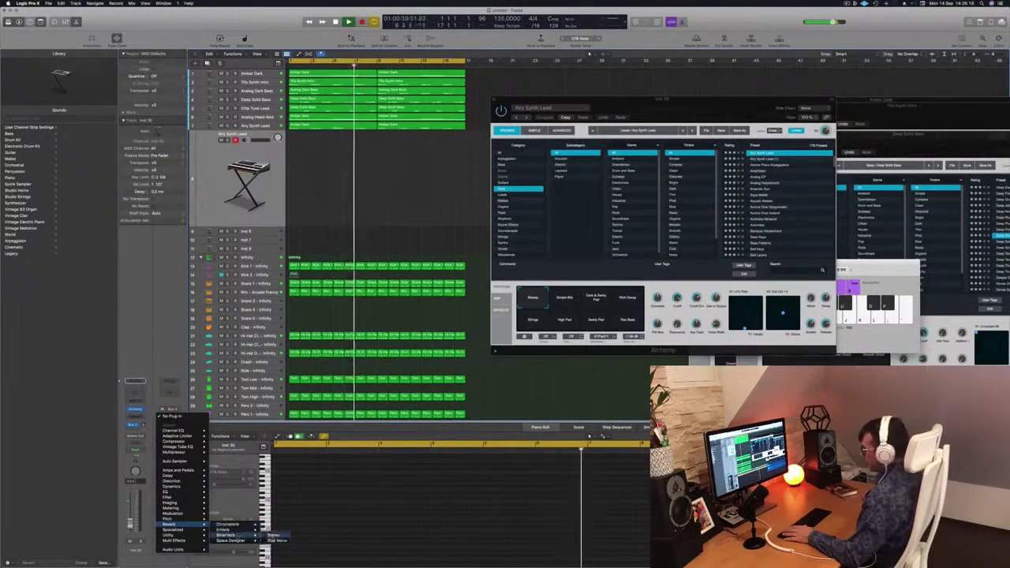
left_click(227, 535)
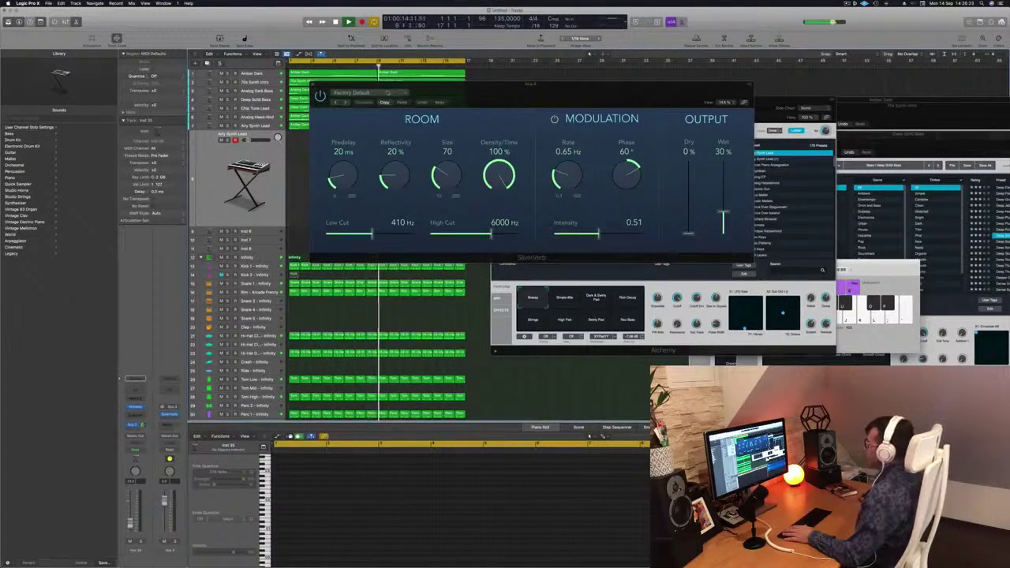
Step: Load the grandiose preset in SilverVerb and restart playback with the eighth track selected
left_click(388, 93)
left_click(362, 208)
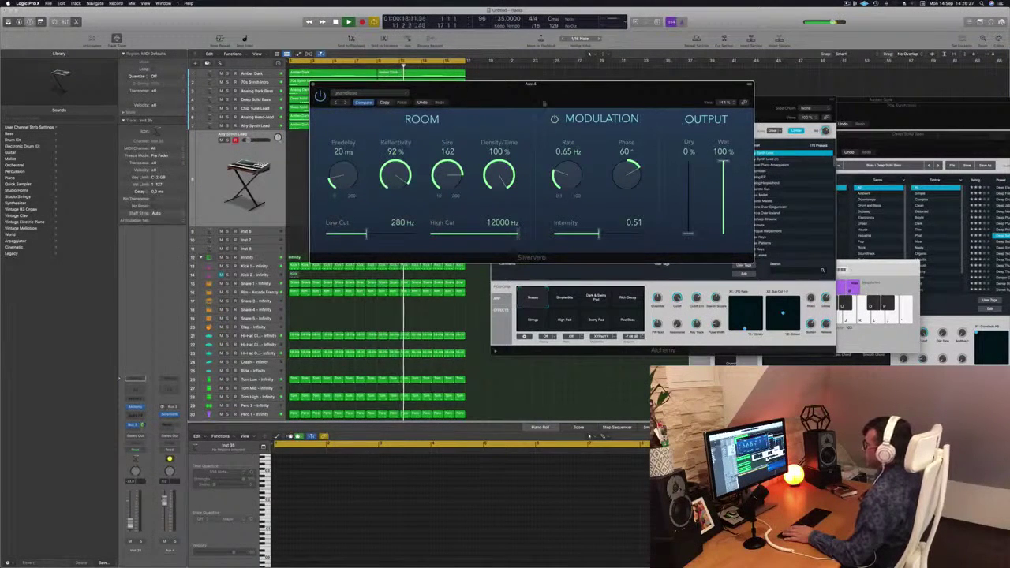
left_click_drag(504, 96, 524, 92)
left_click(209, 173)
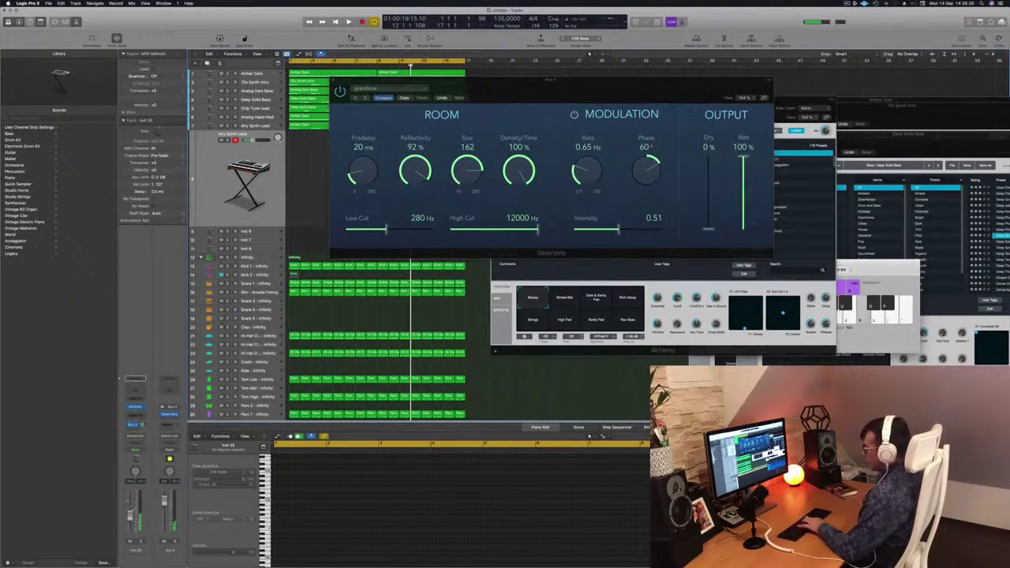
key("space")
left_click_drag(548, 82, 526, 85)
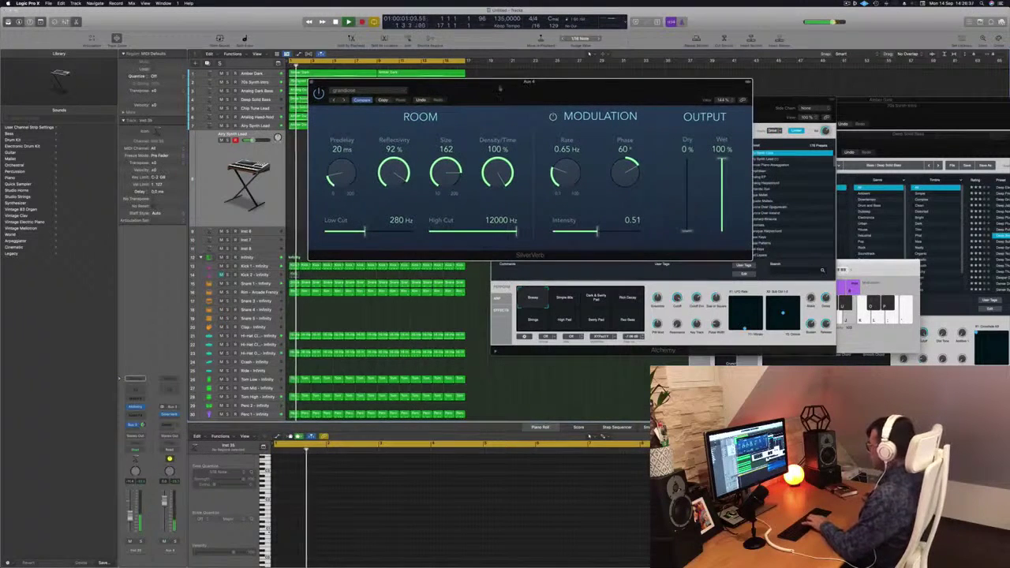
Step: Show Musical Typing, reopen the eighth track's Alchemy window and play the arrangement from the beginning
key("super+k")
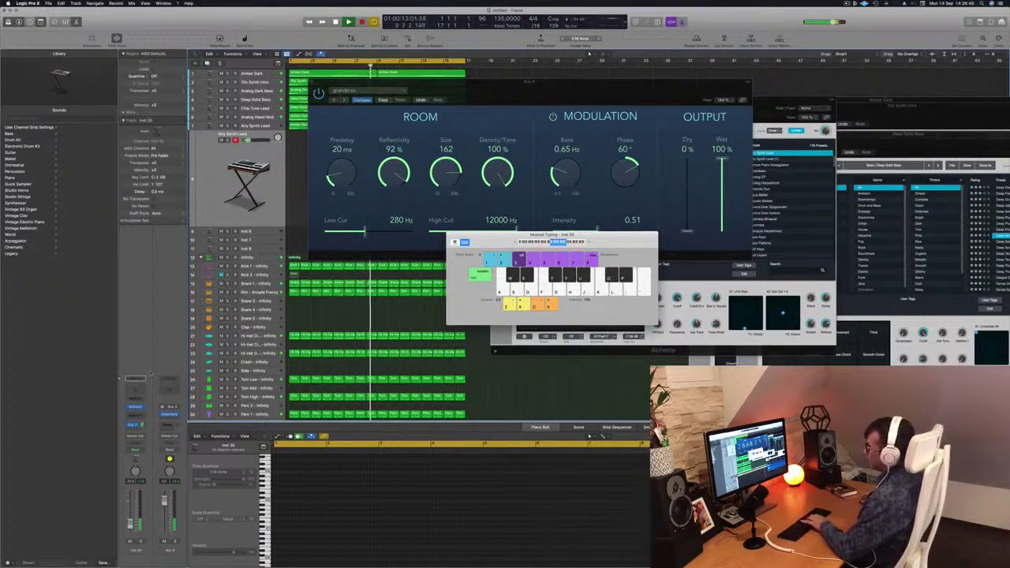
left_click(135, 408)
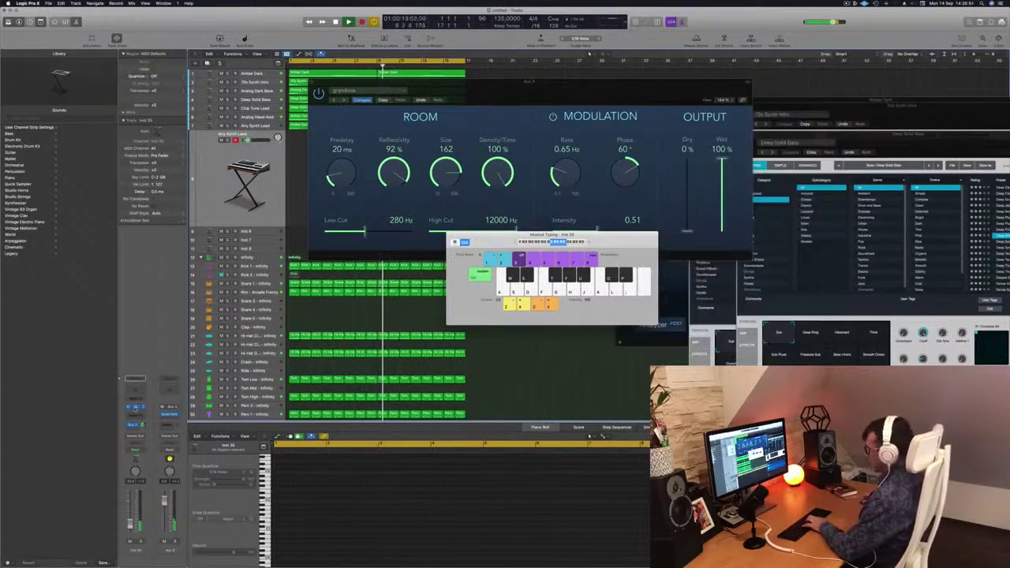
left_click(135, 408)
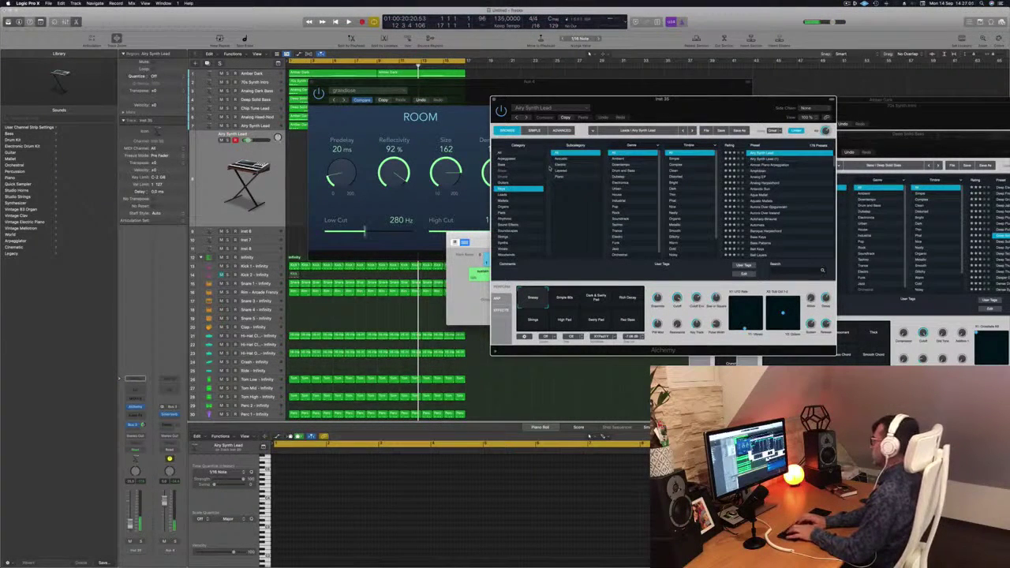
key("Return")
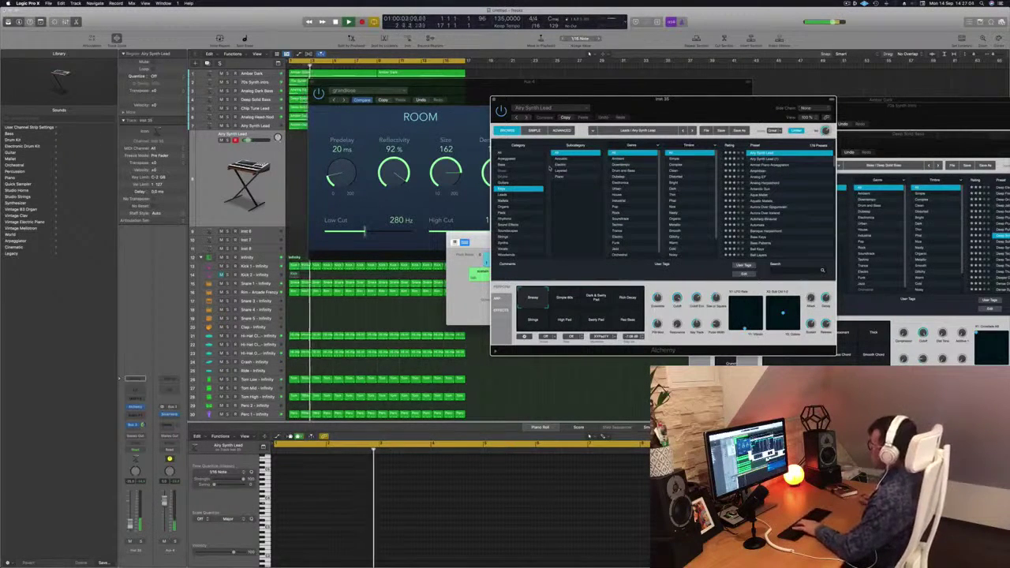
left_click_drag(732, 101, 769, 82)
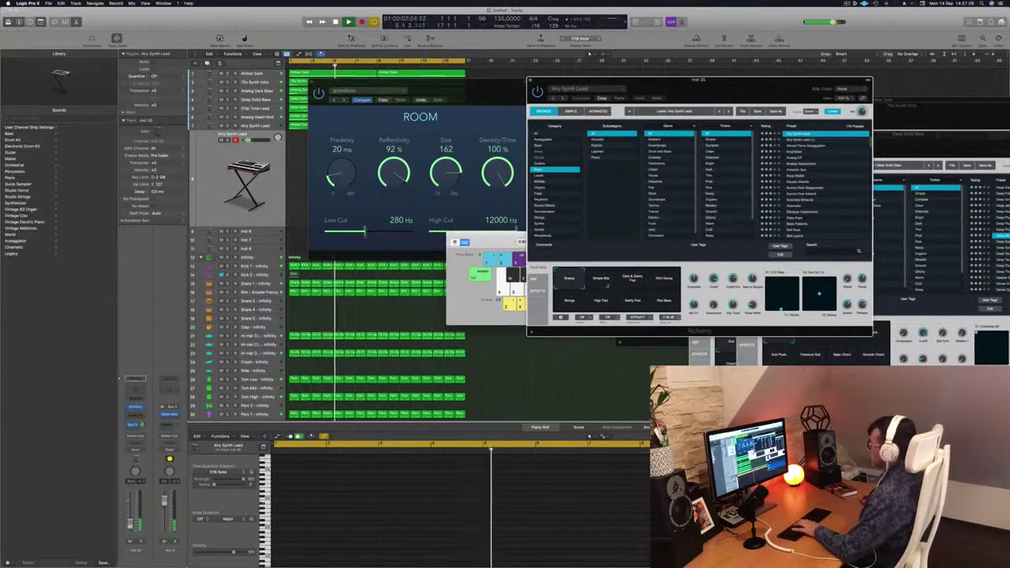
left_click(283, 204)
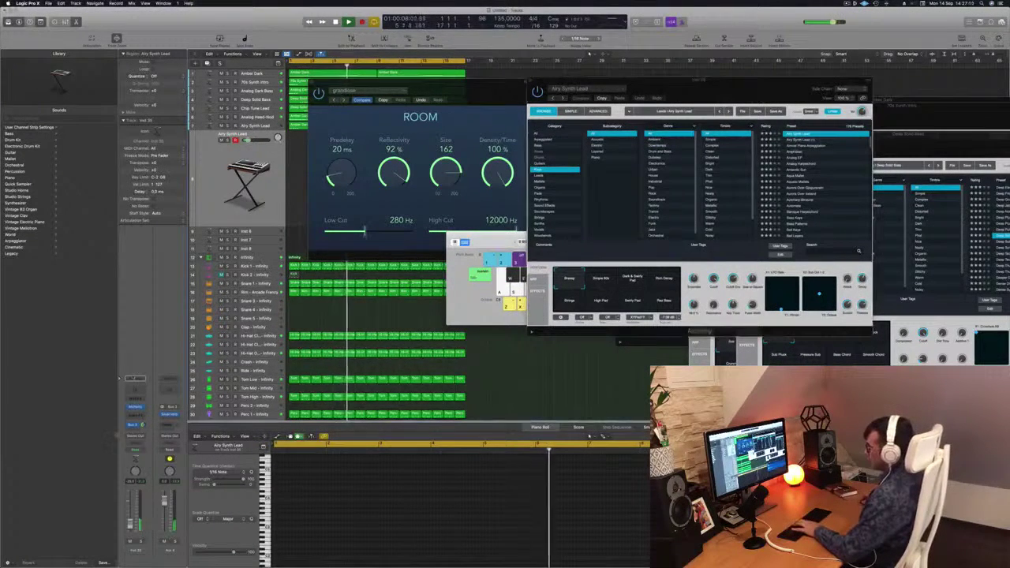
left_click(136, 408)
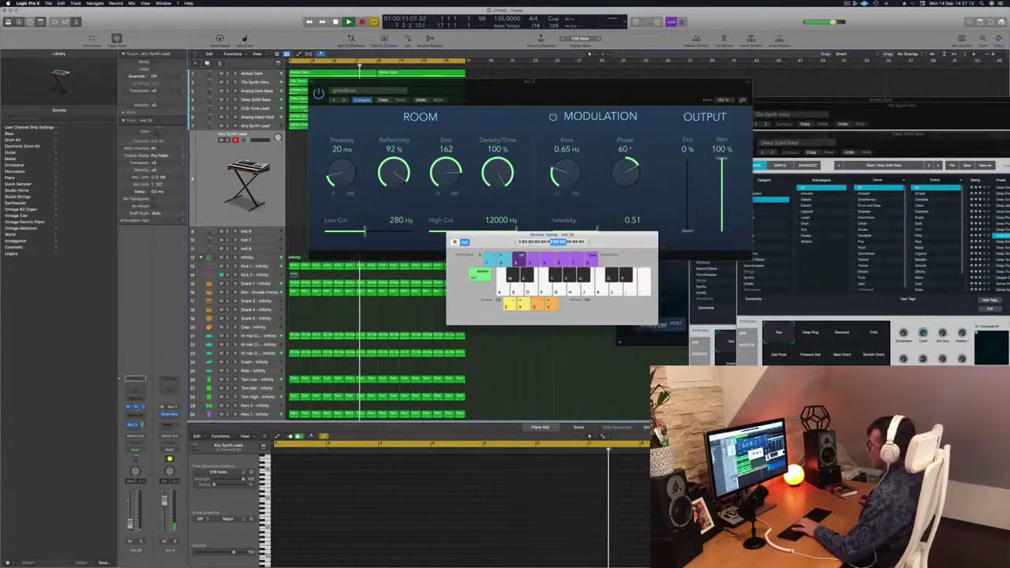
left_click(136, 407)
left_click(136, 407)
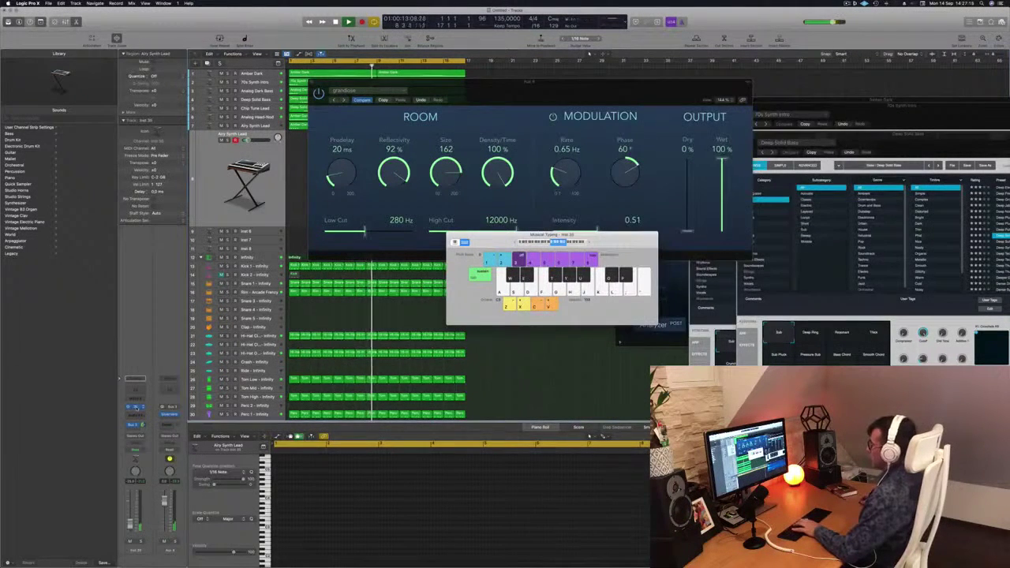
left_click(136, 407)
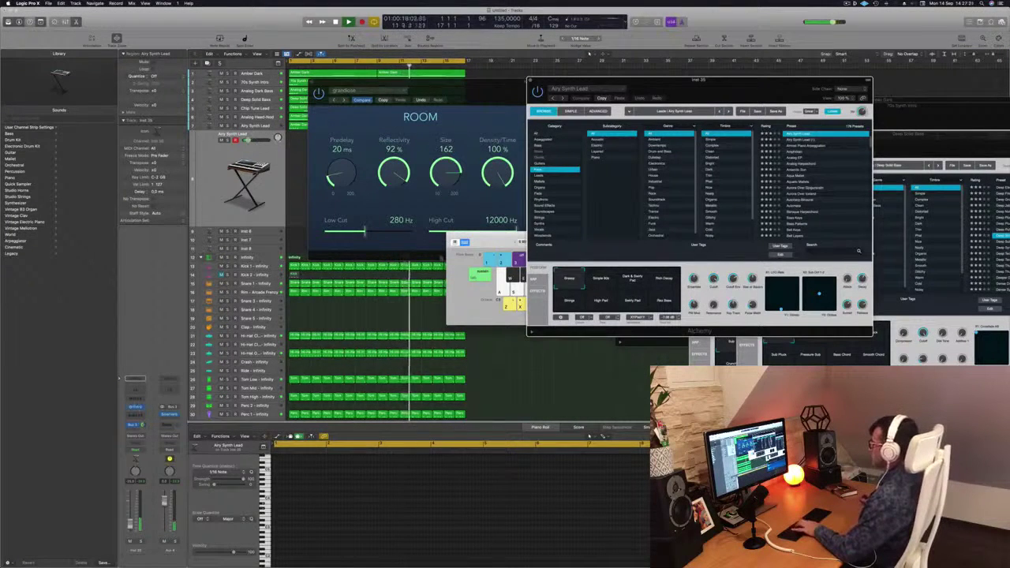
Step: Arrange the Musical Typing, SilverVerb and Alchemy windows so the upper tracks and the Alchemy variations stay accessible
left_click_drag(501, 242, 343, 238)
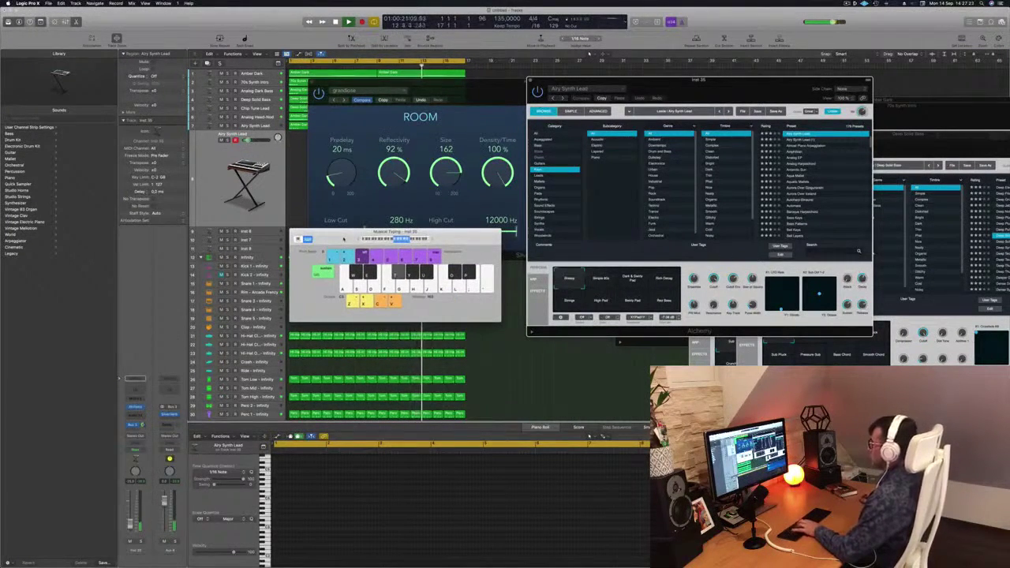
left_click_drag(490, 98, 859, 212)
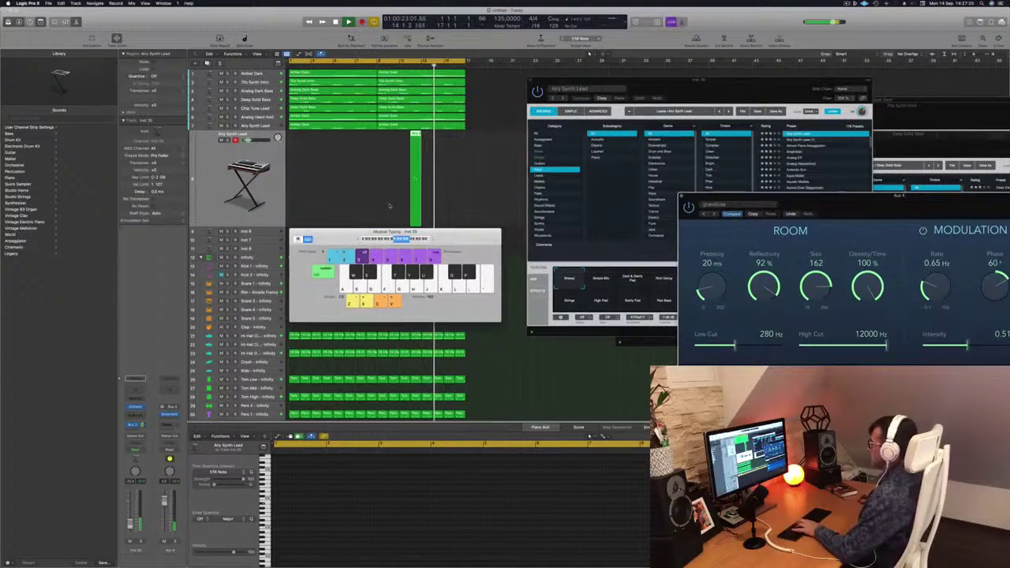
left_click_drag(606, 81, 528, 80)
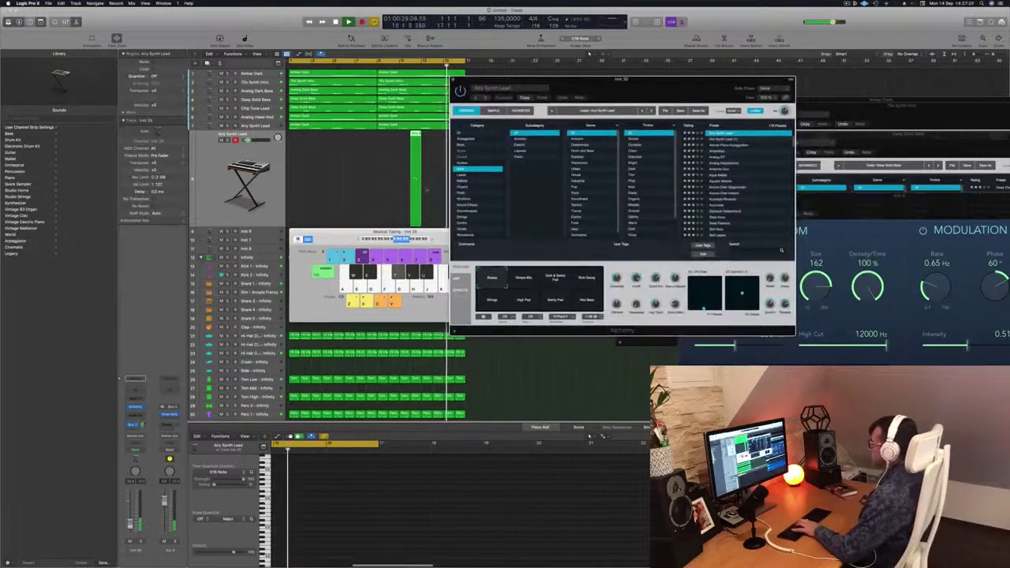
left_click(337, 237)
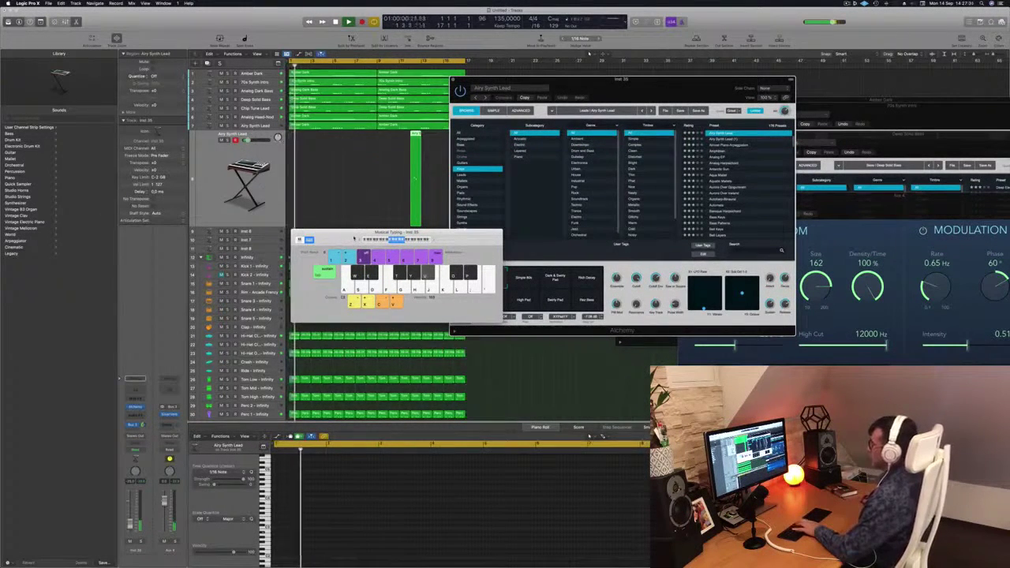
Step: Raise the eighth track's volume slightly and choose the Rich Decay variation after trying Simple 80s and Dark & Swirly Pad
left_click_drag(130, 524, 131, 519)
left_click_drag(686, 80, 711, 66)
left_click(545, 264)
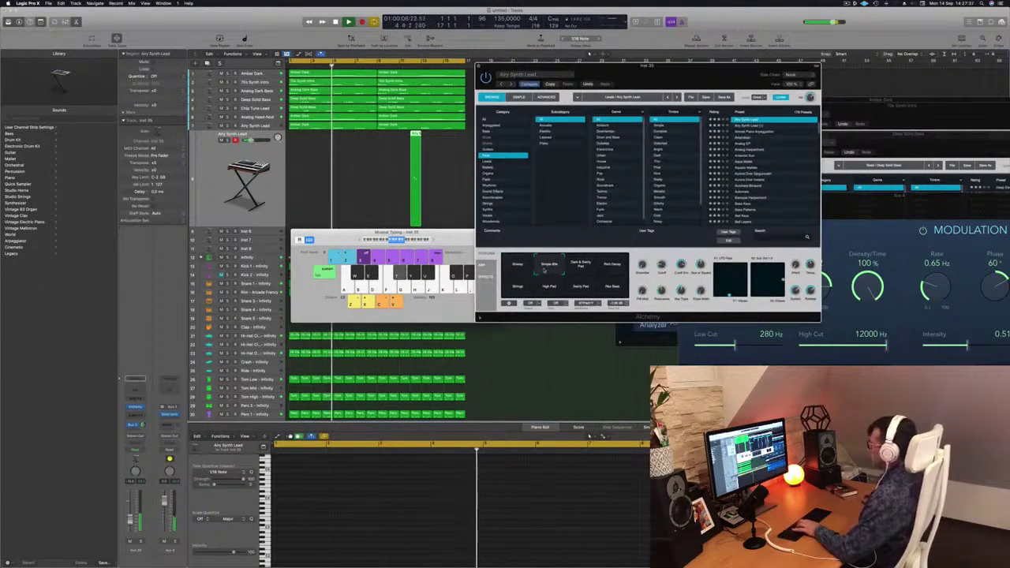
left_click(586, 267)
left_click(611, 269)
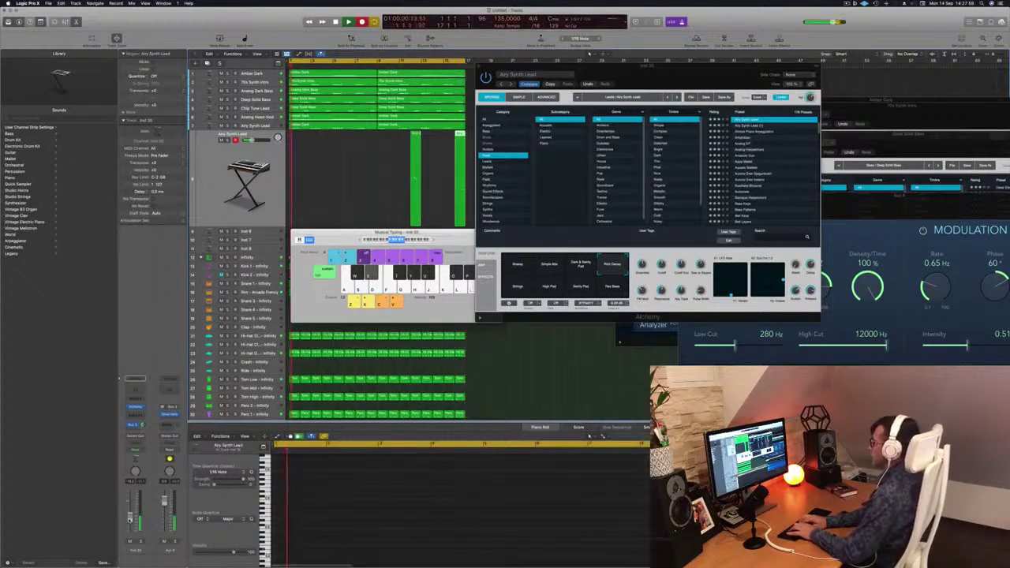
Step: Hide the inspector, record a melody on the eighth track with Musical Typing, and play the take back
key("i")
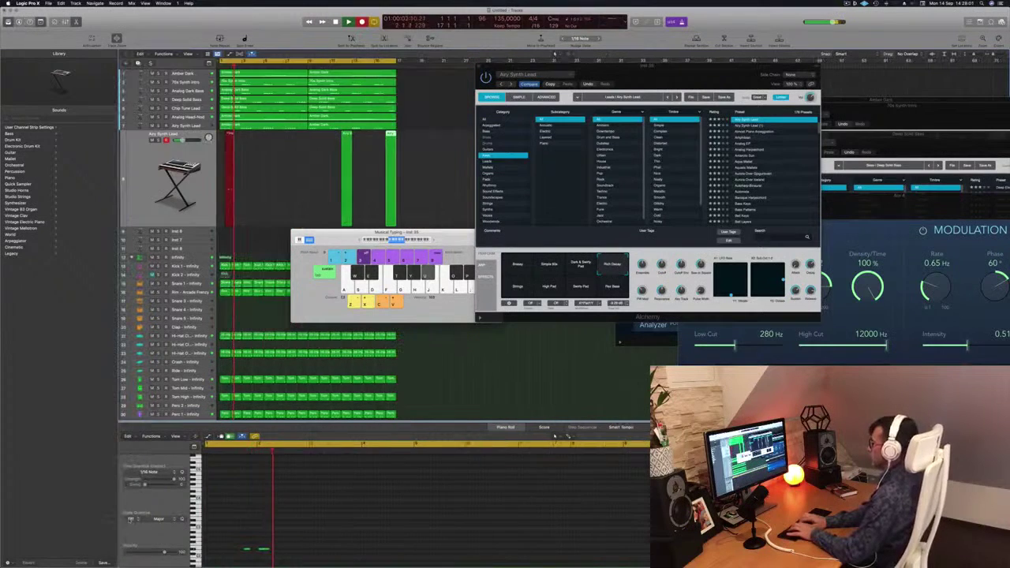
key("e")
key("e")
key("u")
key("y")
key("e")
key("e")
key("u")
key("y")
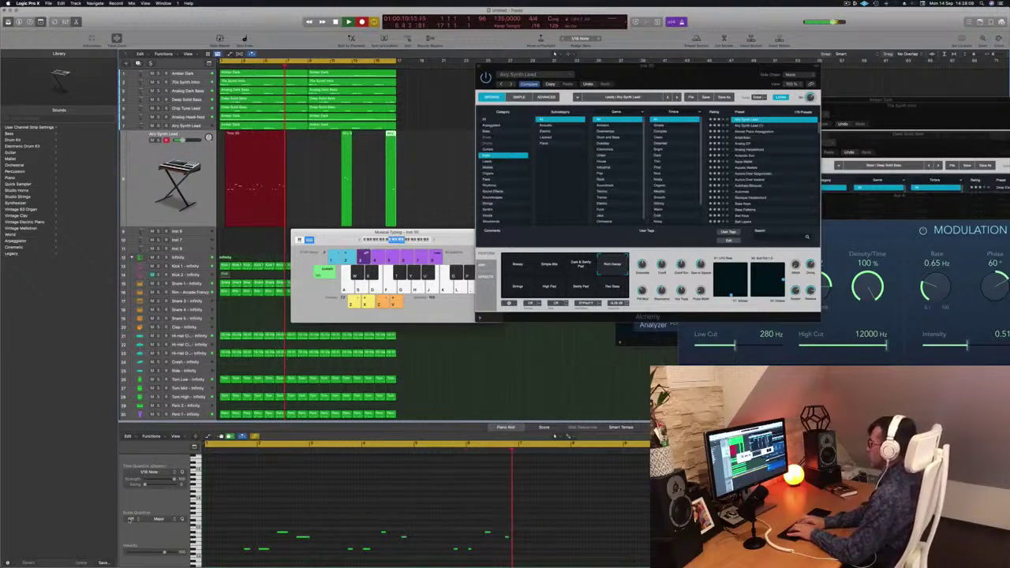
key("u")
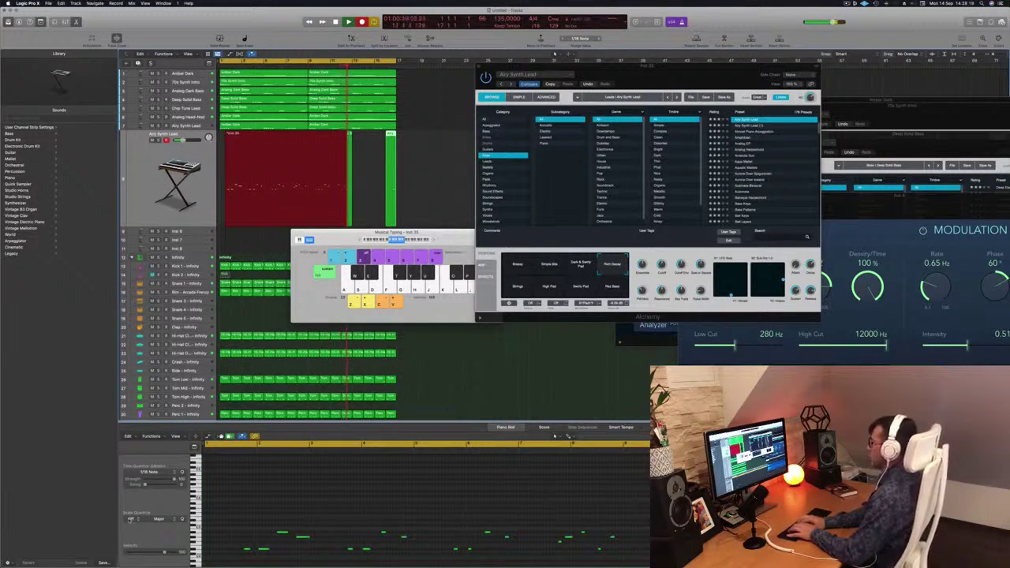
key("space")
key("space")
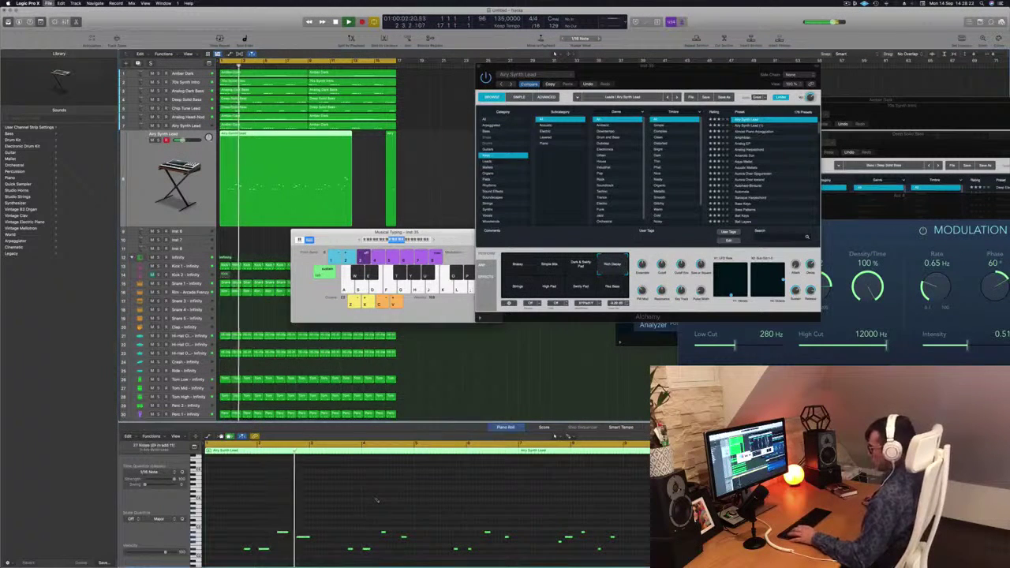
Step: Save the project as "Episode 136 guys" in the Logic folder
key("super+s")
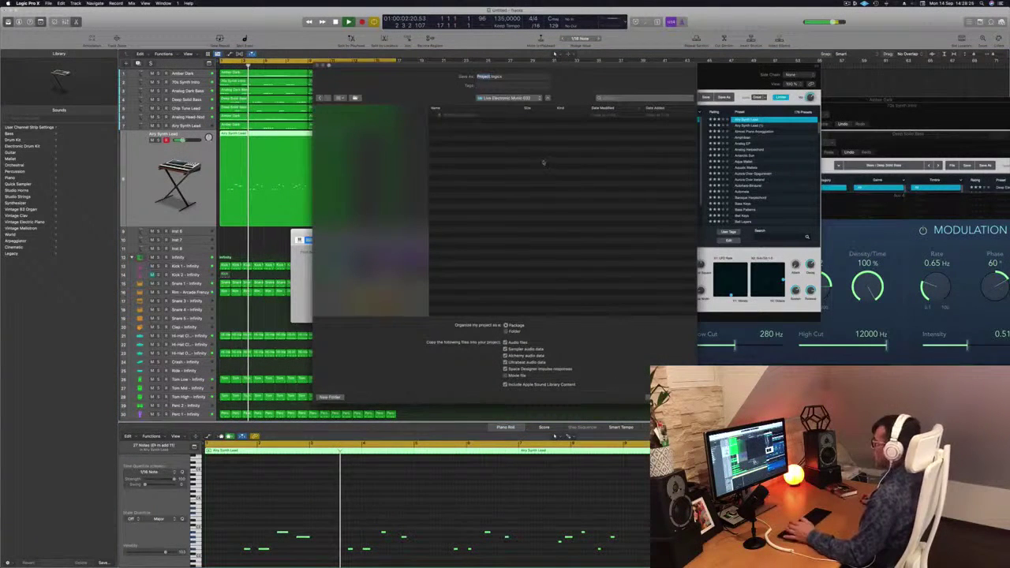
left_click(528, 99)
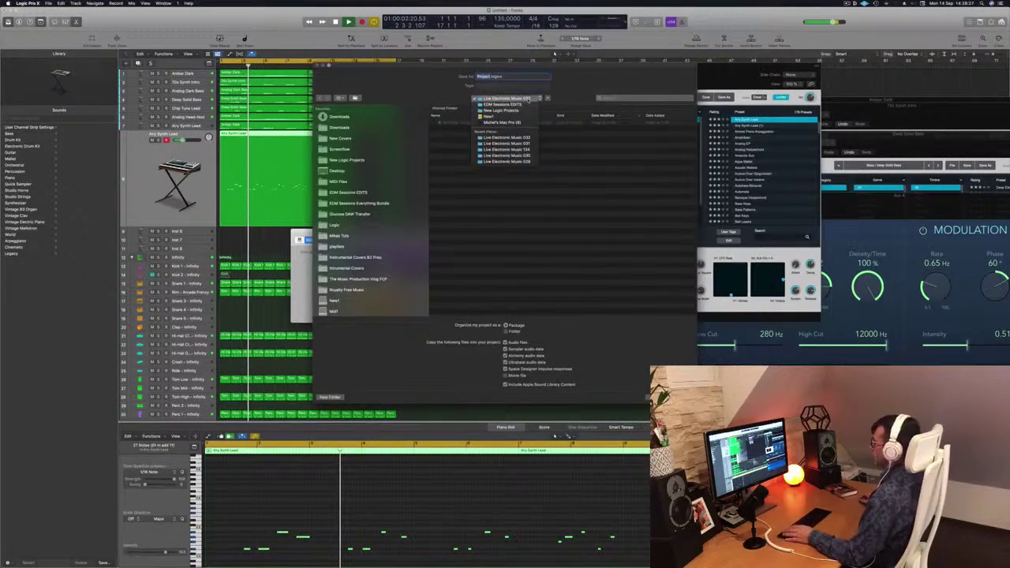
left_click(396, 166)
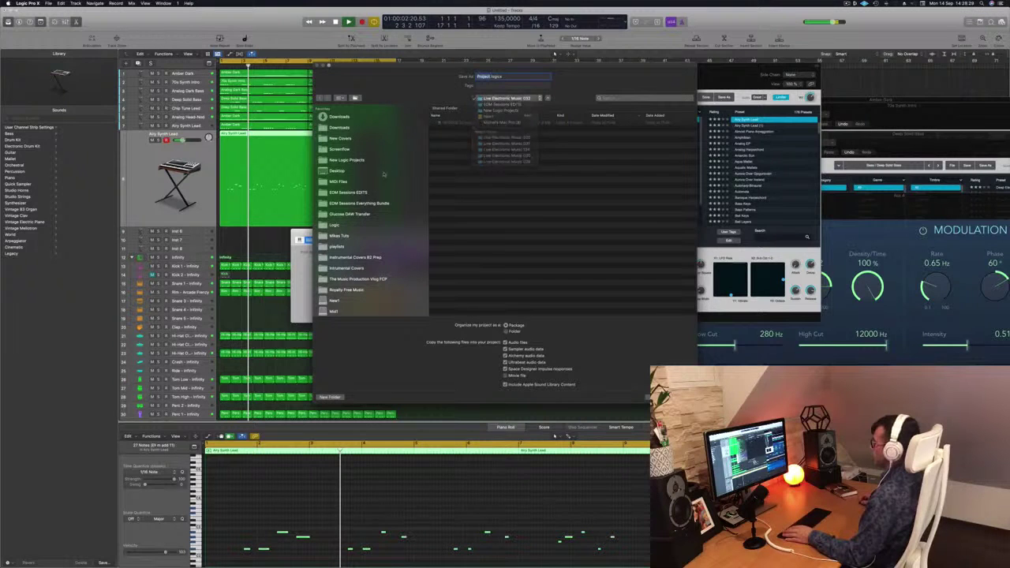
left_click(336, 227)
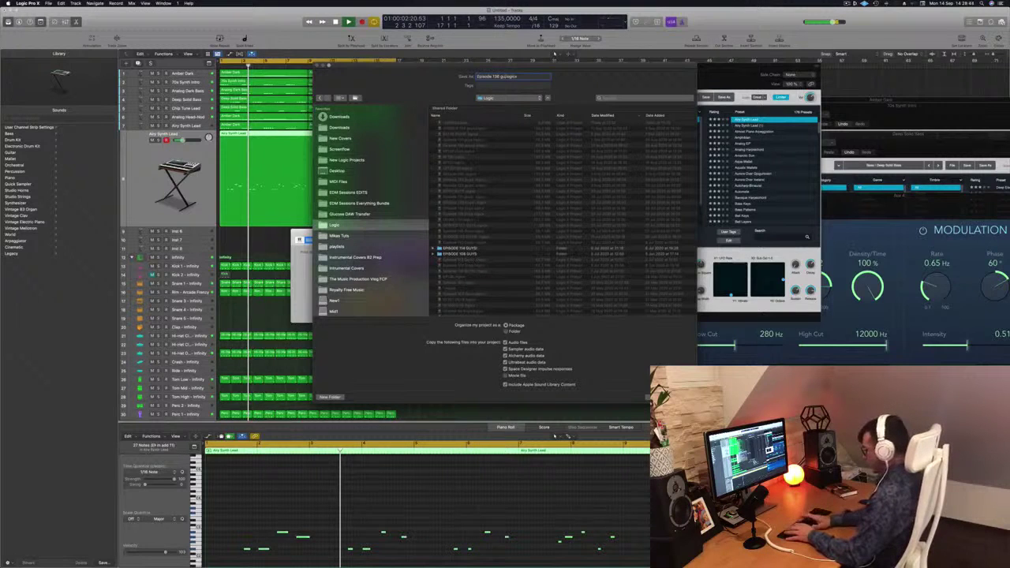
key("Return")
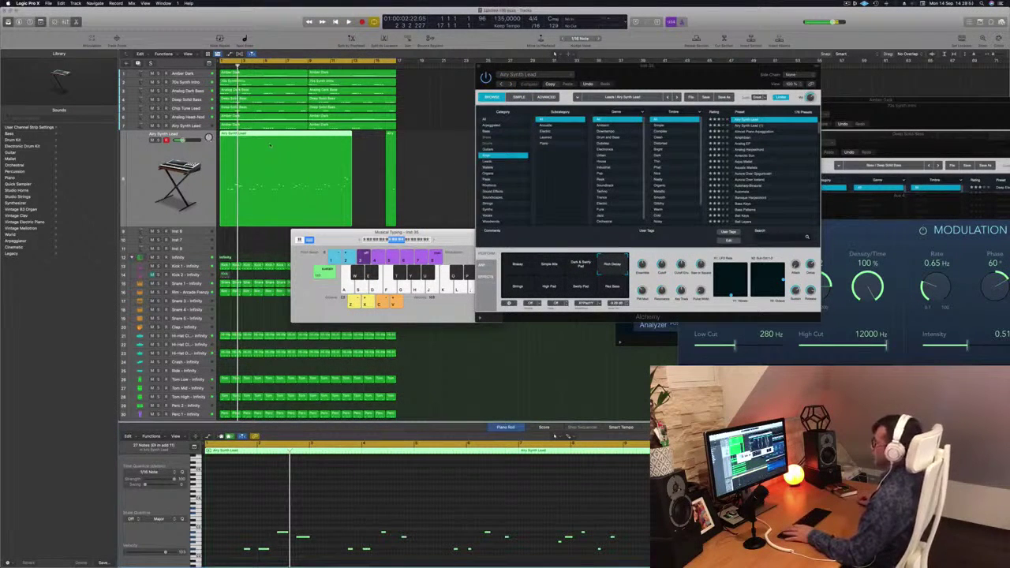
Step: Play back the recorded Airy Synth Lead melody from the beginning and examine its notes in the Piano Roll
key("space")
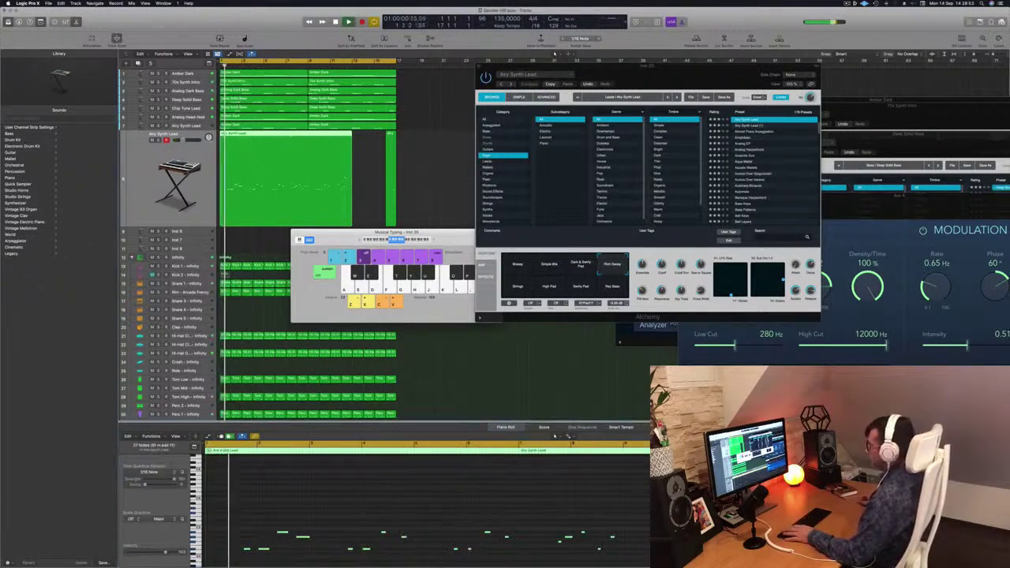
key("super+a")
left_click(502, 427)
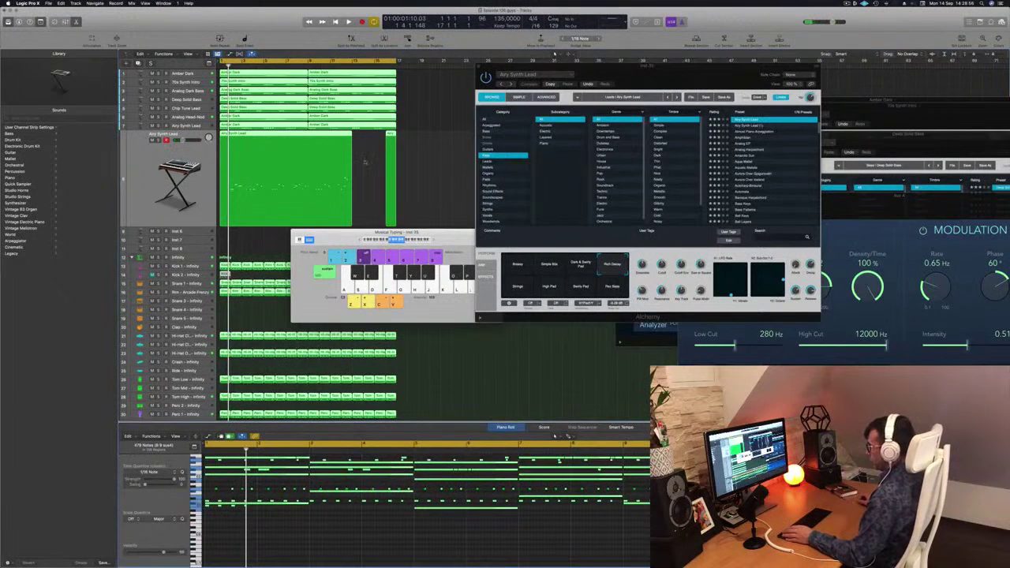
left_click(365, 162)
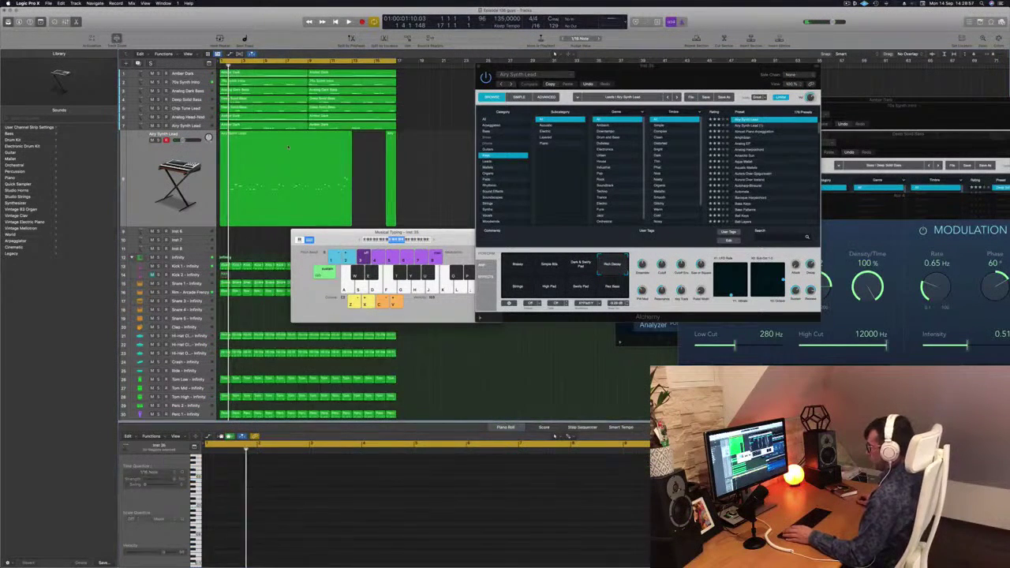
key("space")
scroll(298, 514, "down", 5)
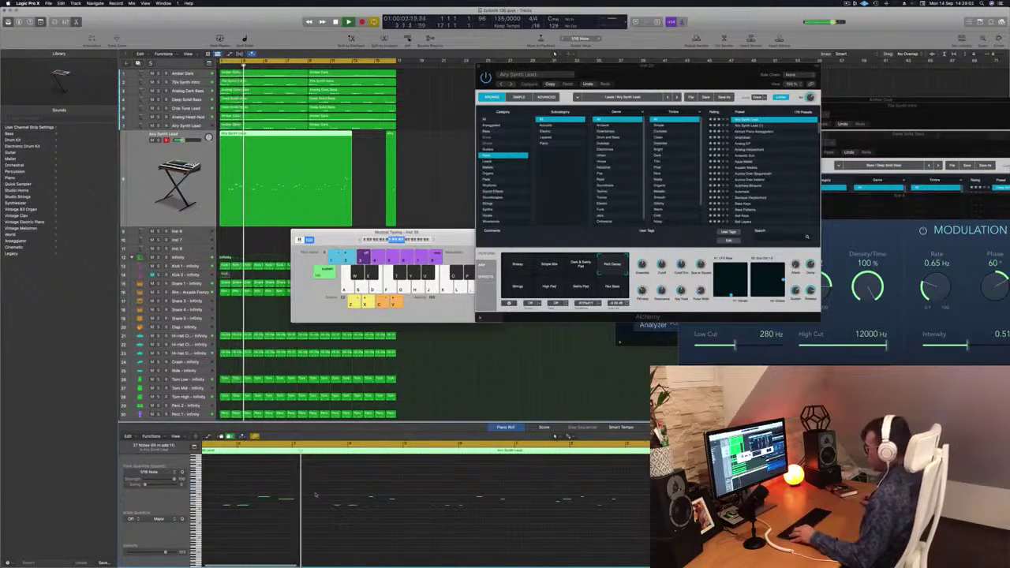
scroll(315, 494, "down", 5)
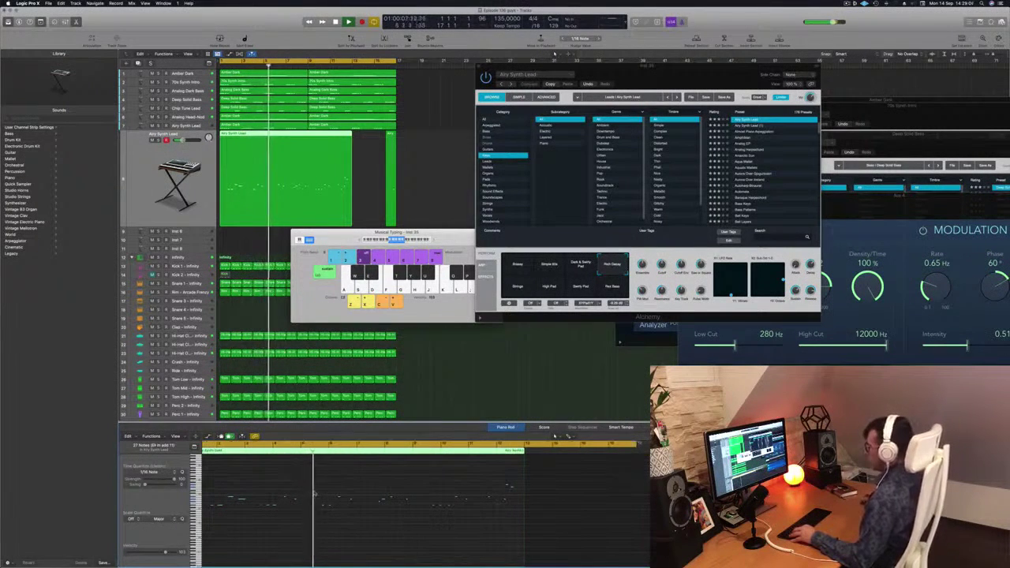
scroll(306, 489, "up", 3)
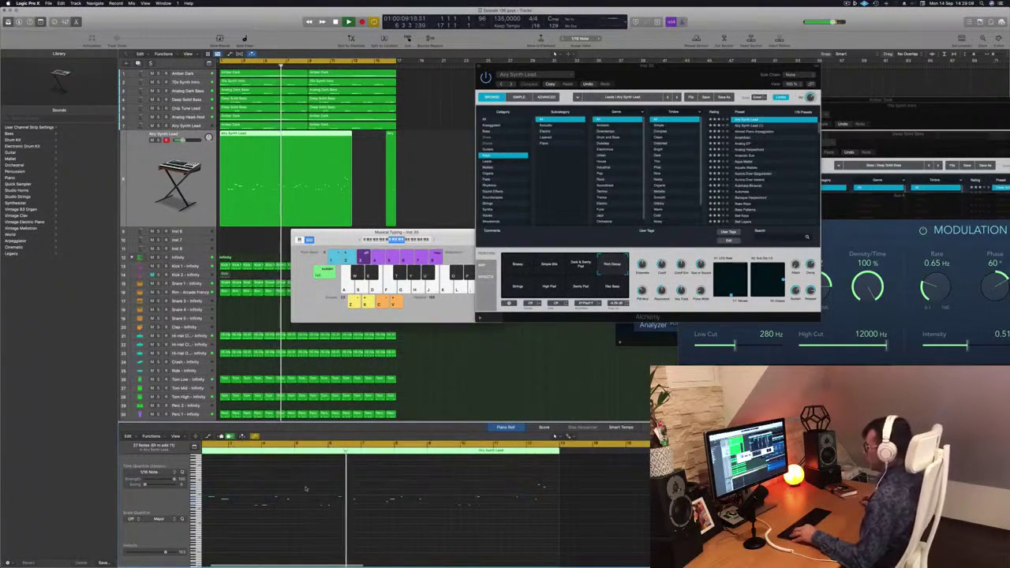
scroll(304, 488, "down", 1)
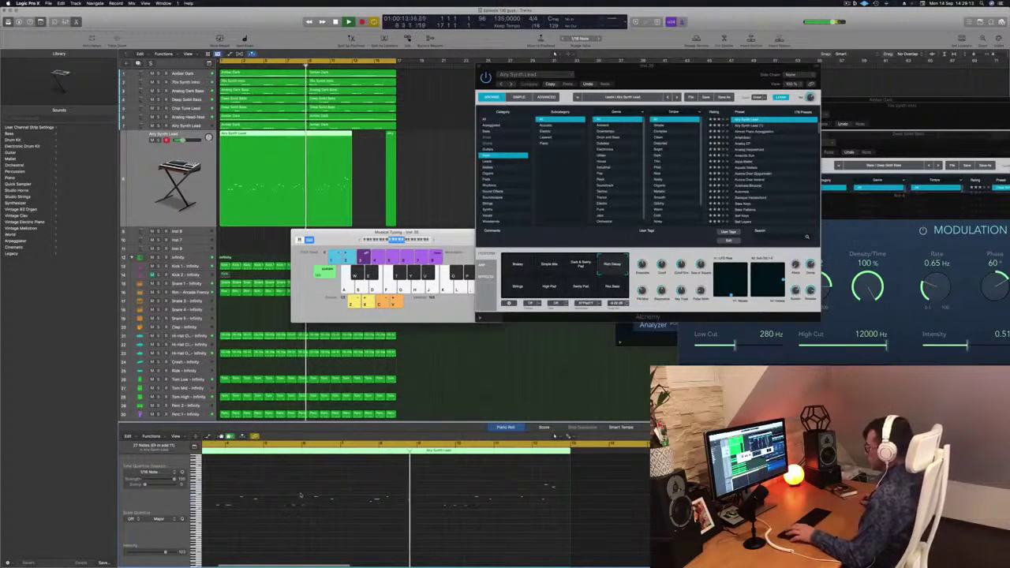
key("Return")
scroll(300, 497, "up", 2)
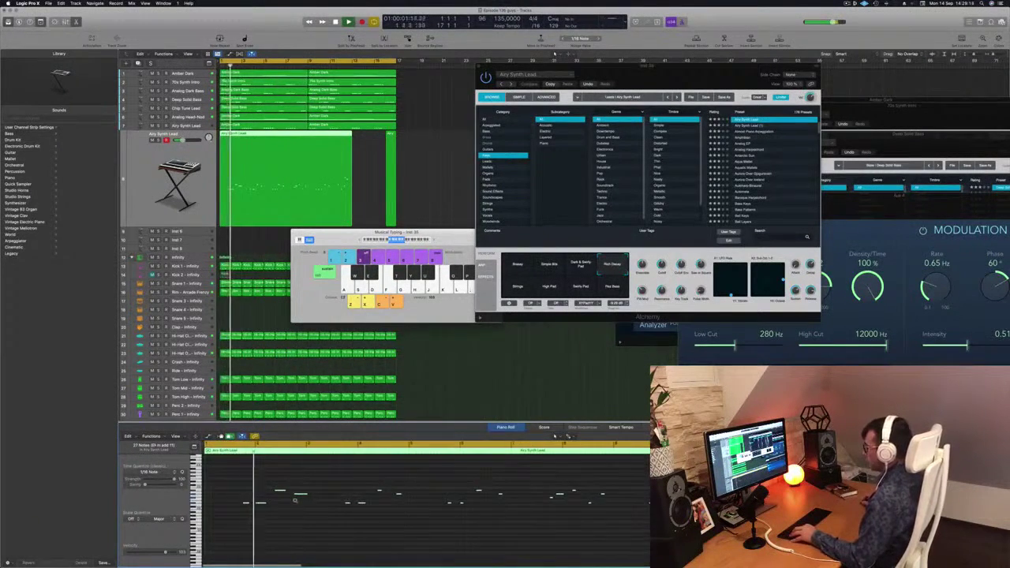
scroll(300, 503, "up", 1)
scroll(317, 503, "left", 1)
key("Return")
scroll(347, 489, "left", 1)
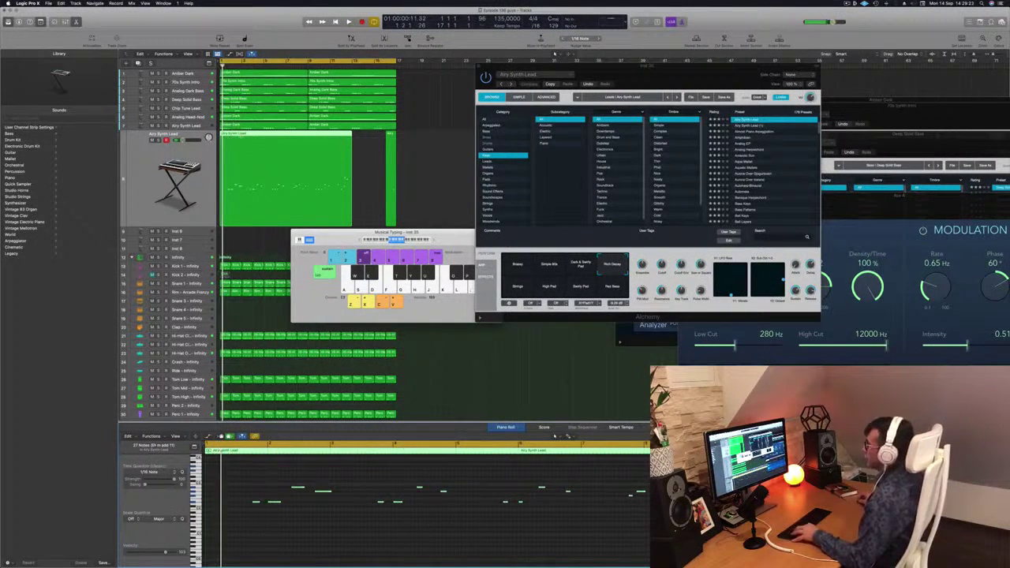
Step: Cut the Airy Synth Lead recording down to its first two bars, splitting crossing notes, and copy that region to bar 3
left_click(242, 136, "super")
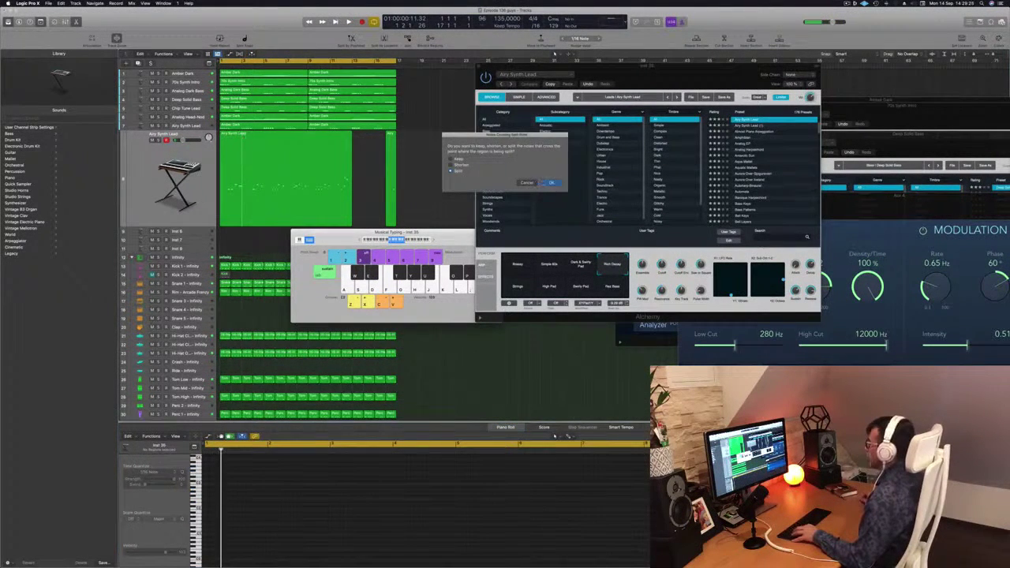
key("Return")
left_click_drag(433, 157, 277, 179)
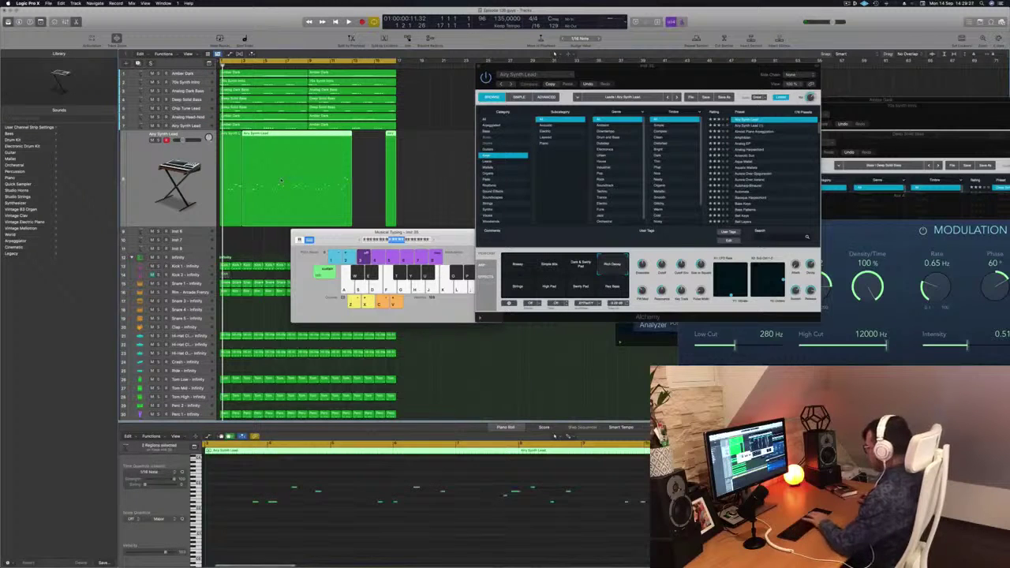
key("Delete")
left_click(230, 186)
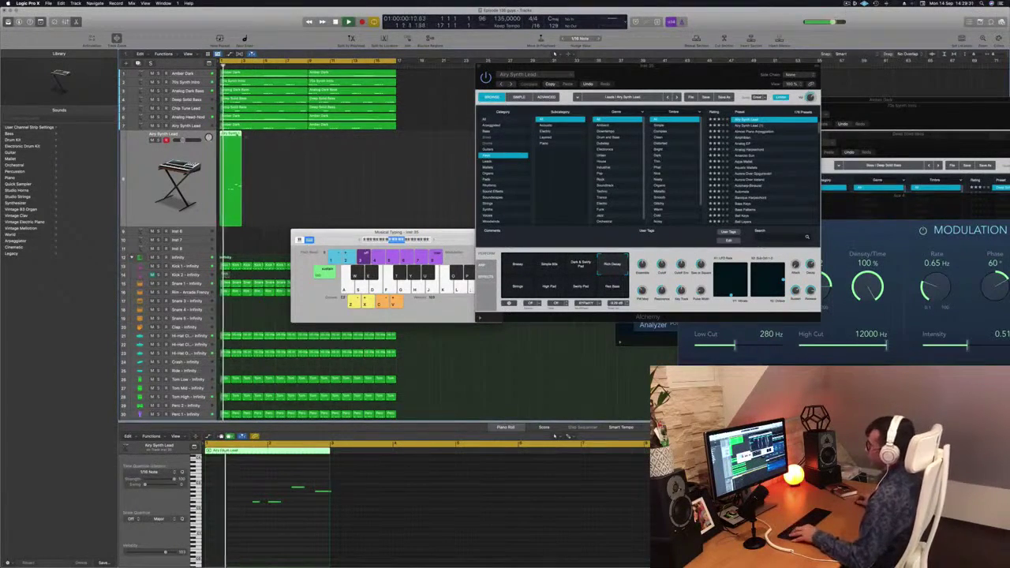
left_click_drag(229, 138, 251, 139)
Step: Transpose the notes of both two-bar regions up one octave and repeat the regions up to bar 17
left_click_drag(246, 476, 448, 534)
key("Return")
key("alt+shift+Up")
key("space")
key("space")
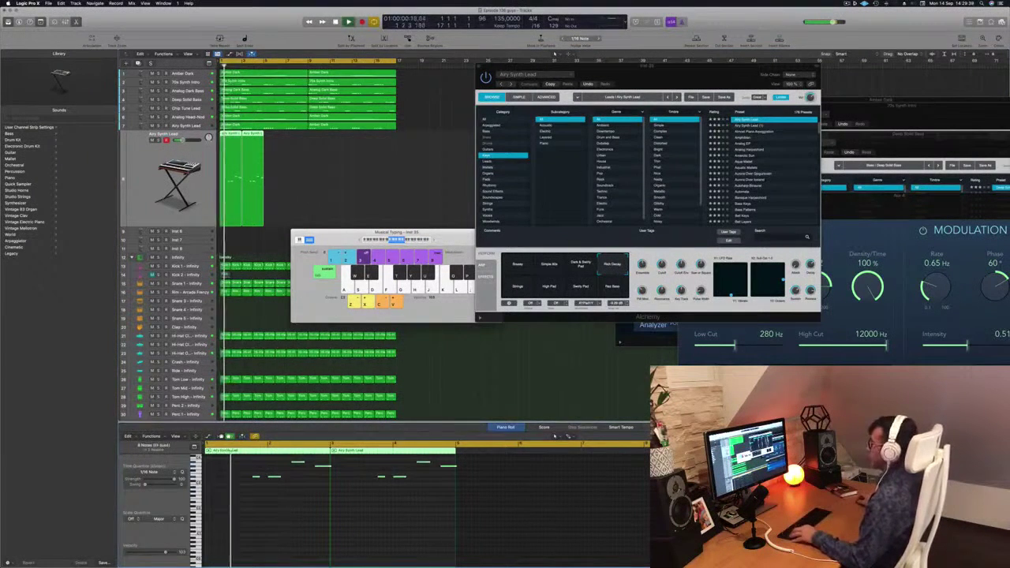
left_click_drag(225, 134, 313, 140)
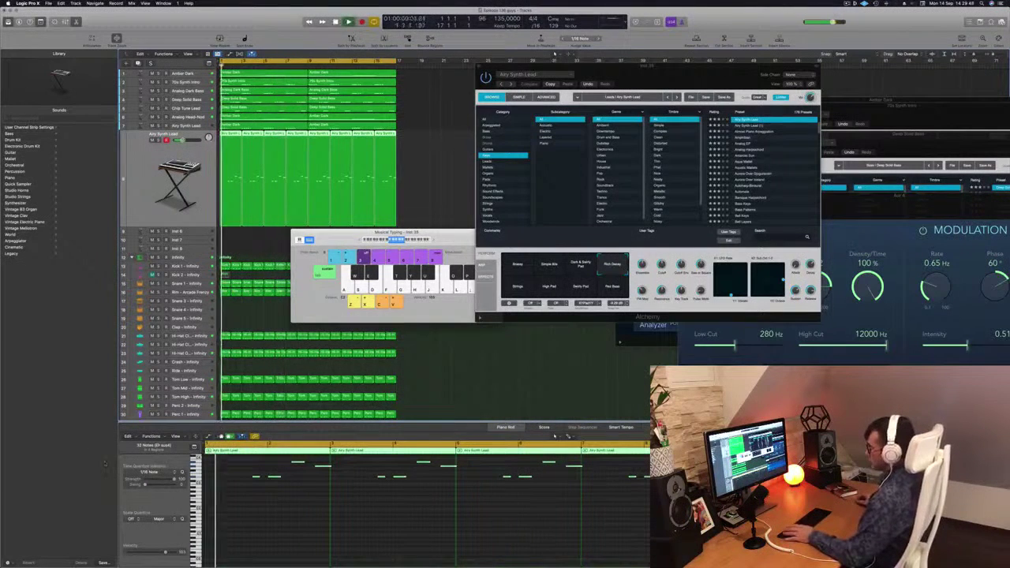
Step: Show the Smart Controls and the inspector with the eighth track's channel strip, and restart playback
key("x")
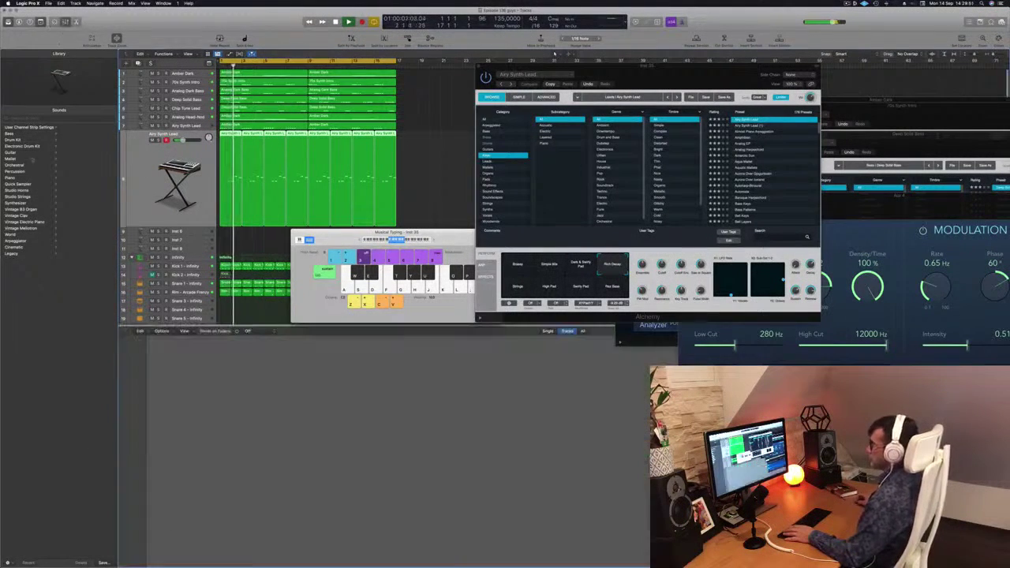
key("b")
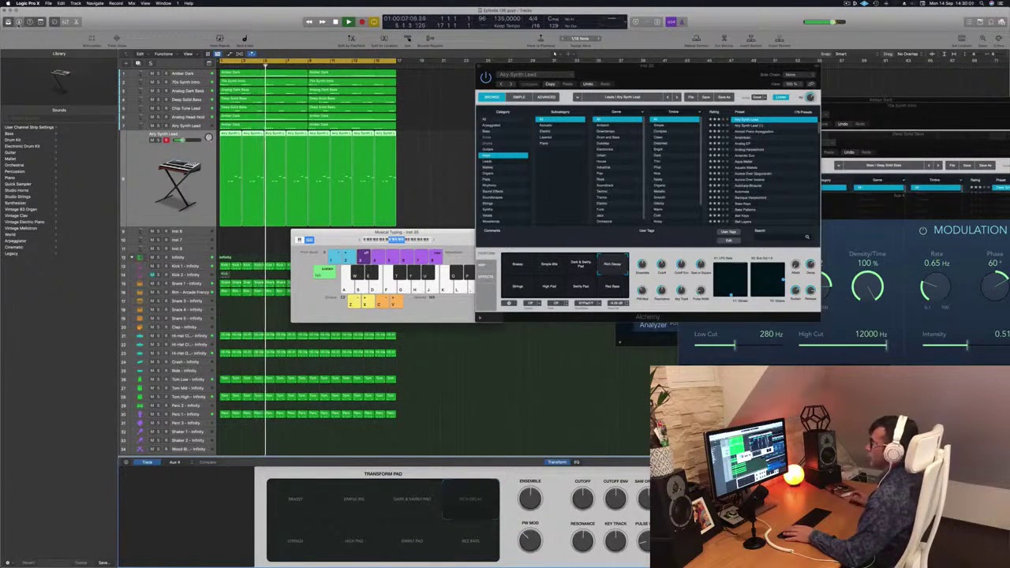
key("i")
key("i")
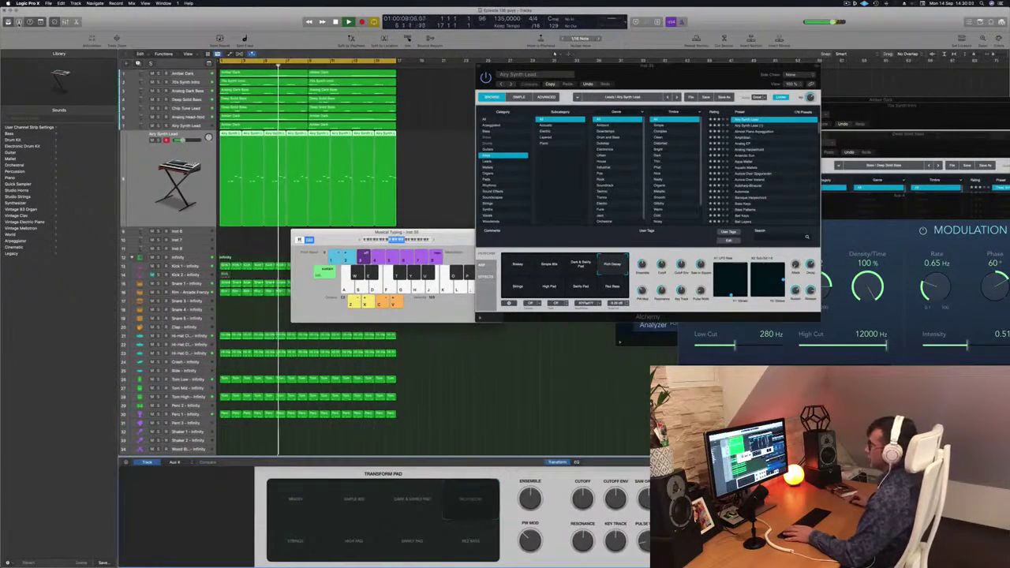
key("i")
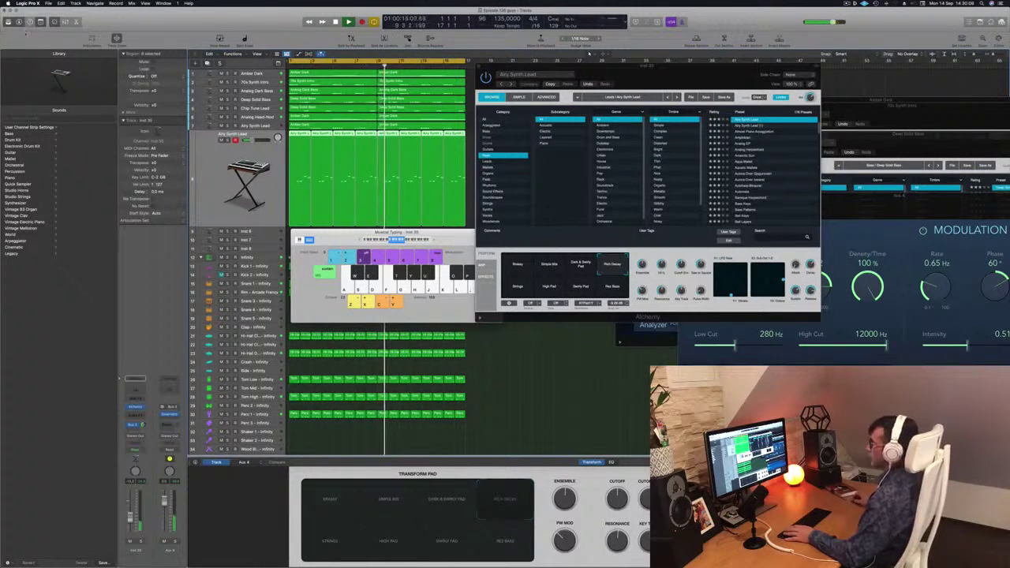
key("space")
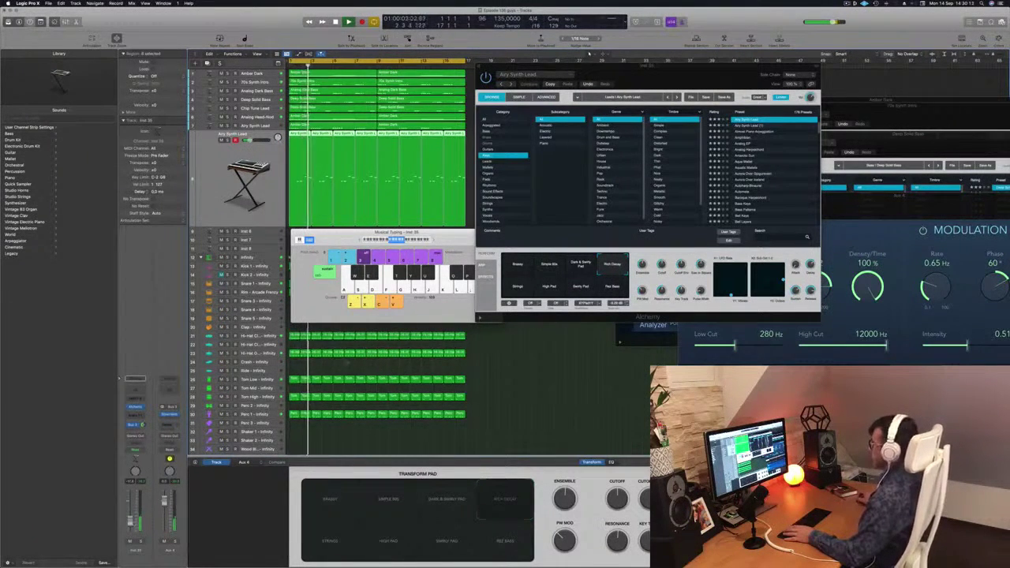
Step: Try the Rez Bass, Swirly Pad, High Pad and Strings variations of Airy Synth Lead in Alchemy during playback
left_click_drag(661, 74, 629, 130)
key("Return")
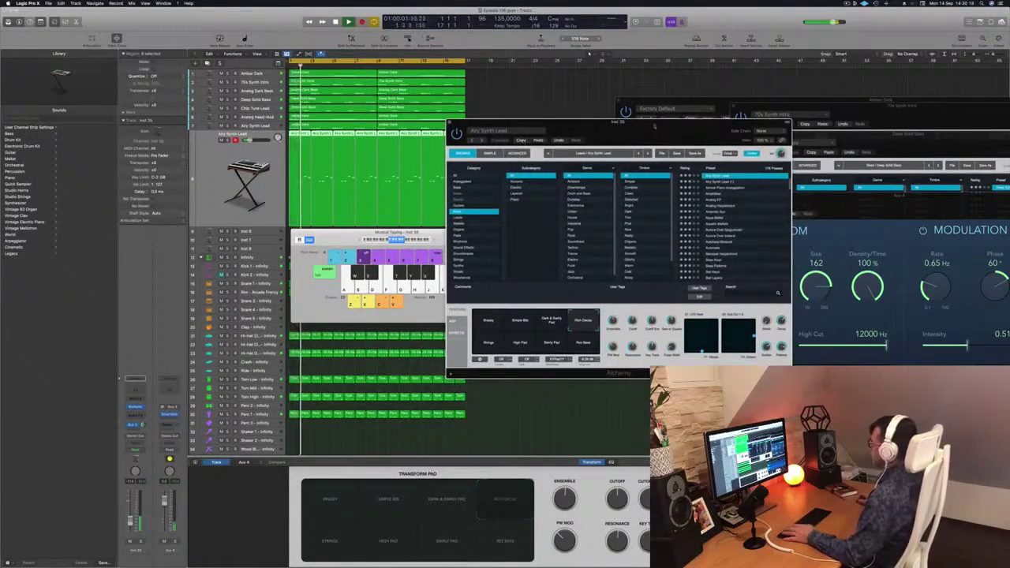
left_click(584, 342)
left_click(553, 344)
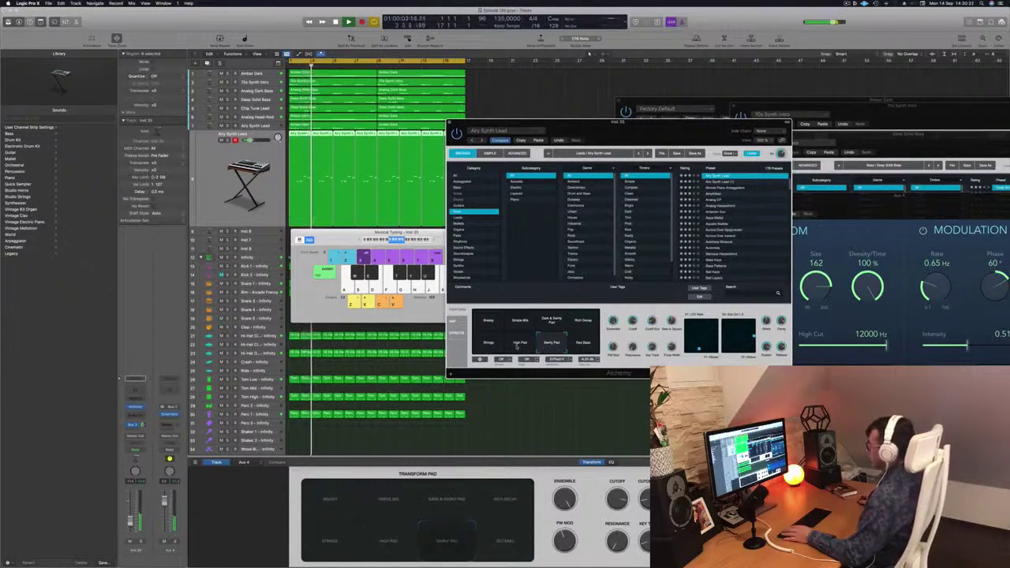
left_click(517, 347)
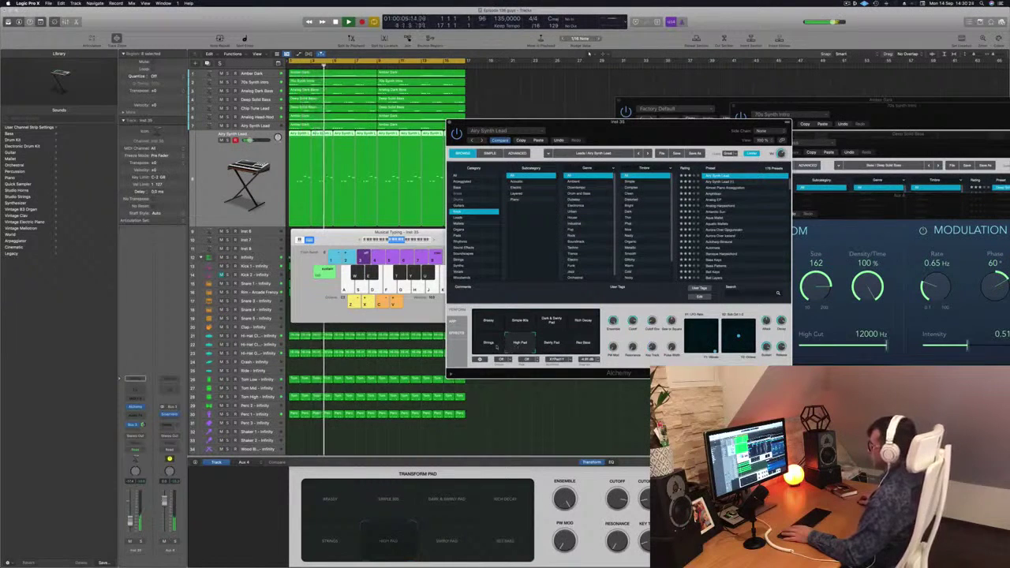
left_click(485, 348)
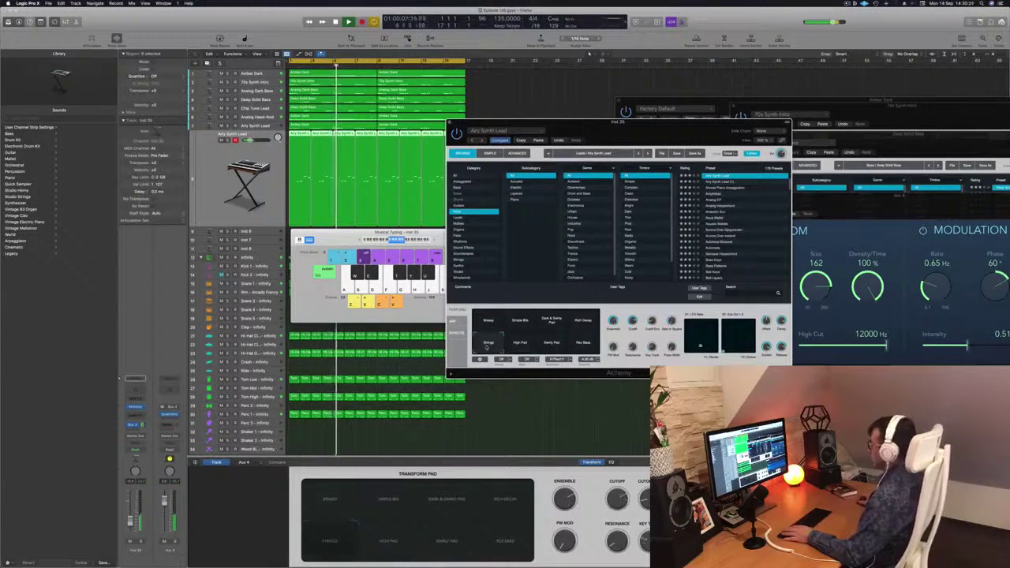
Step: Move the Alchemy window higher and load the Antarctic Sun preset after trying Analog EP
left_click_drag(603, 122, 606, 79)
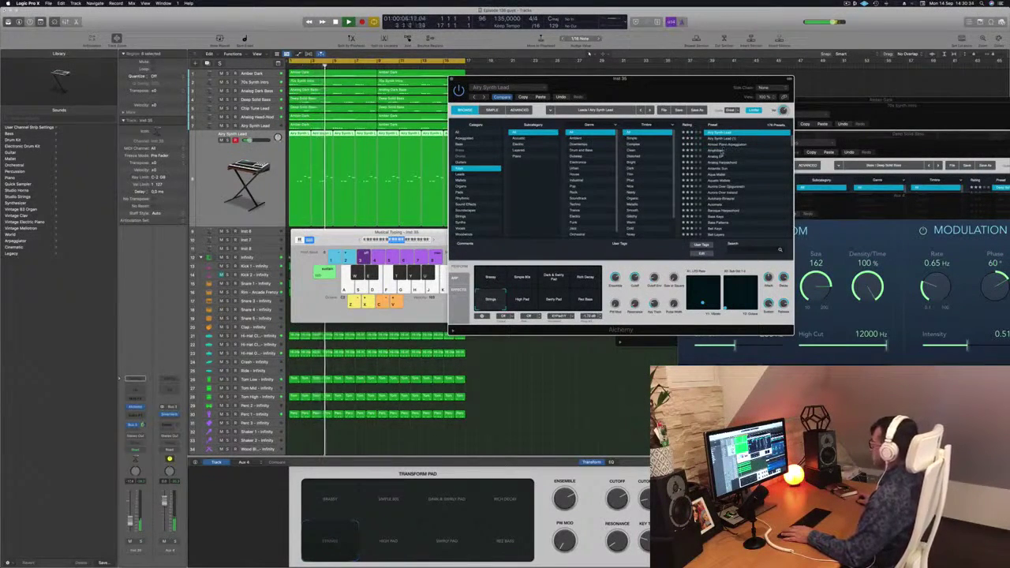
left_click(720, 151)
key("Down")
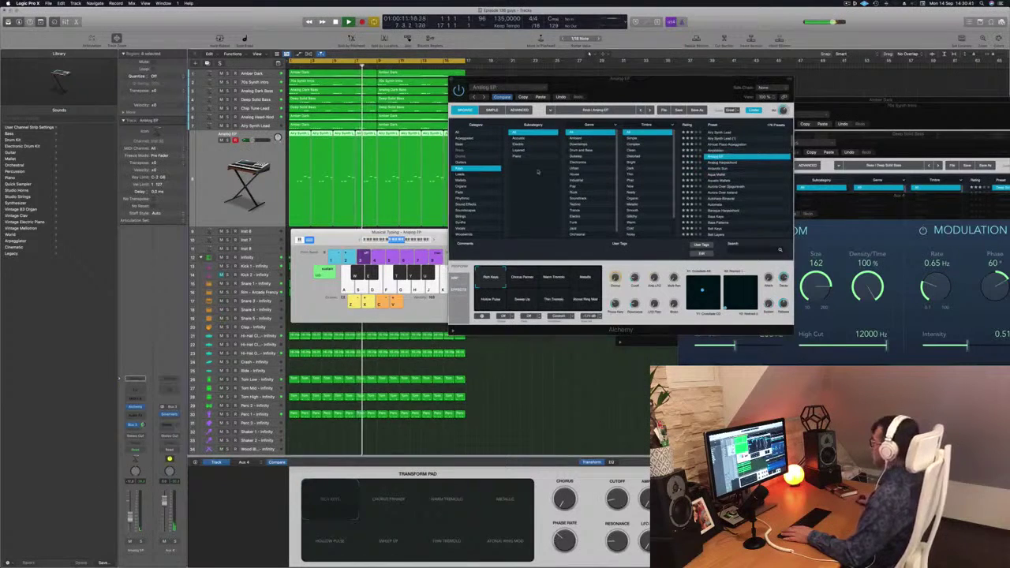
left_click(714, 168)
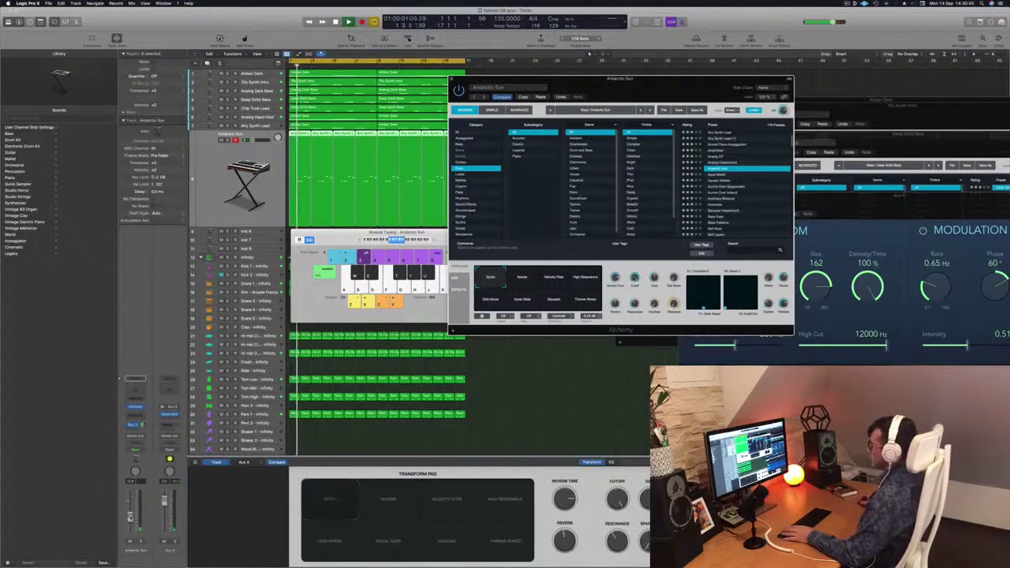
Step: Try the Velocity Filter, High Resonance, Odd Atmos, Squeaks and Thinner Atmos variations of Antarctic Sun during playback and settle on Vocal Glide
left_click(544, 395)
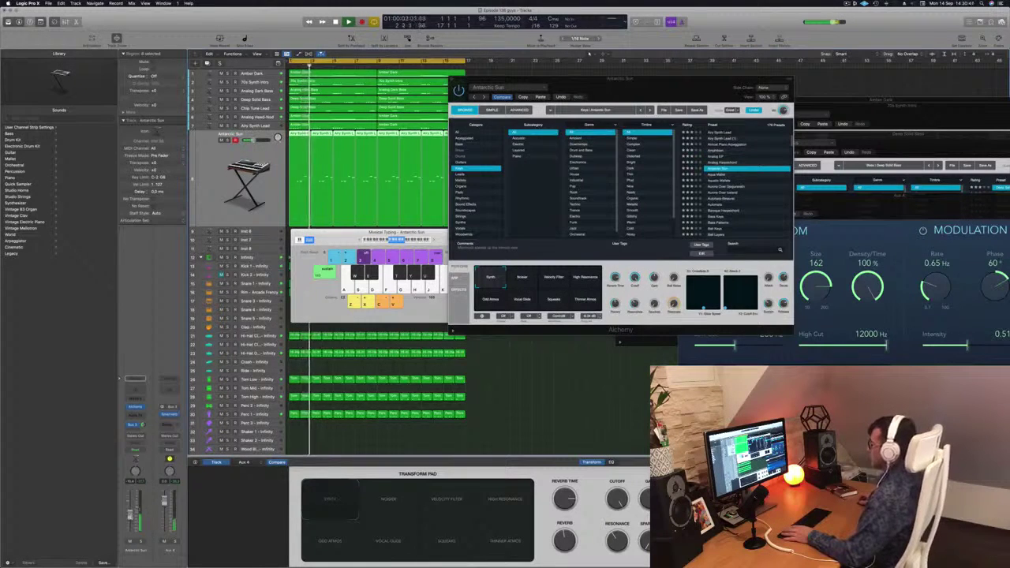
left_click(514, 286)
left_click(553, 278)
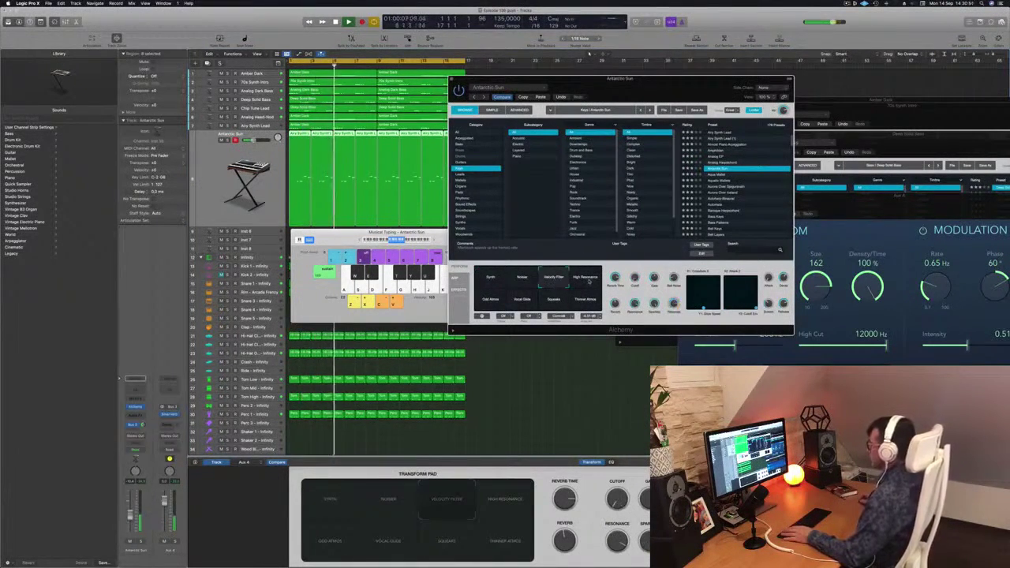
left_click(590, 281)
left_click(490, 299)
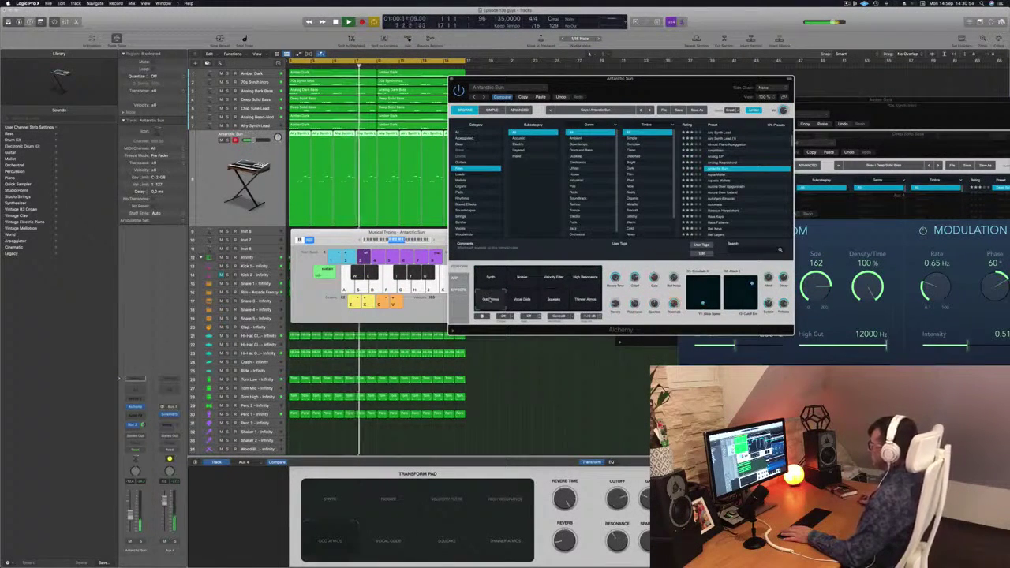
left_click(522, 300)
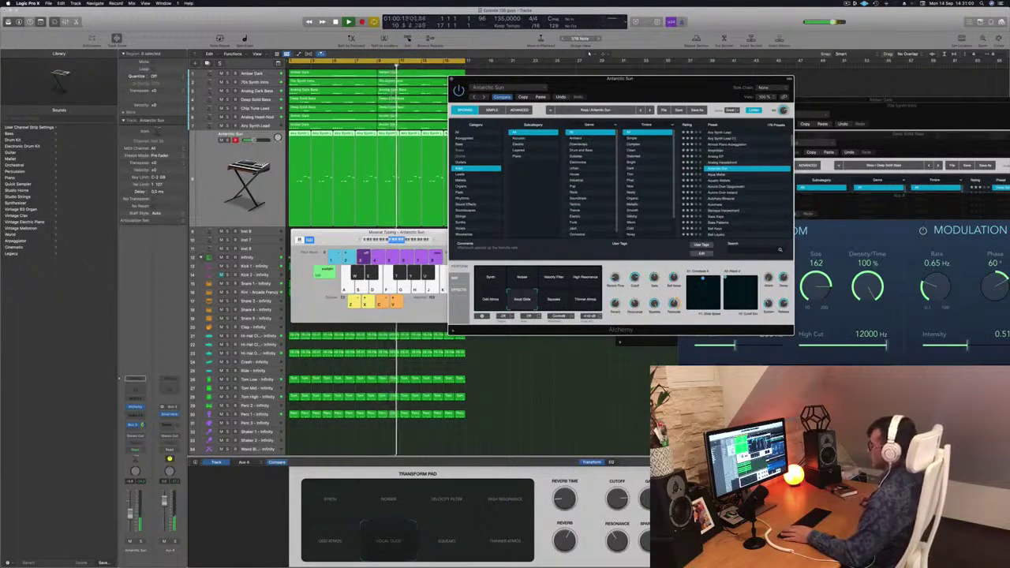
left_click(589, 52)
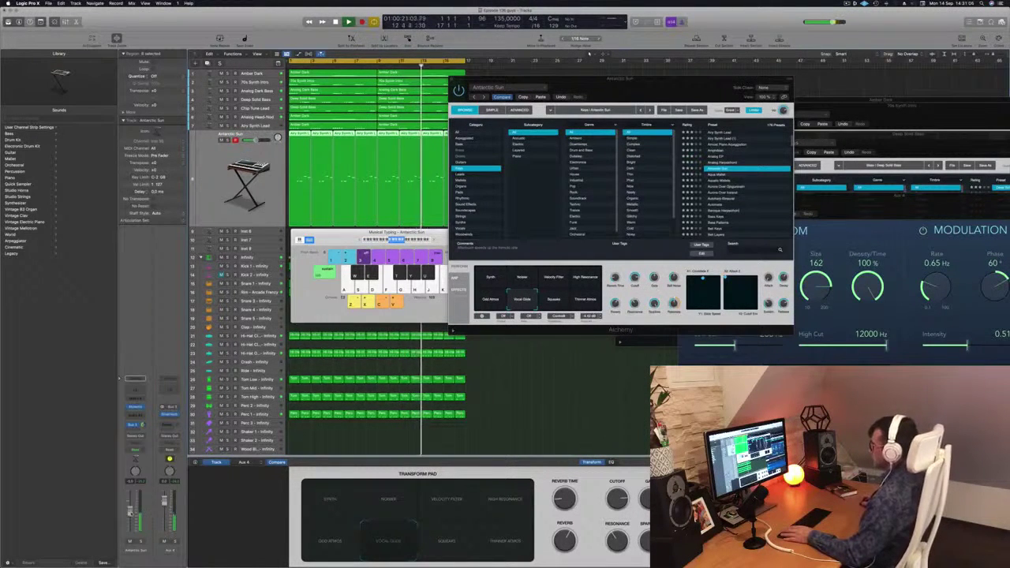
left_click(553, 299)
left_click(585, 300)
left_click(523, 304)
Step: Duplicate the Antarctic Sun track with its instrument and copy all its melody regions onto the new track
left_click(590, 52)
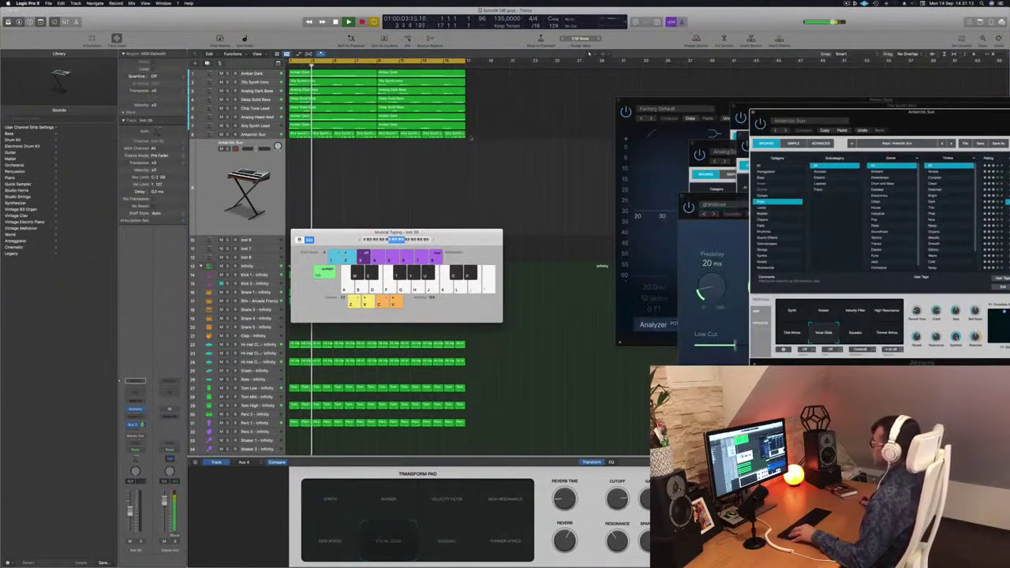
left_click_drag(471, 138, 303, 158)
left_click_drag(499, 191, 303, 173)
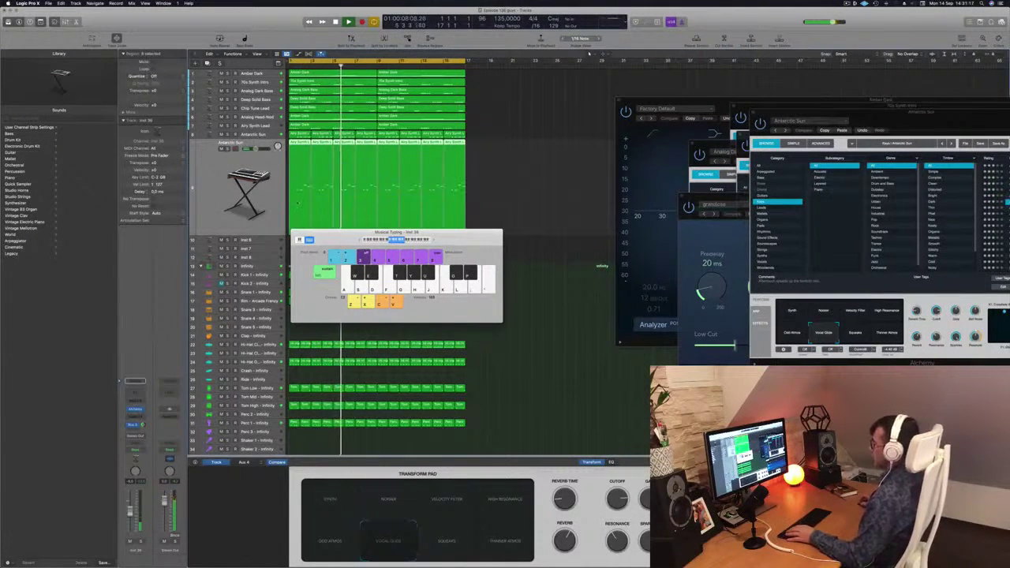
Step: Open the copied regions in the Piano Roll and transpose all their notes down one octave
key("p")
key("super+a")
key("alt+shift+Down")
key("space")
left_click(509, 181)
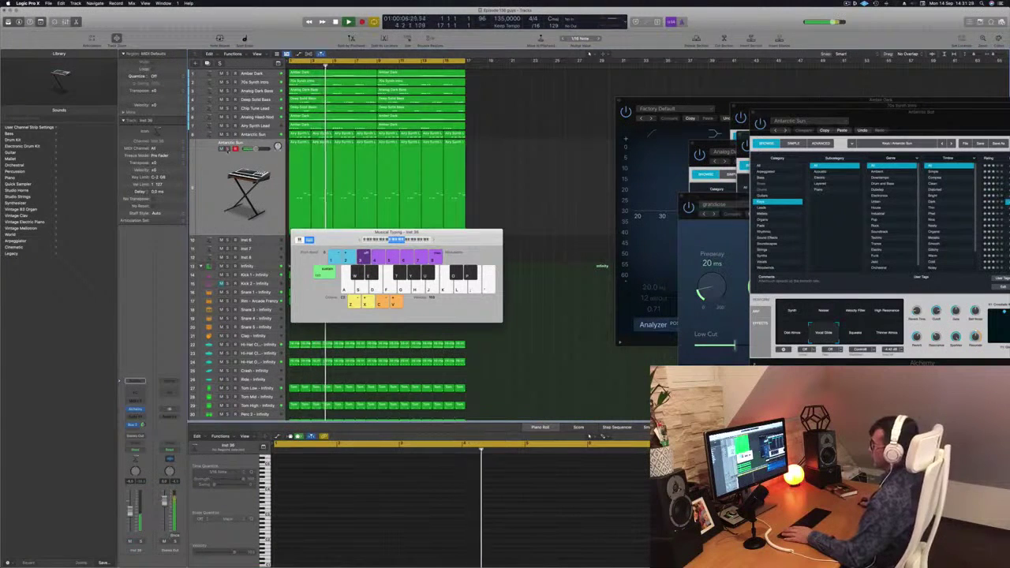
Step: Toggle the duplicate track's solo on and off, reselect its regions, and transpose all their notes up two octaves
left_click(228, 150)
left_click(228, 150)
left_click_drag(485, 175, 295, 180)
left_click(412, 519)
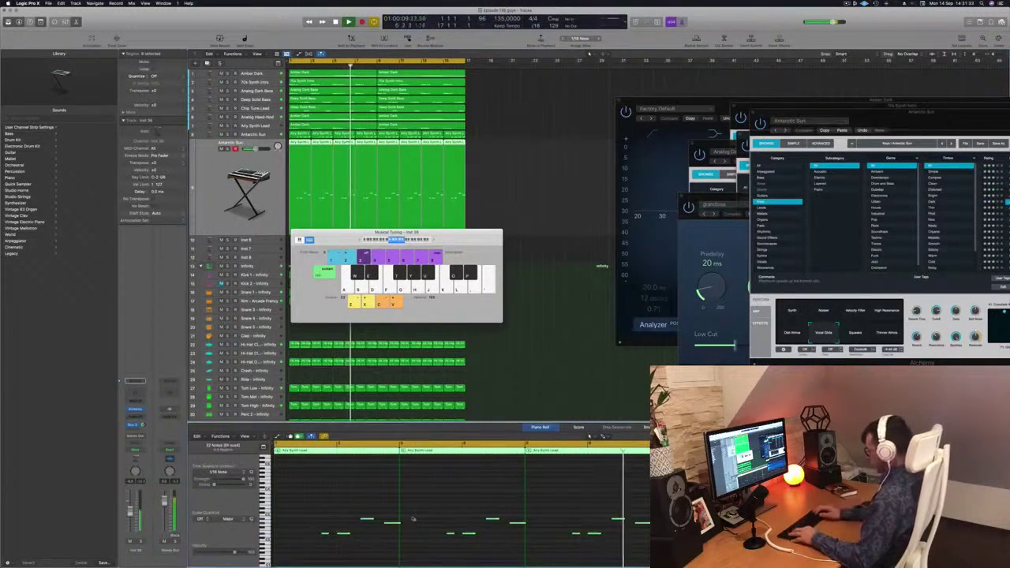
key("alt+shift+Up")
key("alt+shift+Up")
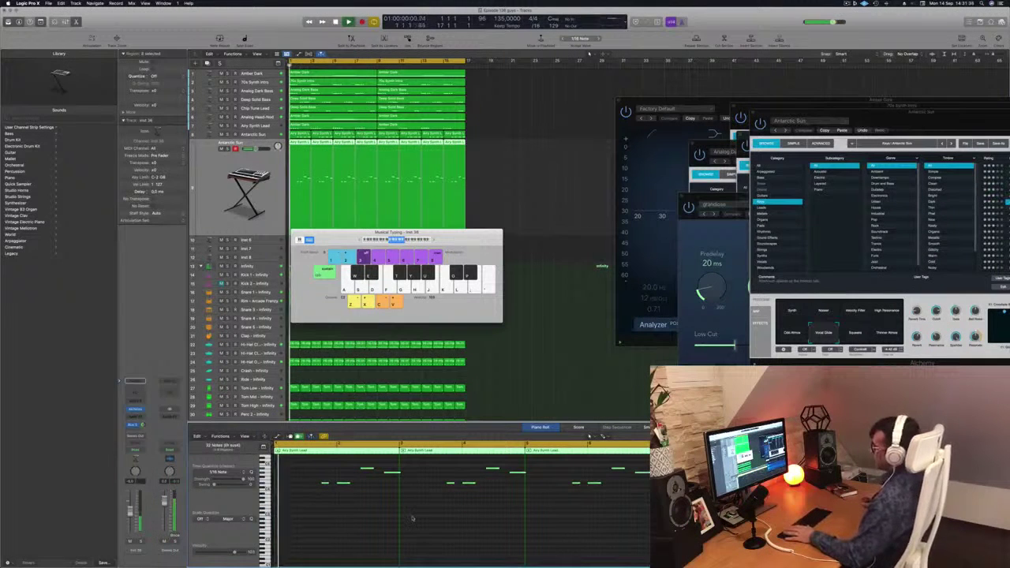
Step: Move the Musical Typing window off the arrangement and mute the duplicated Antarctic Sun track
left_click_drag(332, 240, 637, 232)
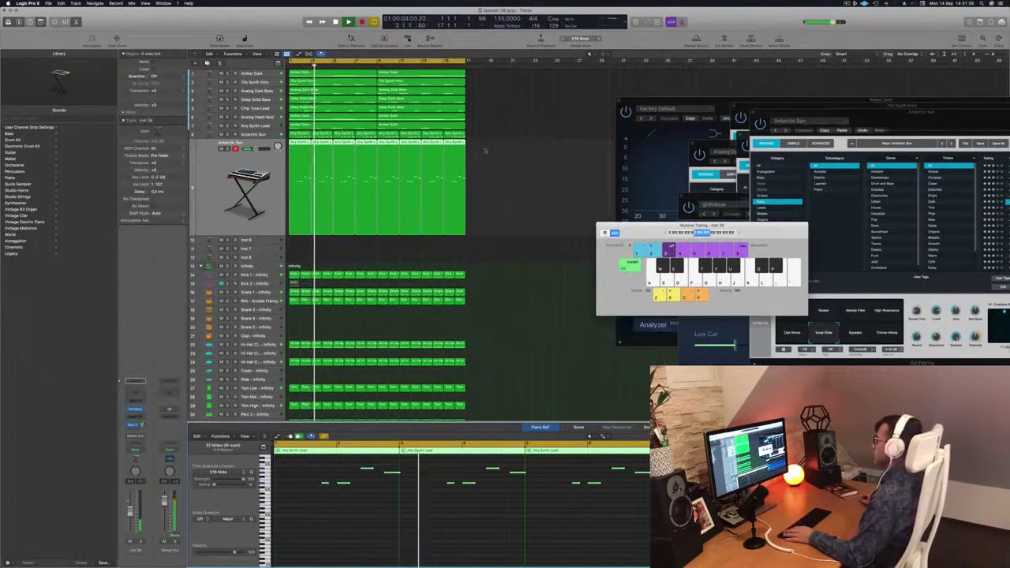
left_click(221, 148)
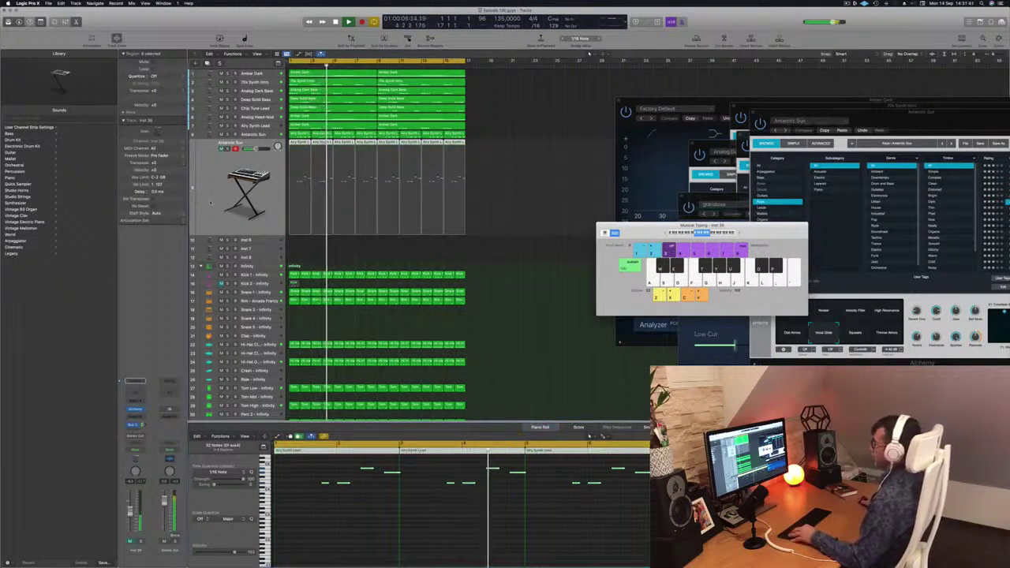
scroll(365, 203, "down", 3)
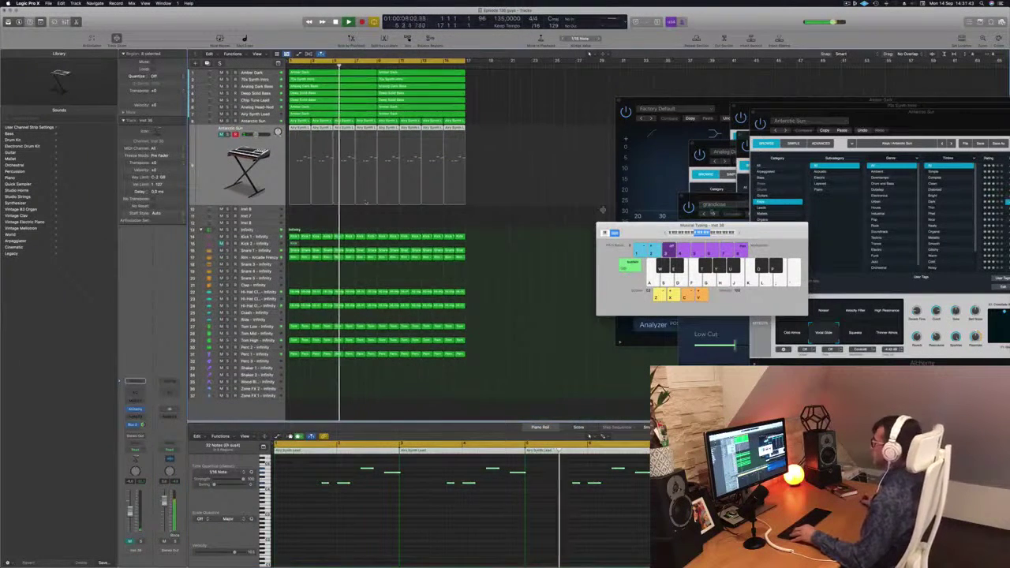
Step: Close the Channel EQ window and rearrange the Musical Typing and Antarctic Sun Alchemy windows clear of the arrangement
left_click_drag(663, 228, 851, 231)
left_click(552, 181)
left_click_drag(664, 102, 602, 105)
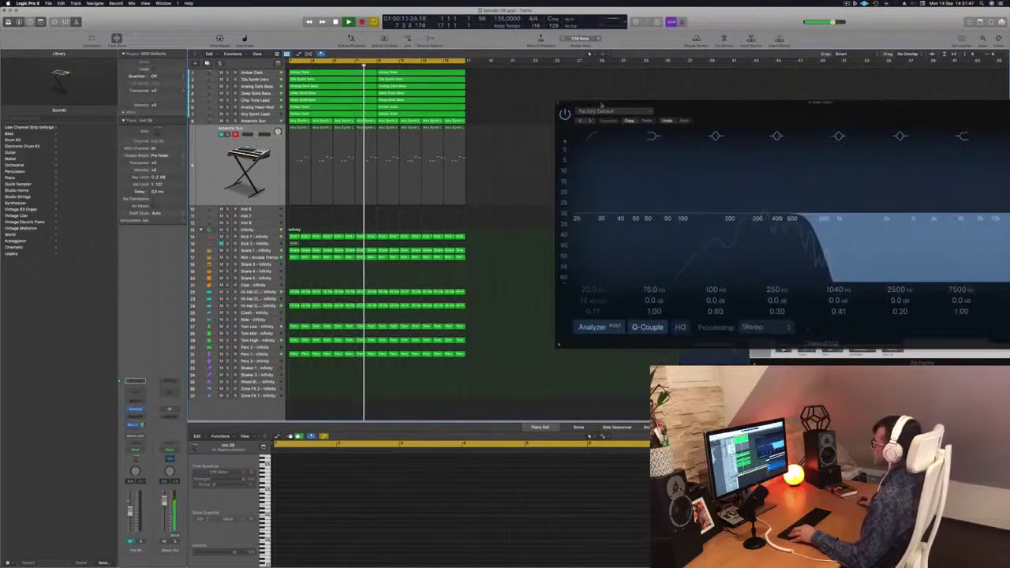
left_click(558, 104)
left_click_drag(848, 115, 736, 274)
left_click(830, 228)
left_click_drag(829, 228, 829, 183)
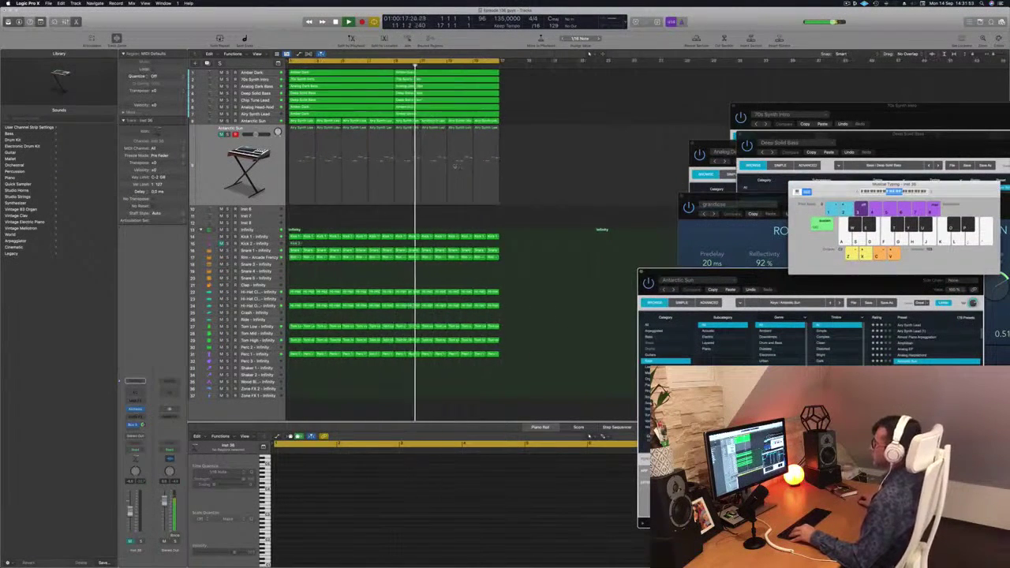
Step: Rename all regions in the arrangement after their tracks and deselect them
key("super+Left")
key("super+Up")
key("super+Up")
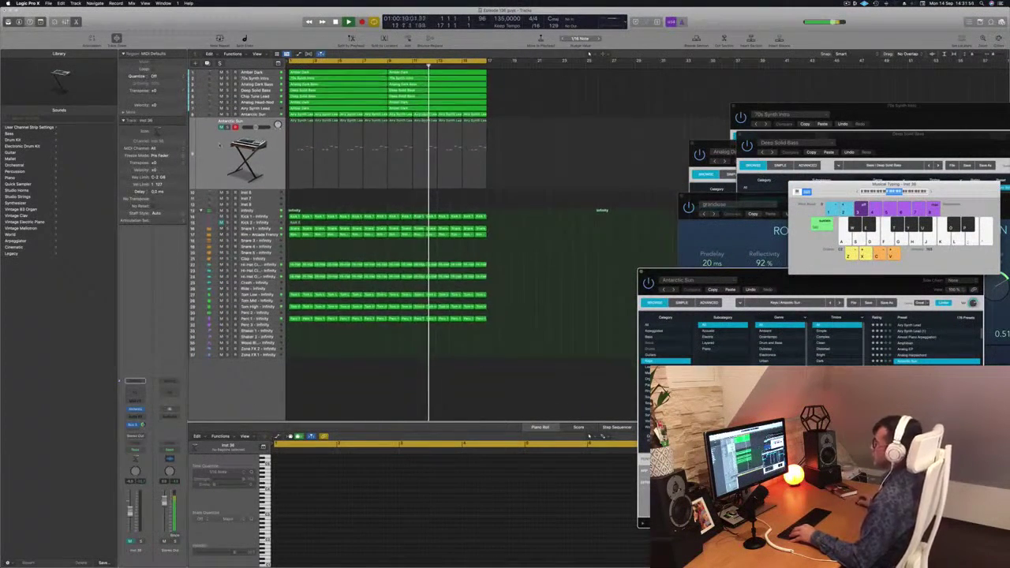
left_click(237, 158)
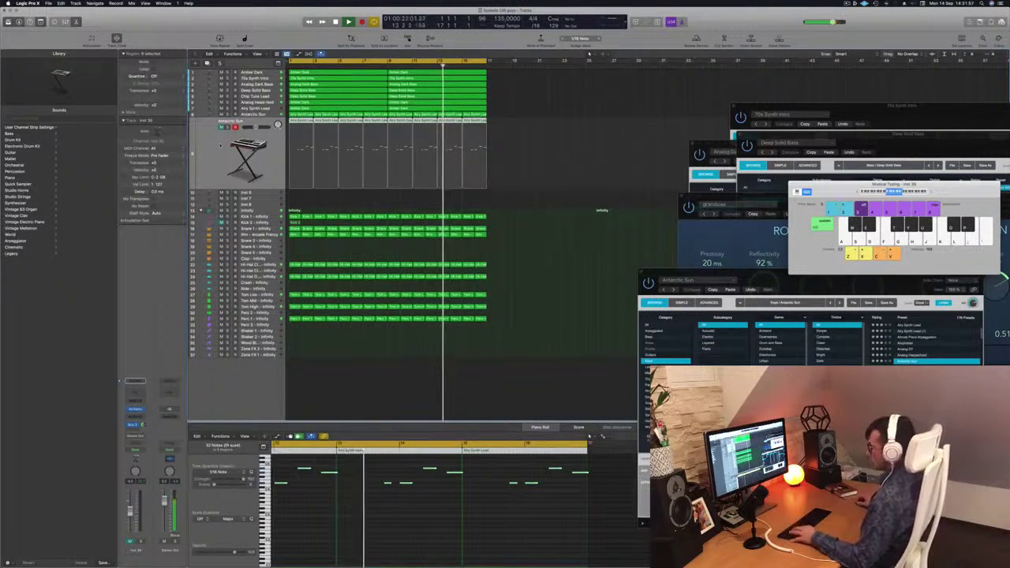
key("super+a")
right_click(381, 90)
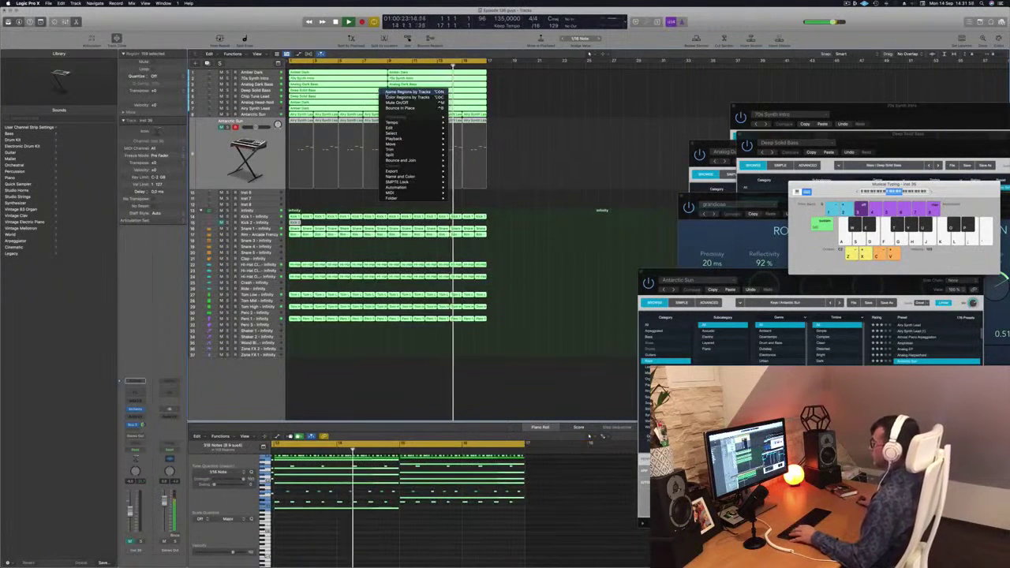
left_click(387, 93)
left_click(554, 102)
Step: Compare the notes of the two Antarctic Sun tracks in the Piano Roll
left_click(220, 157)
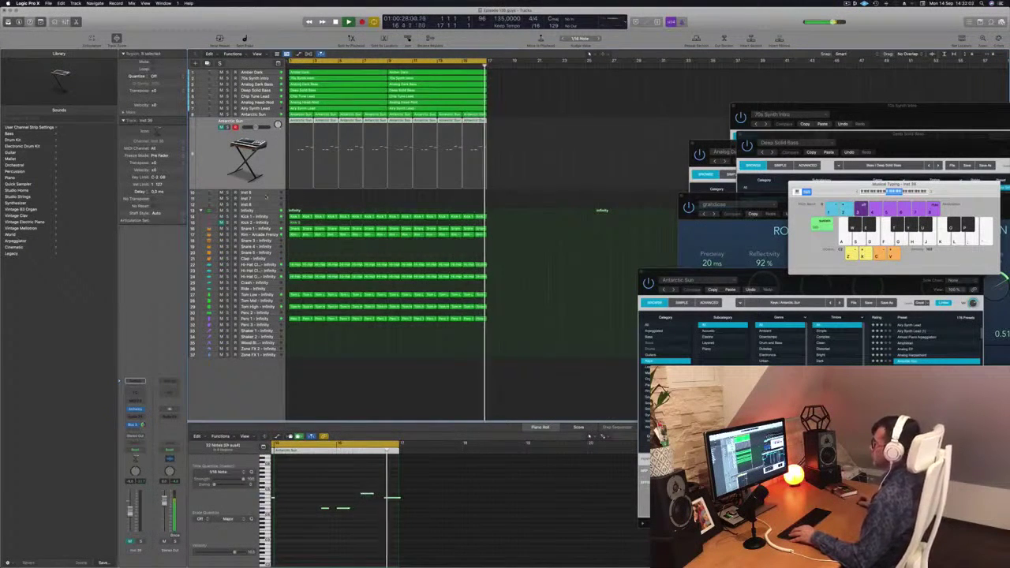
left_click(255, 115)
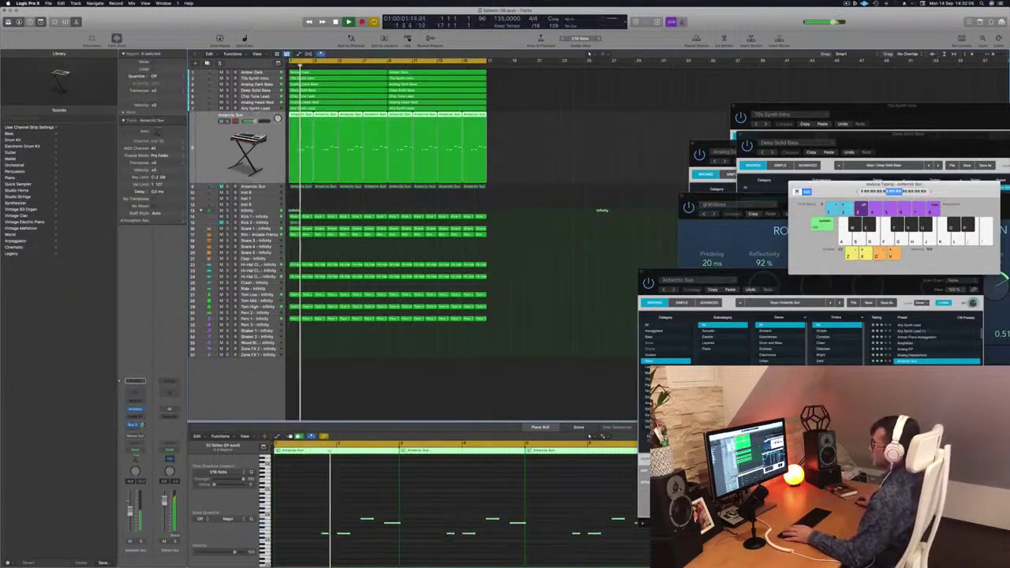
left_click(255, 187)
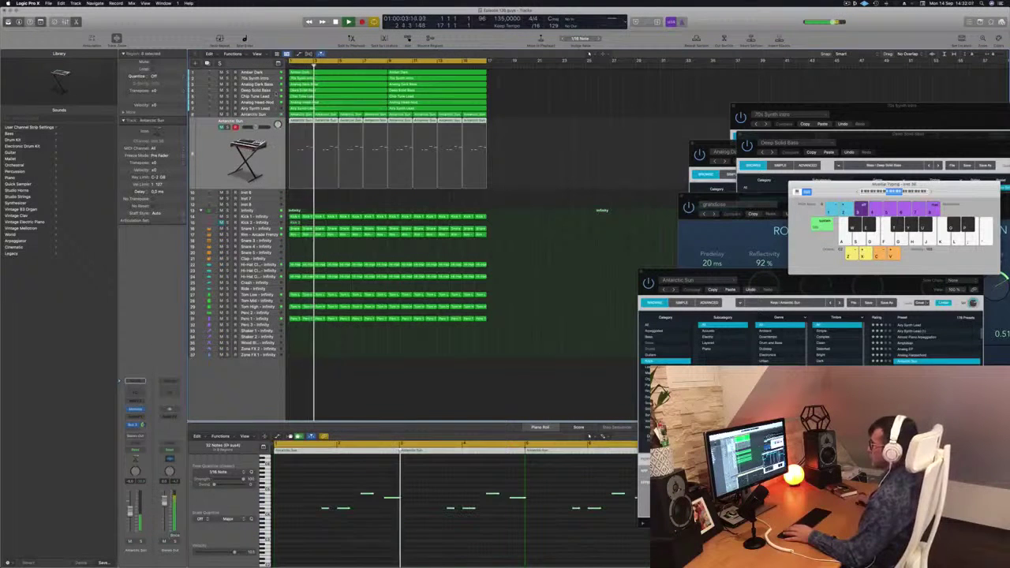
Step: Select the Airy Synth Lead track, open its Alchemy instrument, and restart playback from the beginning
left_click(267, 109)
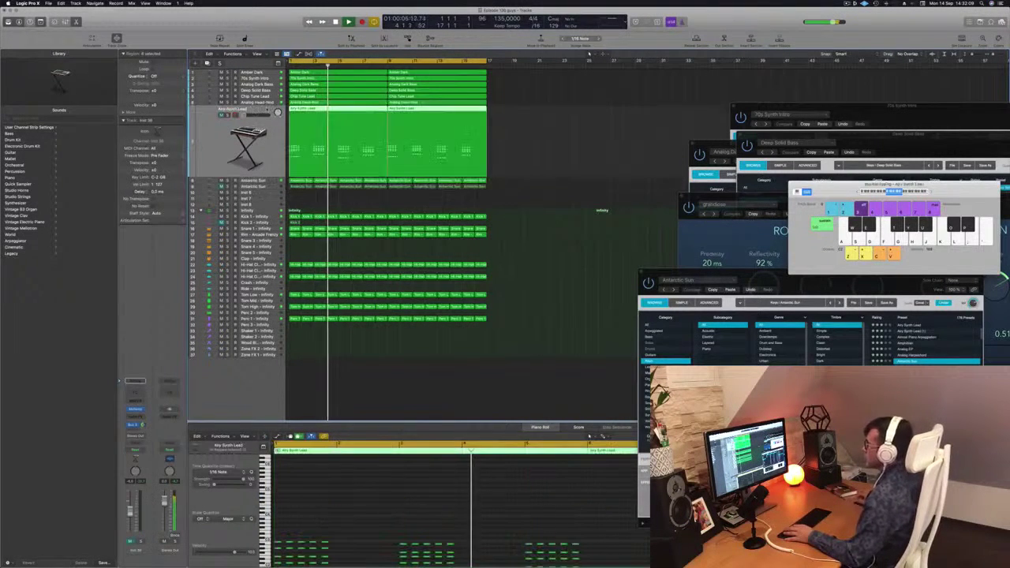
key("Return")
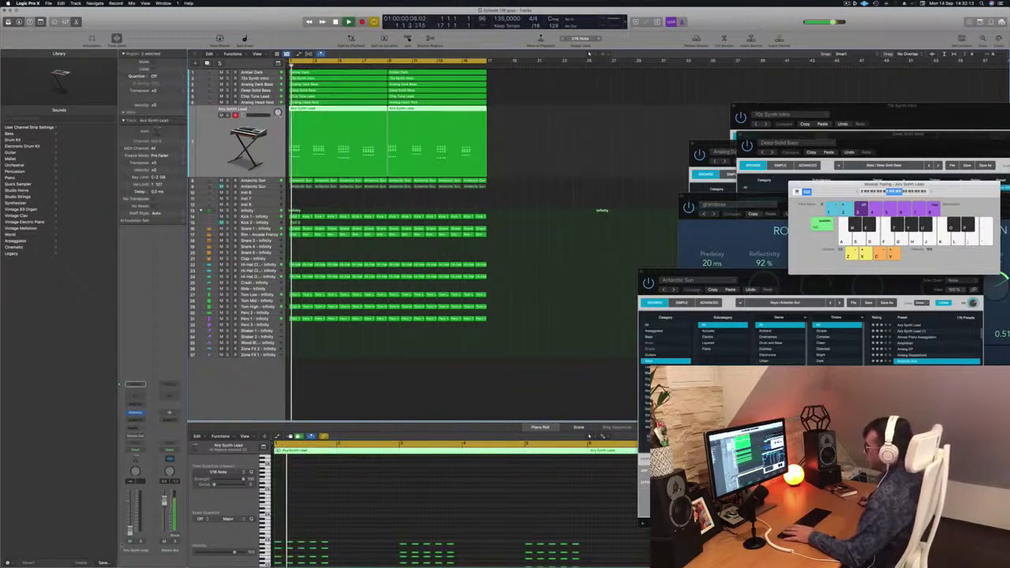
key("Return")
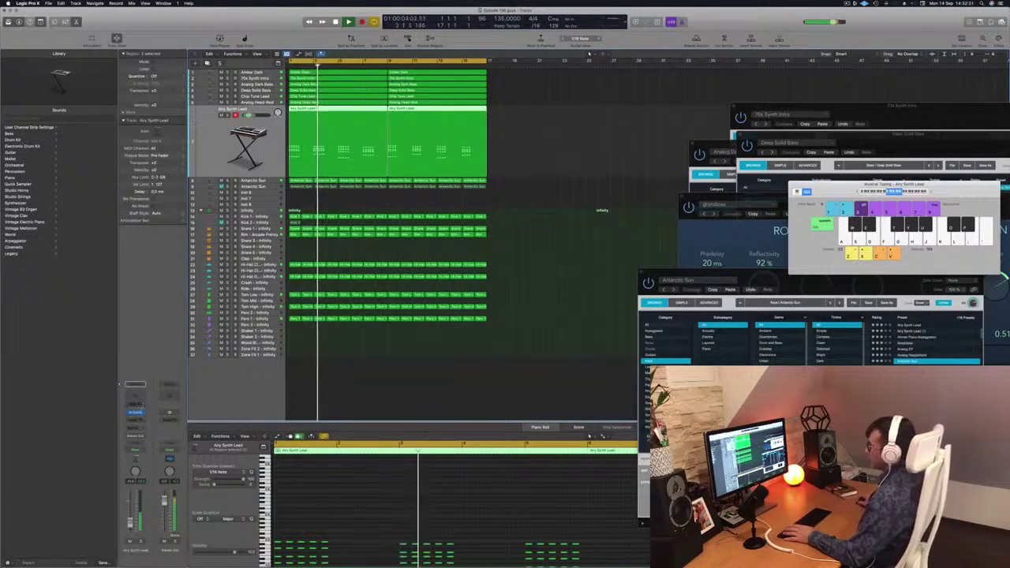
left_click(135, 413)
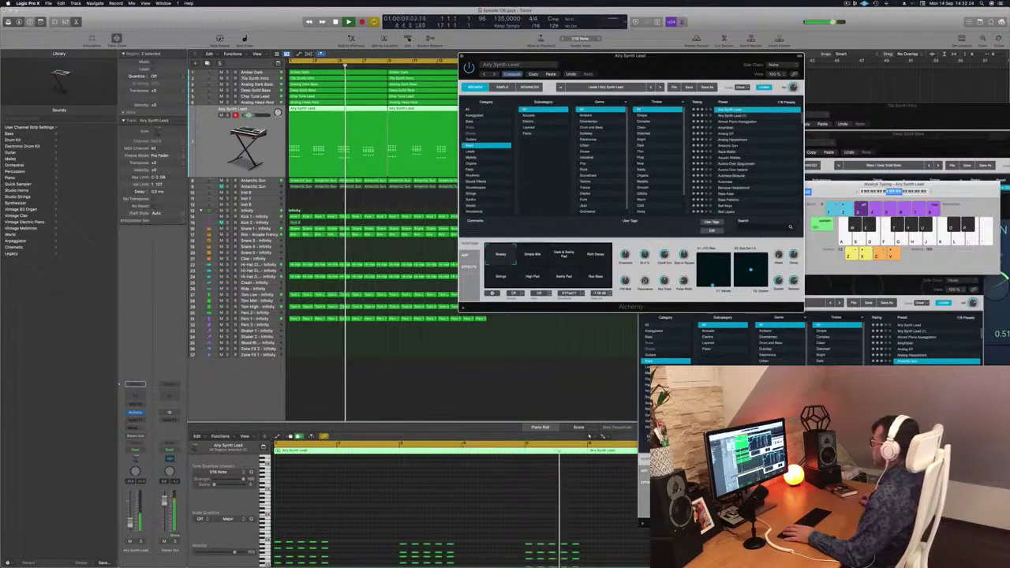
key("Return")
key("space")
Step: Adjust the Airy Synth Lead volume and add a send to the bus routed to Aux 4
left_click(130, 522)
left_click(135, 427)
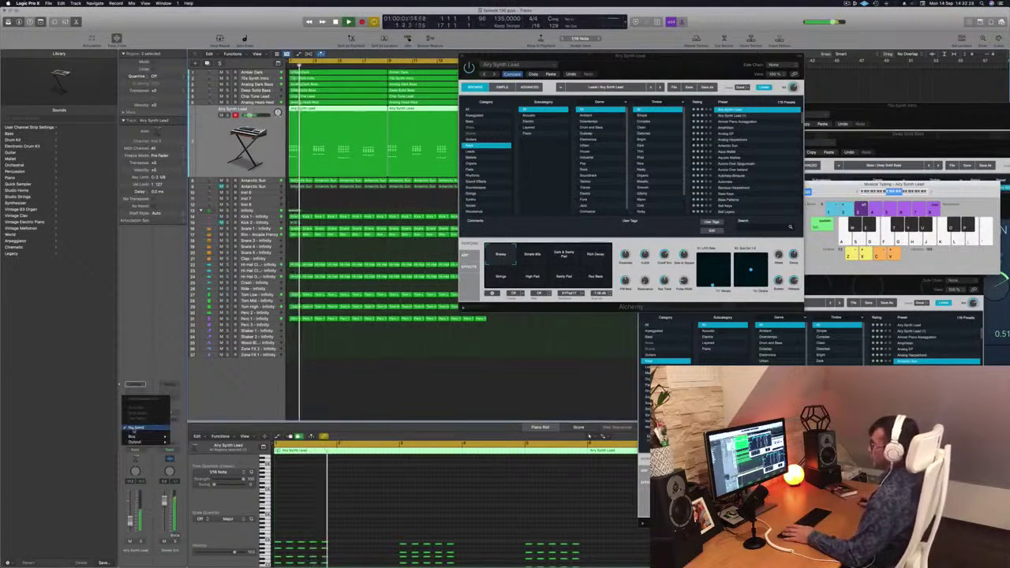
mouse_move(138, 438)
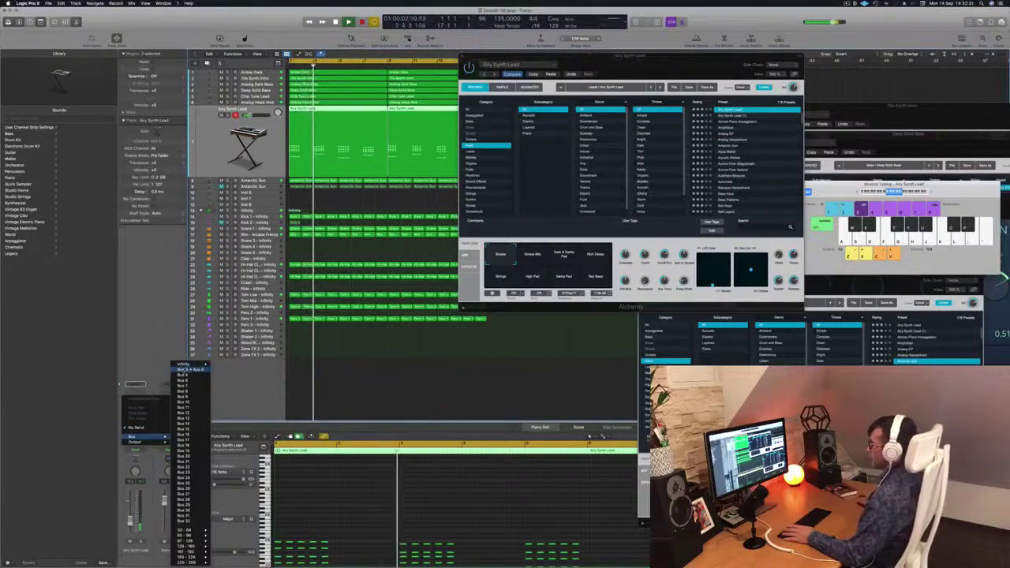
left_click(237, 370)
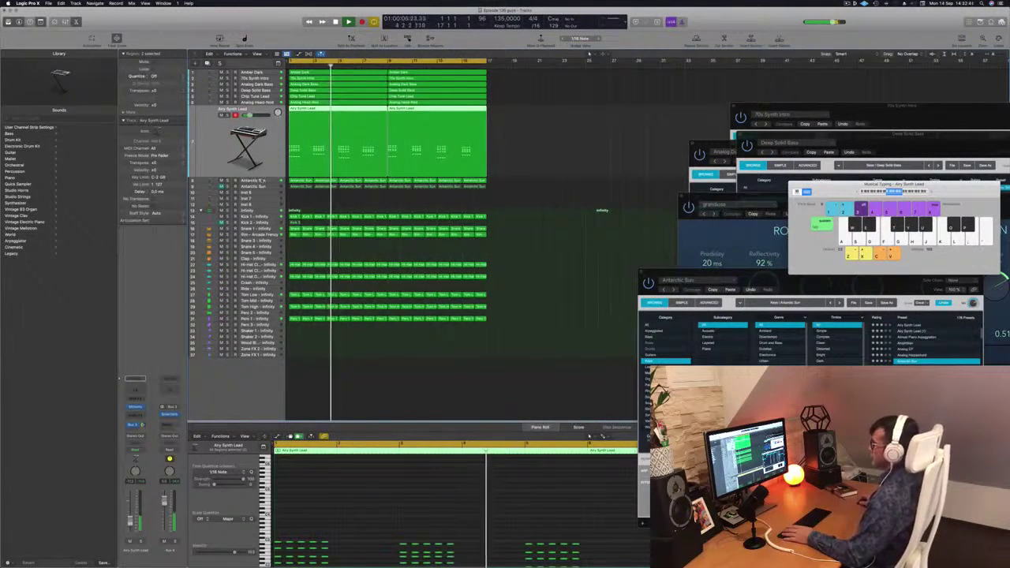
Step: Check the Antarctic Sun track during playback, deselect its regions, and return to the Airy Synth Lead track
key("Down")
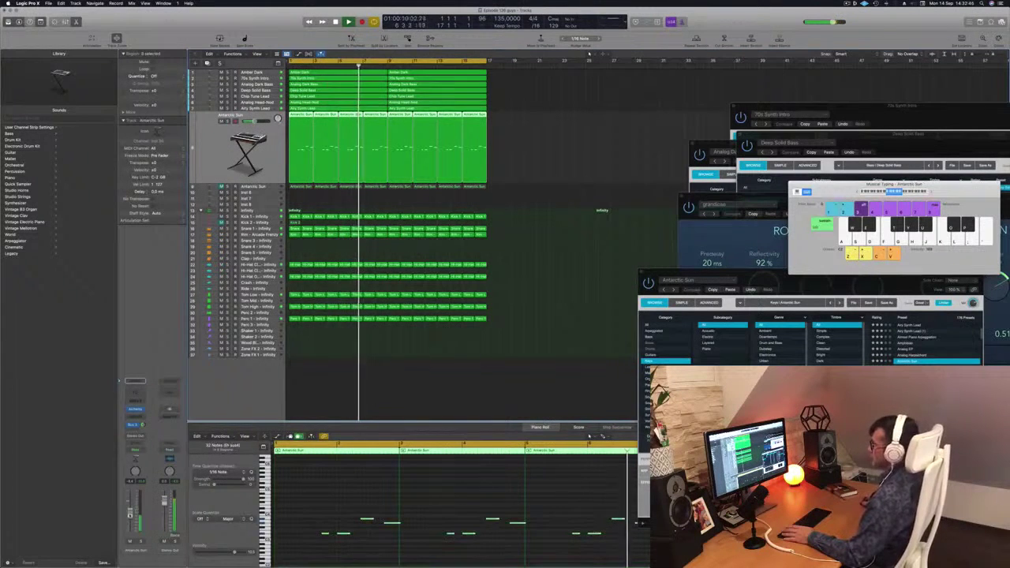
left_click(471, 337)
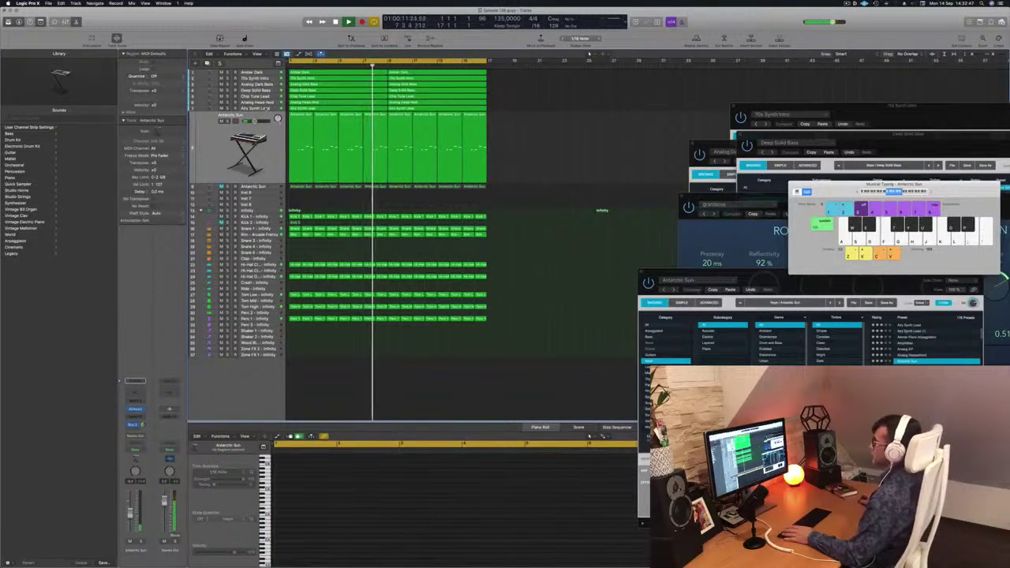
left_click(266, 108)
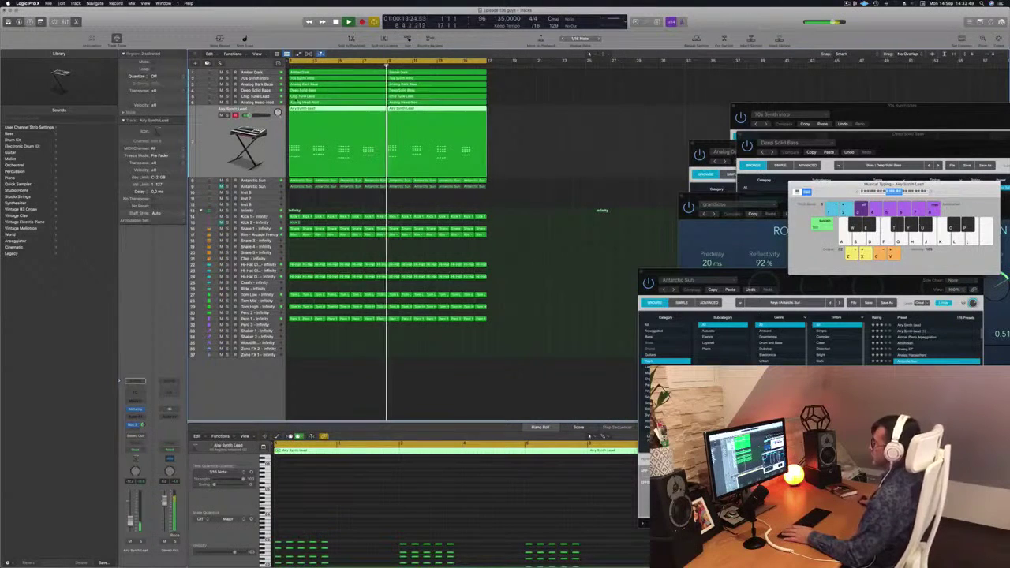
Step: Replay the loop with the Analog Head-Nod track selected, review its Alchemy settings, close the instrument, and deselect the regions
left_click(270, 103)
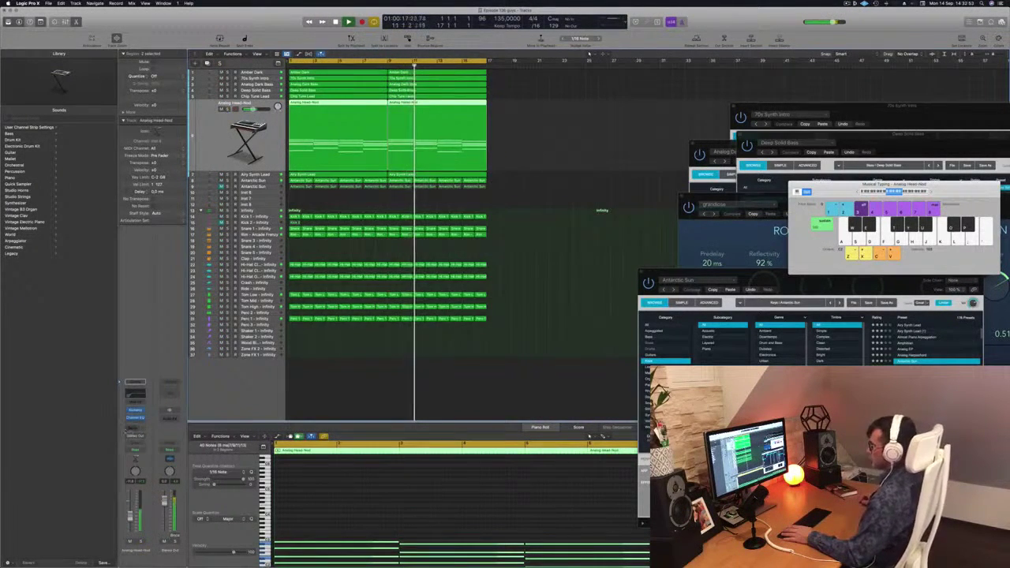
key("Return")
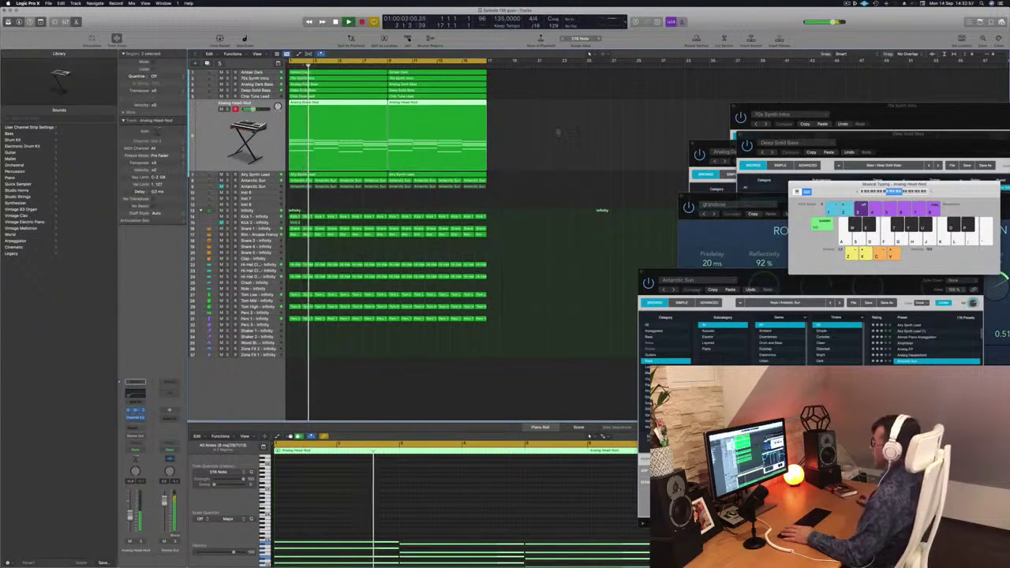
left_click(136, 410)
key("Return")
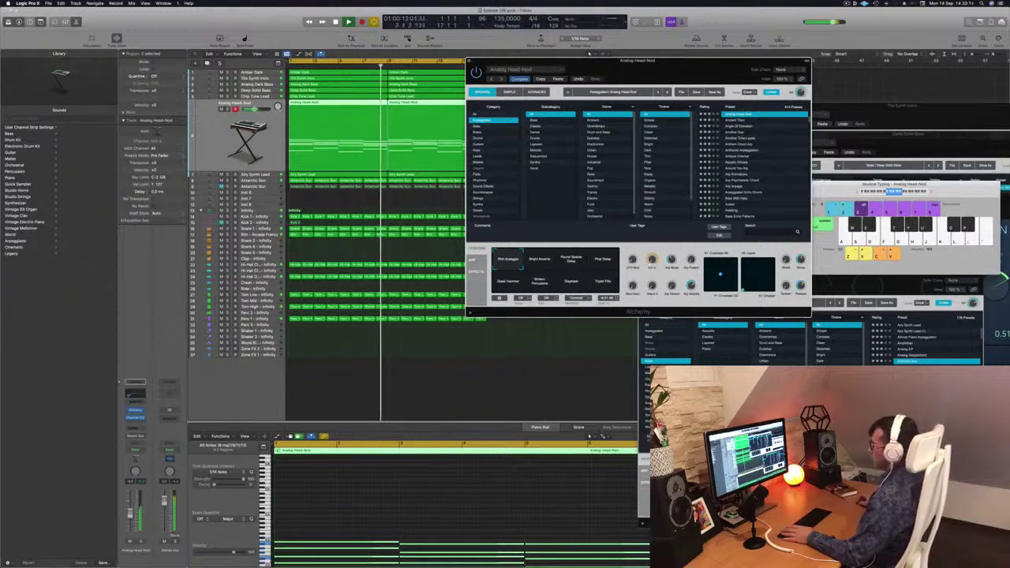
left_click(411, 387)
left_click(480, 65)
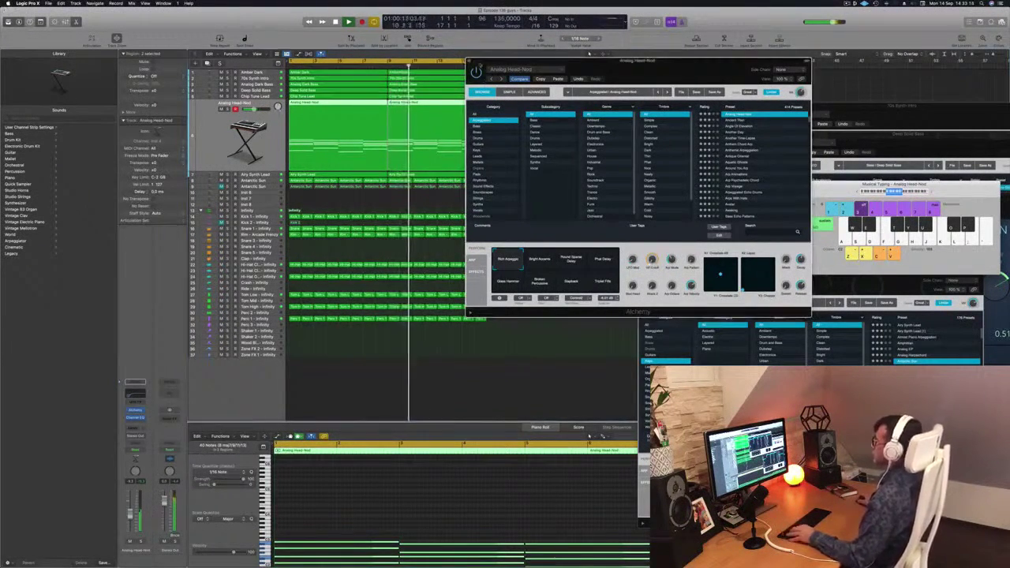
key("super+w")
scroll(521, 172, "down", 3)
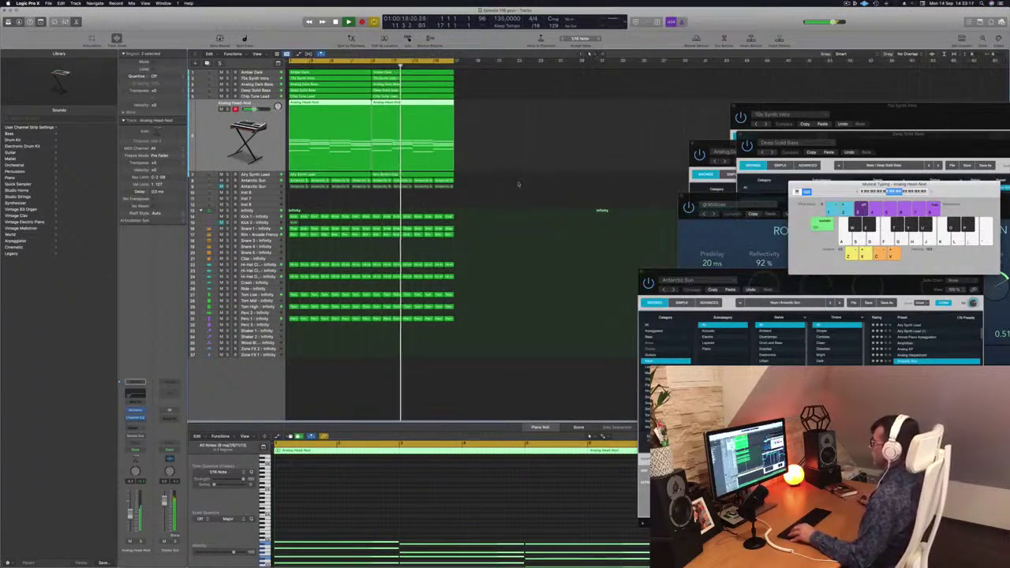
left_click(518, 183)
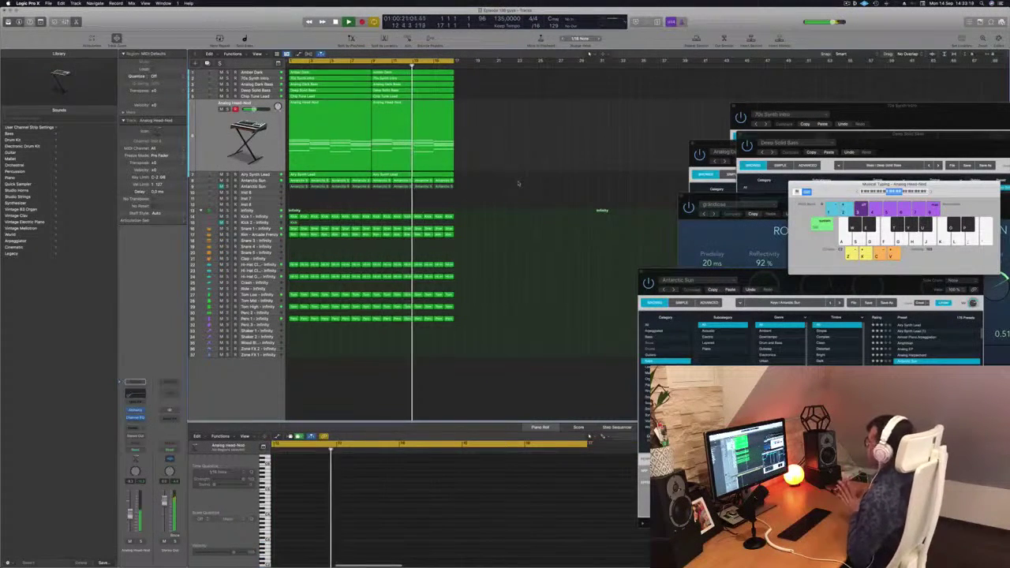